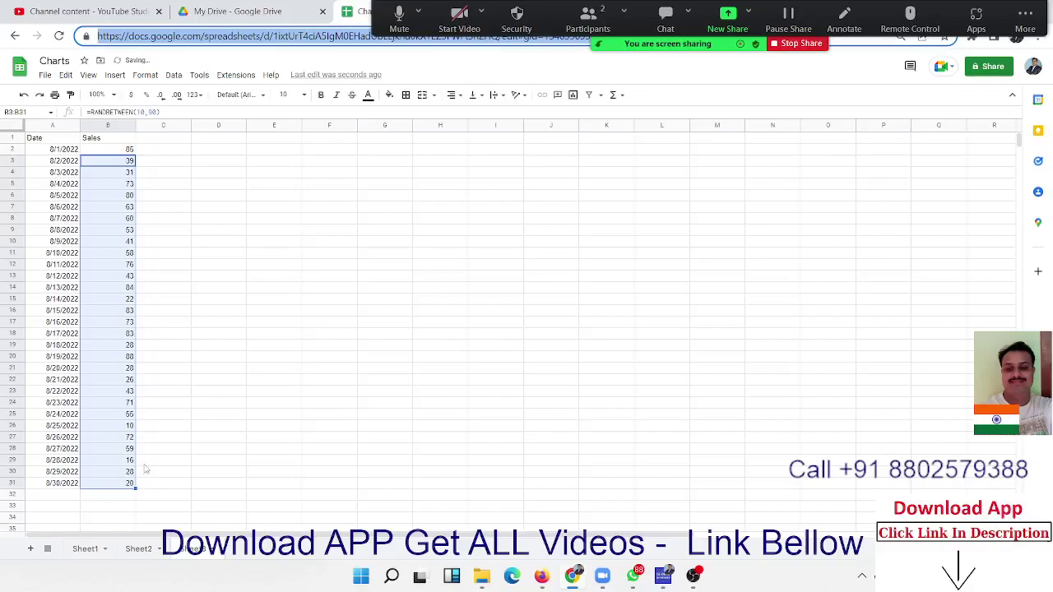
Step: Select the Date and Sales data in A1:B31 and insert a chart
click(566, 403)
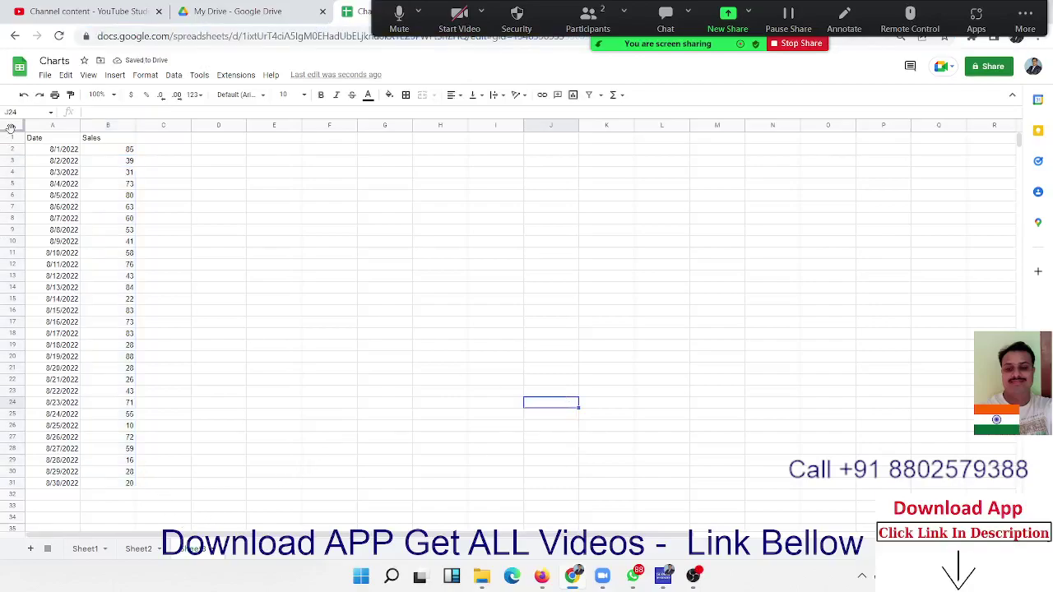
click(59, 139)
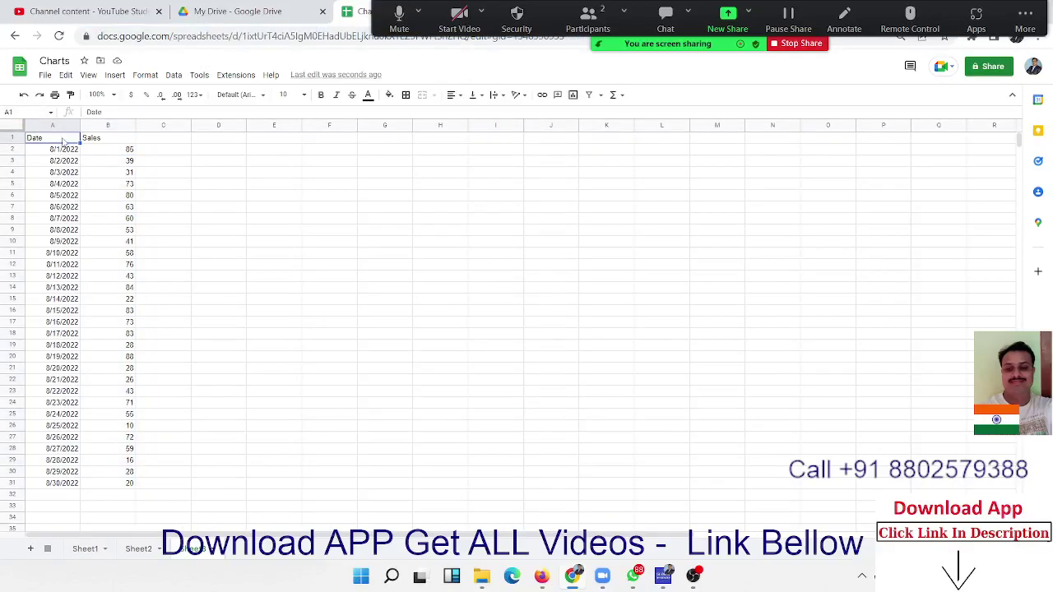
drag(63, 142, 134, 485)
click(114, 75)
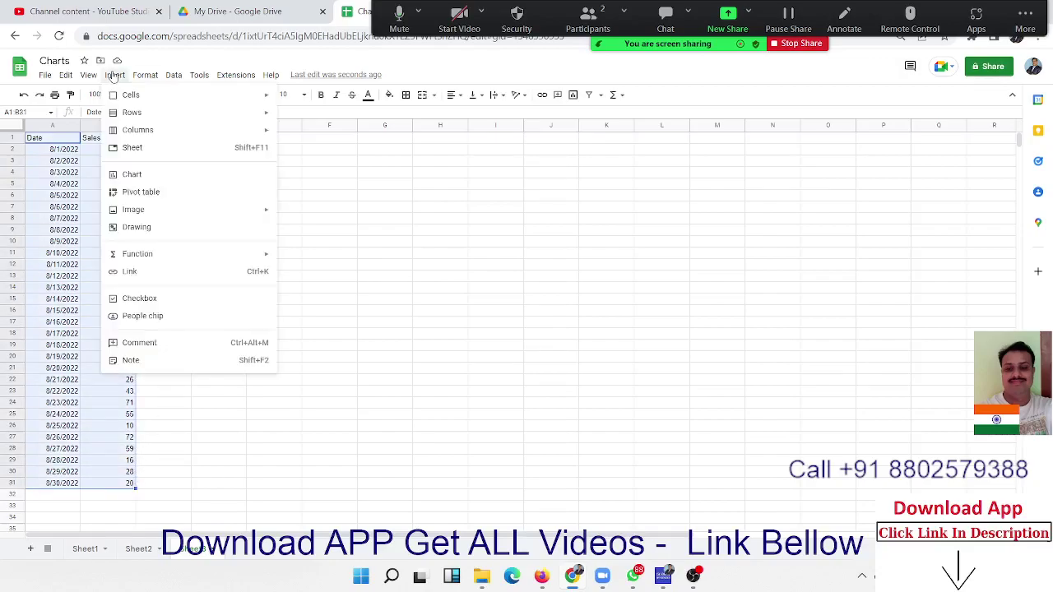
click(139, 176)
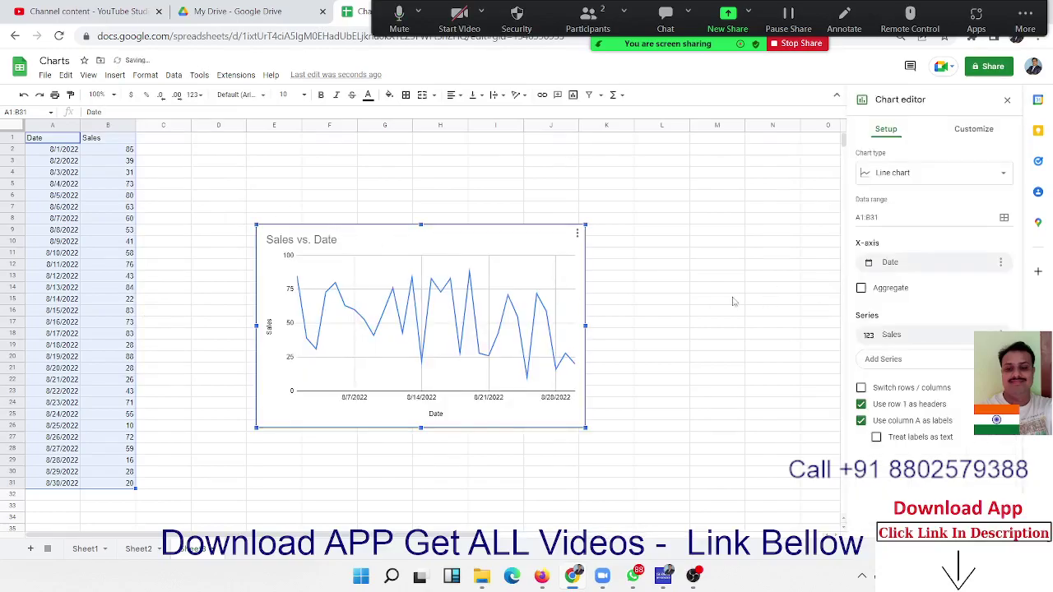
Step: Keep it as a line chart, enlarge it and place it beside the data
click(942, 180)
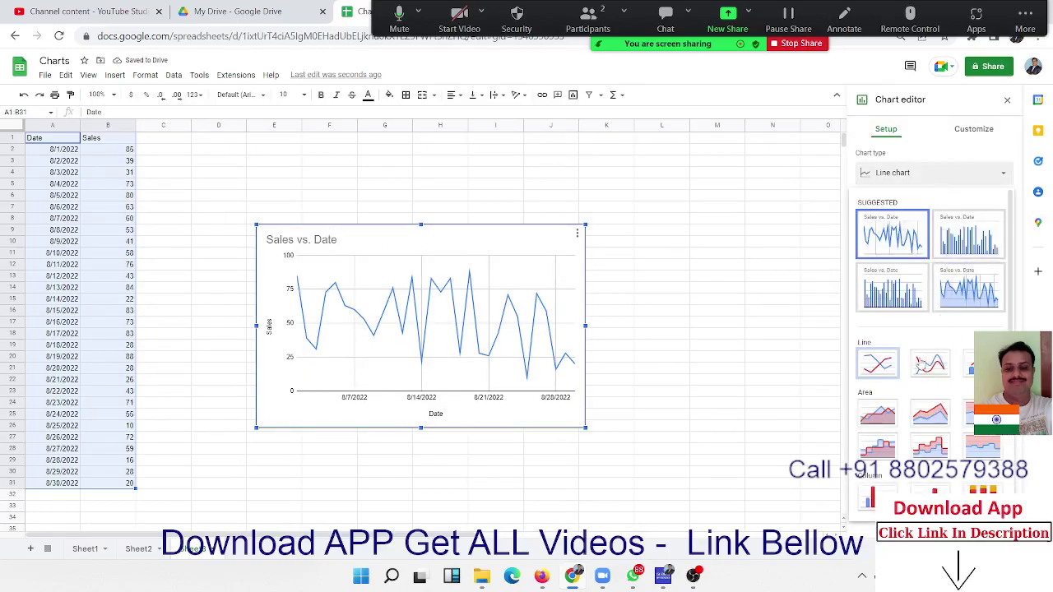
click(878, 364)
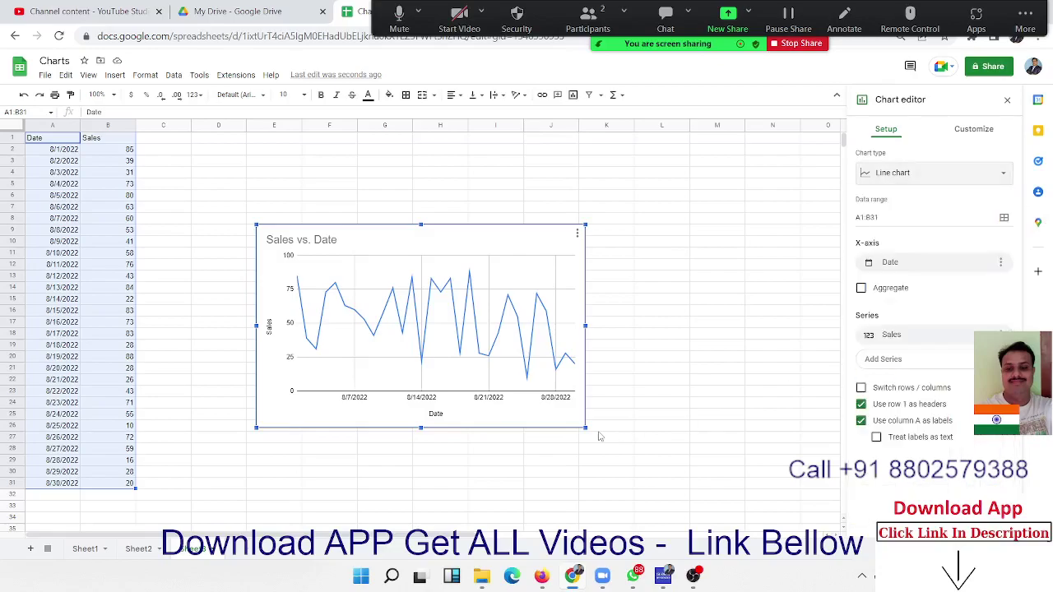
drag(585, 428, 725, 444)
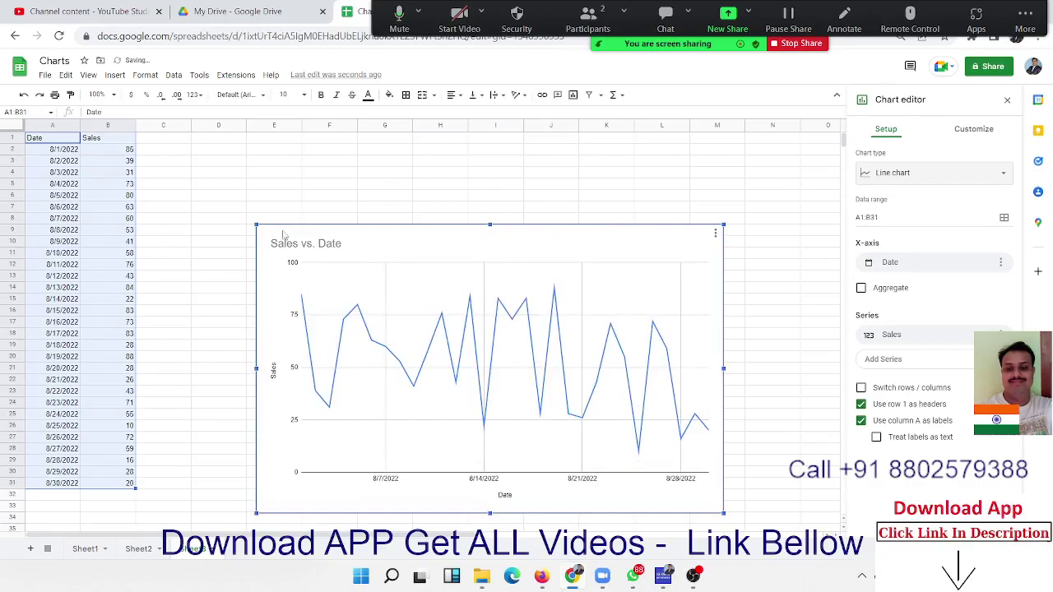
drag(282, 231, 159, 152)
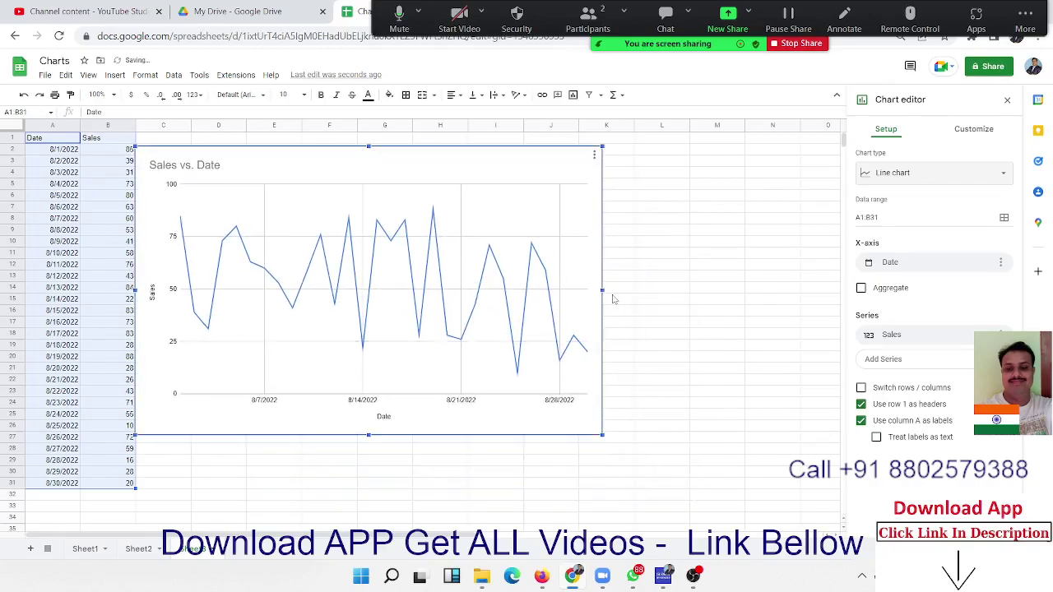
drag(602, 289, 810, 289)
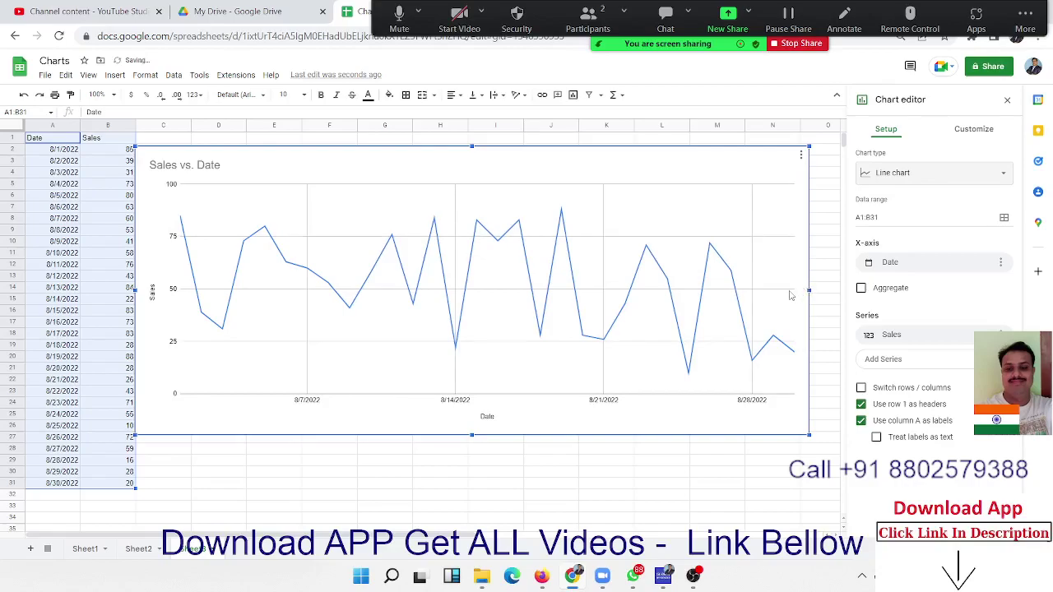
click(789, 291)
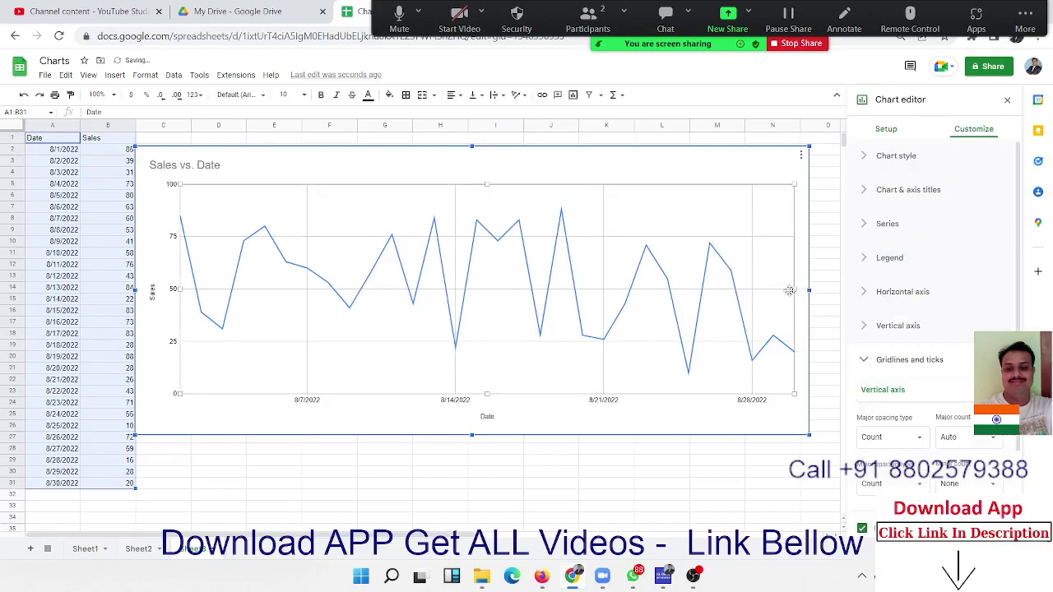
Step: Style the Sales series with a solid dash, 8px line thickness and 2px point size
click(706, 266)
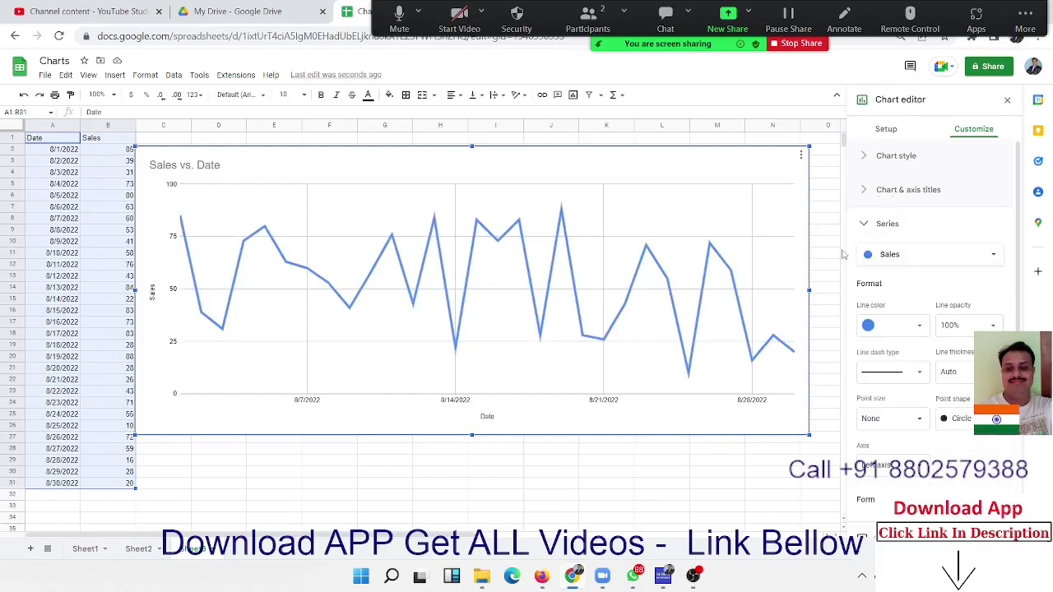
click(904, 375)
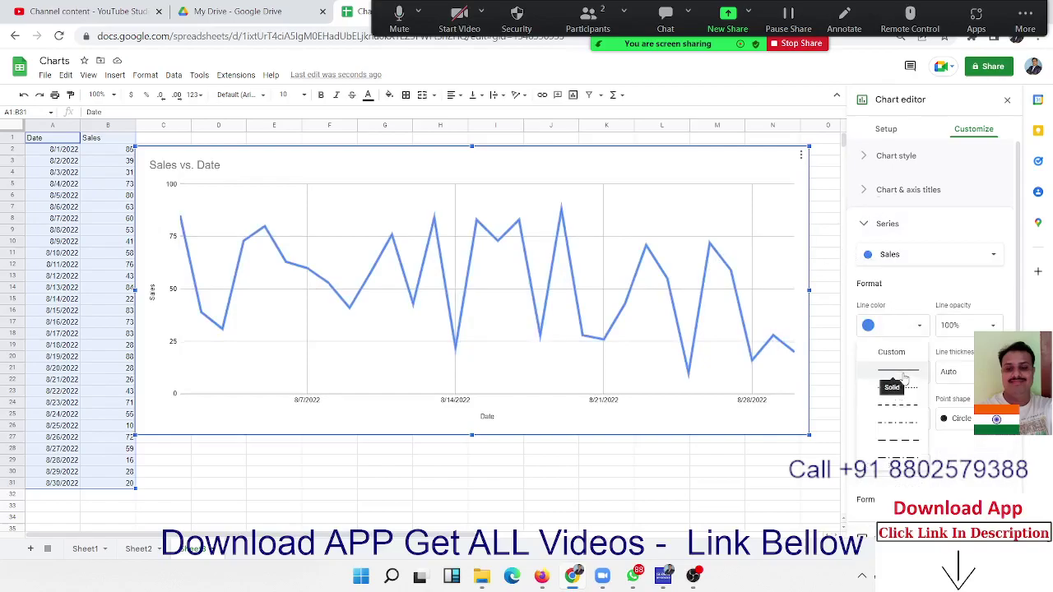
click(904, 387)
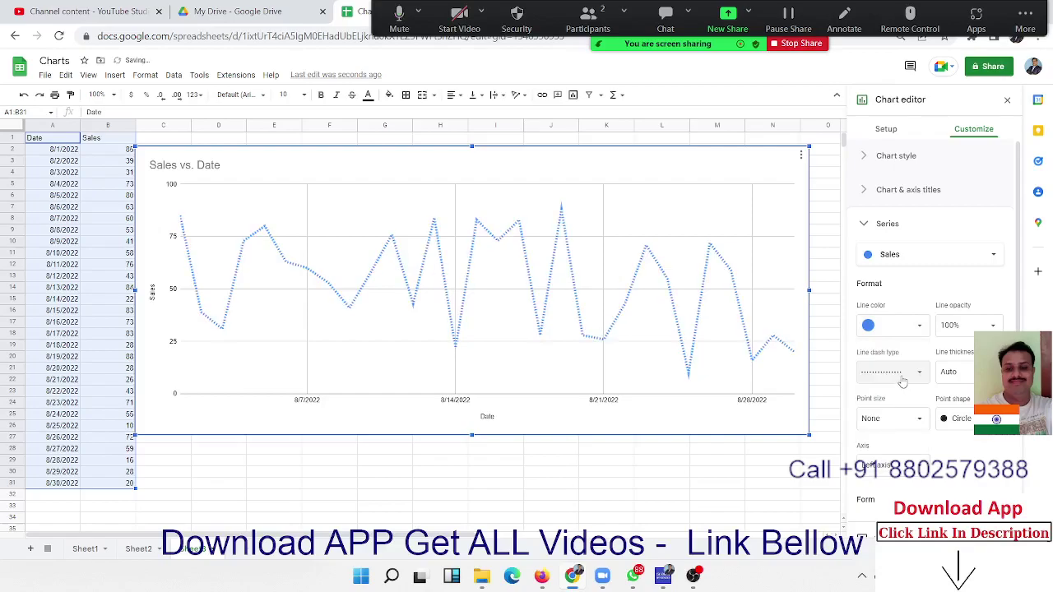
click(903, 381)
click(909, 362)
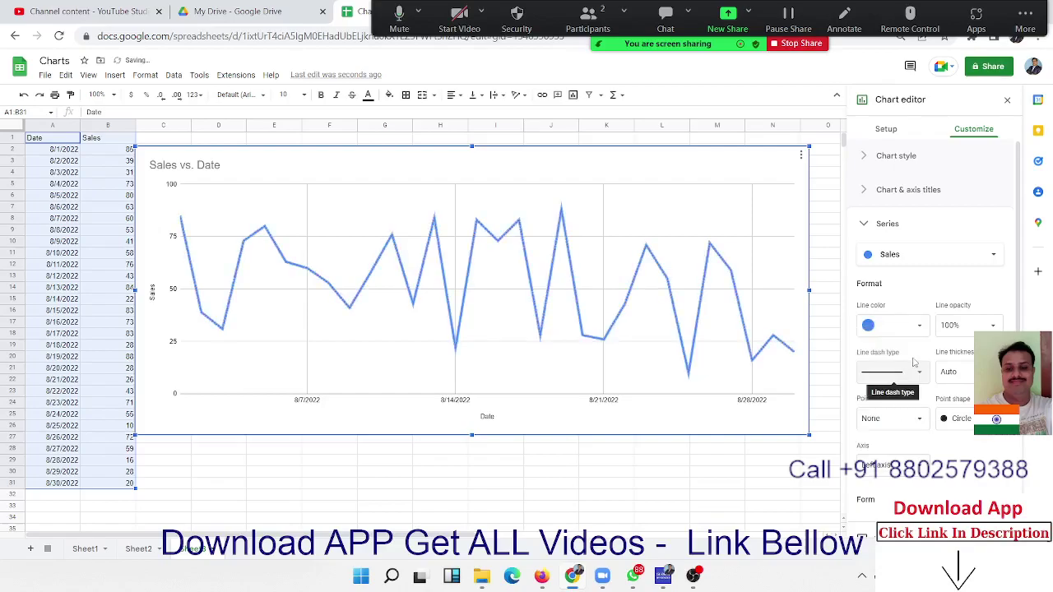
click(946, 372)
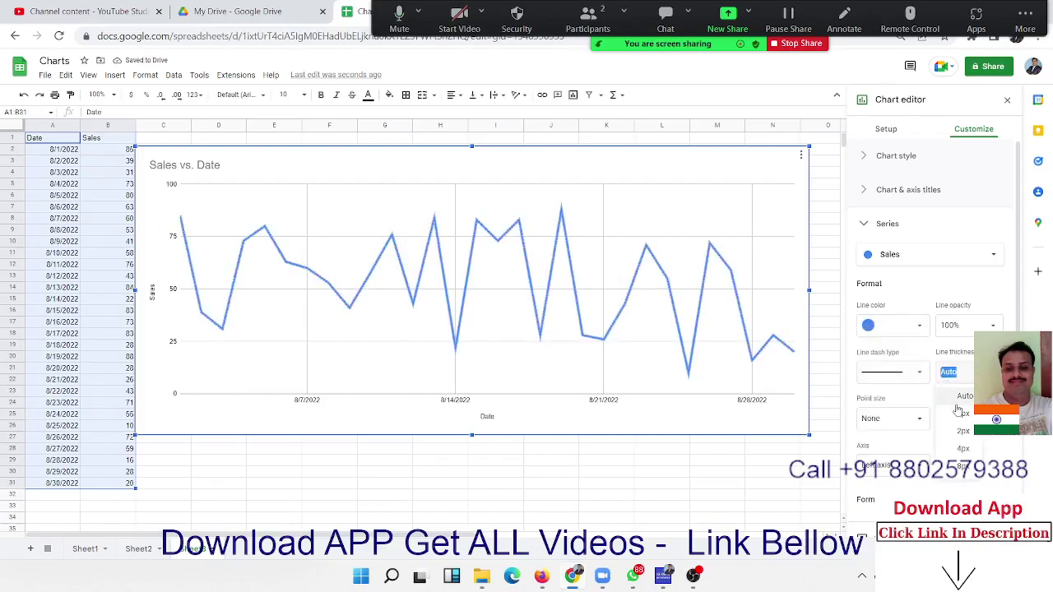
click(976, 469)
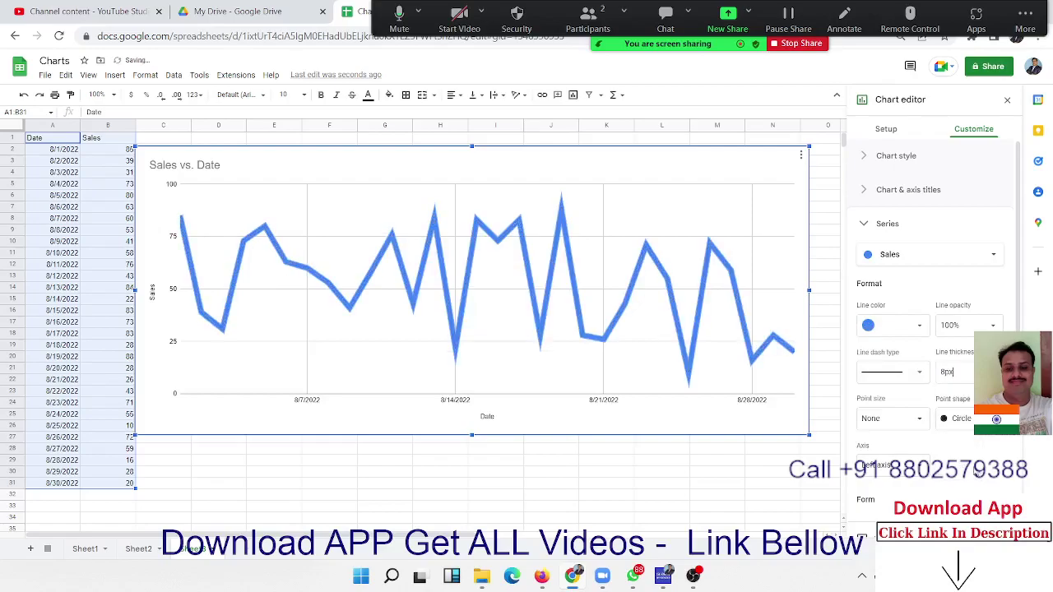
click(912, 430)
click(887, 461)
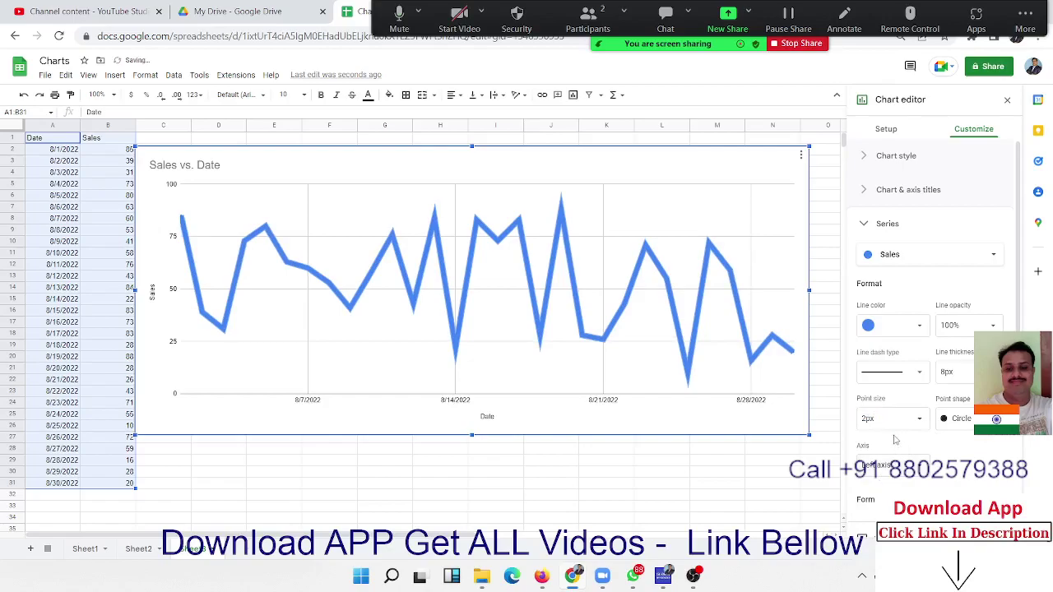
Step: Enlarge the Sales points to 14px and try triangle, star and x-mark shapes before returning to circles
click(894, 434)
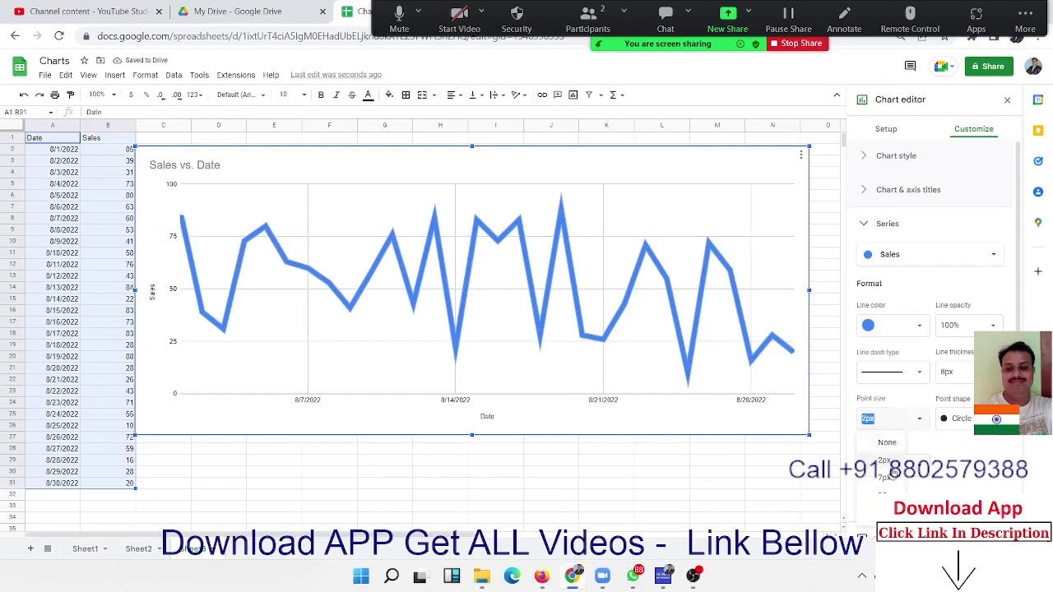
click(868, 511)
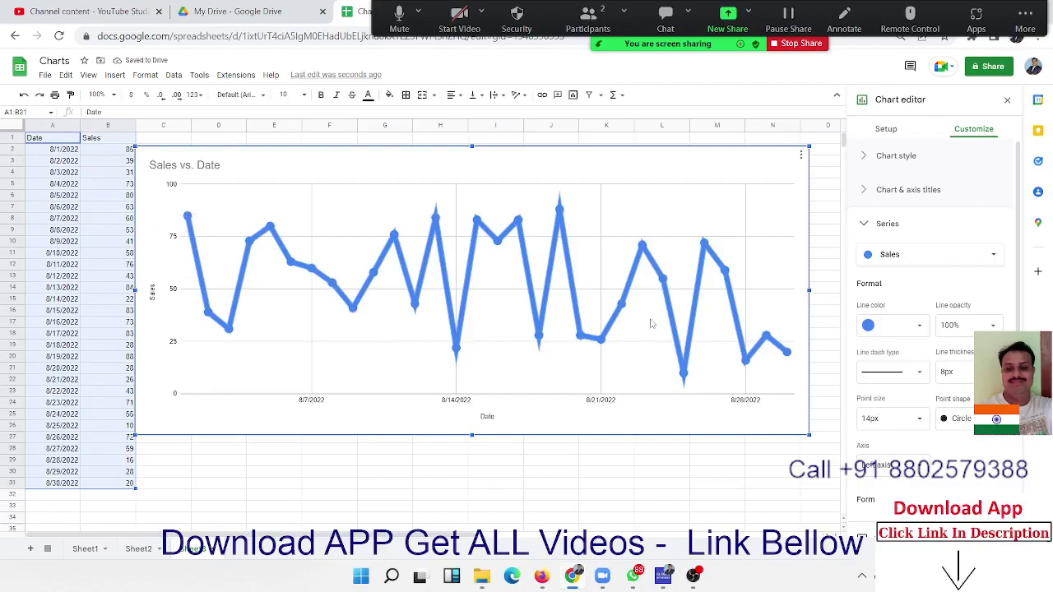
click(952, 419)
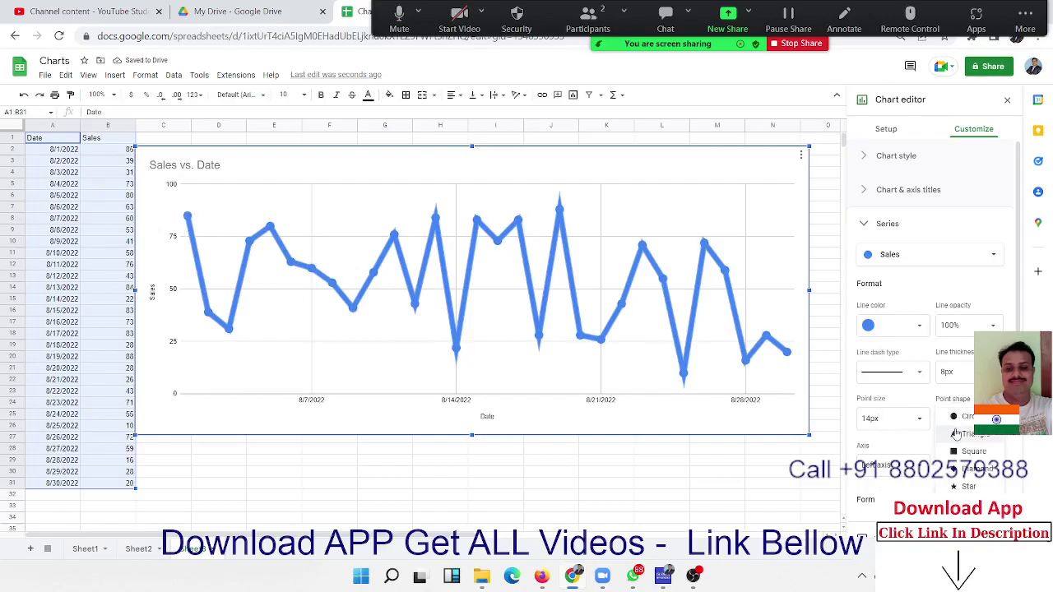
click(955, 434)
click(957, 421)
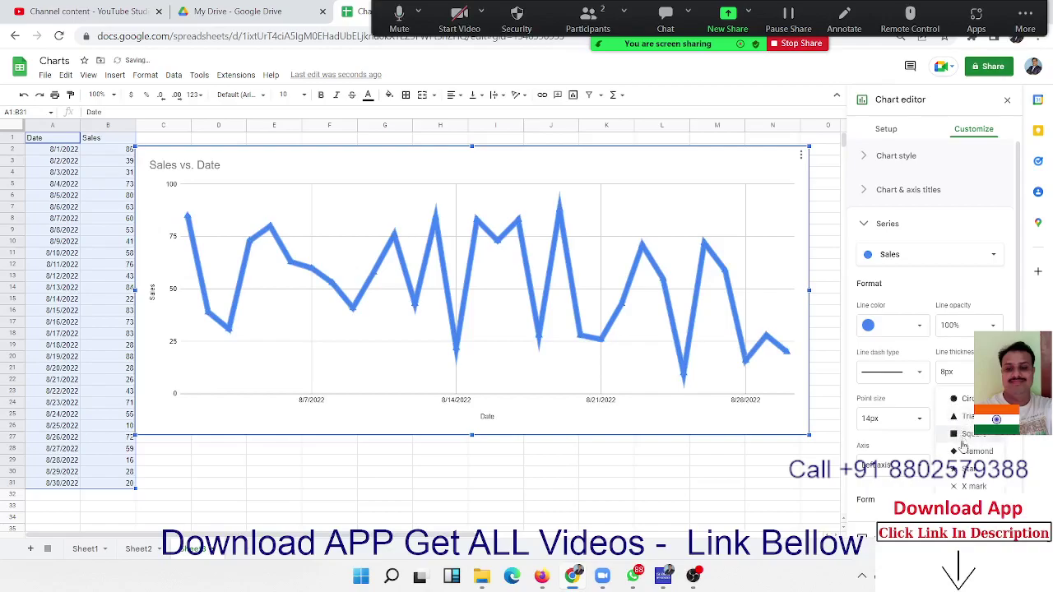
click(967, 469)
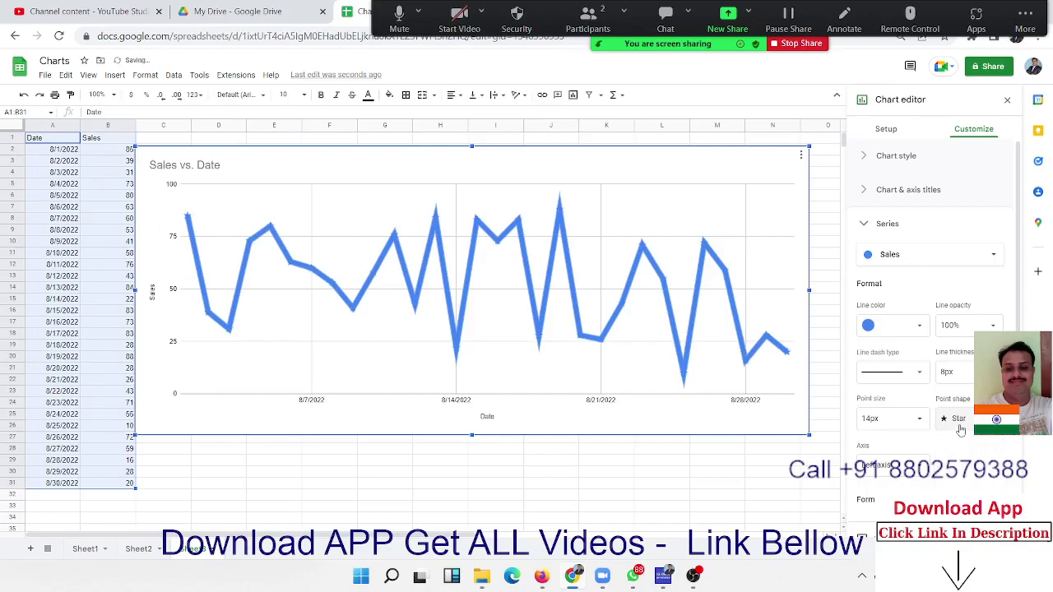
click(959, 424)
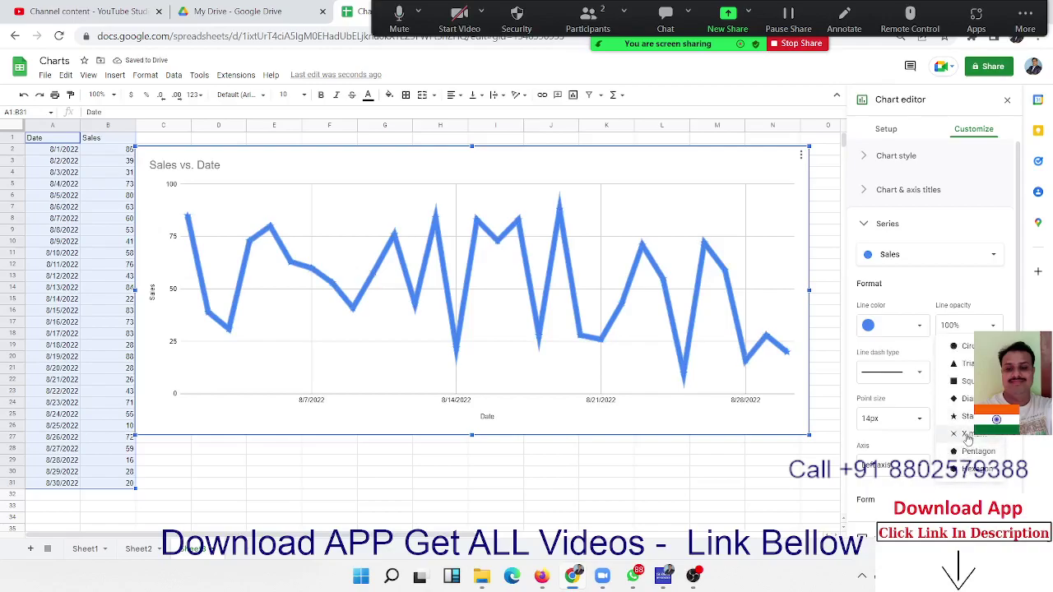
click(968, 436)
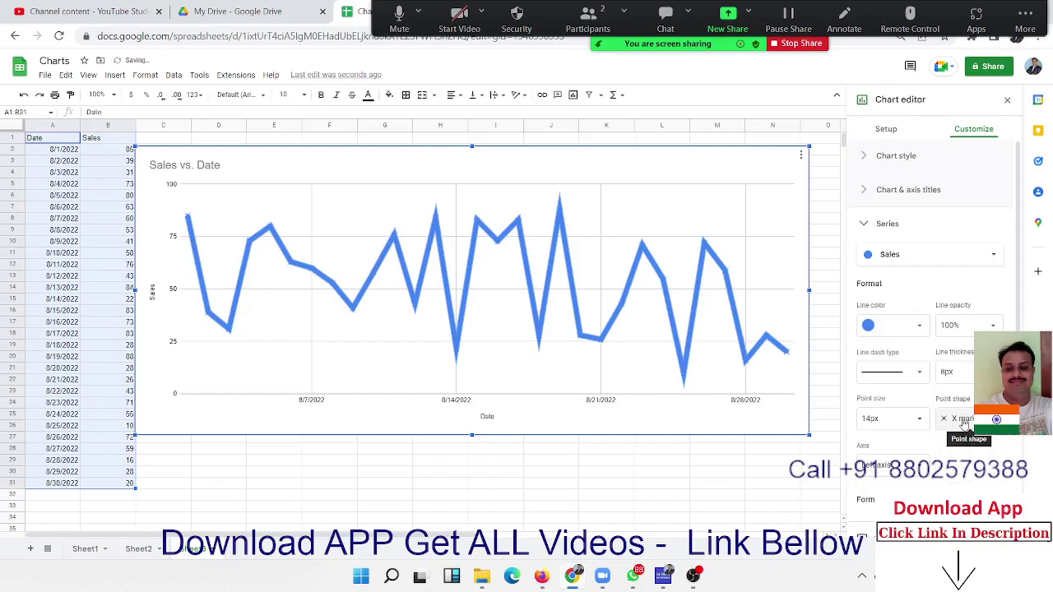
click(965, 420)
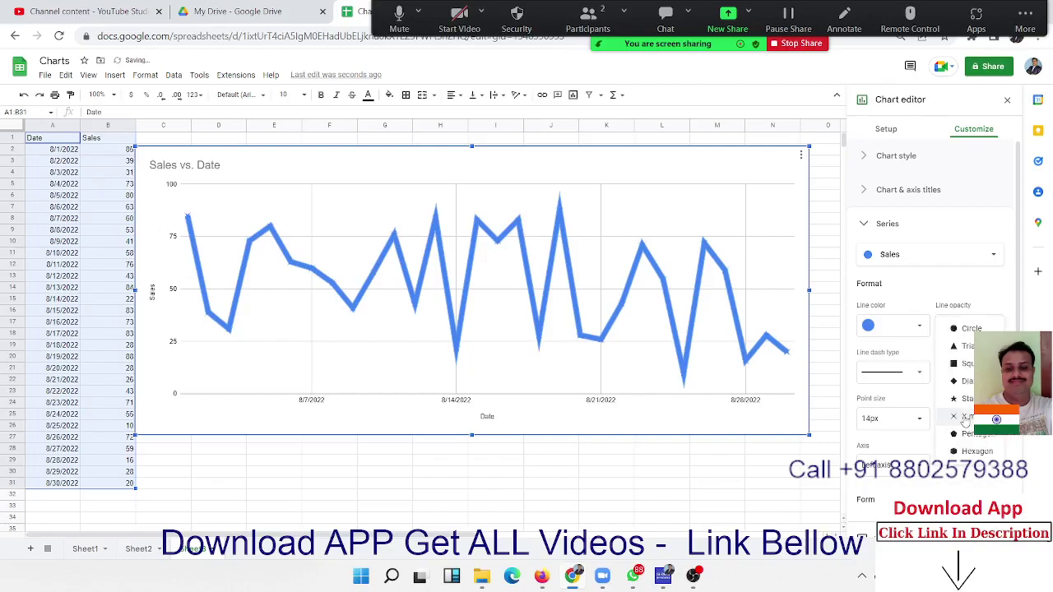
click(959, 328)
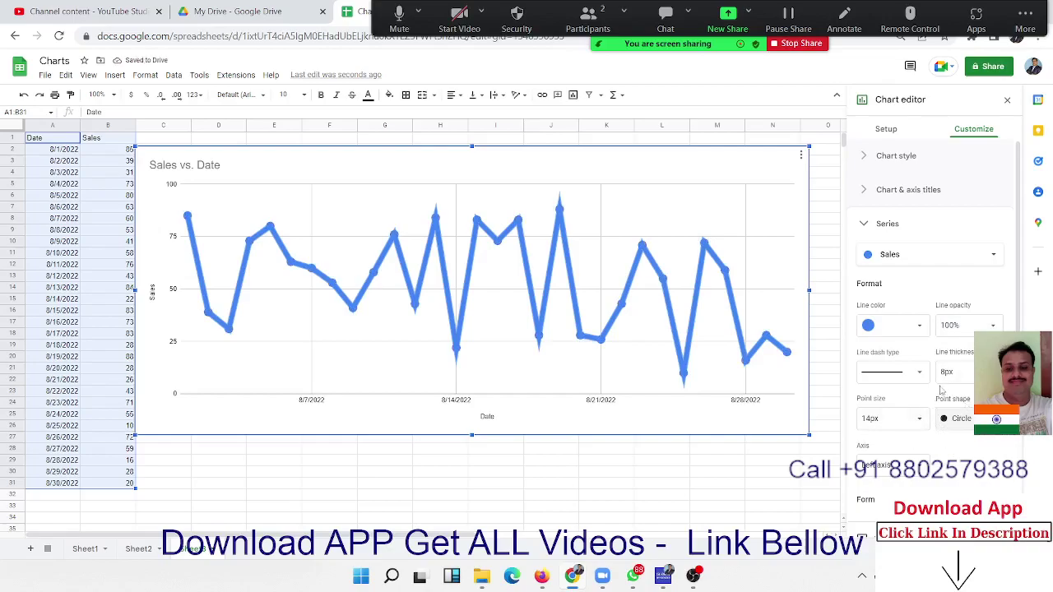
Step: Thin the Sales line to 2px and set the circle points to 7px
click(913, 418)
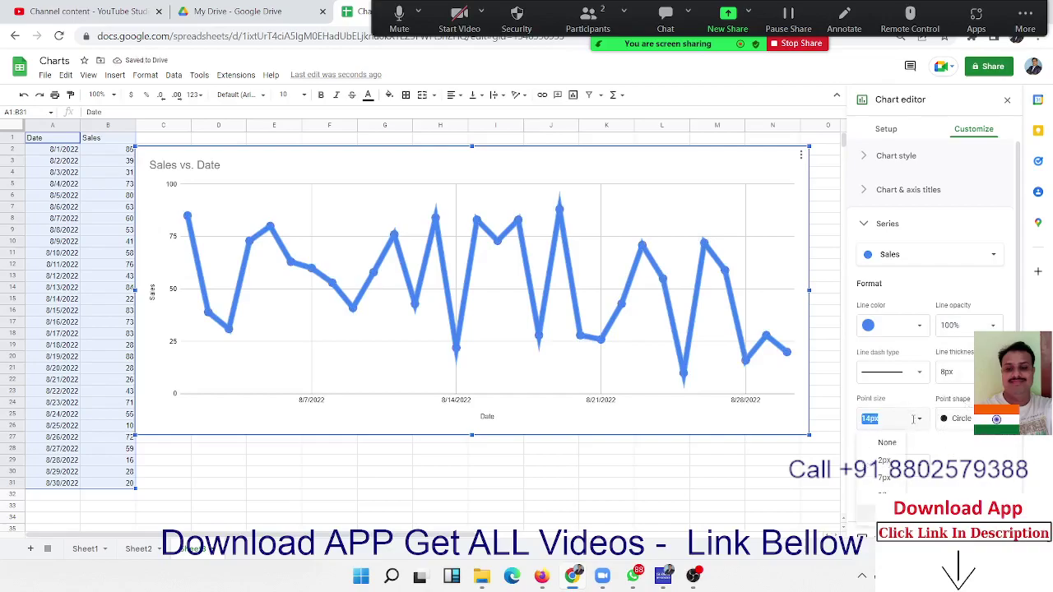
click(884, 461)
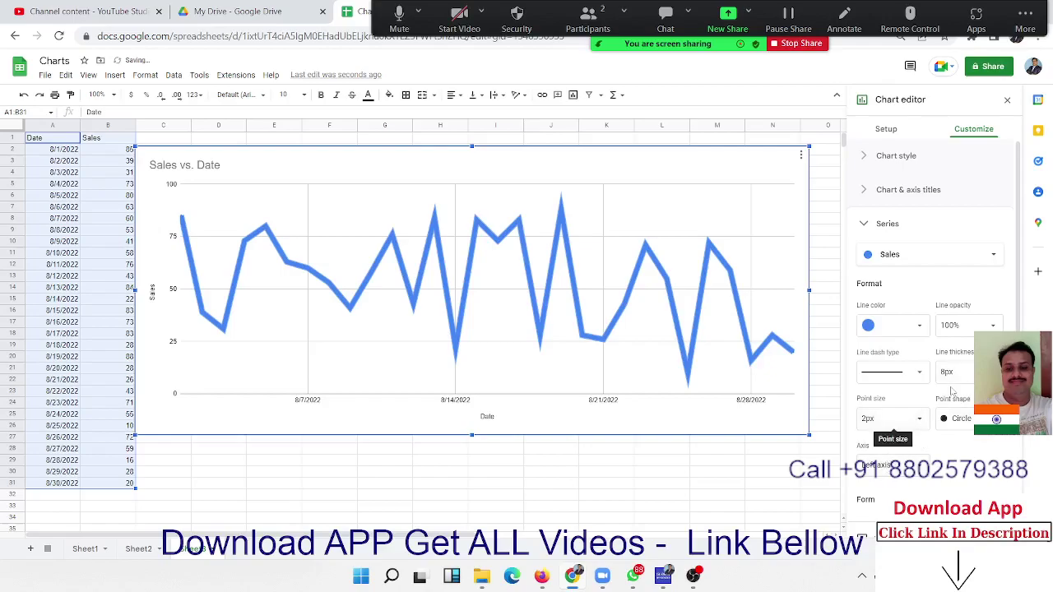
click(950, 372)
click(964, 431)
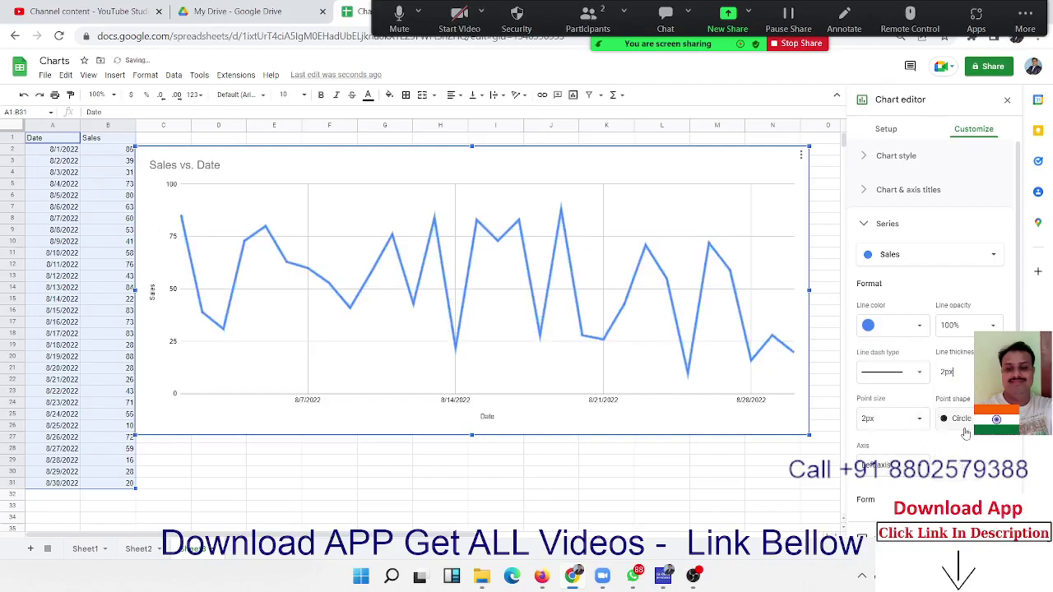
click(918, 422)
click(883, 480)
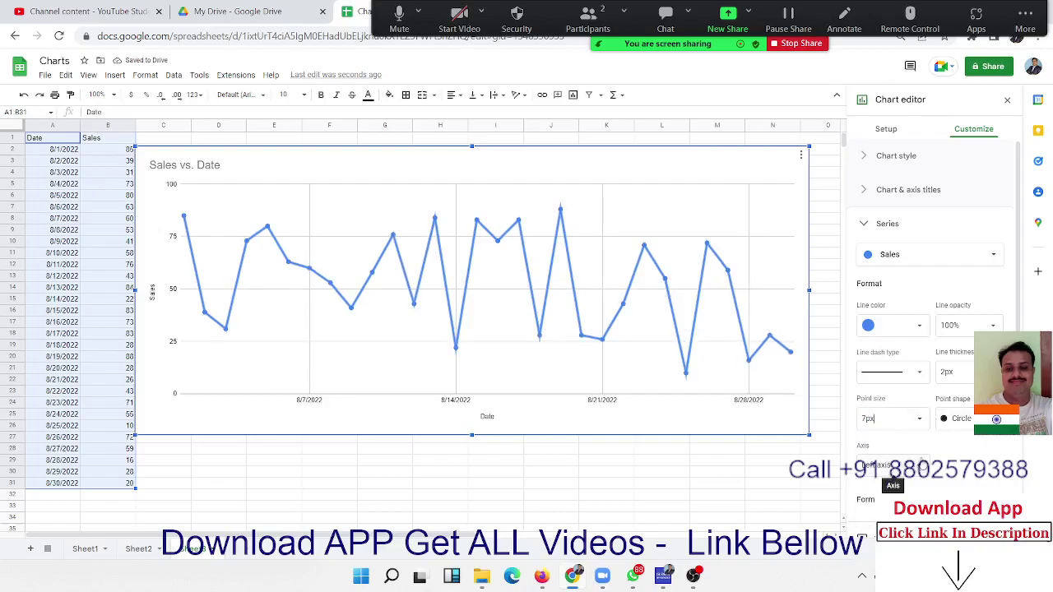
Step: Leave error bars off and show data labels on each Sales point
scroll(902, 321, down, 3)
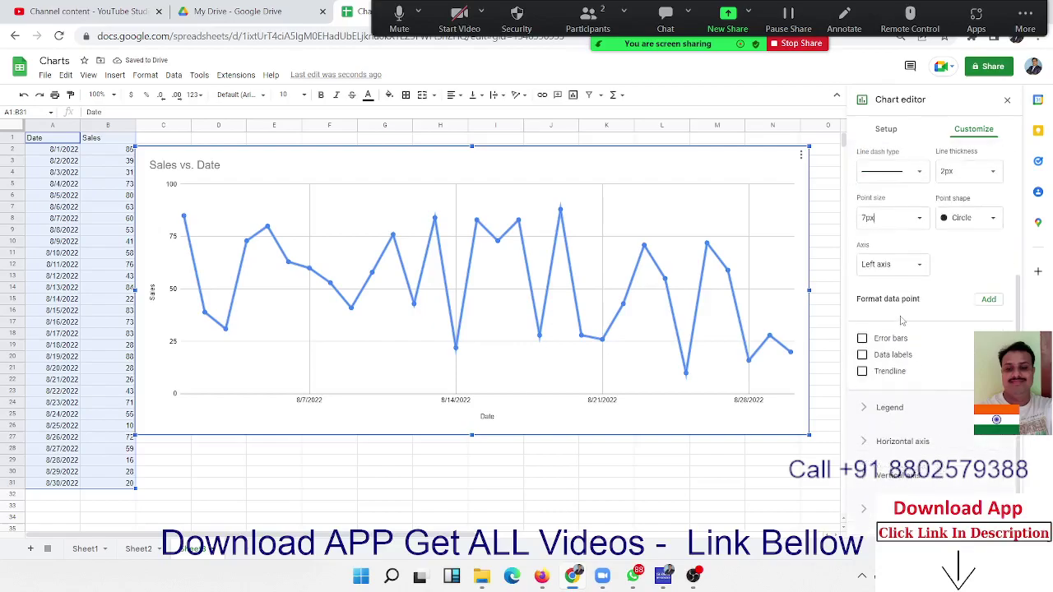
click(903, 345)
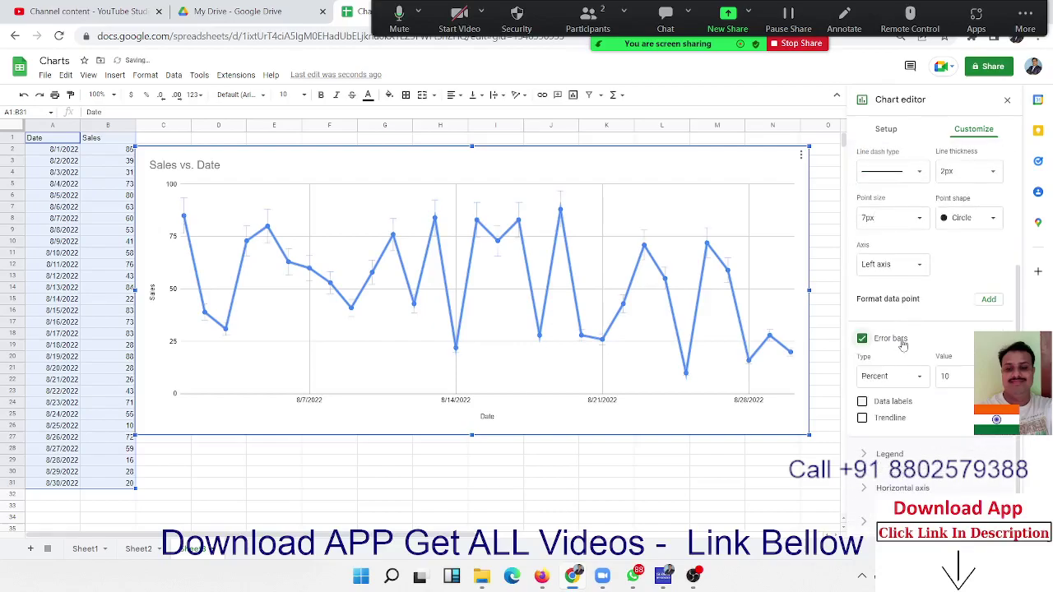
click(903, 345)
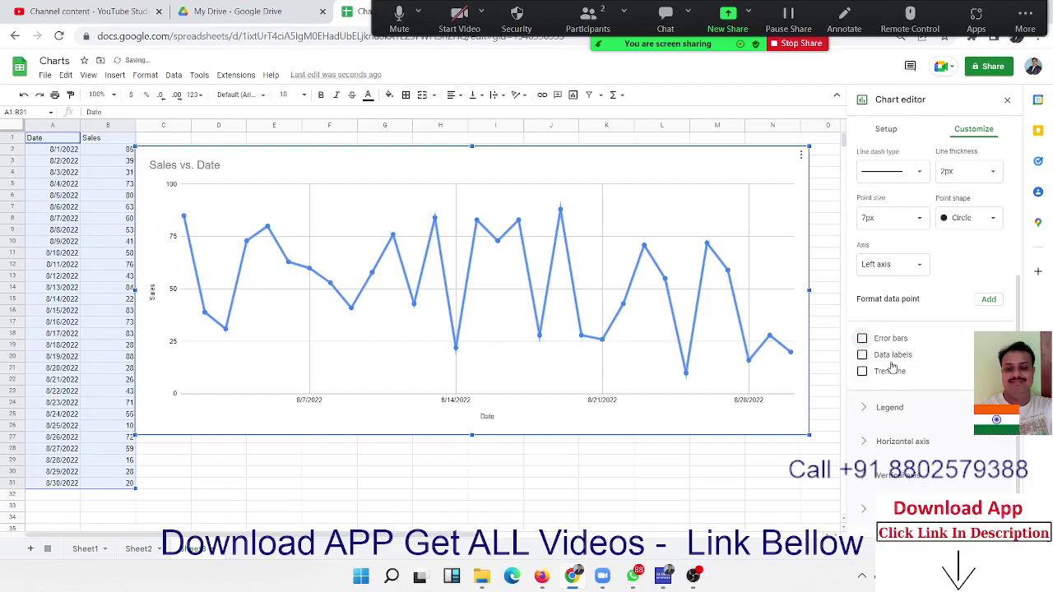
click(893, 362)
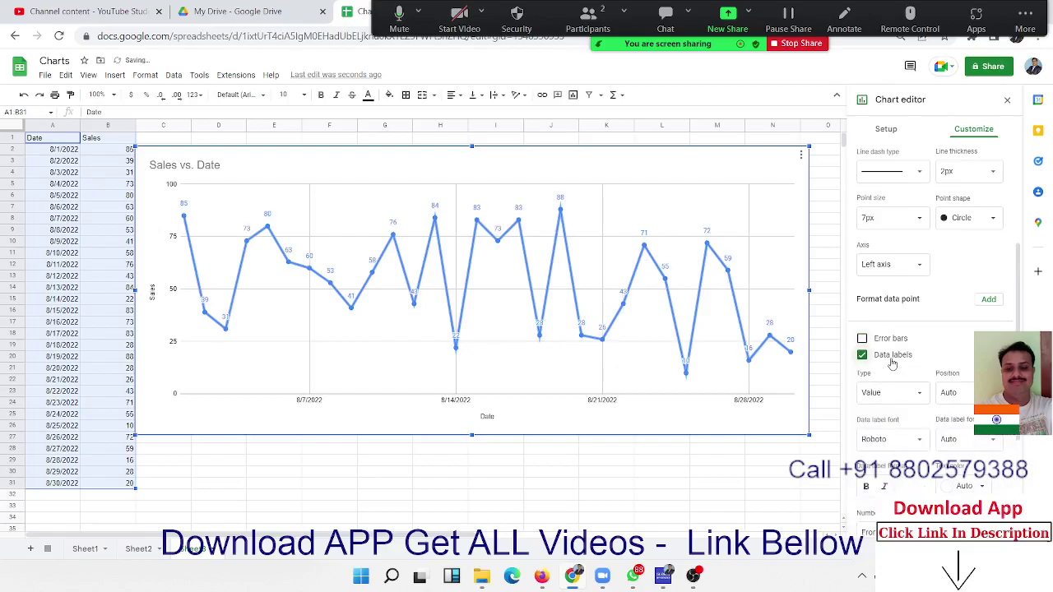
Step: Add a red trendline to the Sales series
scroll(933, 441, down, 2)
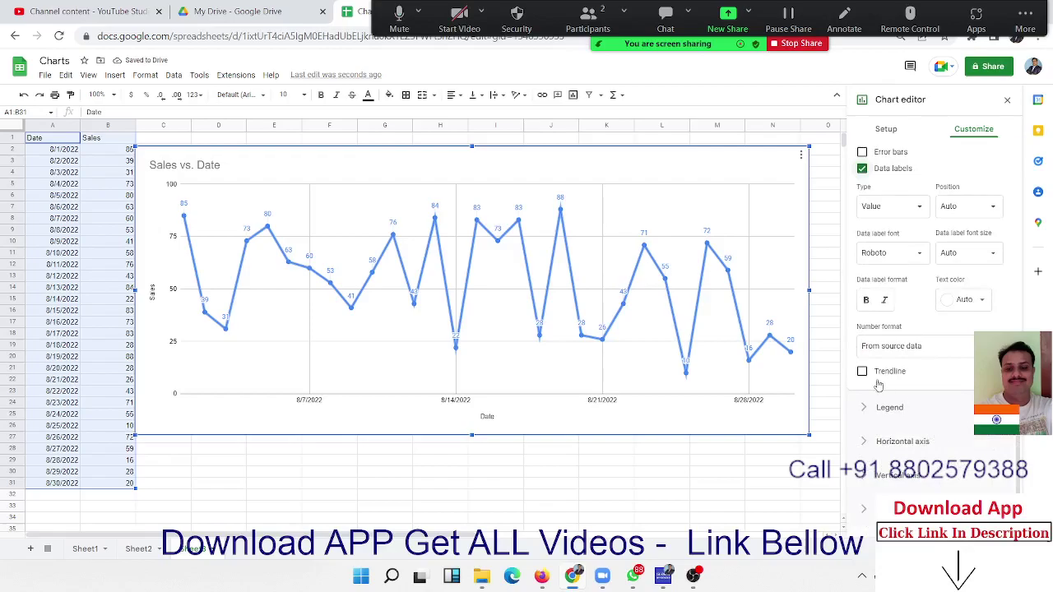
click(862, 372)
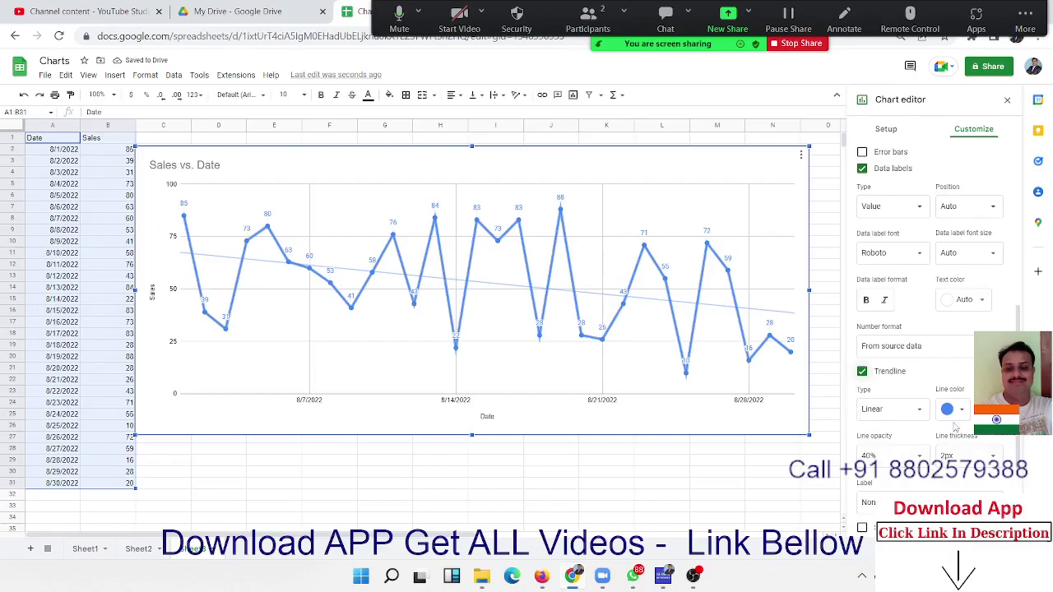
click(954, 411)
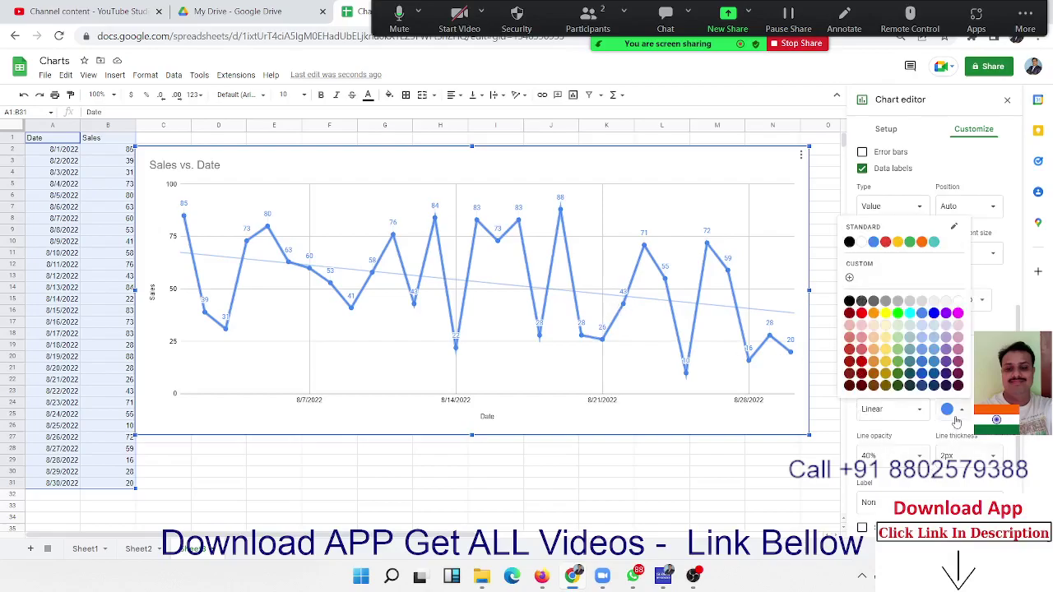
click(861, 315)
scroll(929, 329, down, 2)
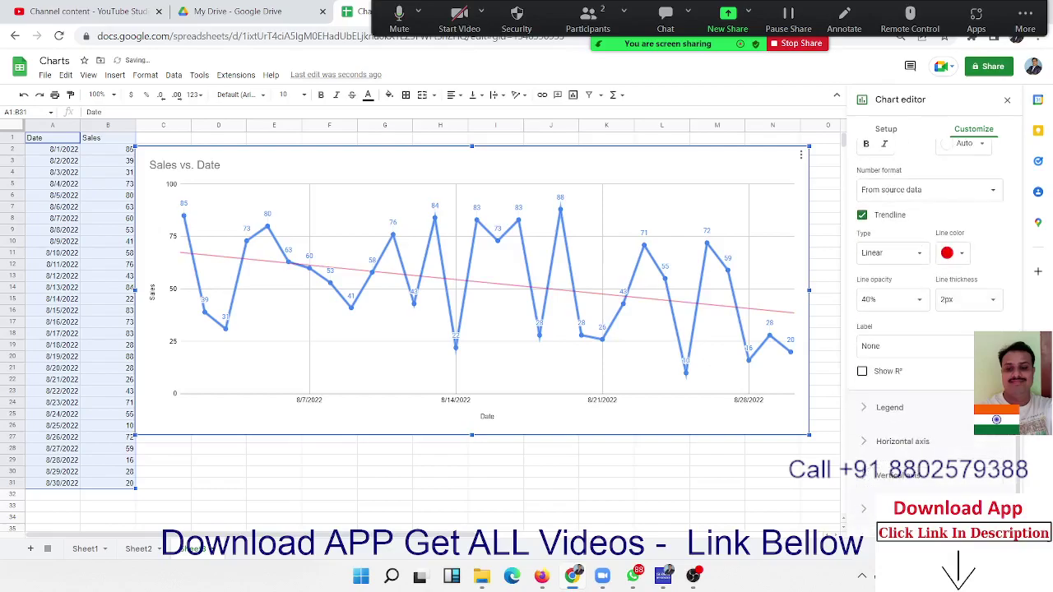
click(943, 416)
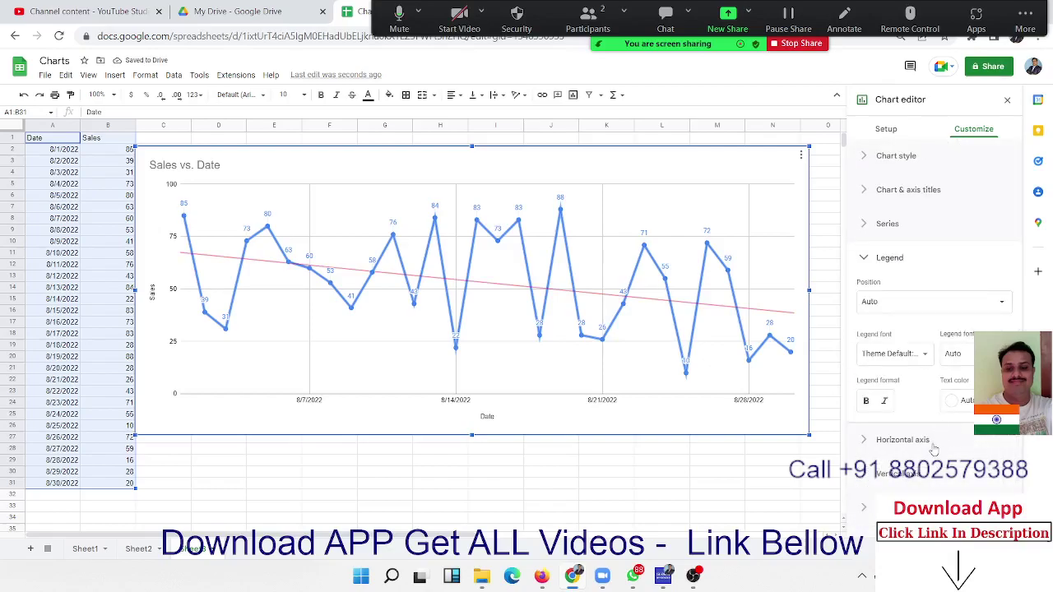
Step: Review the axis, gridline and chart style sections, then aggregate the X-axis dates by Sum in Setup
click(934, 442)
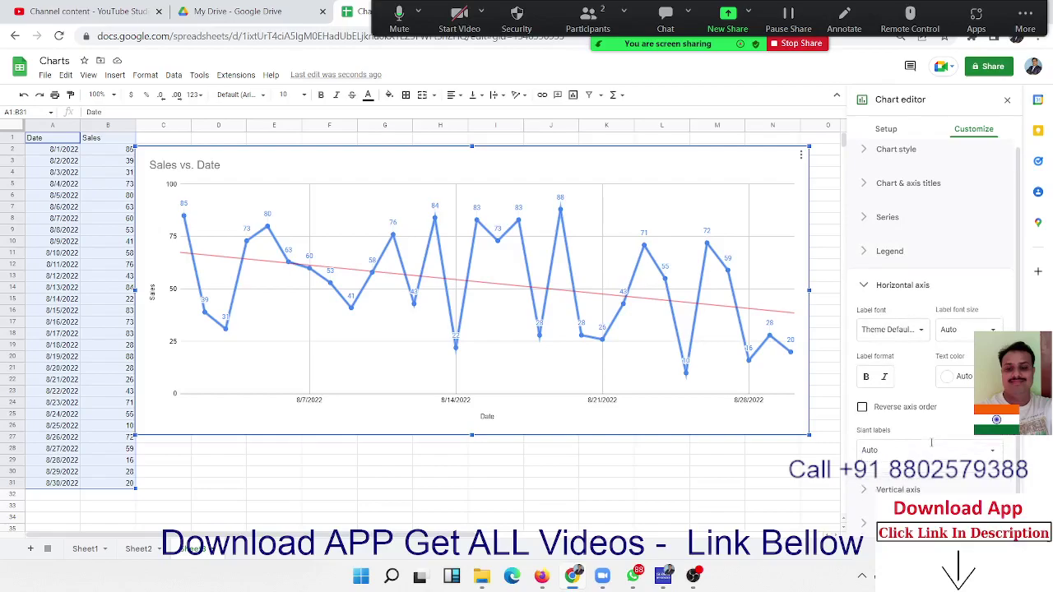
click(923, 489)
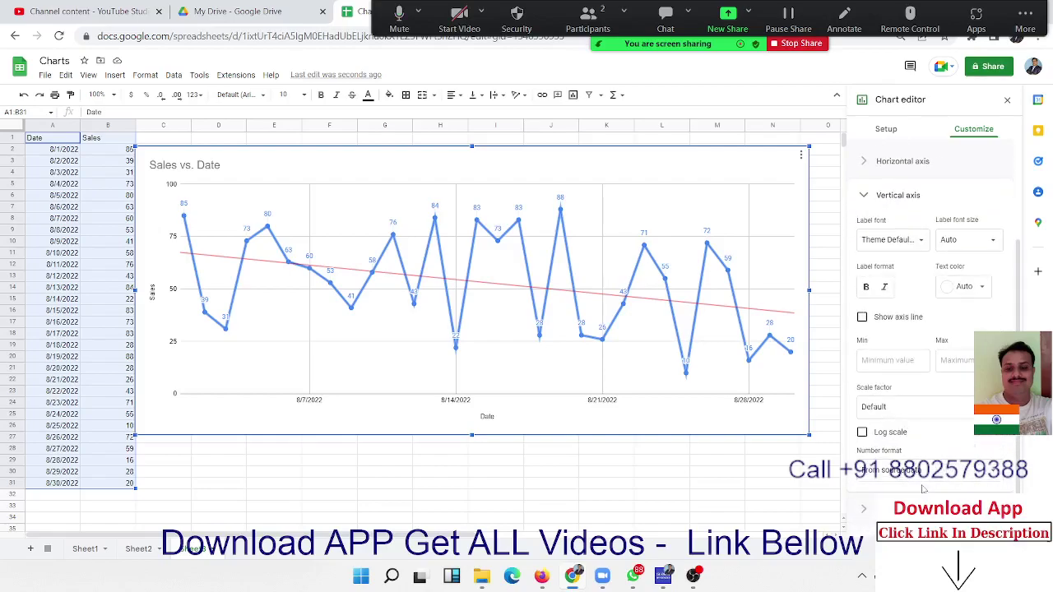
click(905, 508)
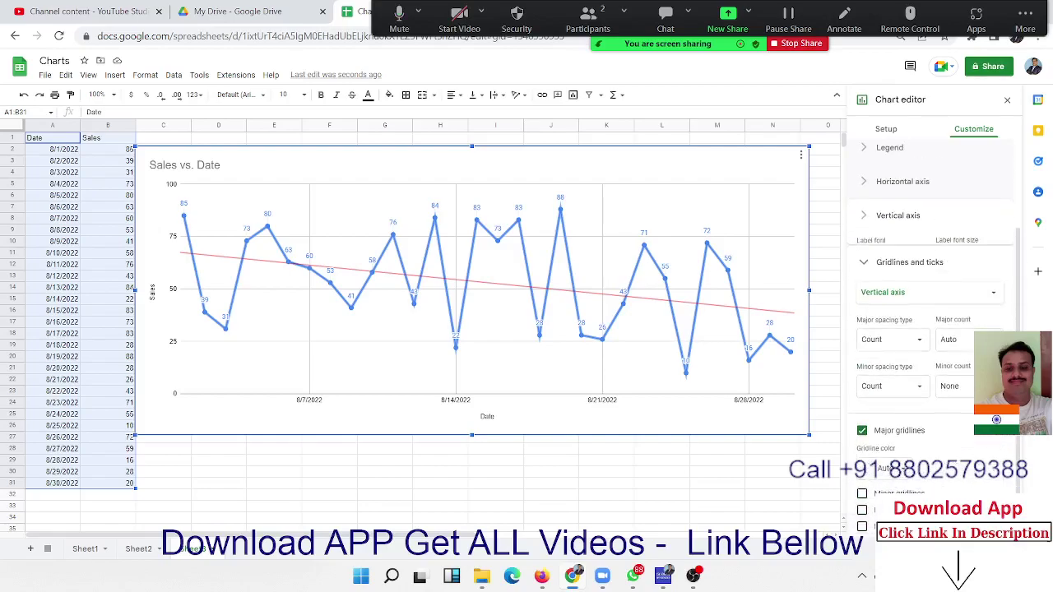
scroll(934, 329, up, 2)
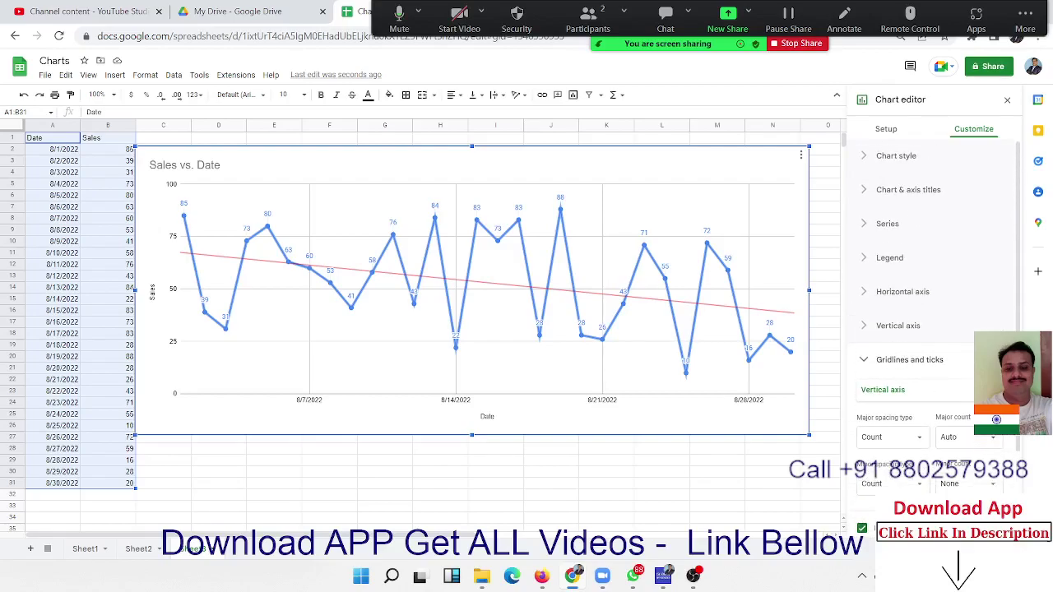
click(864, 362)
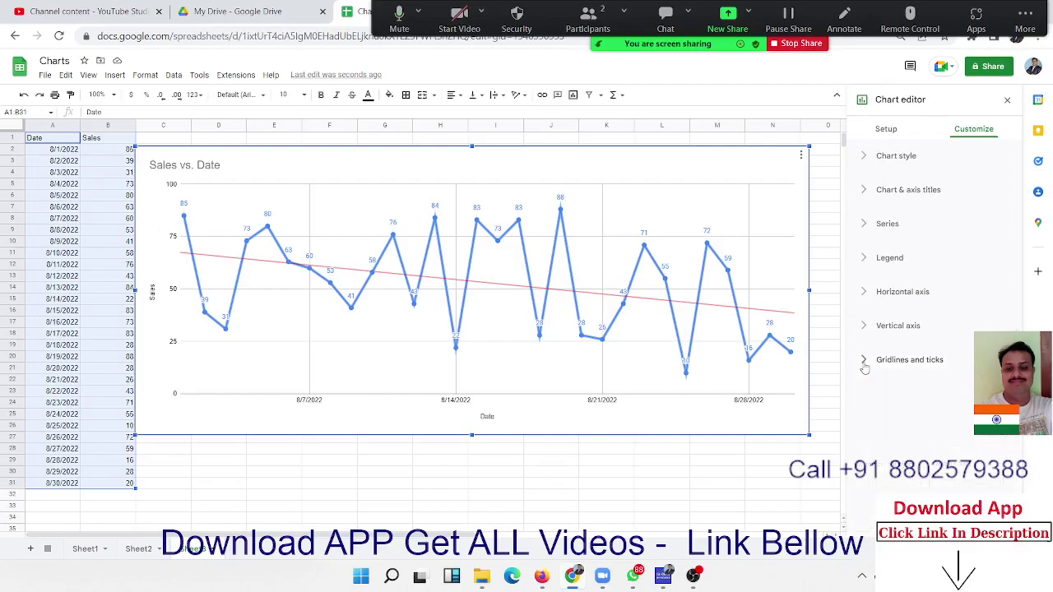
click(883, 158)
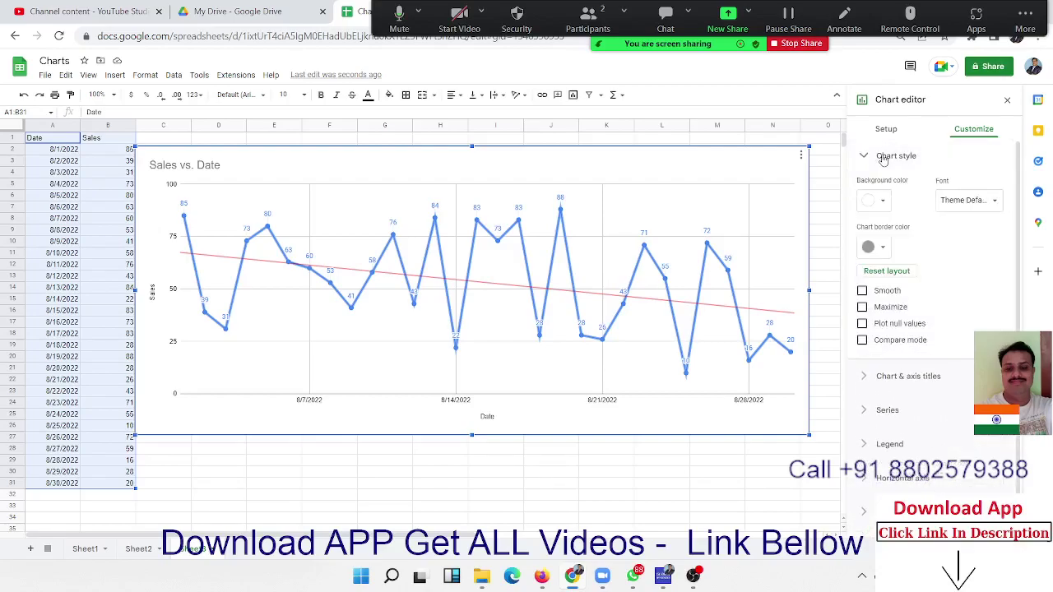
click(883, 158)
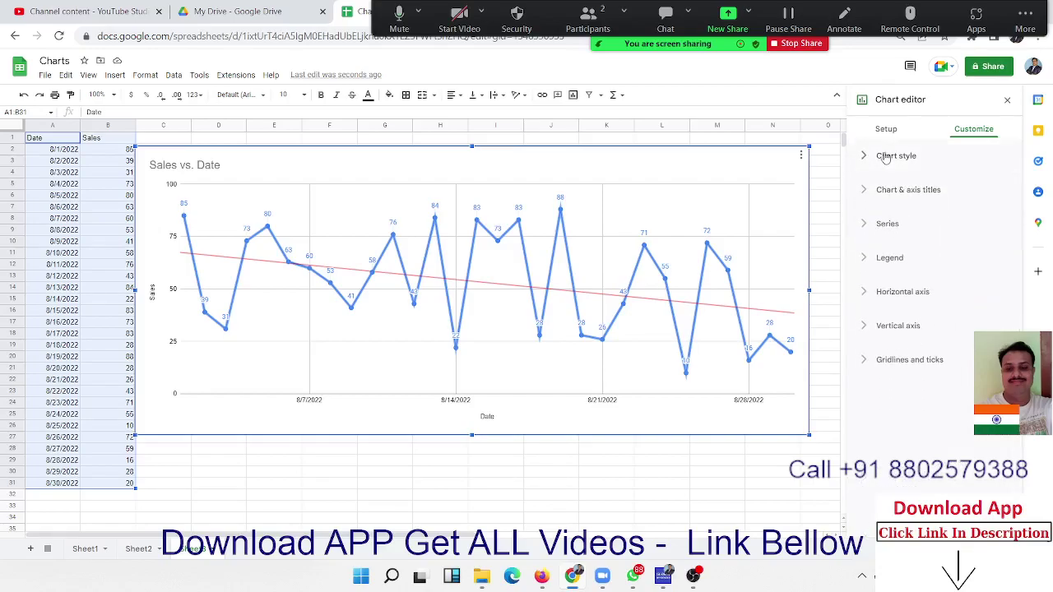
click(886, 129)
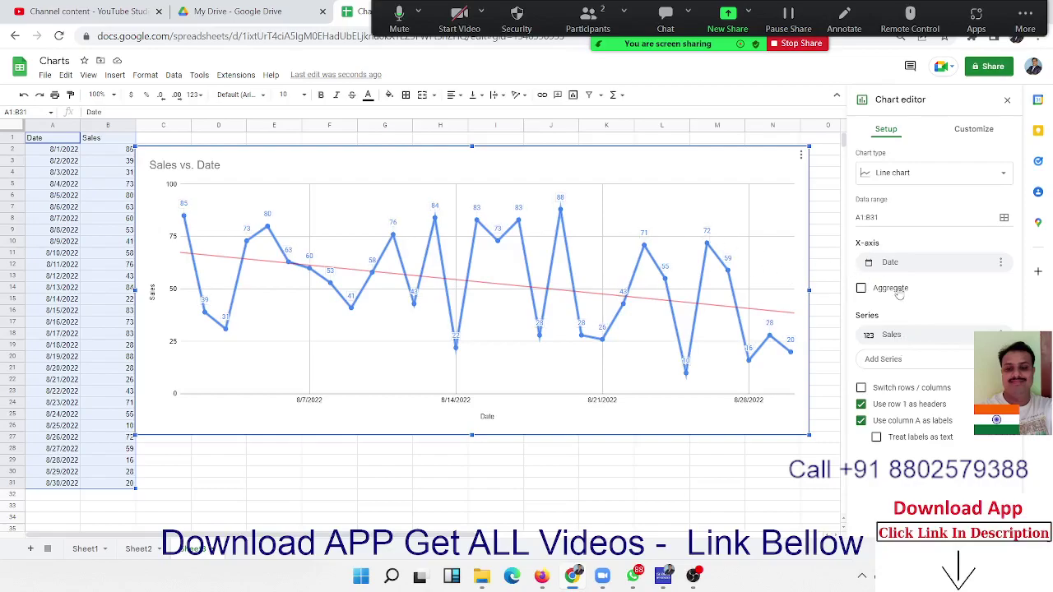
click(862, 288)
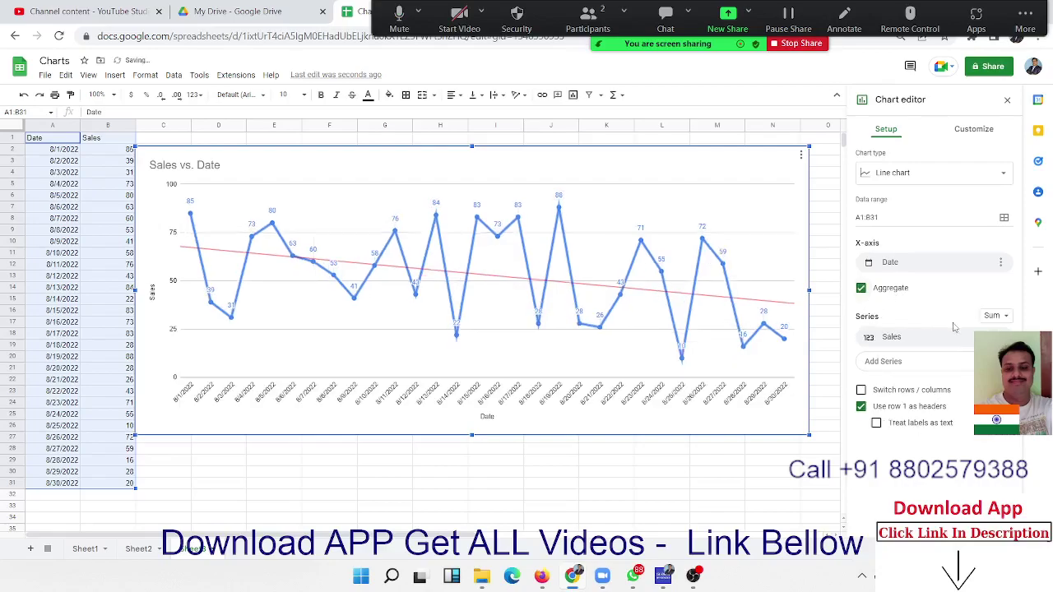
Step: Leave the Sum function unchanged, uncheck Use row 1 as headers and turn off Aggregate
click(1001, 336)
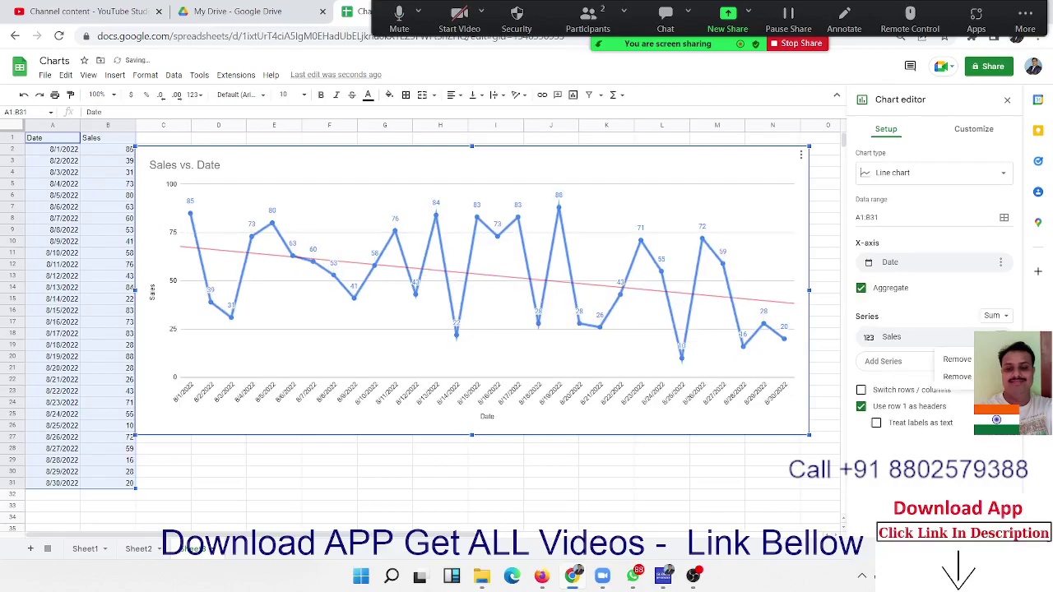
click(1005, 316)
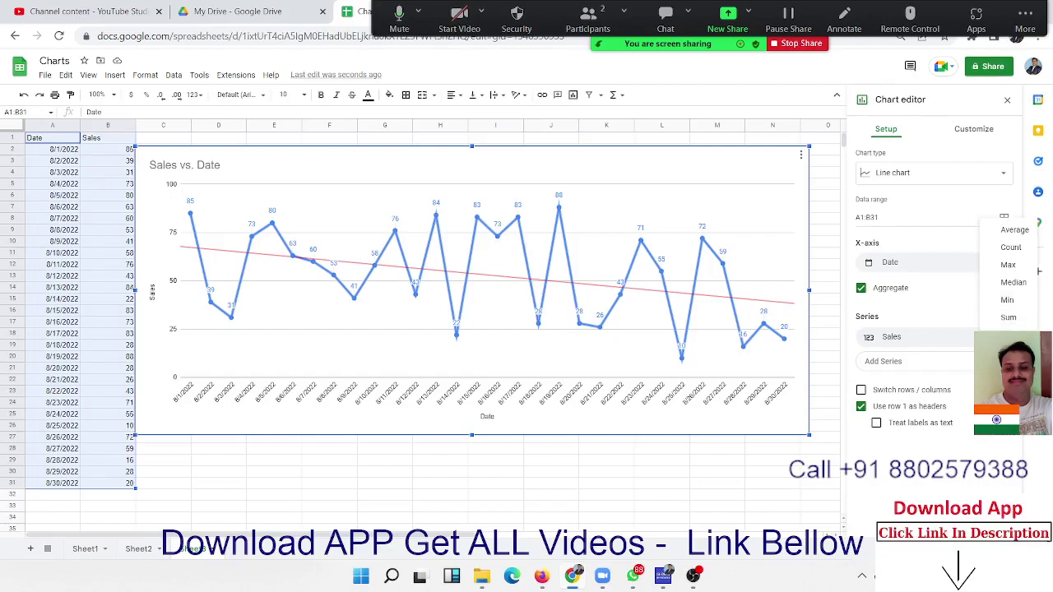
click(1009, 317)
click(861, 406)
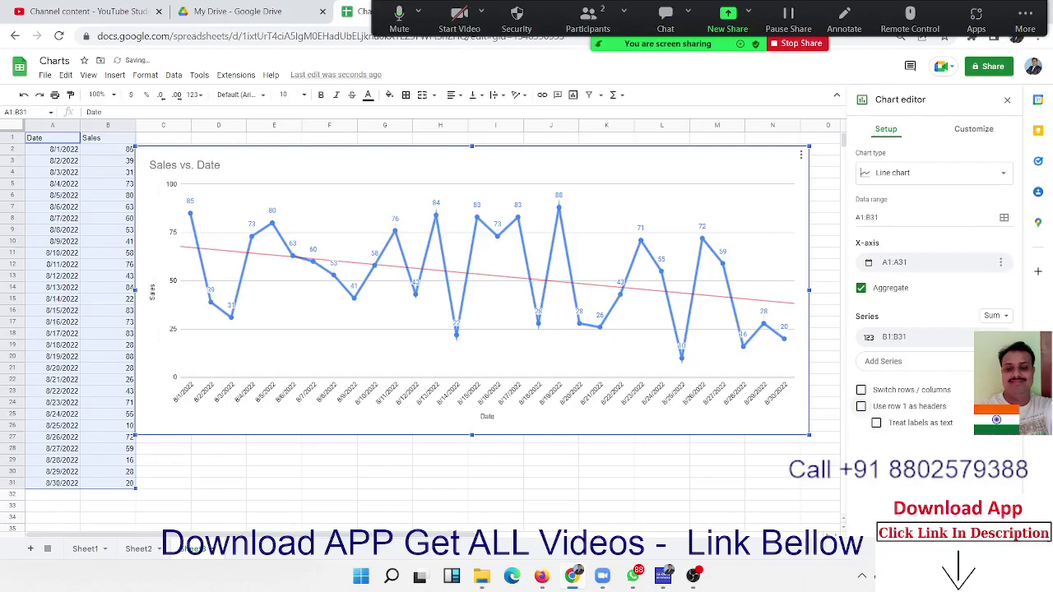
click(861, 288)
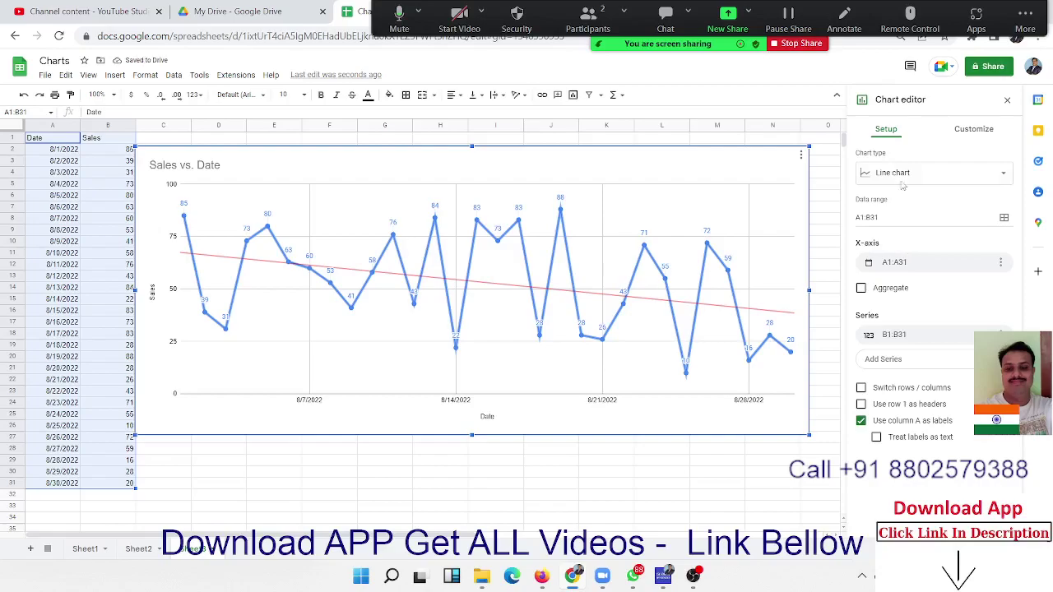
Step: After trying smooth and straight line charts, change the chart type to Area chart
click(899, 173)
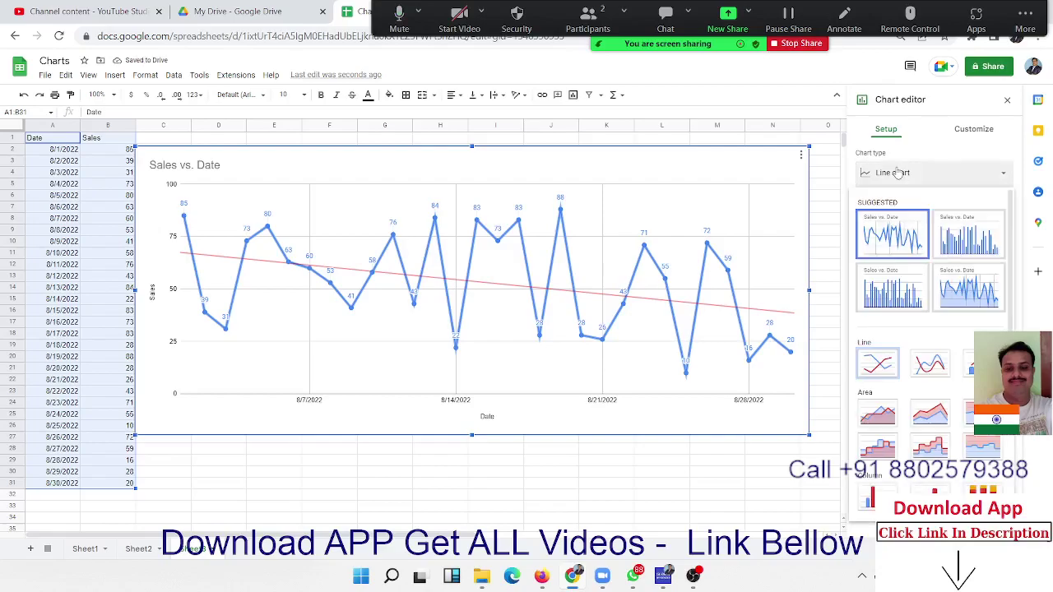
click(927, 372)
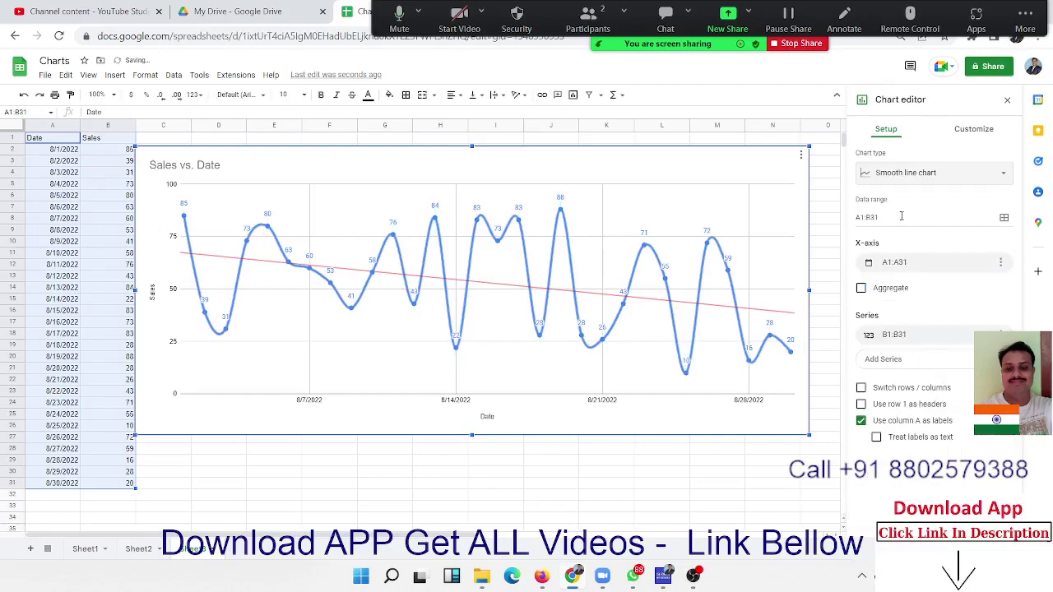
click(891, 179)
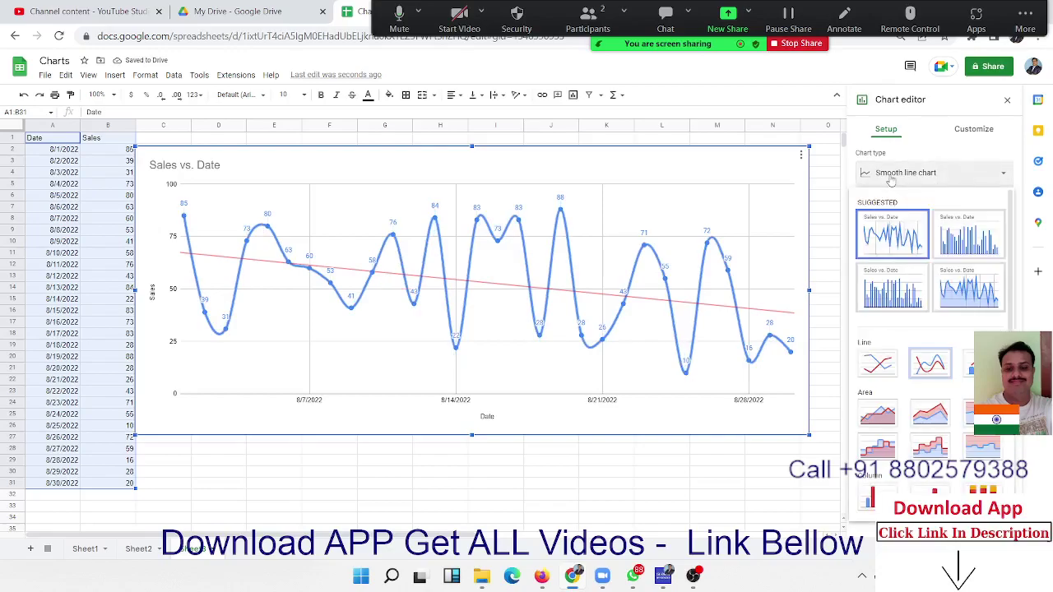
click(893, 374)
click(907, 175)
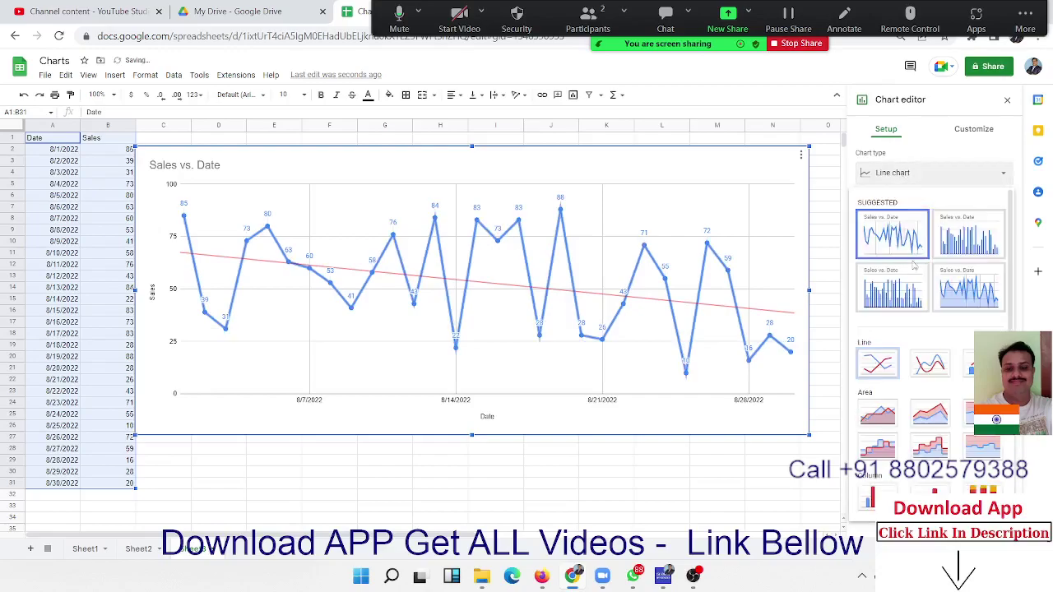
click(929, 363)
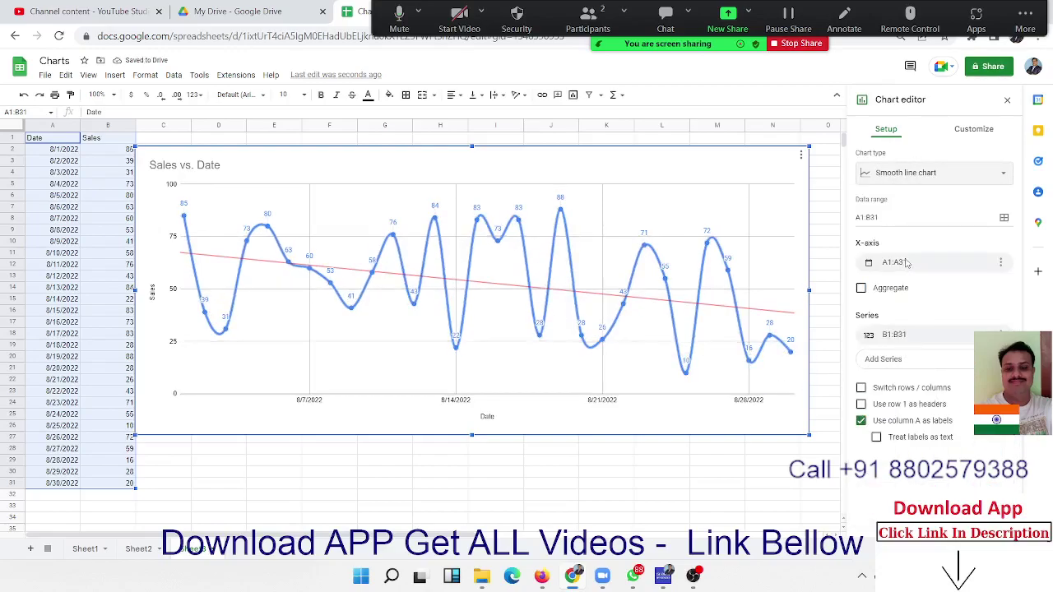
click(902, 174)
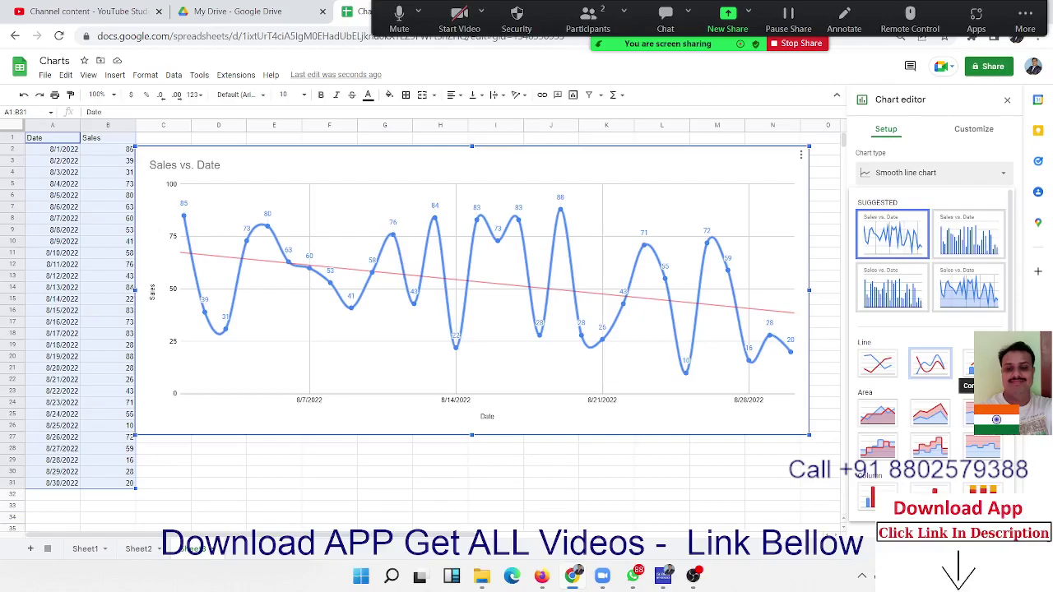
scroll(915, 378, down, 2)
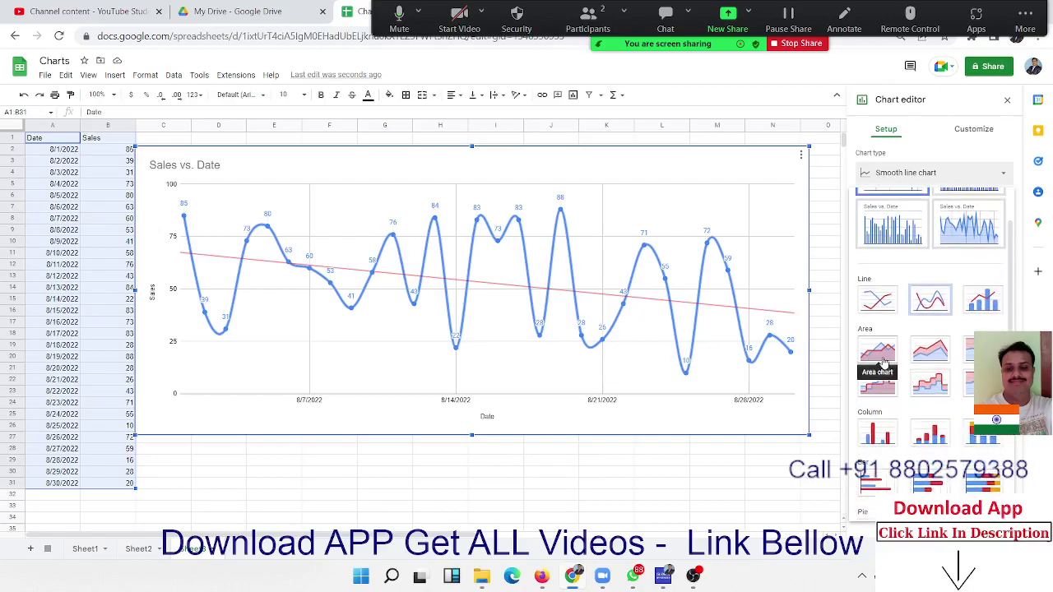
click(879, 352)
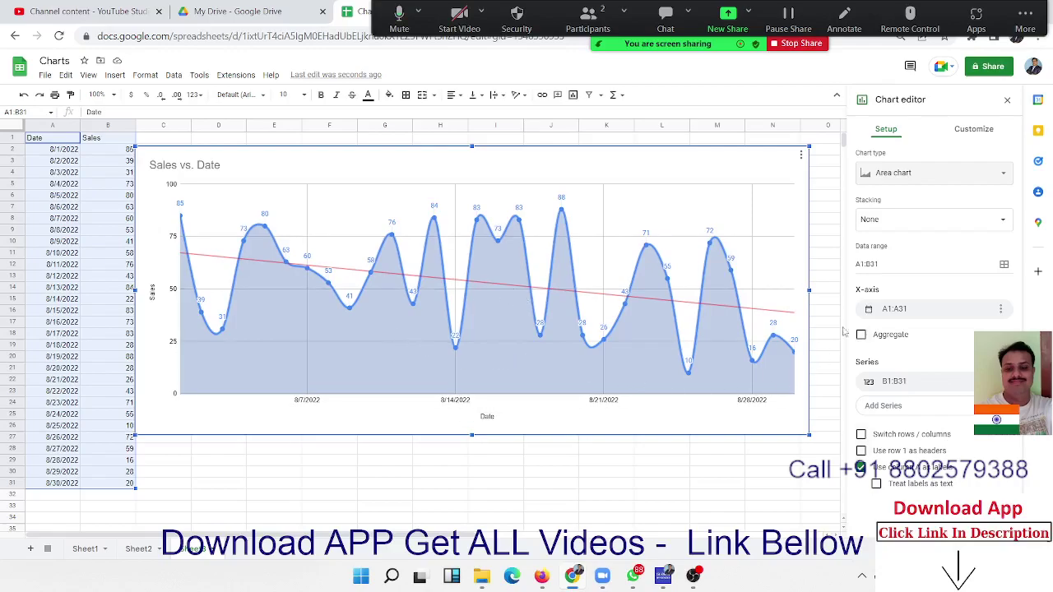
Step: In the Series settings, set area opacity to 100% and then to 10%
click(966, 136)
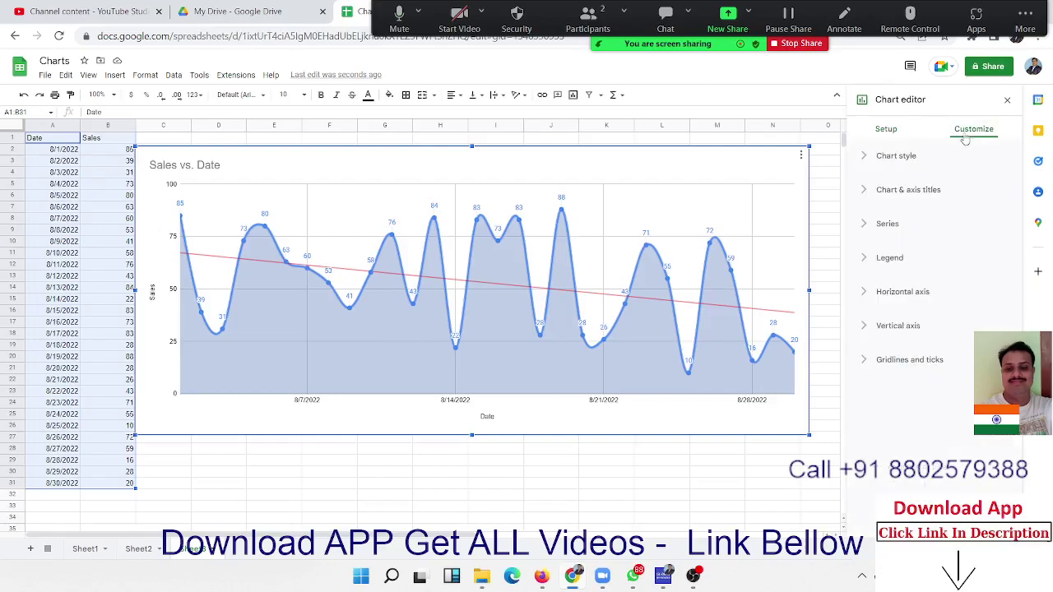
click(899, 159)
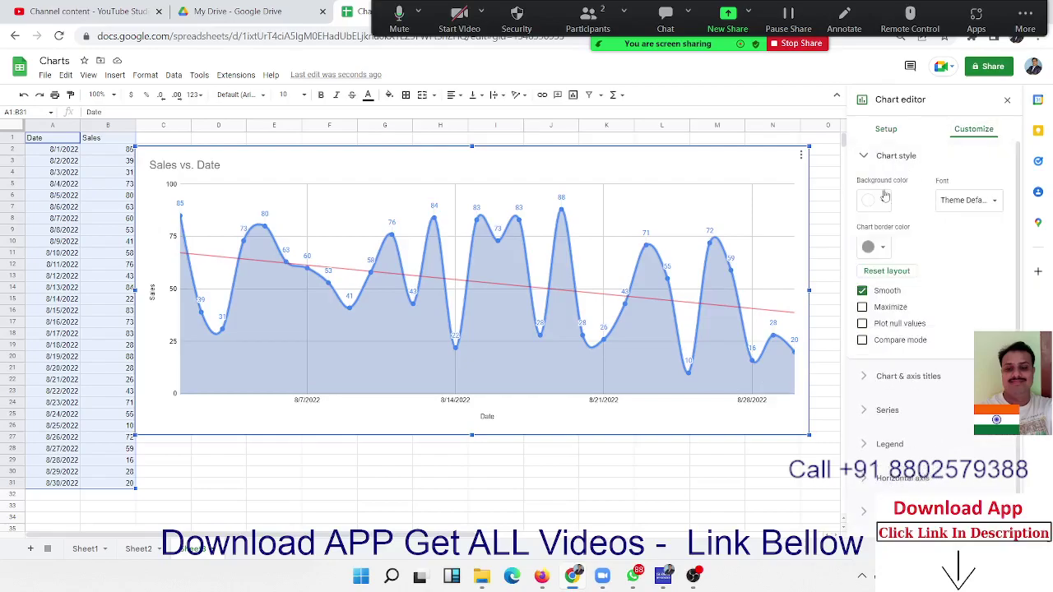
click(872, 162)
click(881, 200)
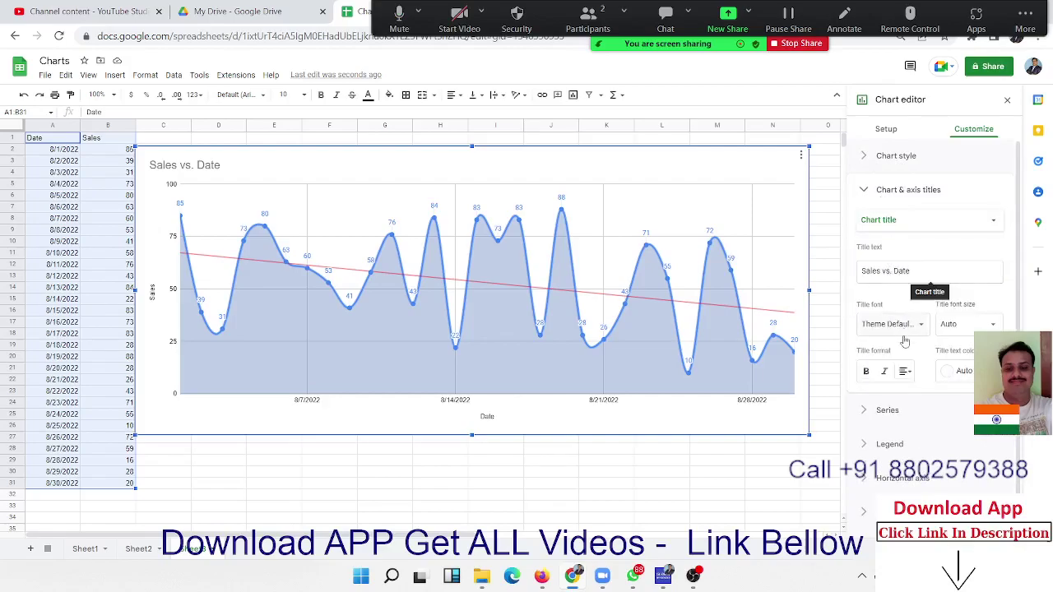
click(888, 411)
scroll(930, 438, down, 3)
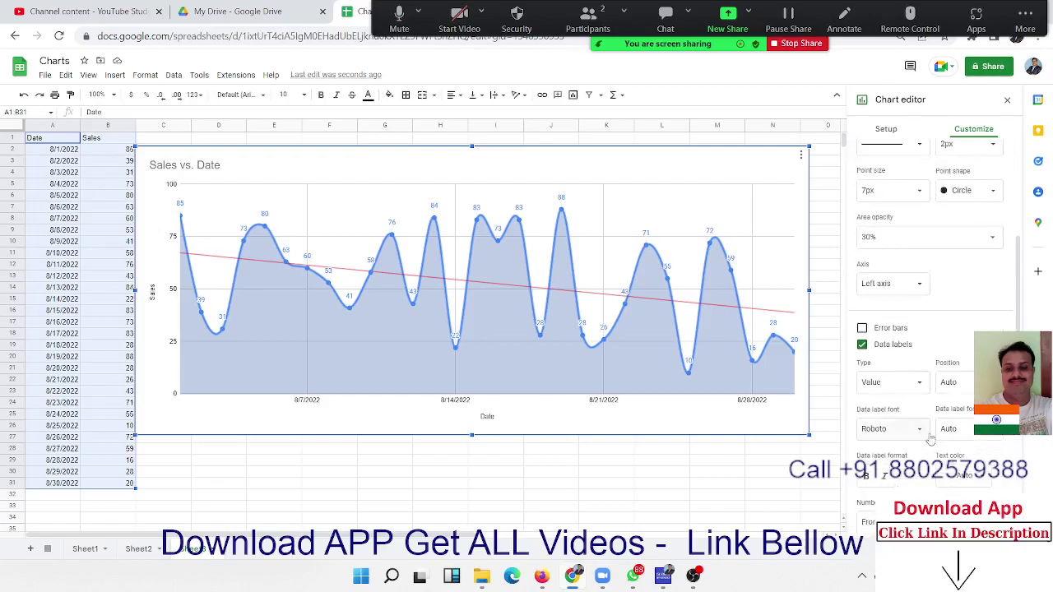
click(886, 238)
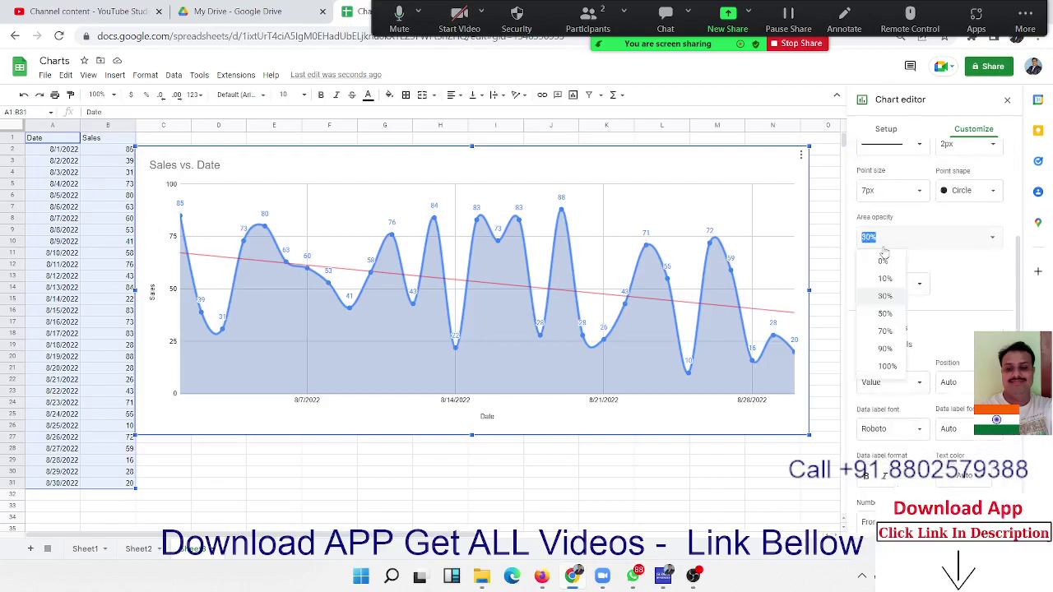
click(887, 366)
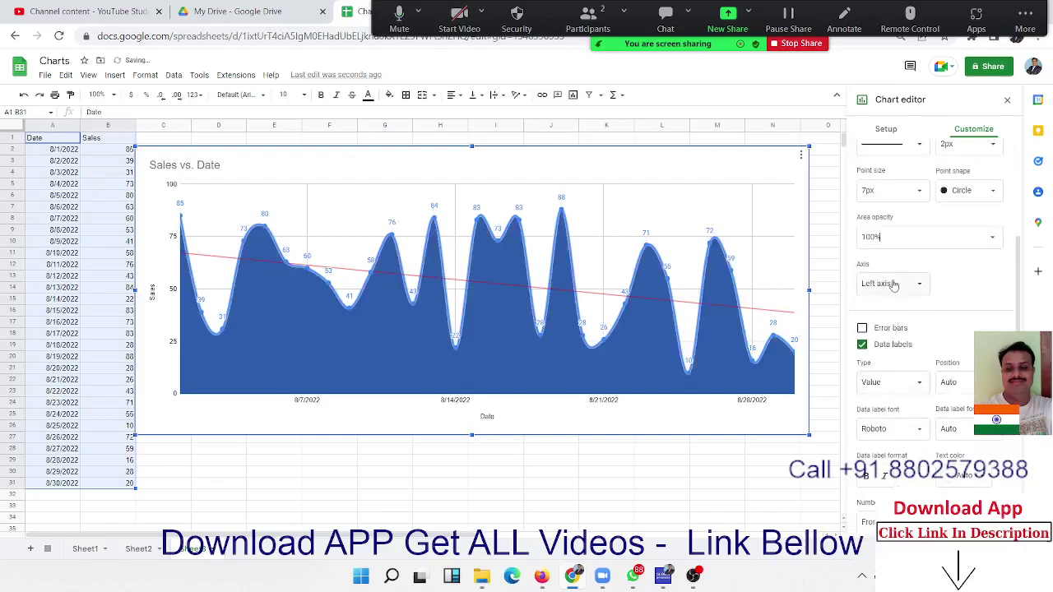
click(874, 238)
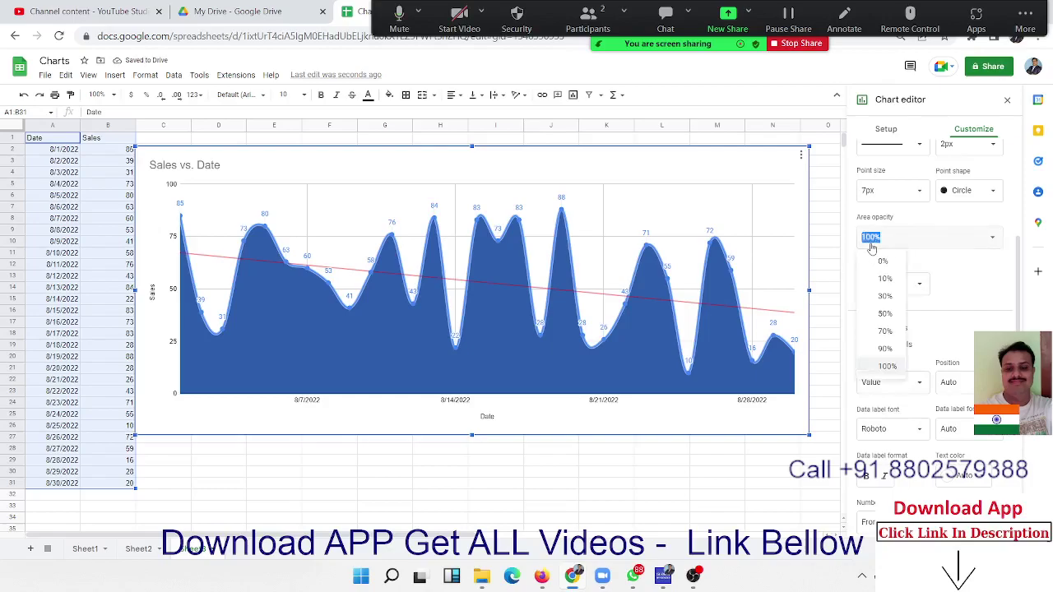
click(882, 279)
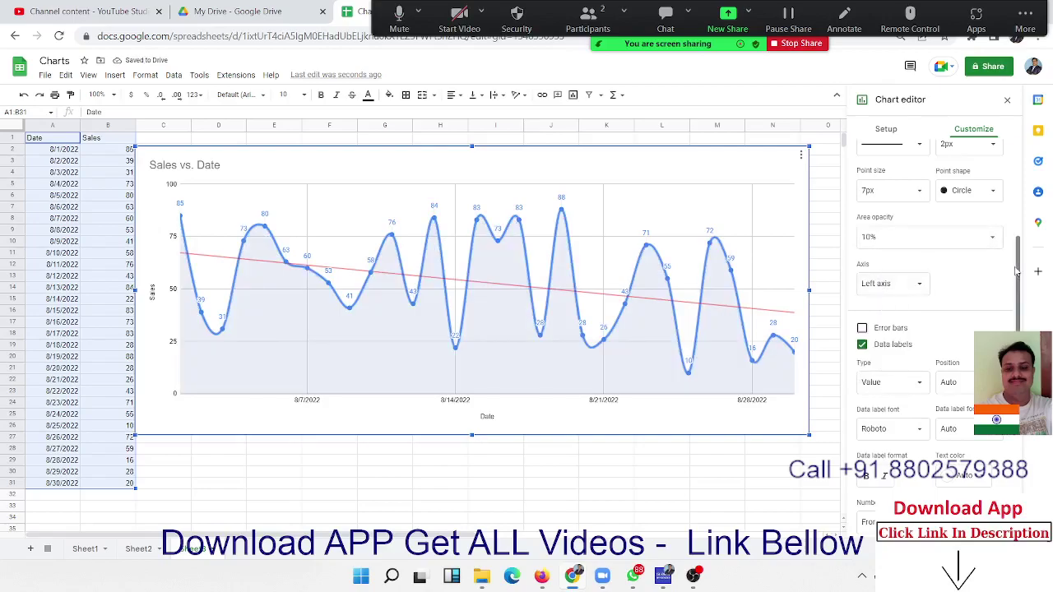
scroll(1020, 284, up, 2)
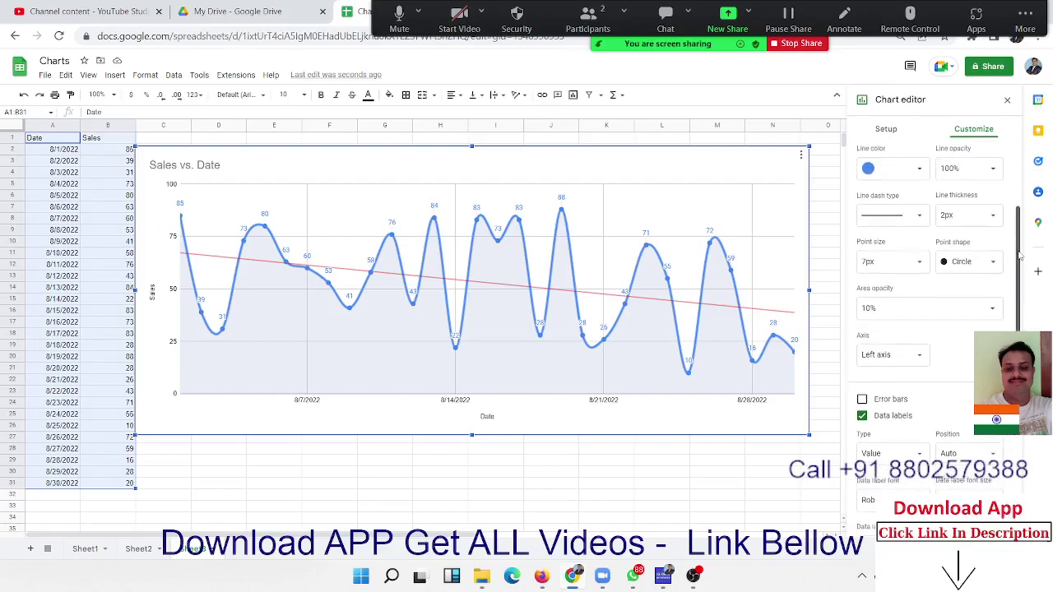
Step: Make the Sales area a fully opaque grey fill, after trying red at 50% opacity
click(900, 175)
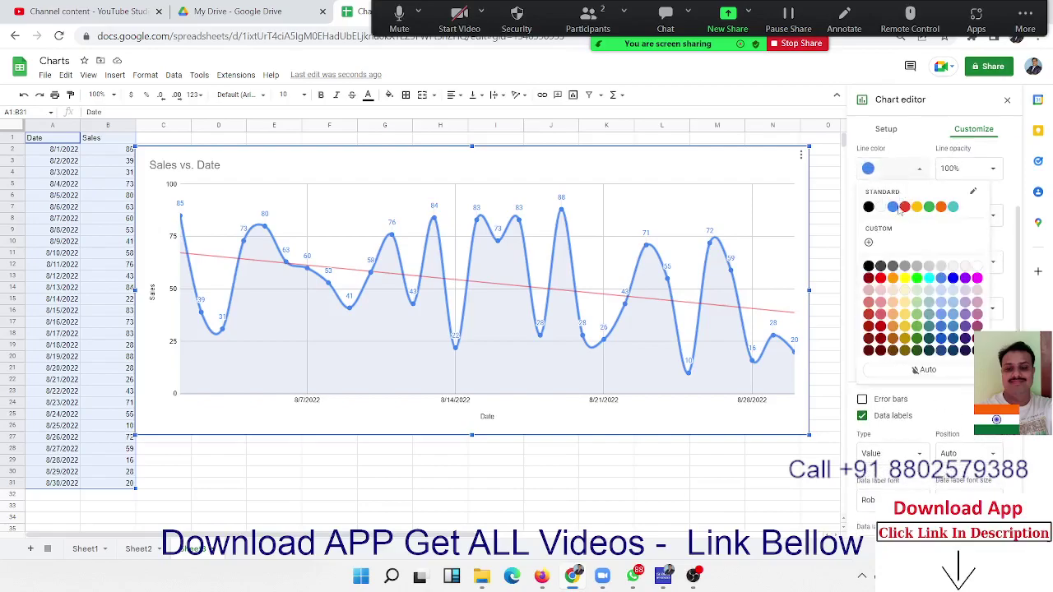
click(883, 278)
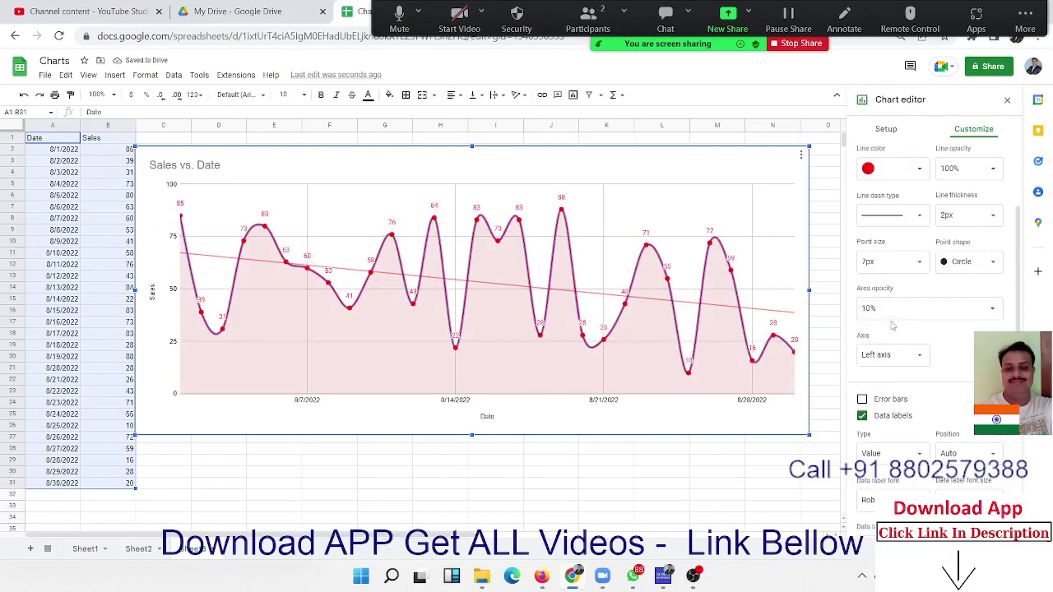
click(963, 323)
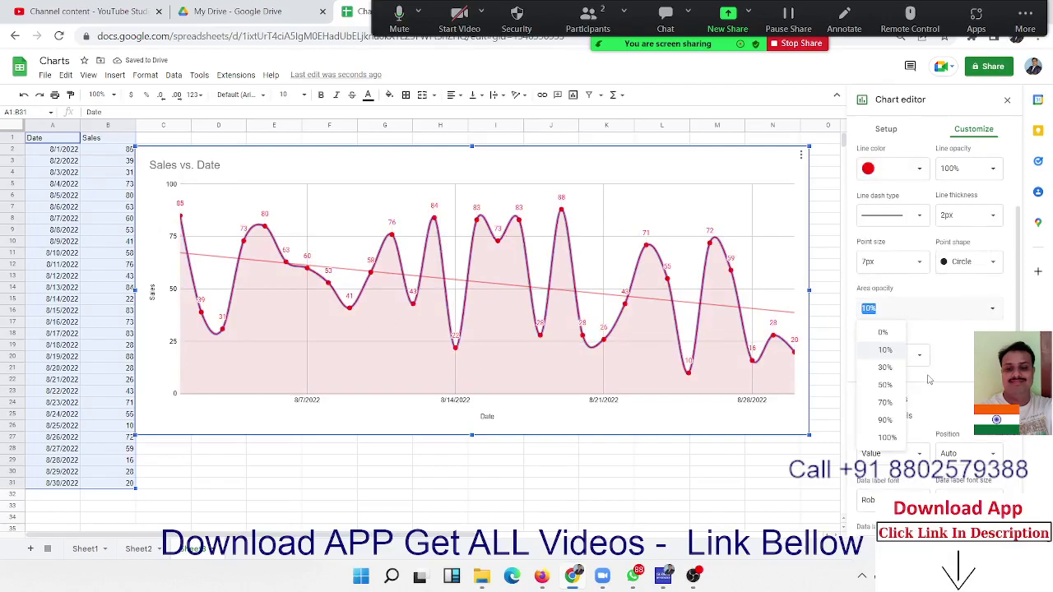
click(889, 390)
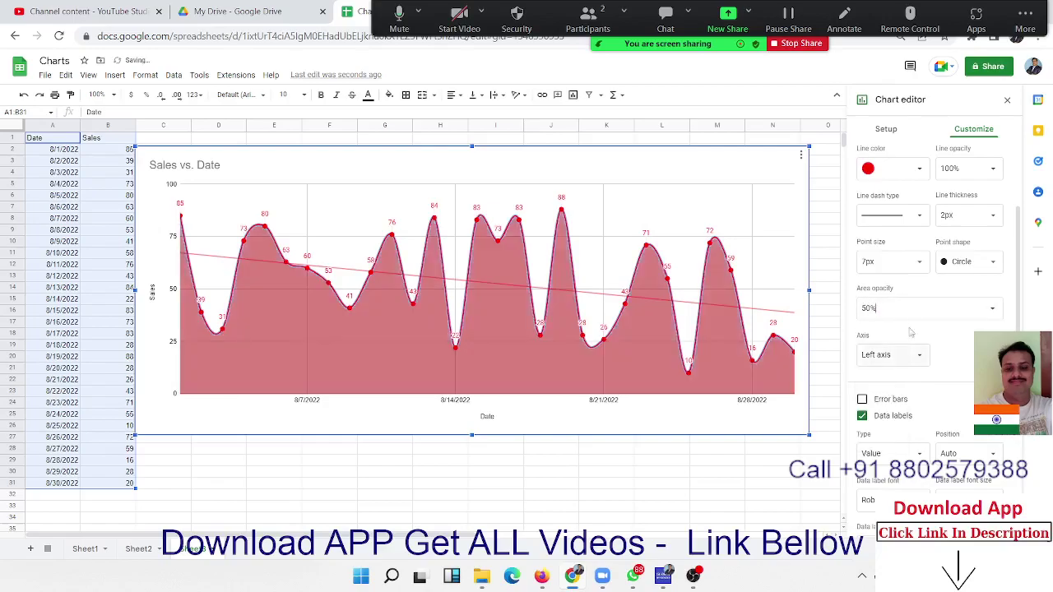
click(992, 316)
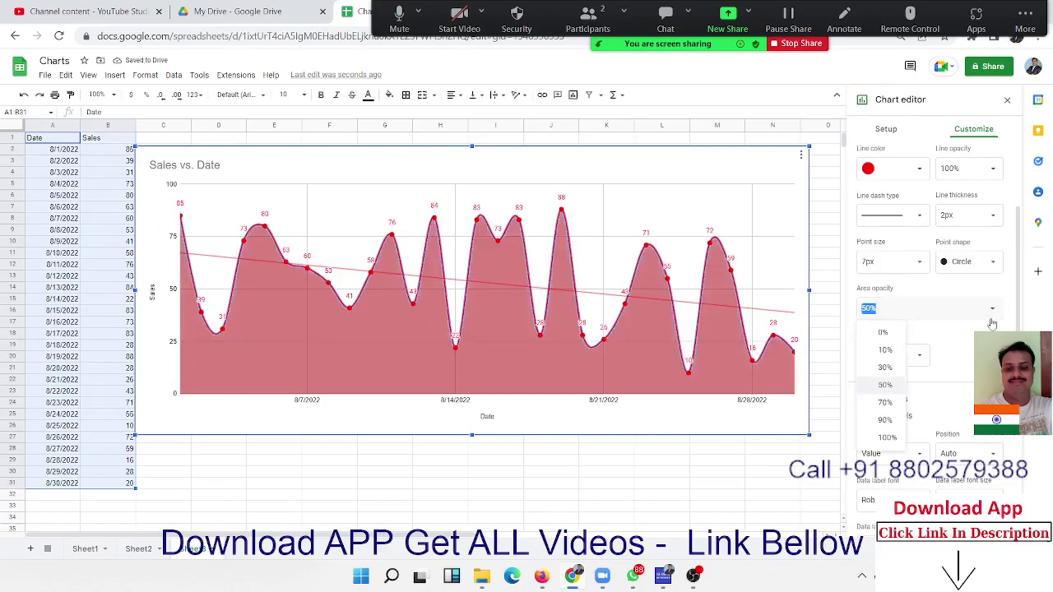
click(892, 437)
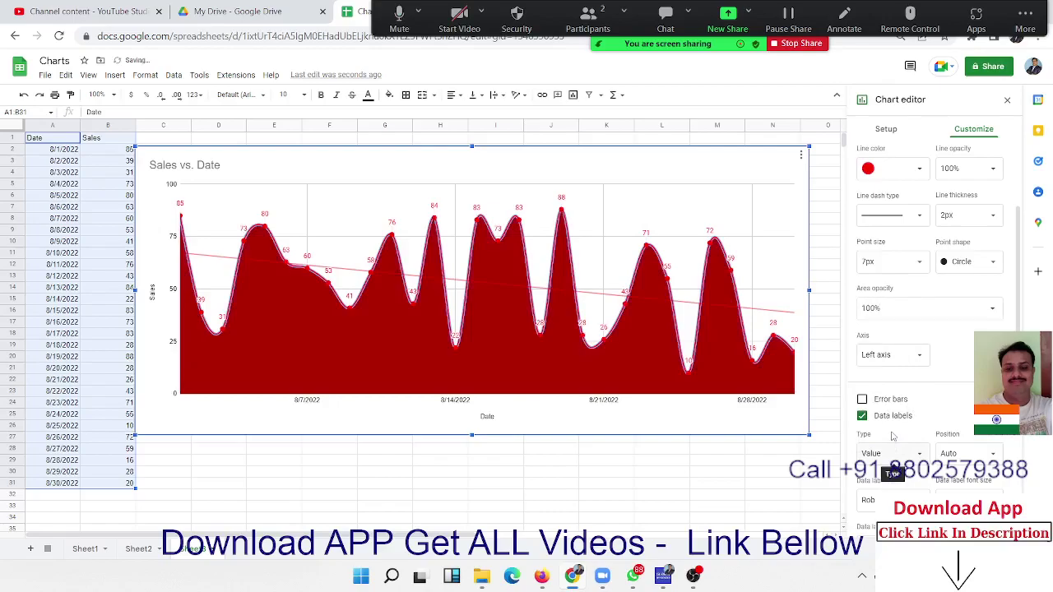
click(886, 174)
click(920, 266)
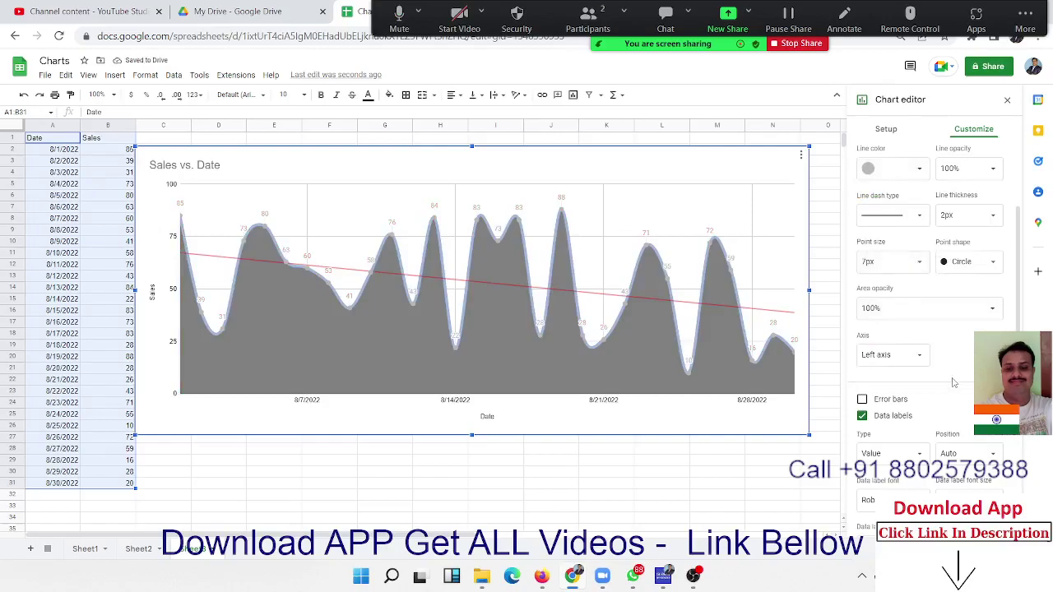
Step: Hide the Sales data labels and add error bars to each point
scroll(958, 405, down, 3)
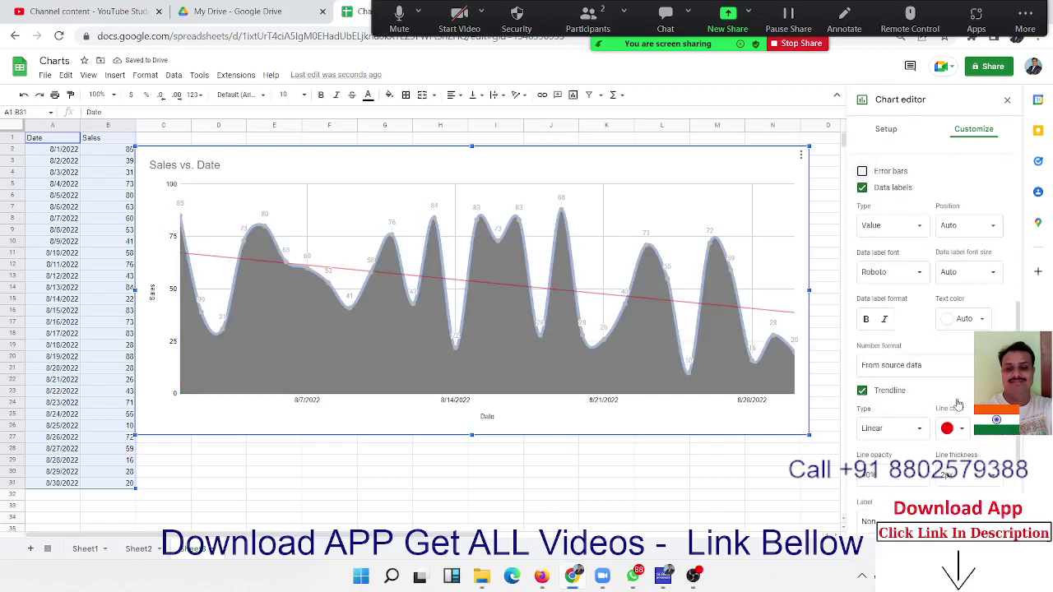
click(882, 188)
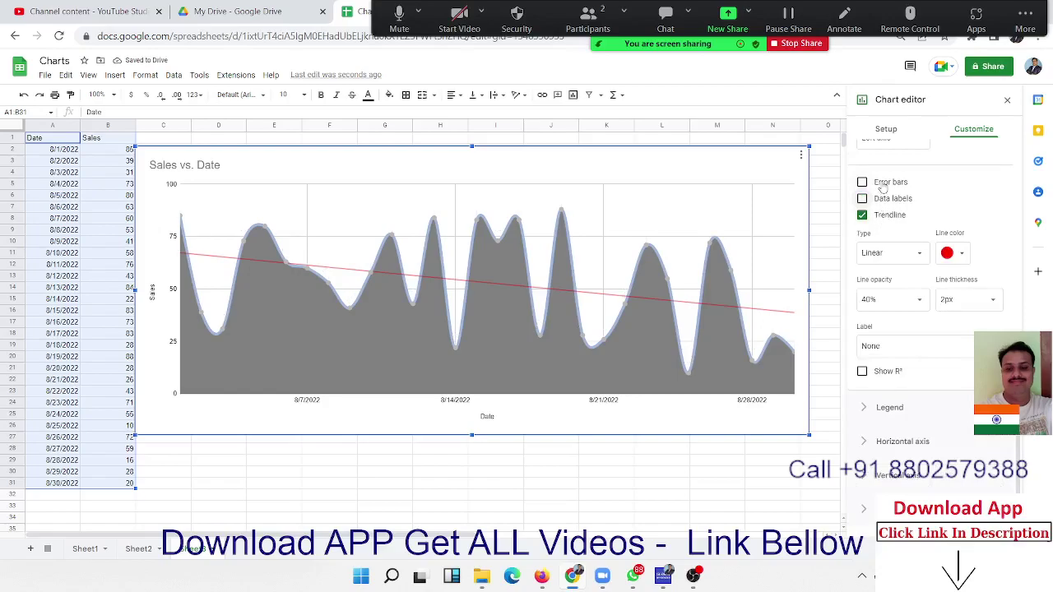
click(882, 182)
scroll(937, 344, down, 1)
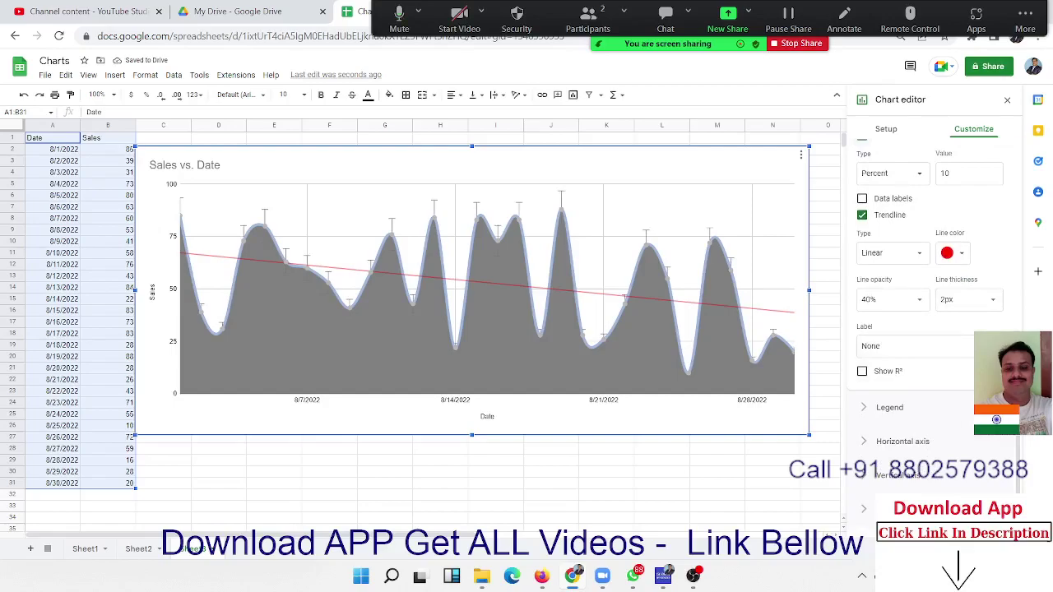
scroll(936, 344, up, 5)
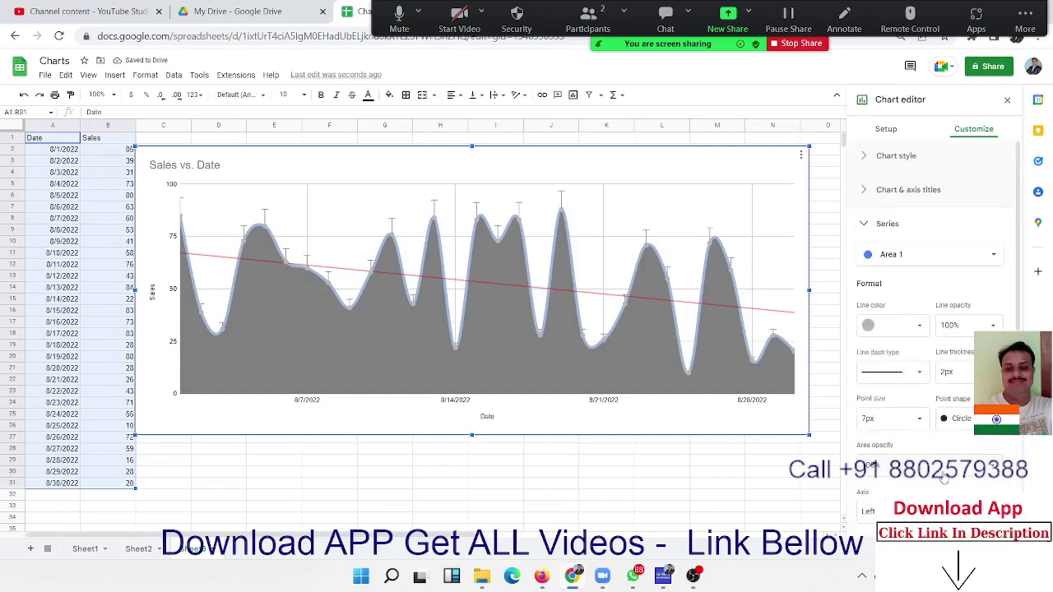
click(886, 131)
Step: Try stacked area and stepped area chart types, then return to a plain area chart
click(898, 181)
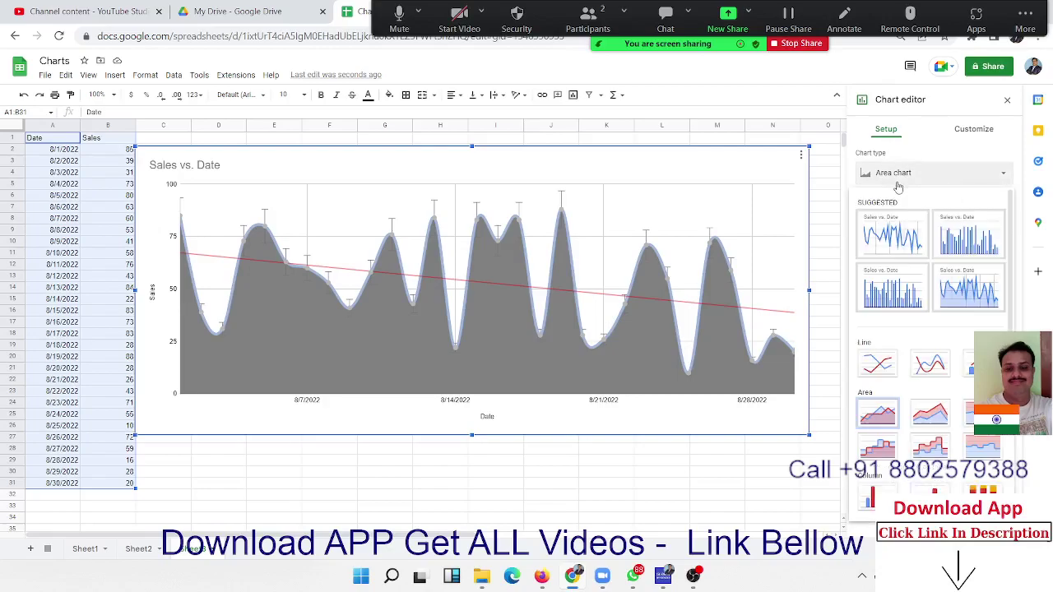
click(930, 413)
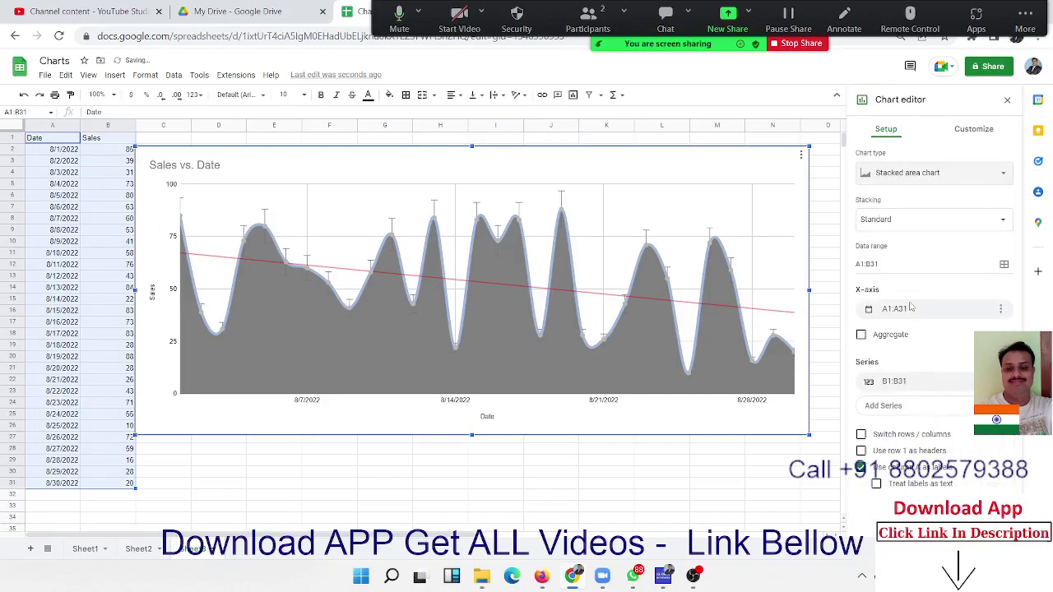
click(888, 179)
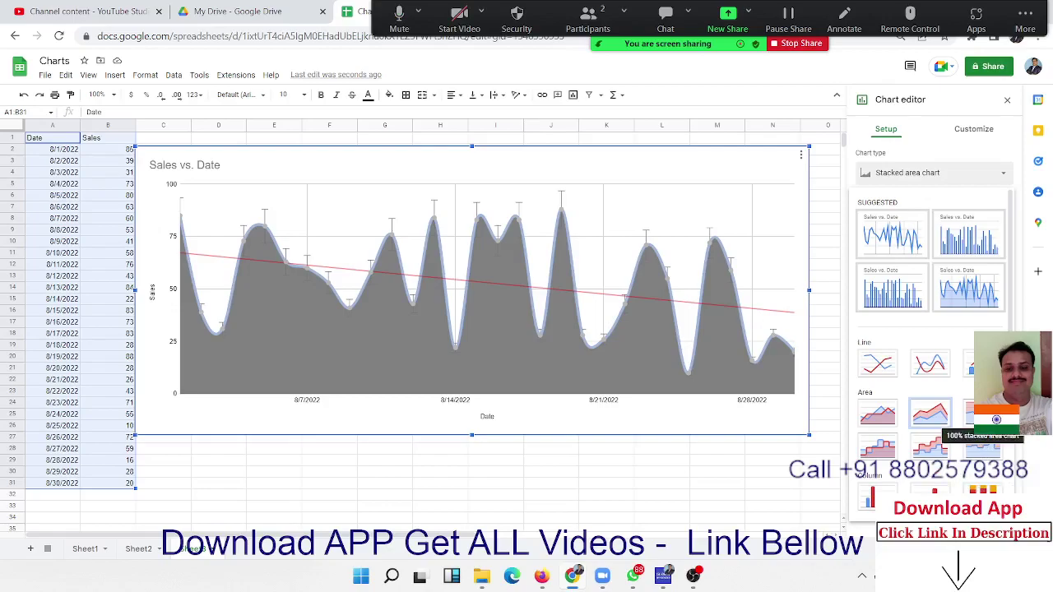
click(880, 460)
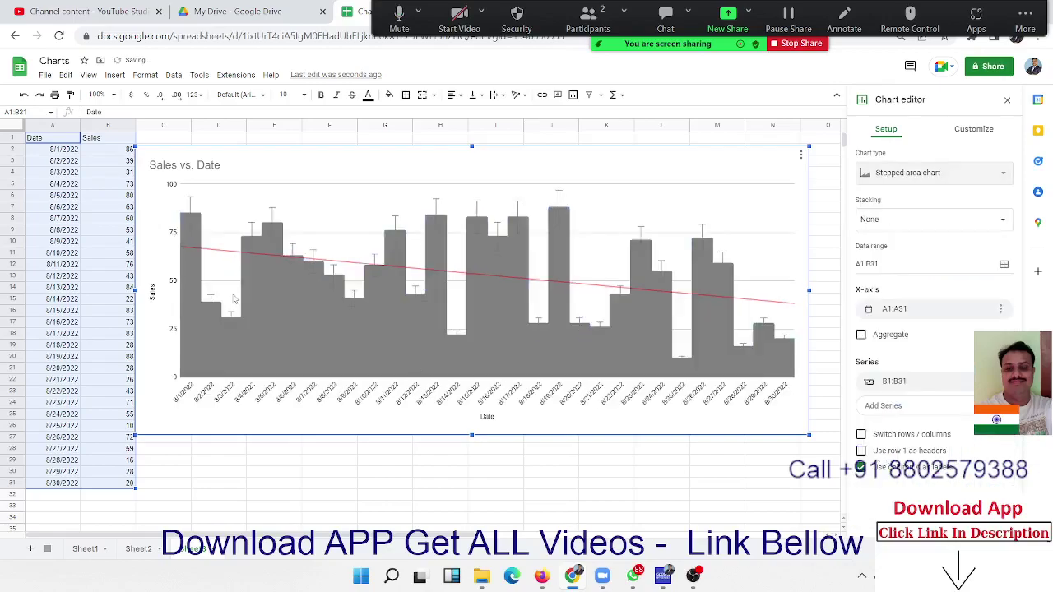
click(894, 316)
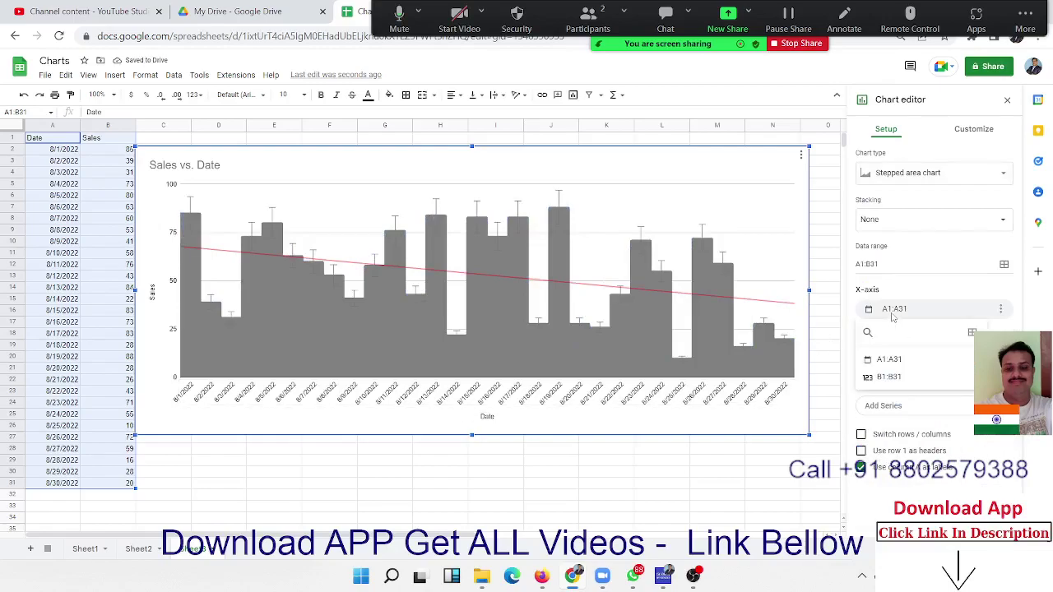
click(893, 318)
click(895, 178)
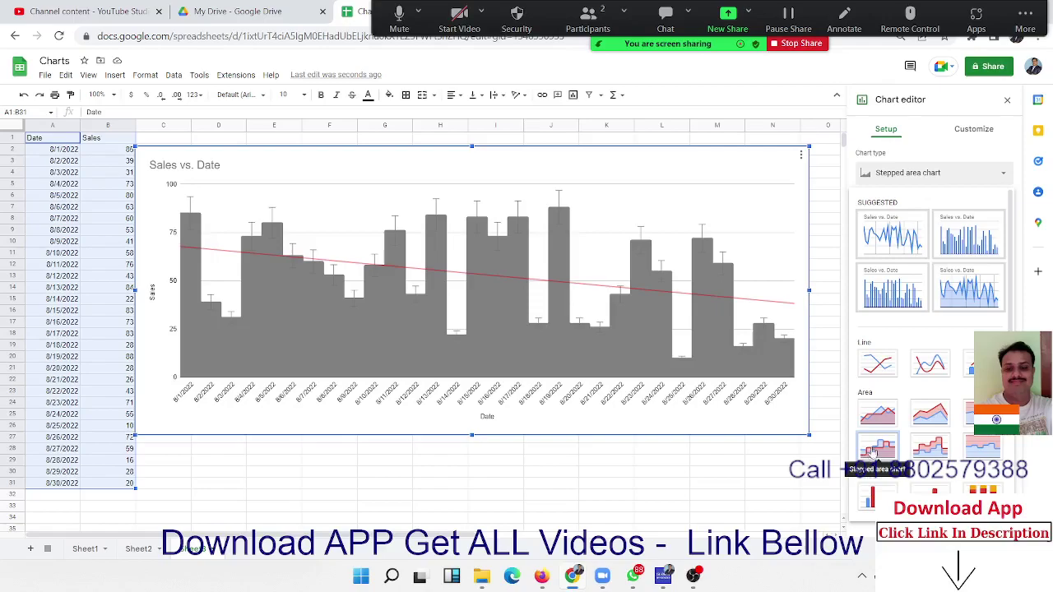
click(876, 415)
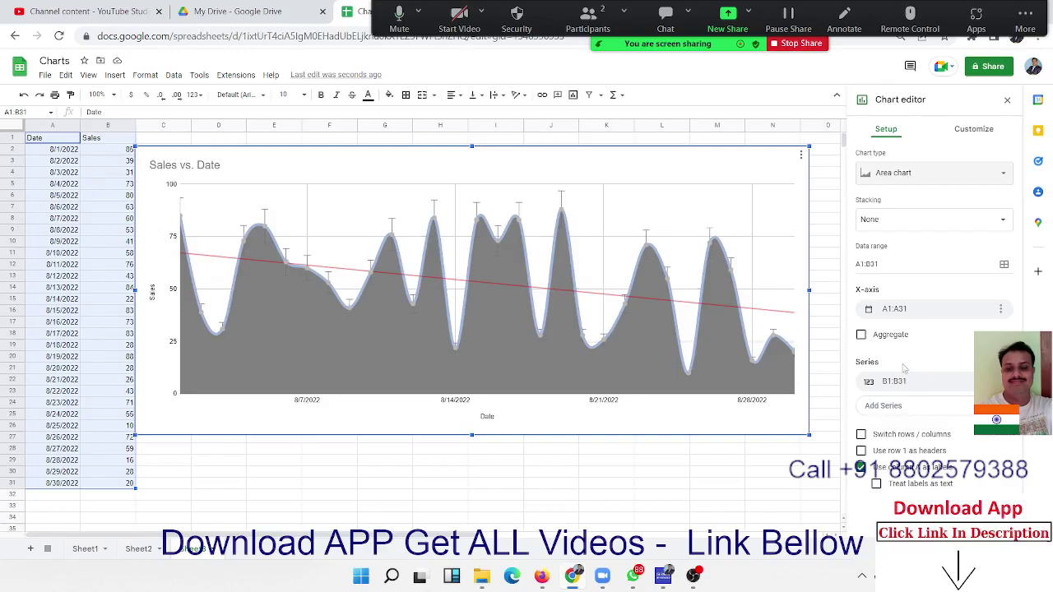
Step: Make it a stacked stepped area chart, then view Sheet2 and Sheet1
click(885, 175)
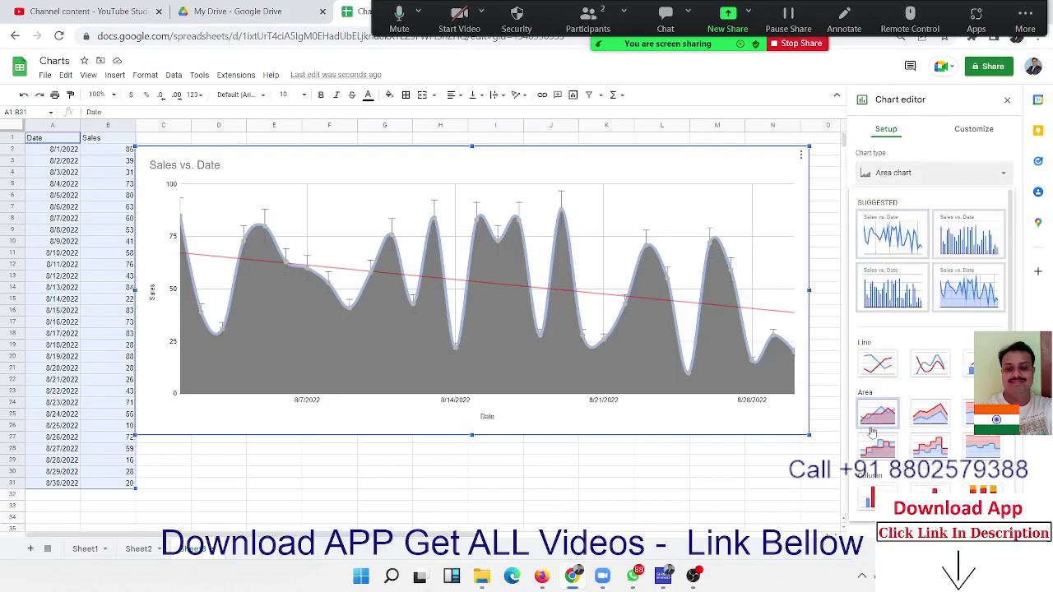
click(876, 457)
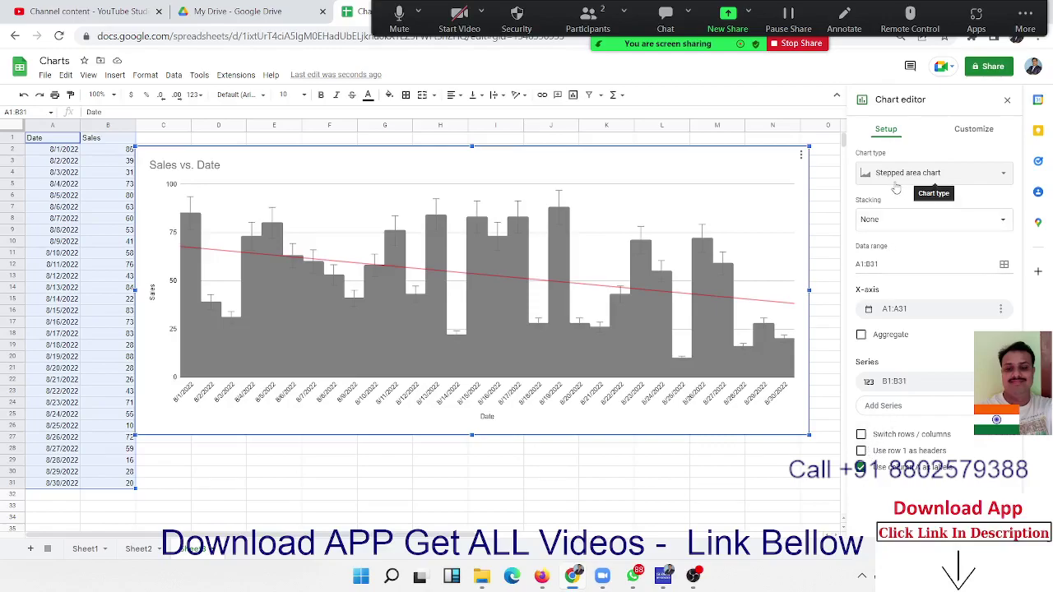
click(895, 185)
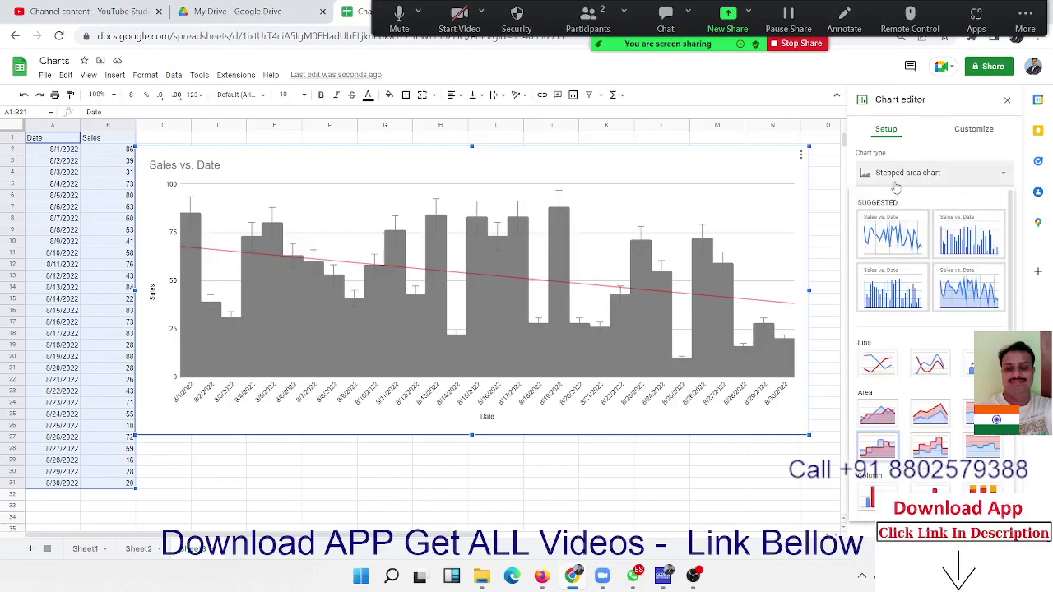
click(929, 445)
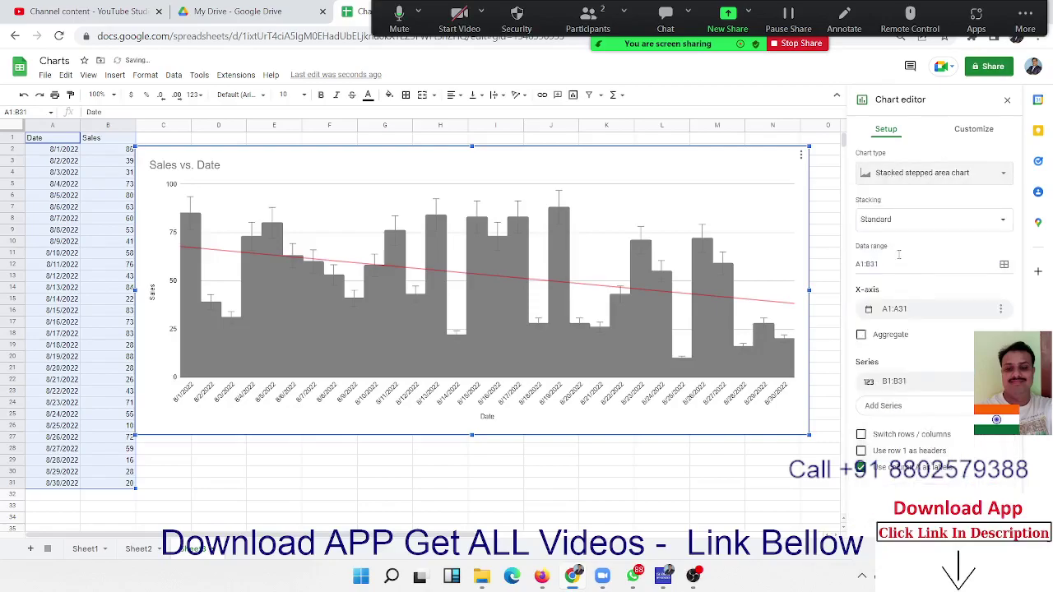
click(883, 182)
scroll(921, 451, down, 3)
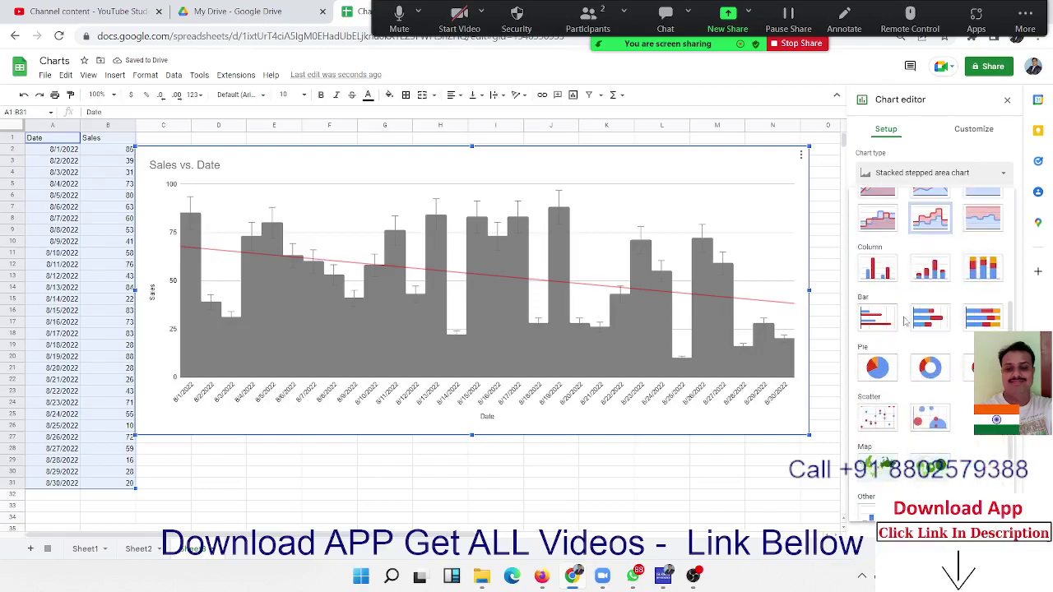
scroll(904, 329, up, 5)
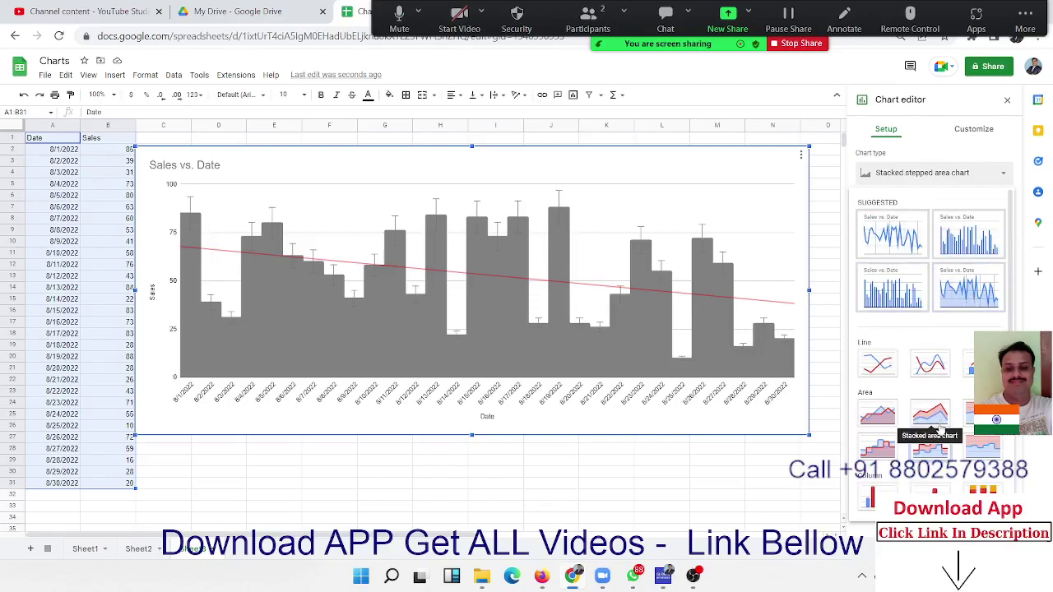
scroll(957, 425, down, 3)
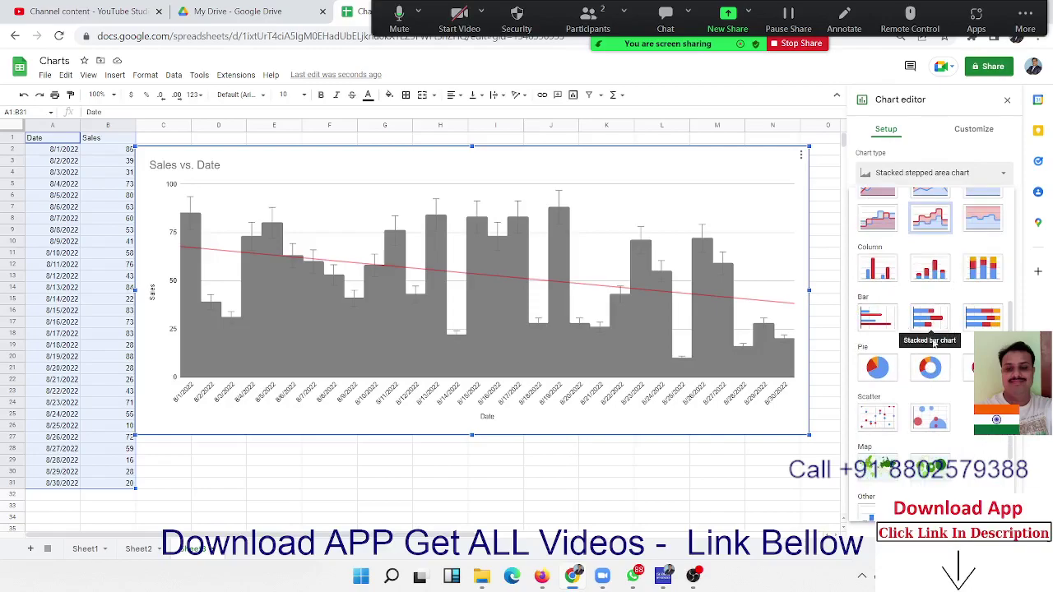
click(136, 549)
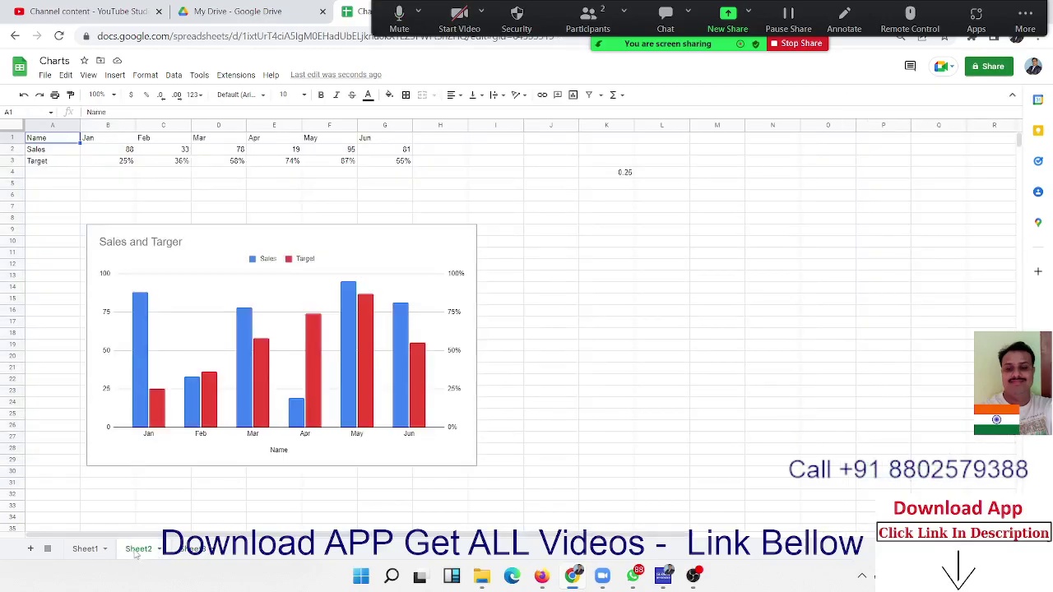
click(85, 549)
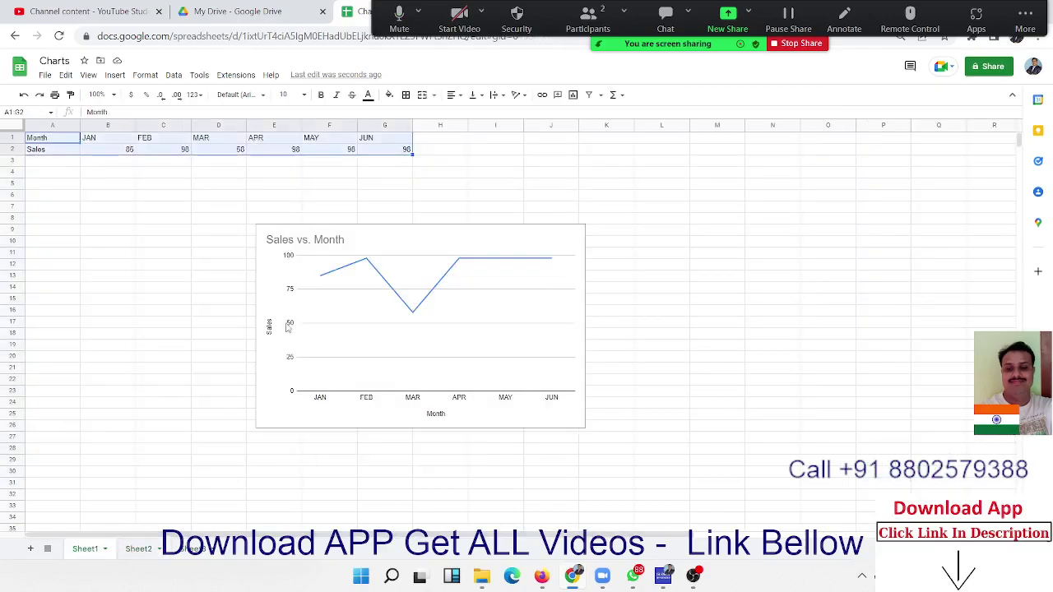
Step: Delete the Sales vs. Month line chart from Sheet1
click(267, 426)
key(Delete)
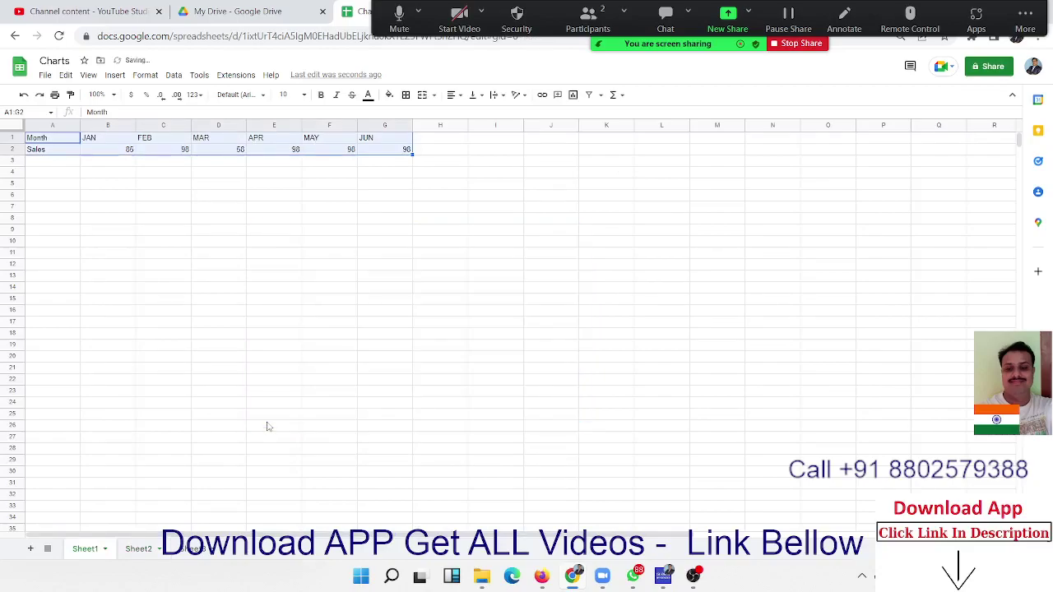
click(114, 271)
Step: Select the Month and Sales data table A1:G2
click(66, 153)
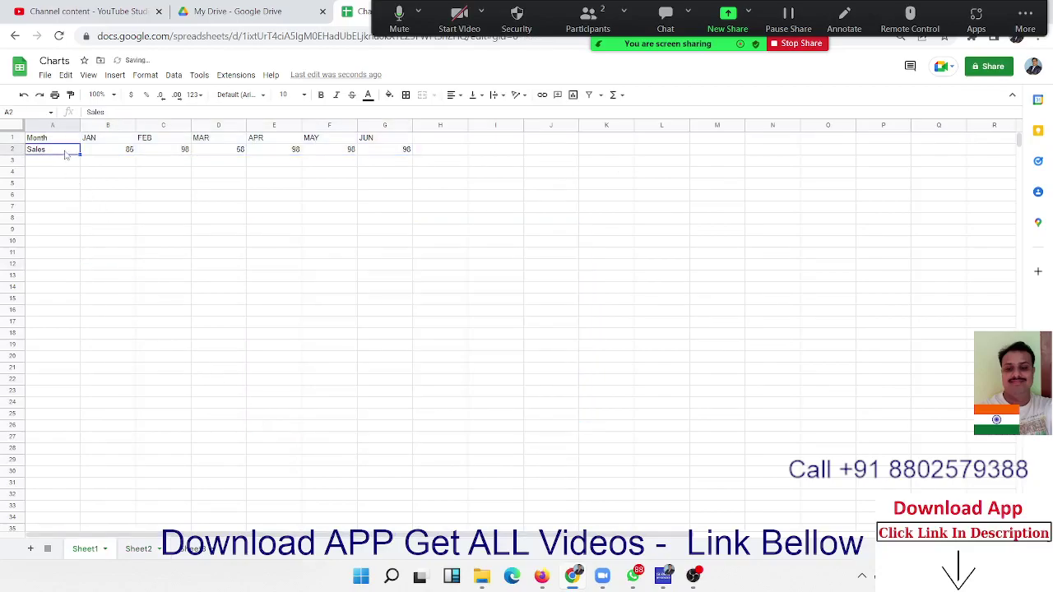
click(107, 154)
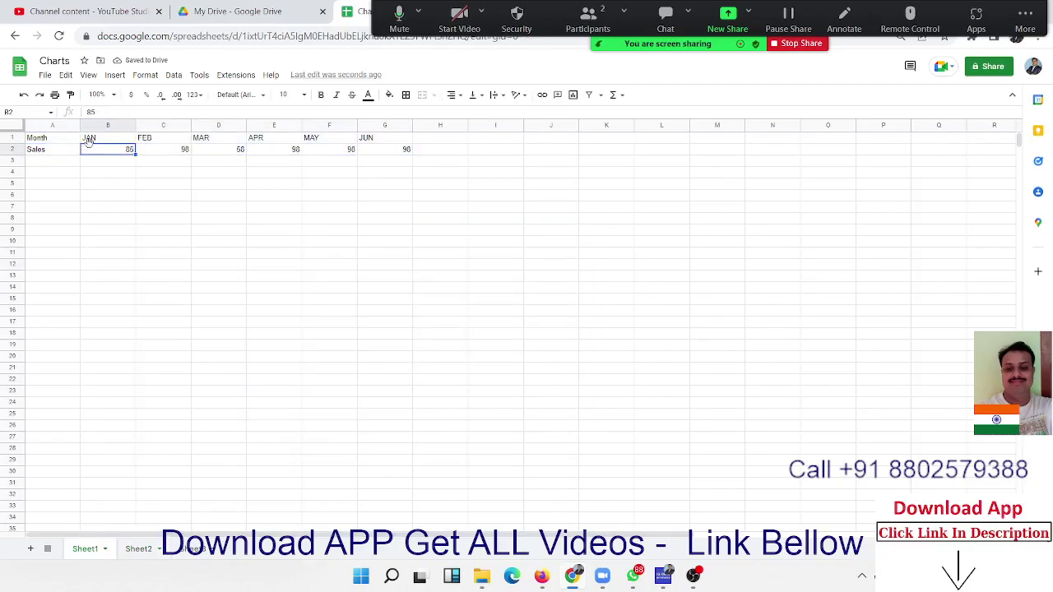
click(146, 153)
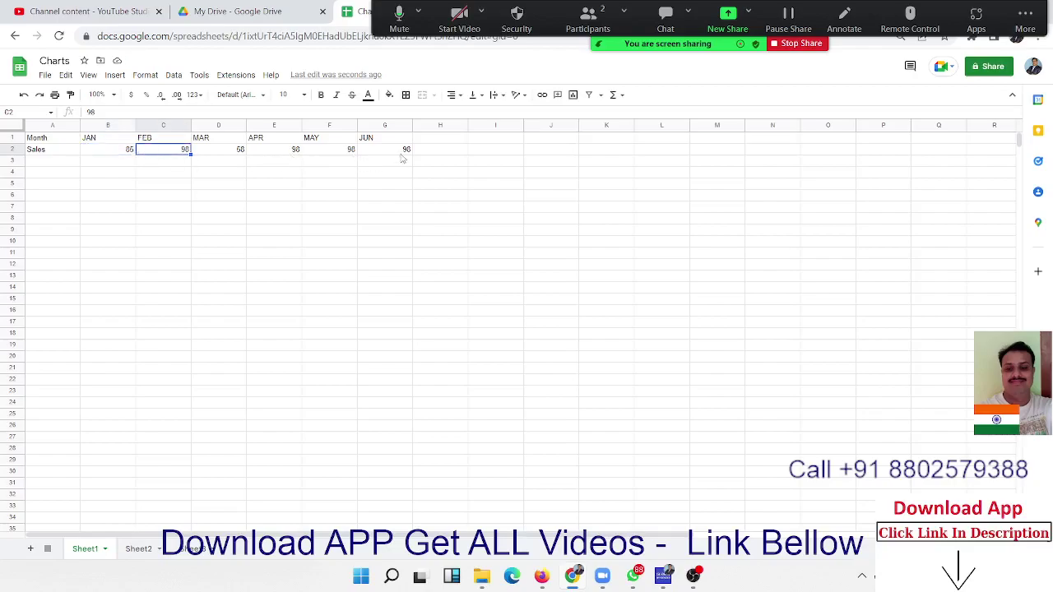
drag(402, 158, 128, 150)
click(46, 140)
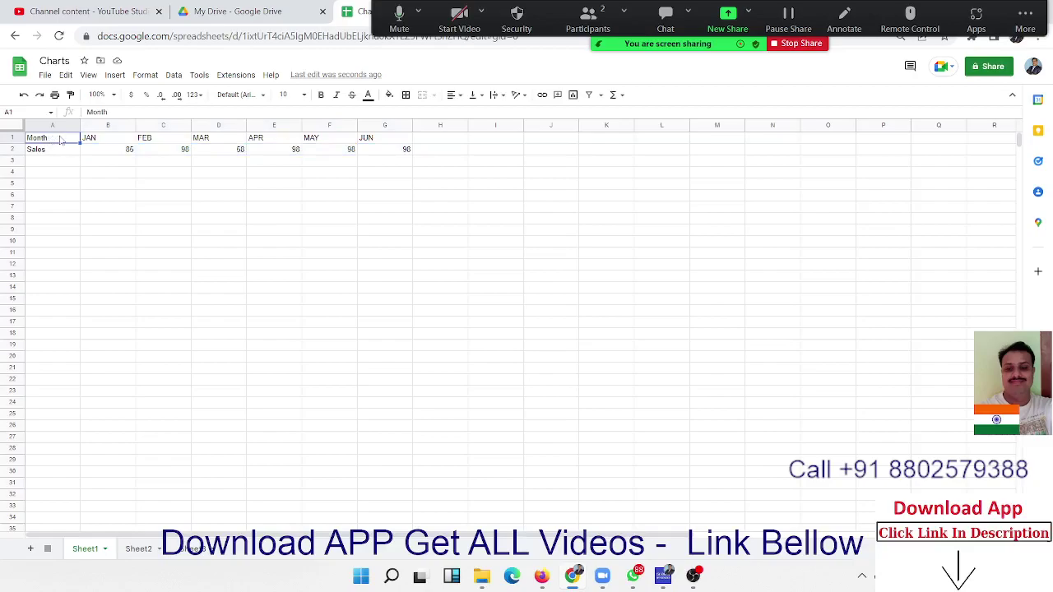
drag(59, 140, 395, 155)
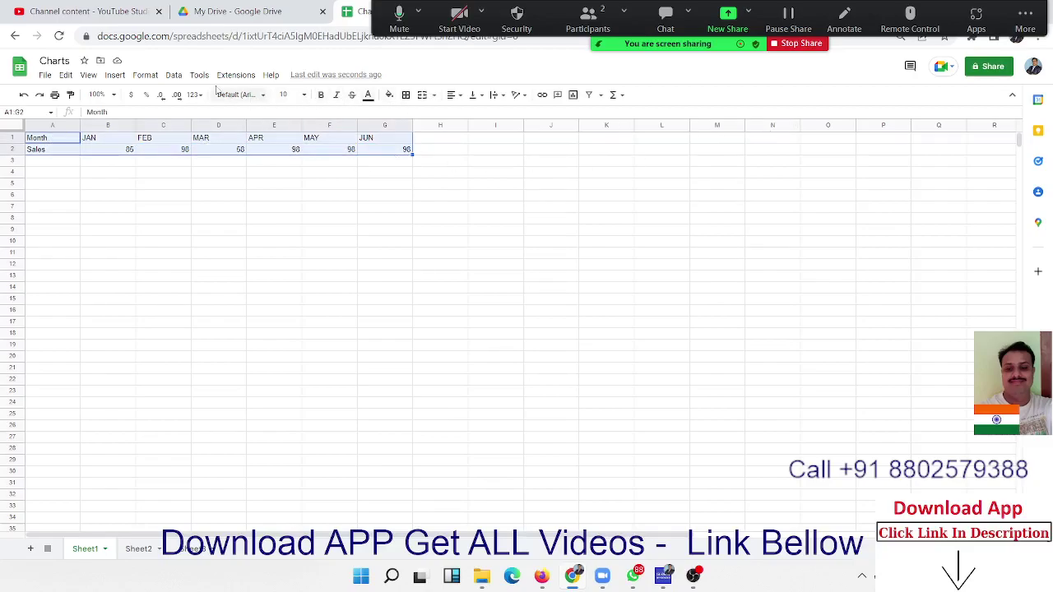
Step: Insert a pie chart of the A1:G2 monthly sales and drag its corner to enlarge it
click(113, 76)
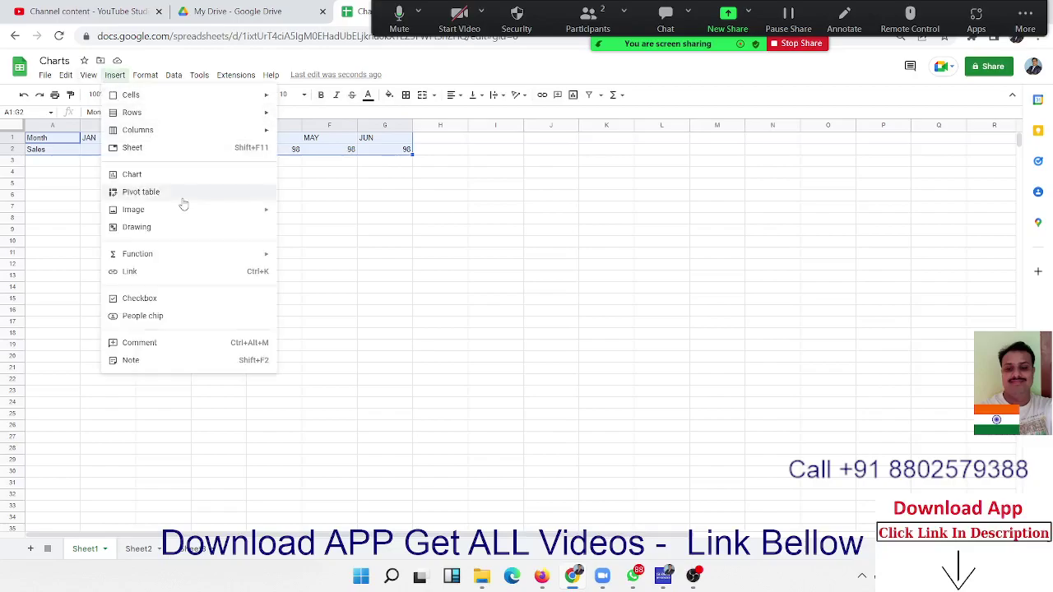
click(134, 175)
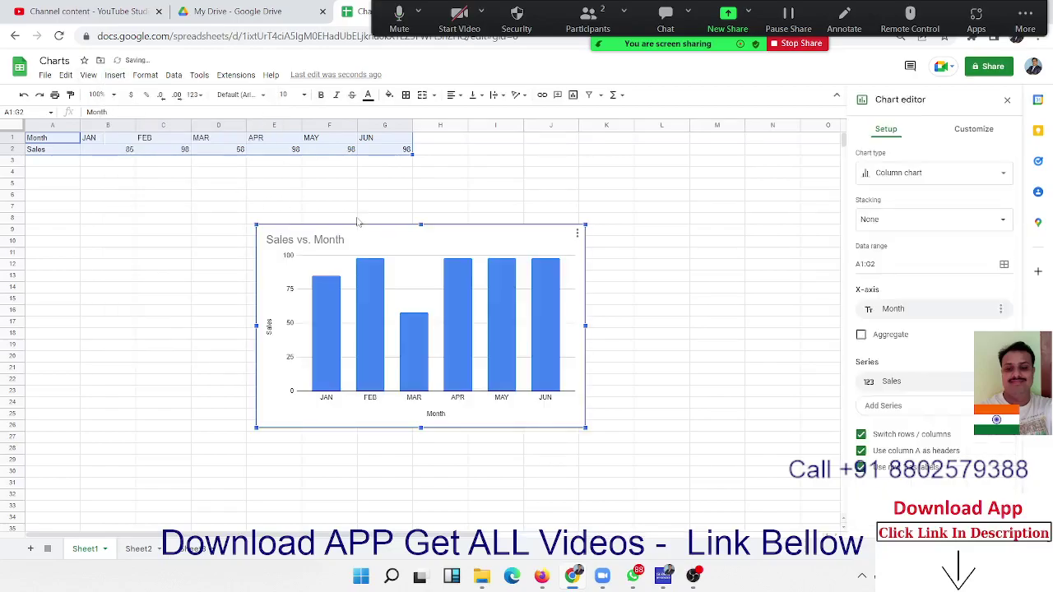
click(901, 174)
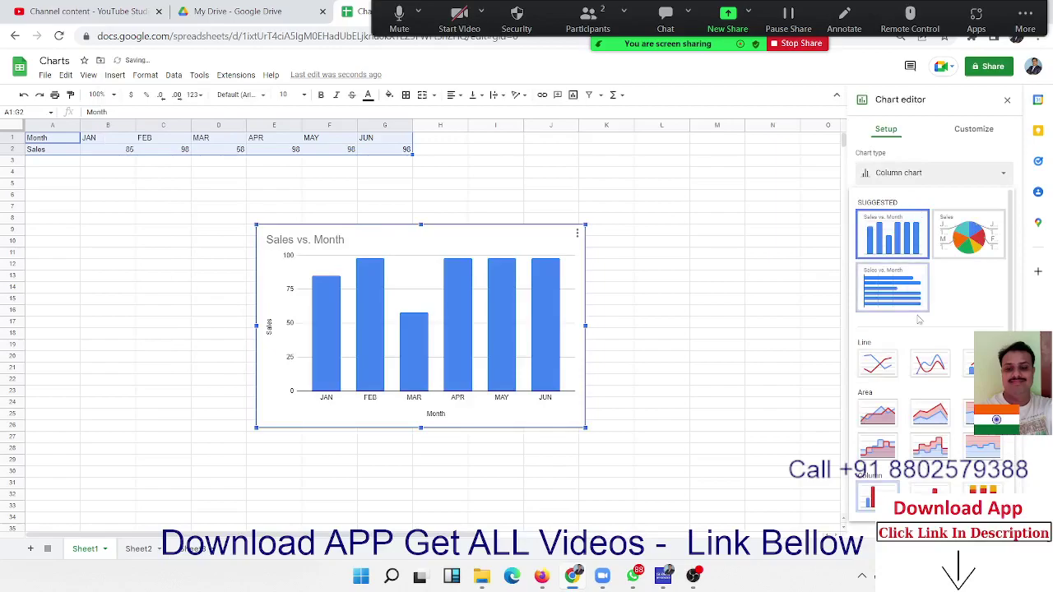
scroll(915, 334, down, 5)
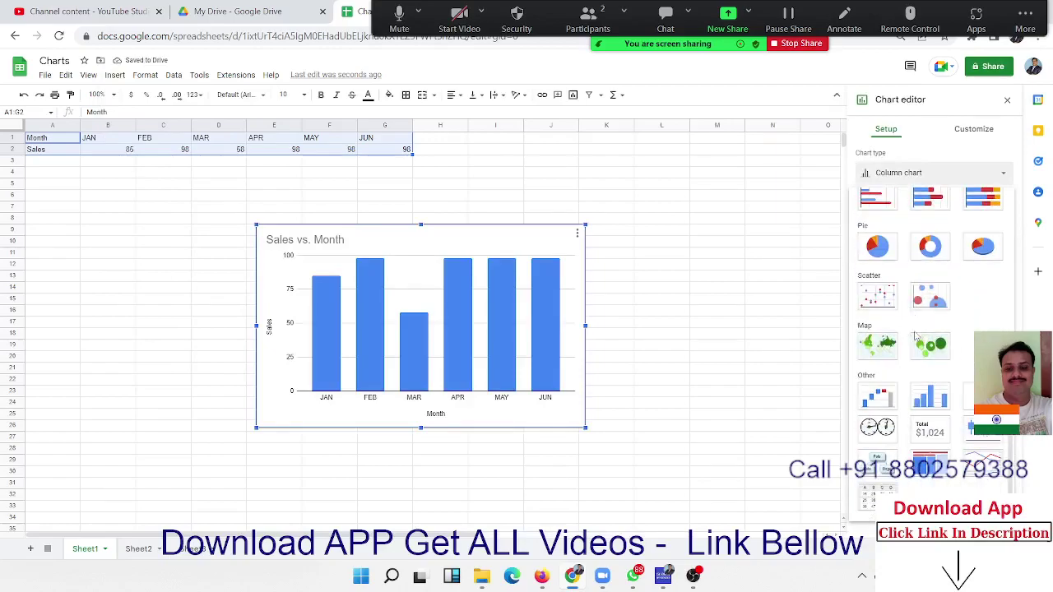
click(877, 246)
drag(584, 428, 661, 474)
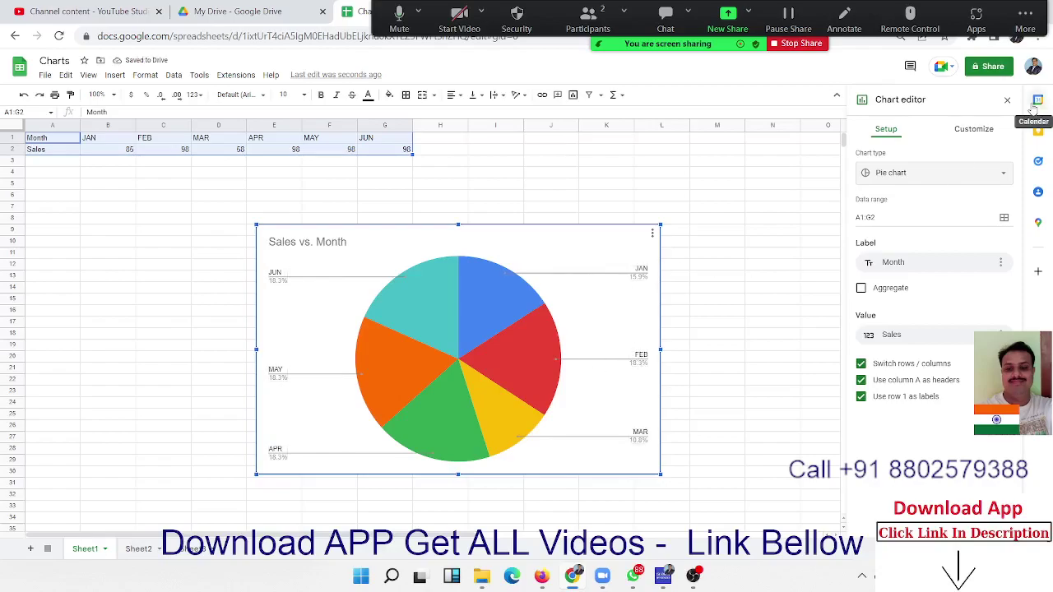
Step: Try 25% and 75% donut holes on the pie, then set the donut hole back to 0%
click(976, 132)
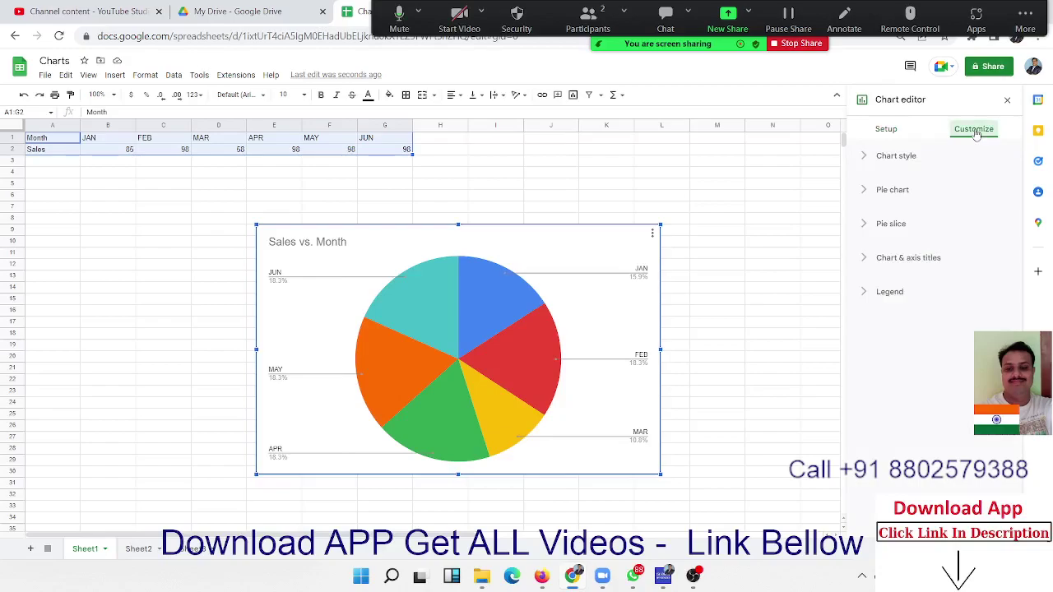
click(914, 192)
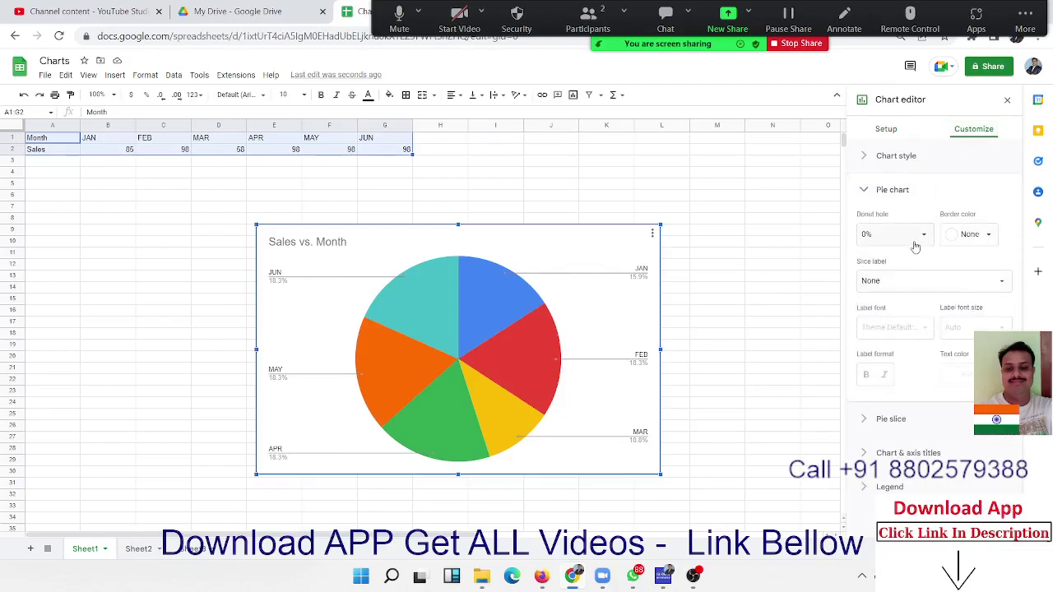
click(915, 247)
click(886, 277)
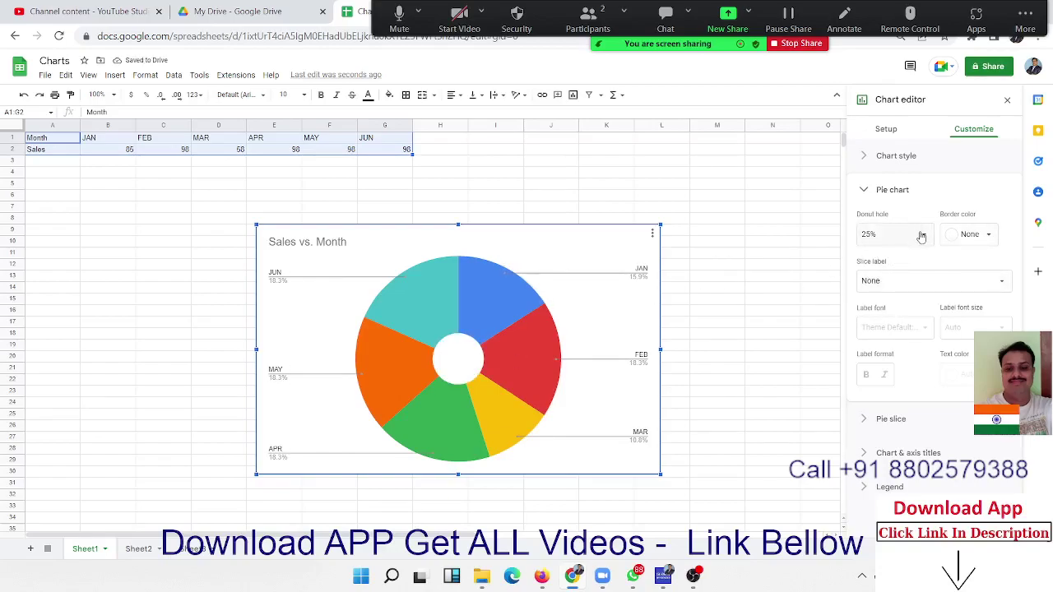
click(922, 237)
click(877, 311)
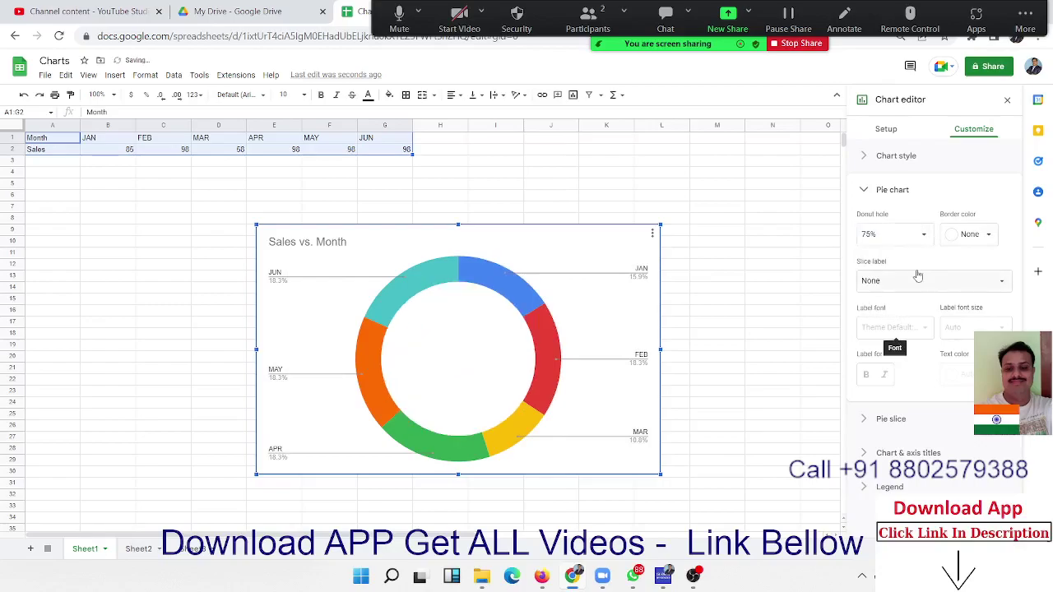
click(897, 235)
click(882, 259)
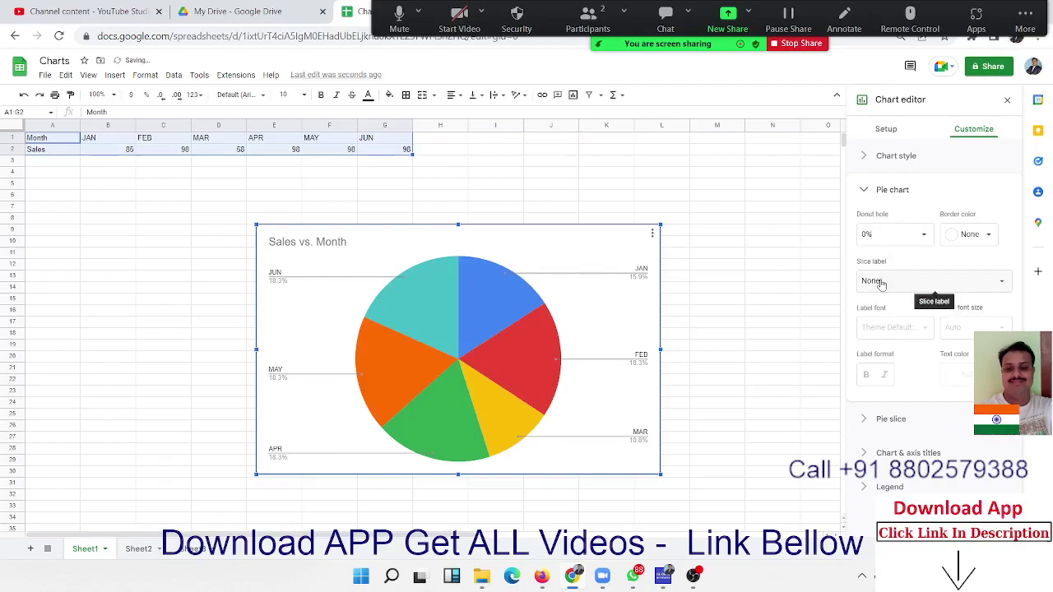
Step: Set the pie's slice label to Value so each slice shows its sales
click(877, 282)
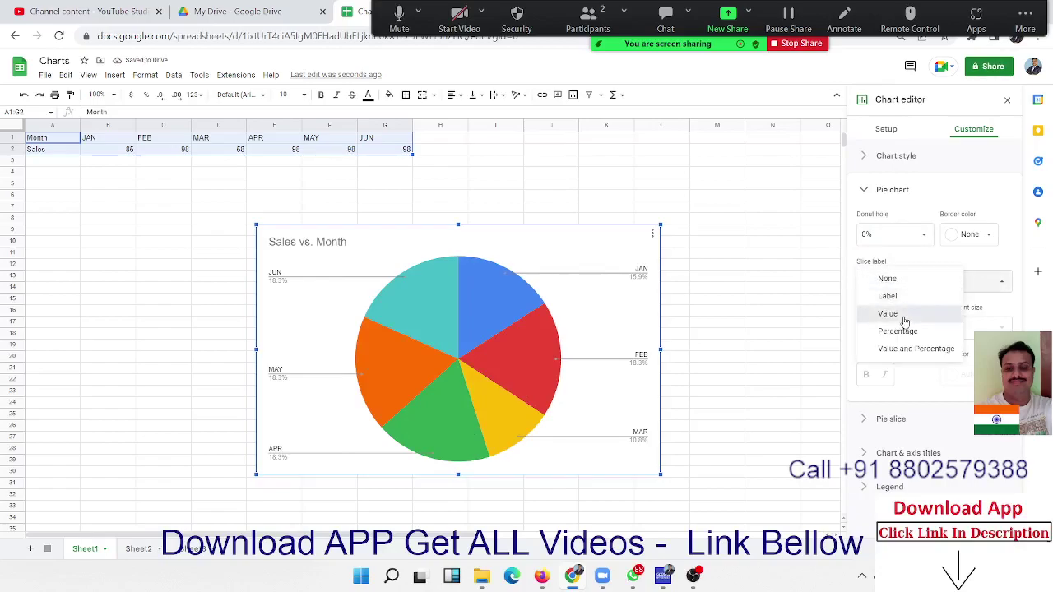
click(887, 313)
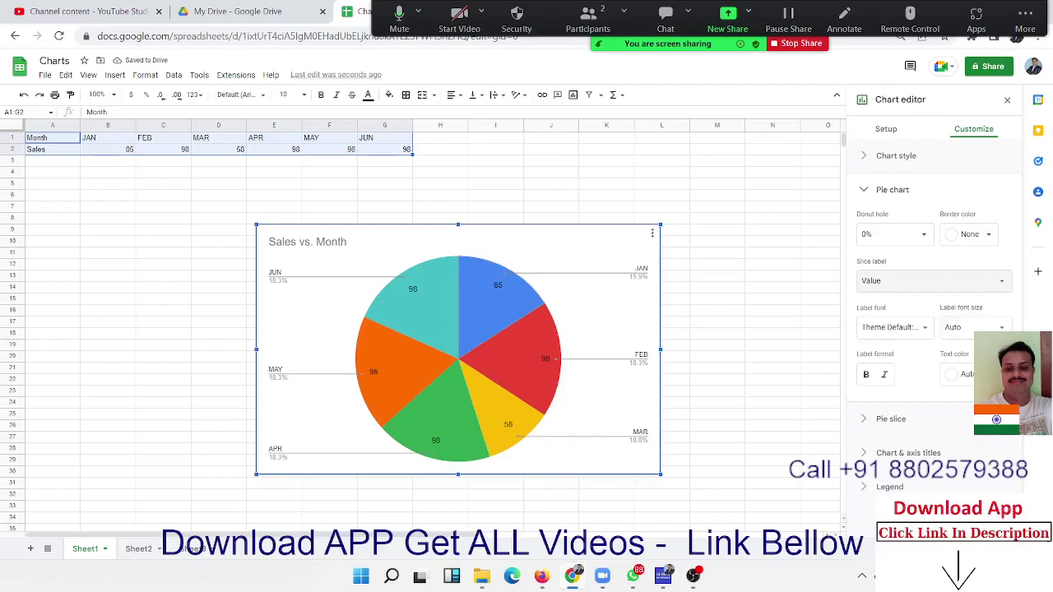
click(937, 419)
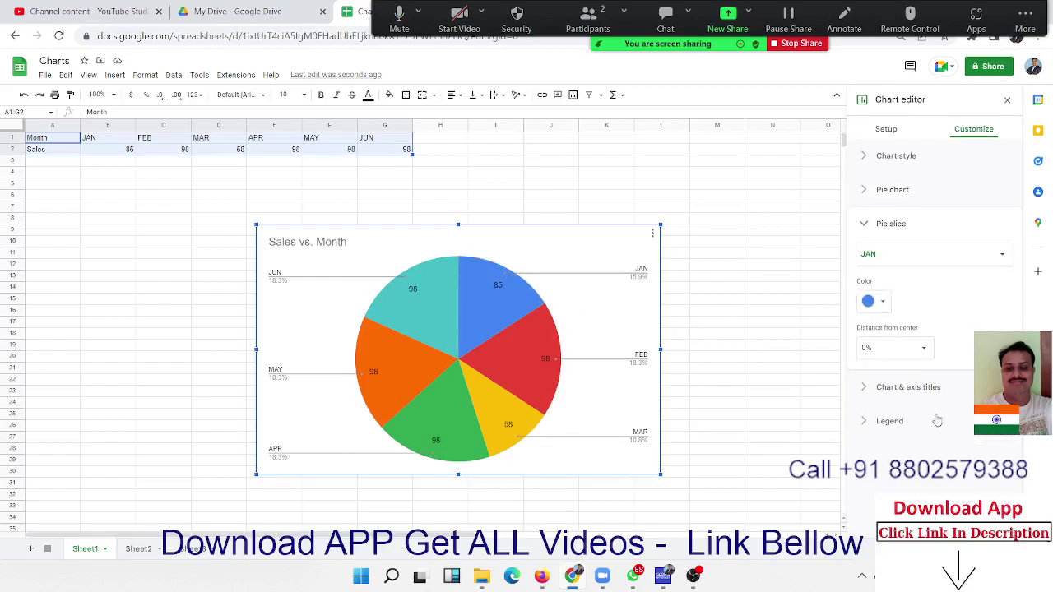
Step: Colour the FEB pie slice light grey
click(879, 306)
click(880, 306)
click(887, 255)
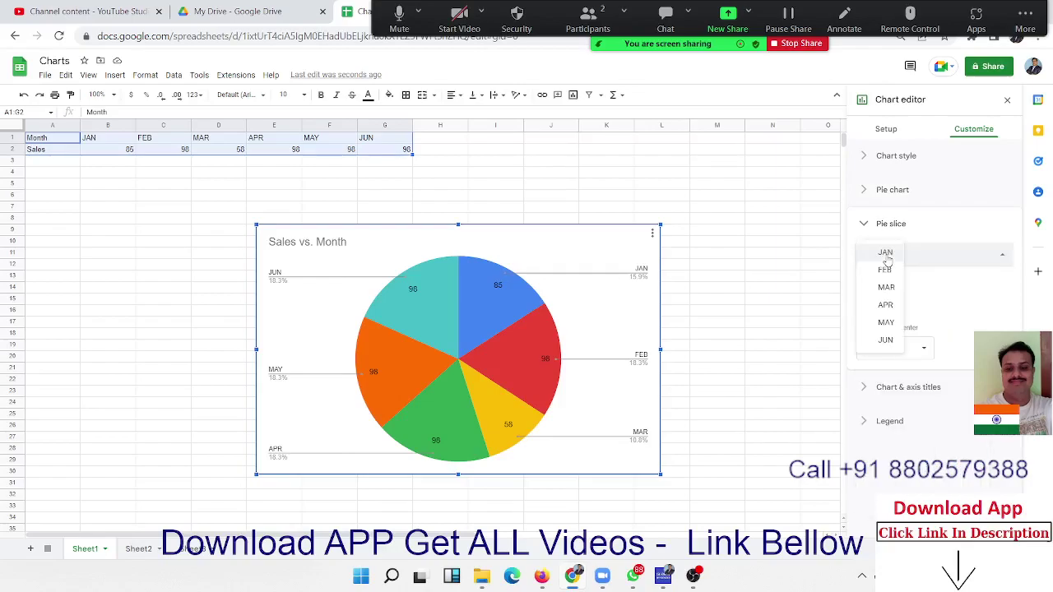
click(885, 270)
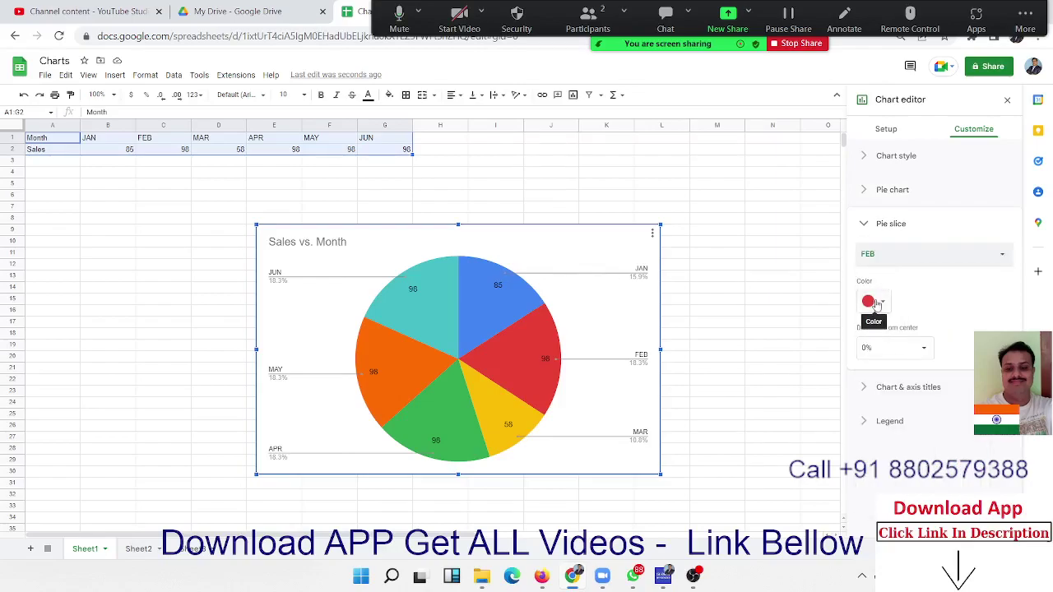
click(876, 304)
click(929, 407)
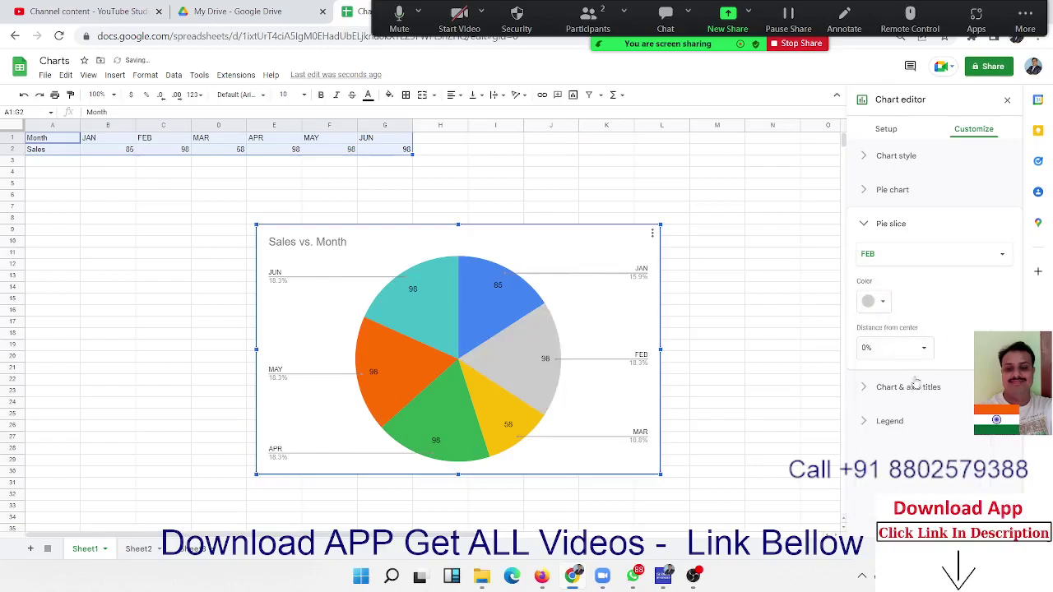
Step: Collapse the Pie slice section and briefly check the chart and axis title settings
click(865, 225)
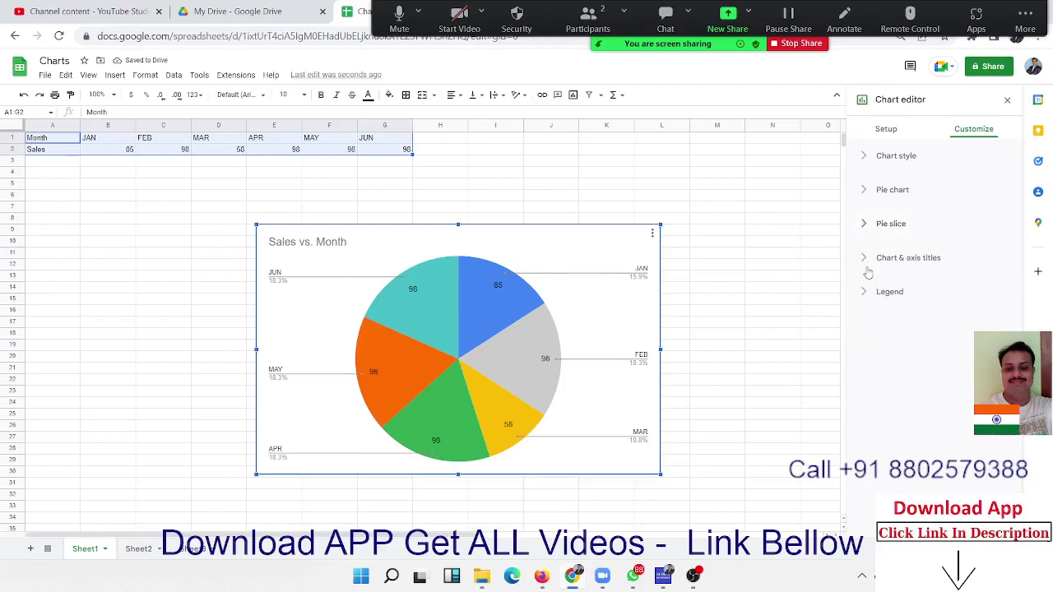
click(868, 262)
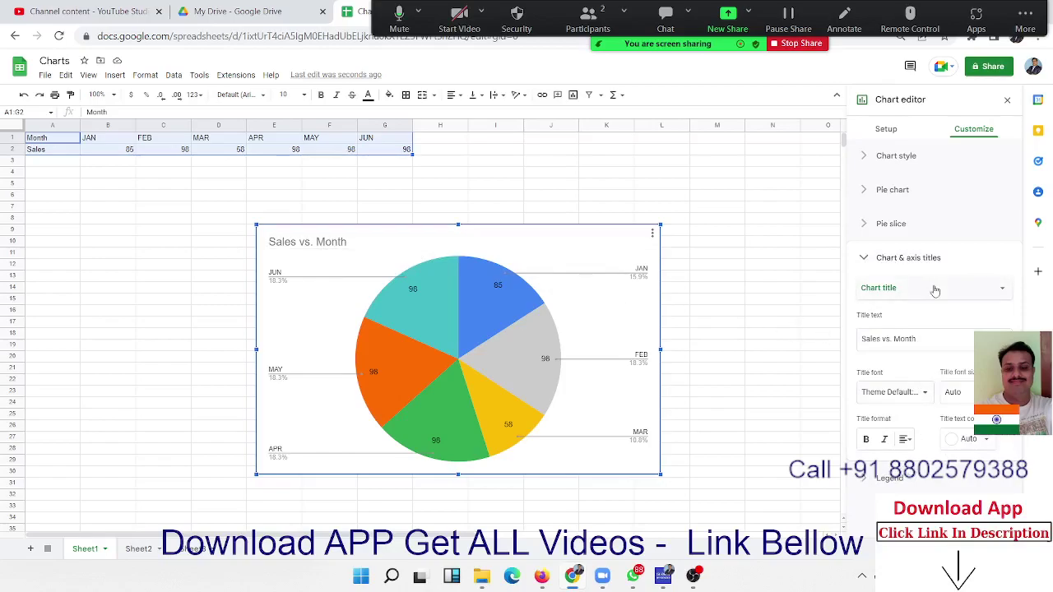
click(862, 261)
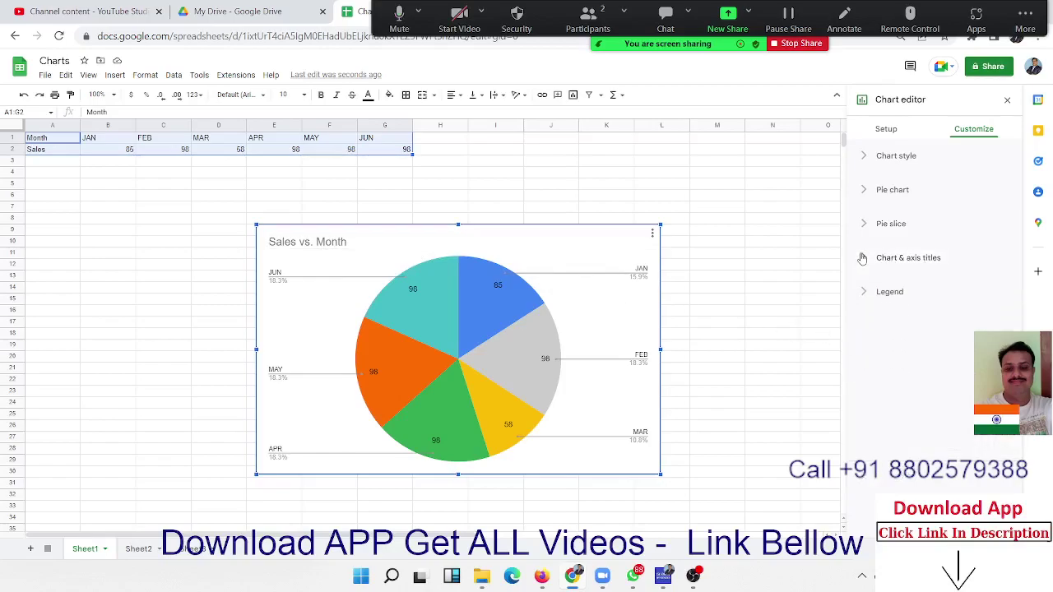
Step: Change the pie chart into a doughnut chart
click(897, 133)
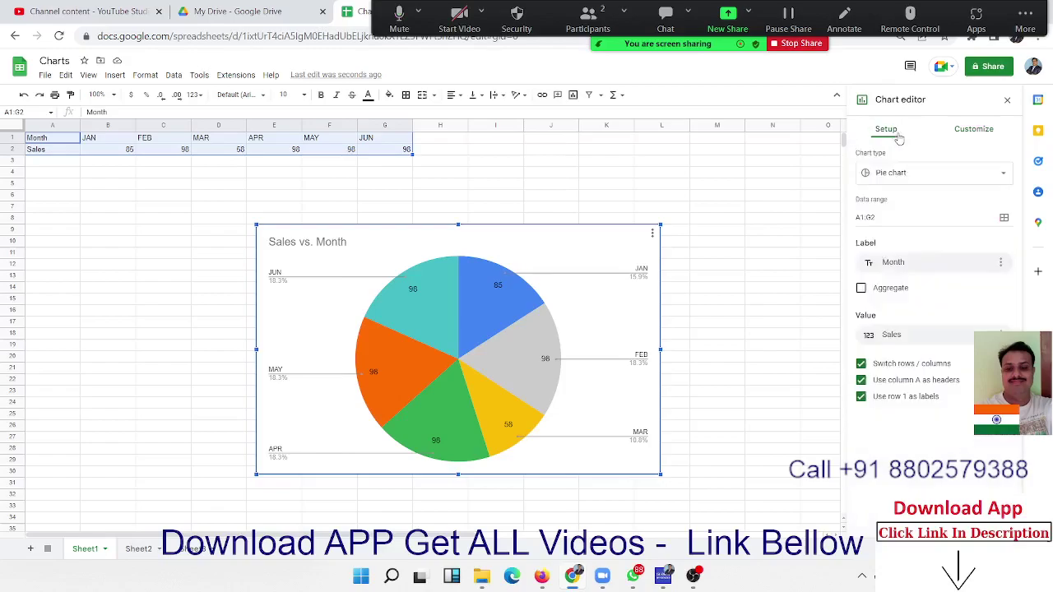
click(897, 175)
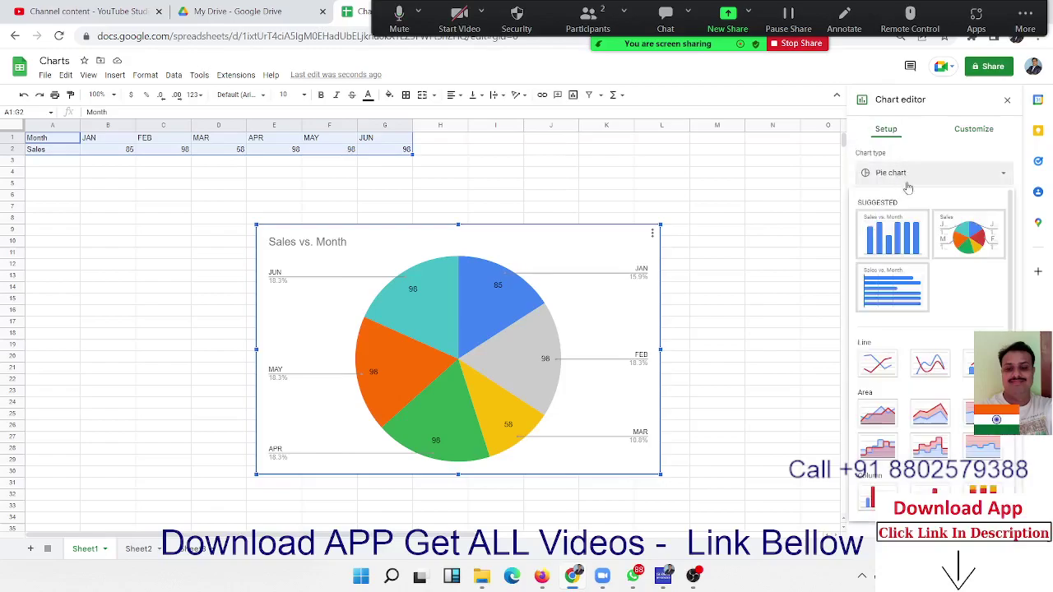
scroll(972, 301, down, 3)
scroll(972, 300, down, 3)
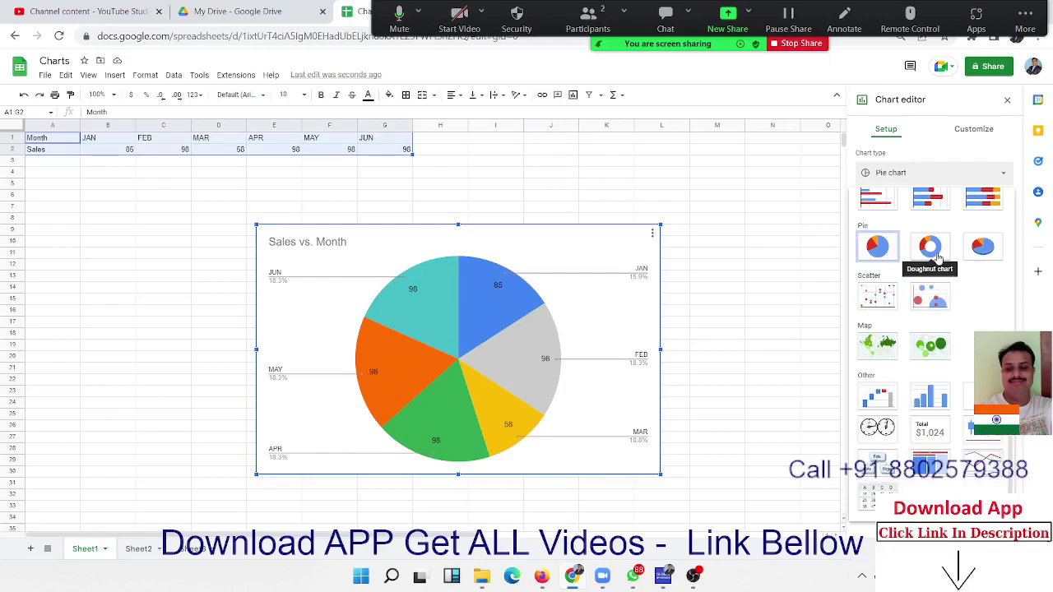
click(938, 258)
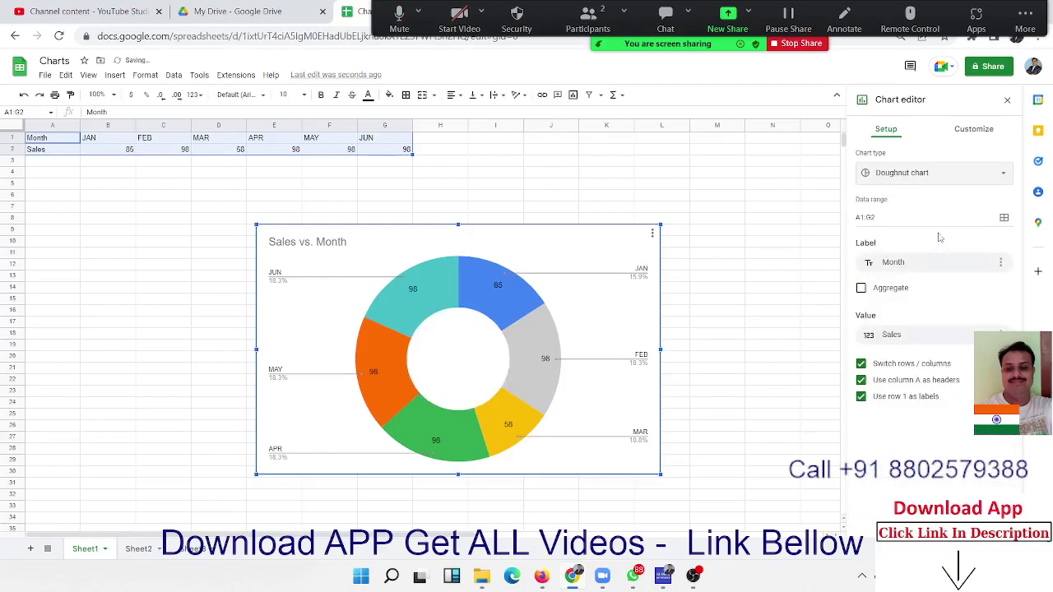
Step: Change the doughnut chart into a 3D pie chart
click(930, 177)
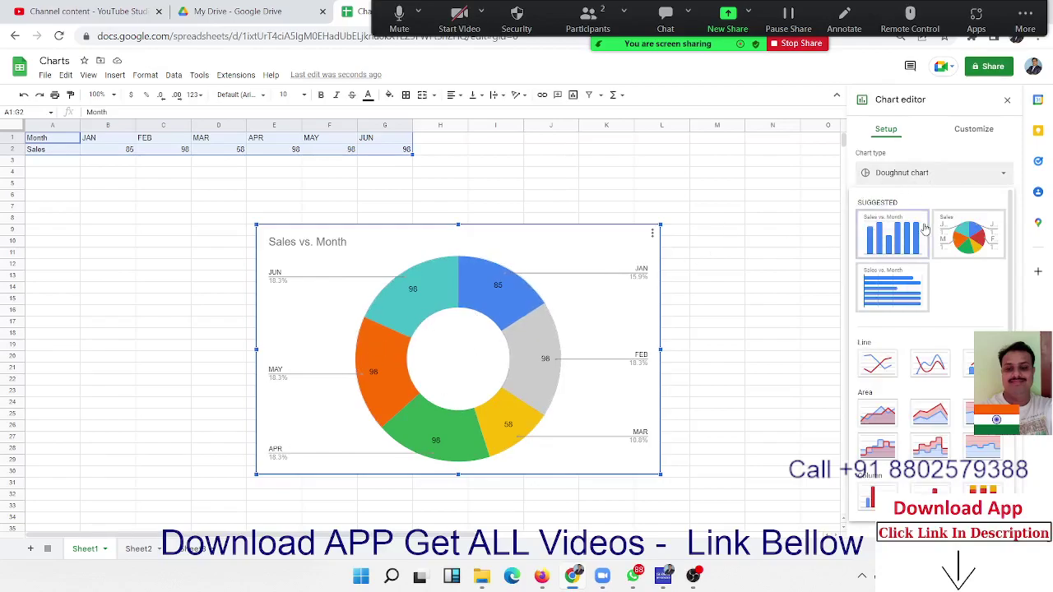
scroll(930, 345, down, 3)
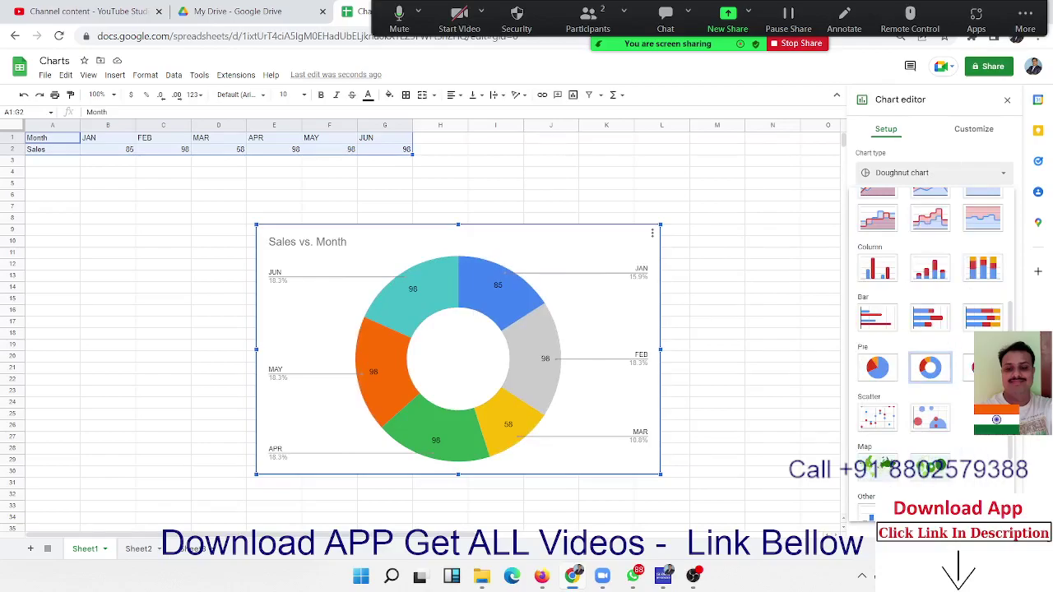
click(983, 367)
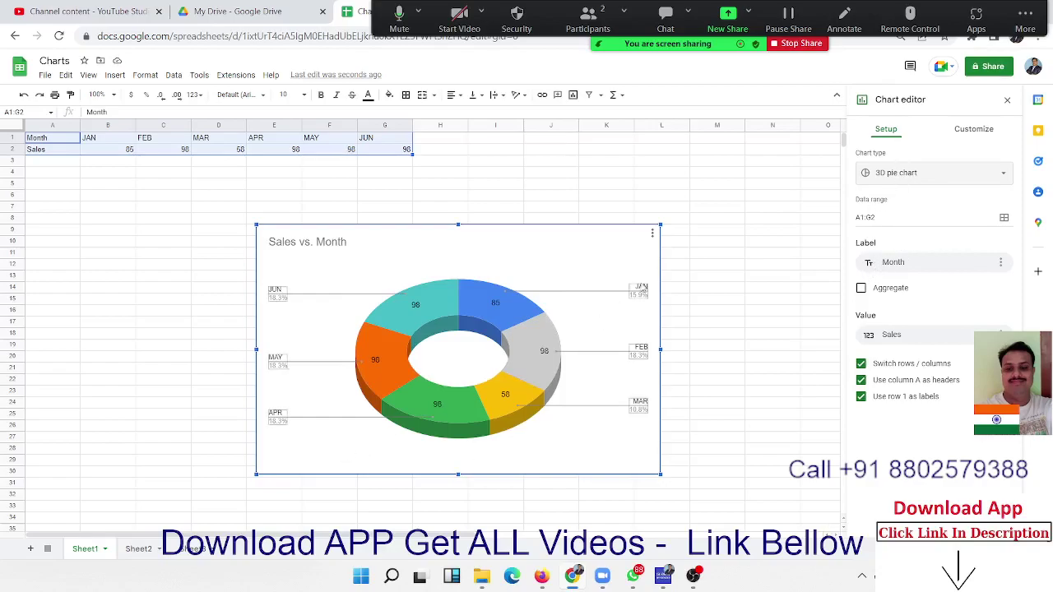
click(864, 174)
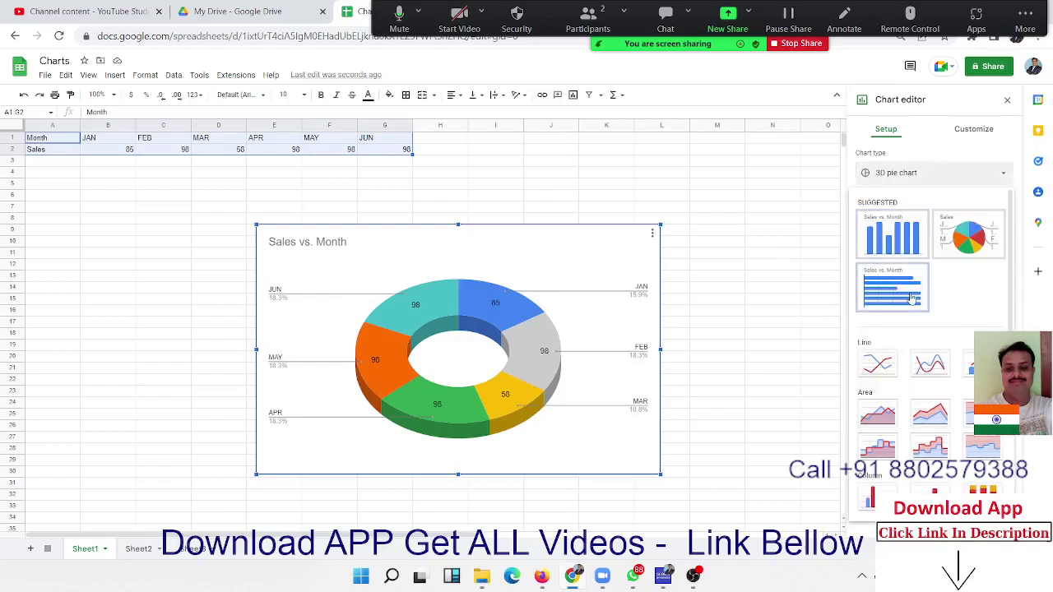
scroll(904, 347, down, 5)
Step: Switch the chart back to a flat pie chart, then to a 3D pie chart
click(877, 246)
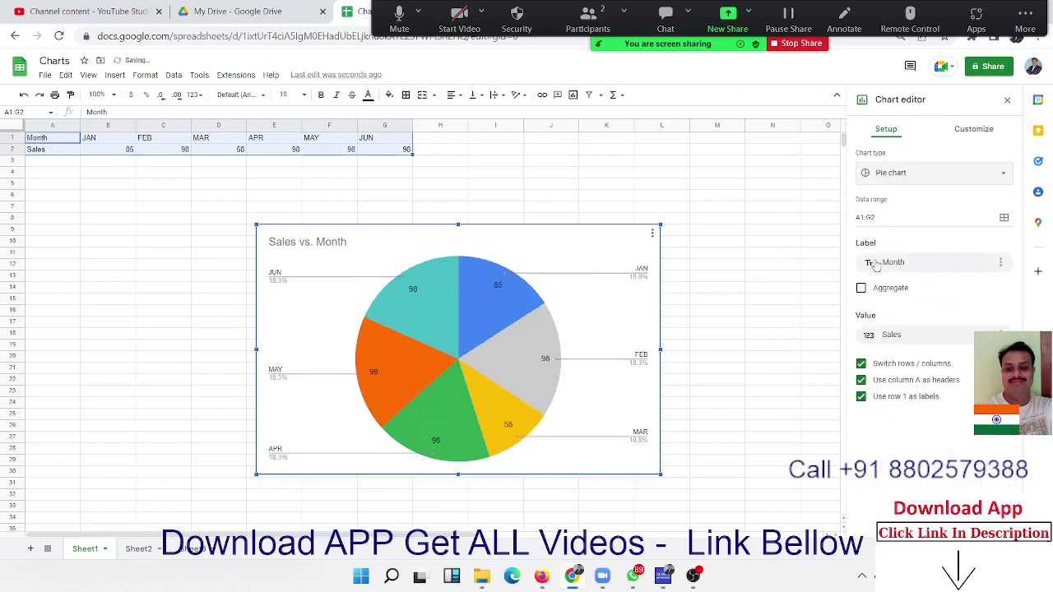
click(976, 166)
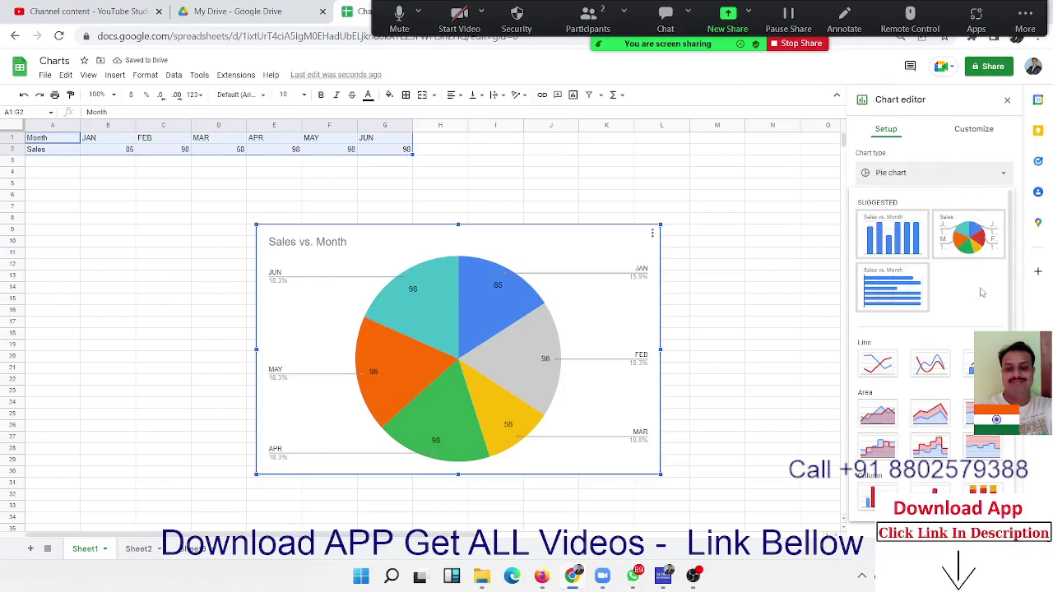
scroll(994, 322, down, 5)
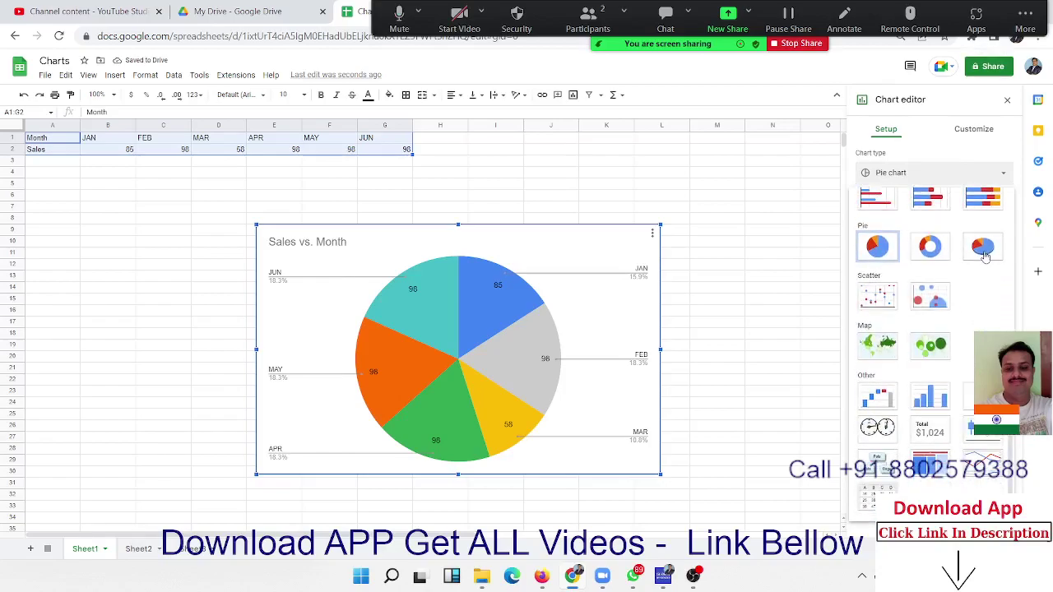
click(984, 258)
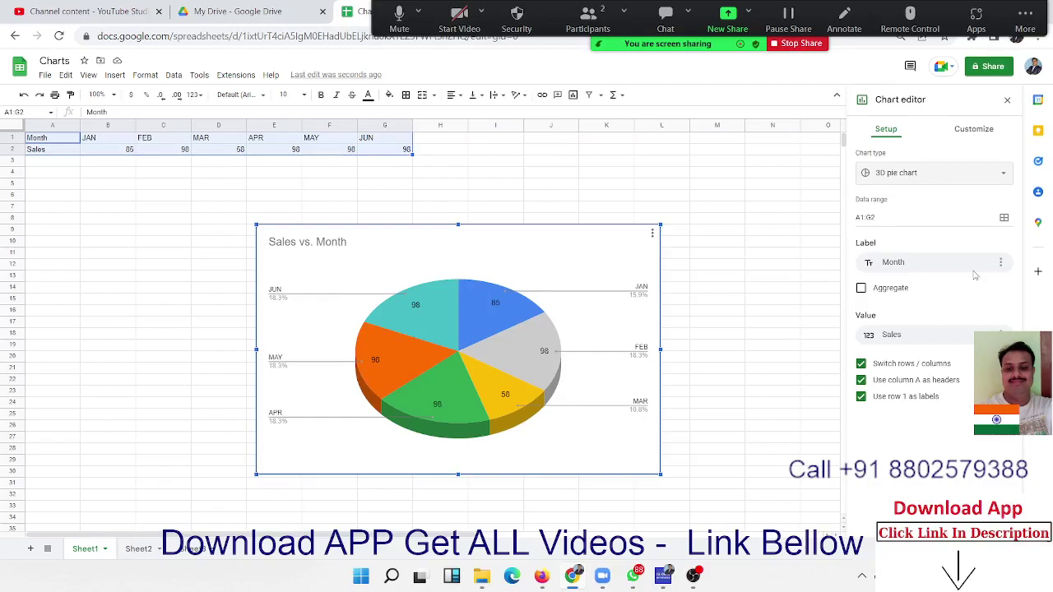
Step: Change the 3D pie into a scatter chart and move to Sheet2
click(898, 172)
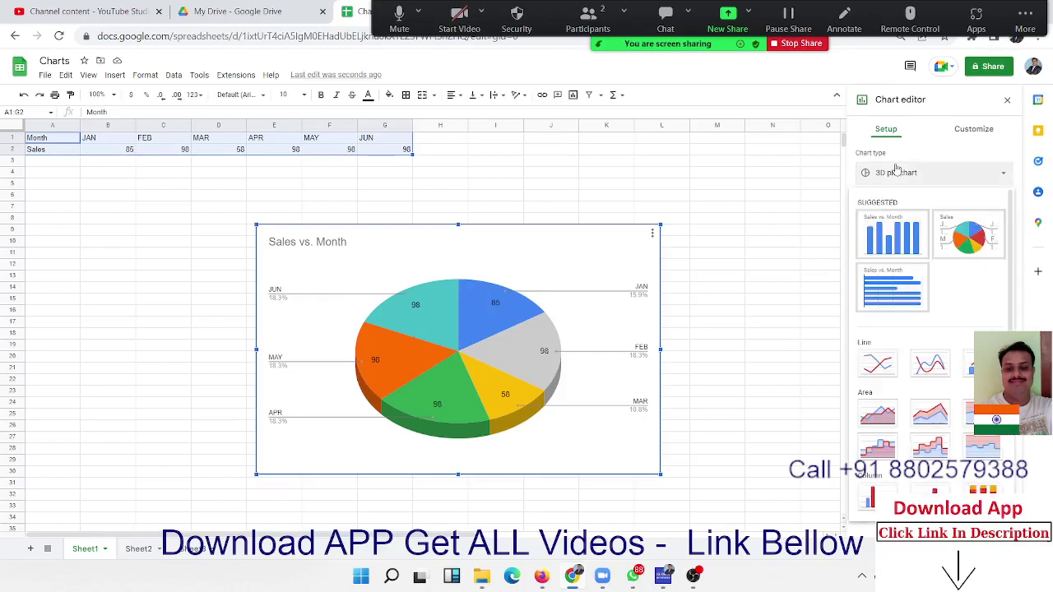
scroll(946, 280, down, 3)
scroll(888, 380, down, 2)
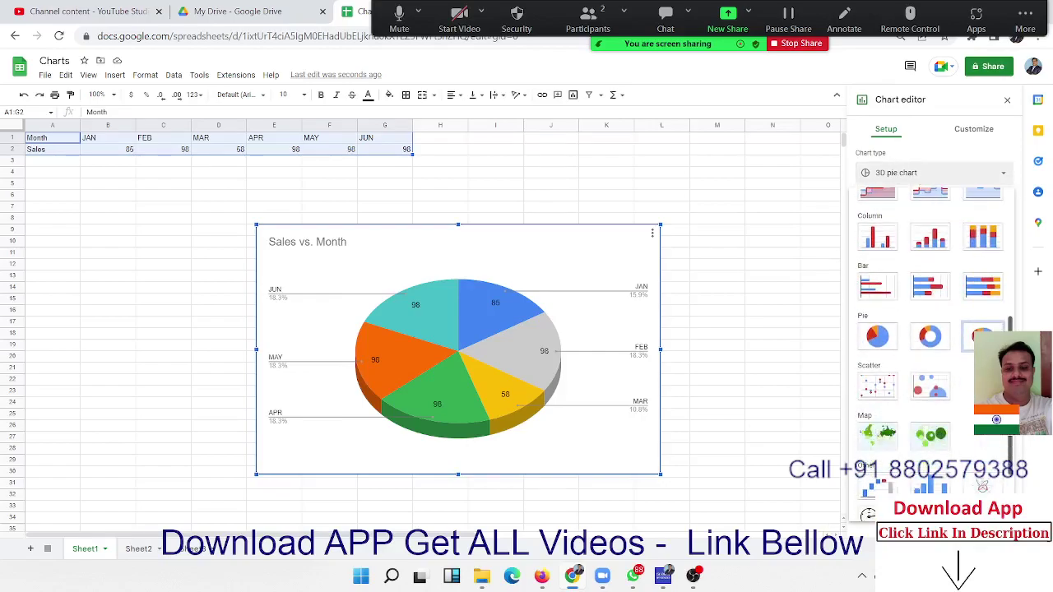
scroll(889, 380, down, 1)
click(877, 375)
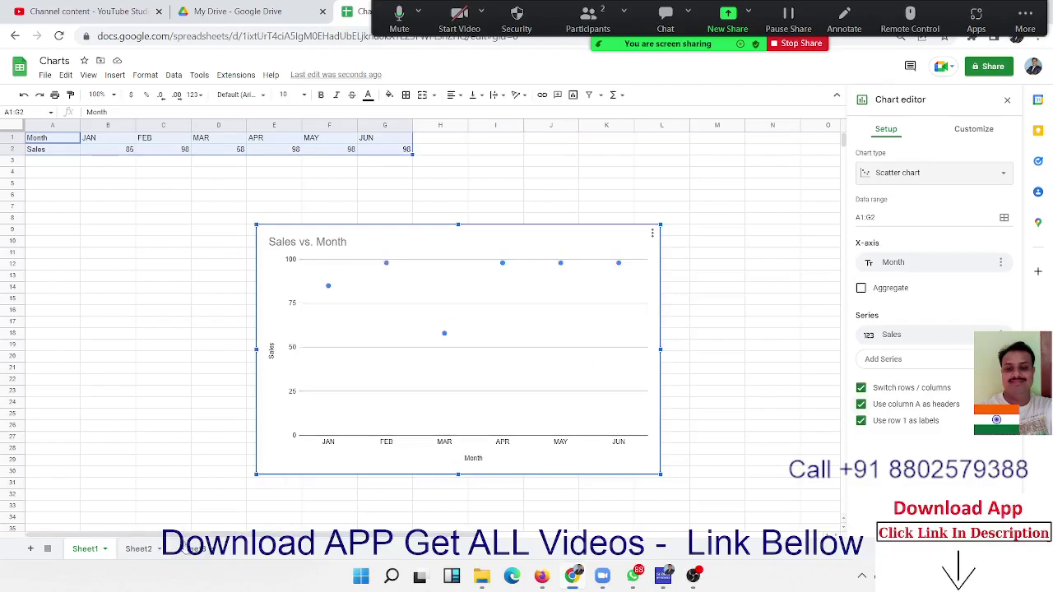
click(169, 548)
Step: Go to the daily sales sheet and delete its Sales vs. Date chart
click(148, 549)
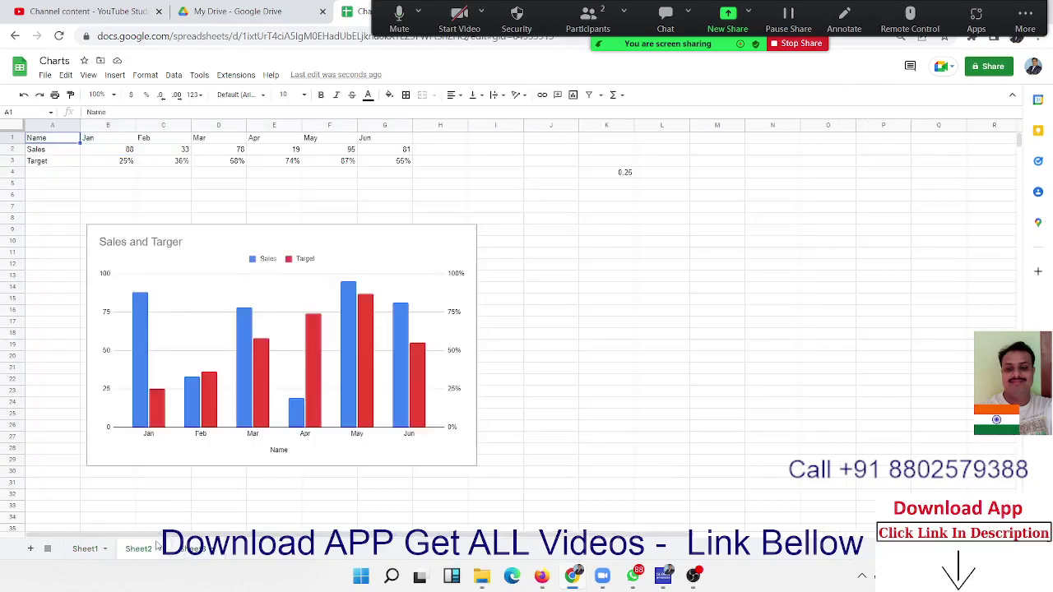
click(184, 550)
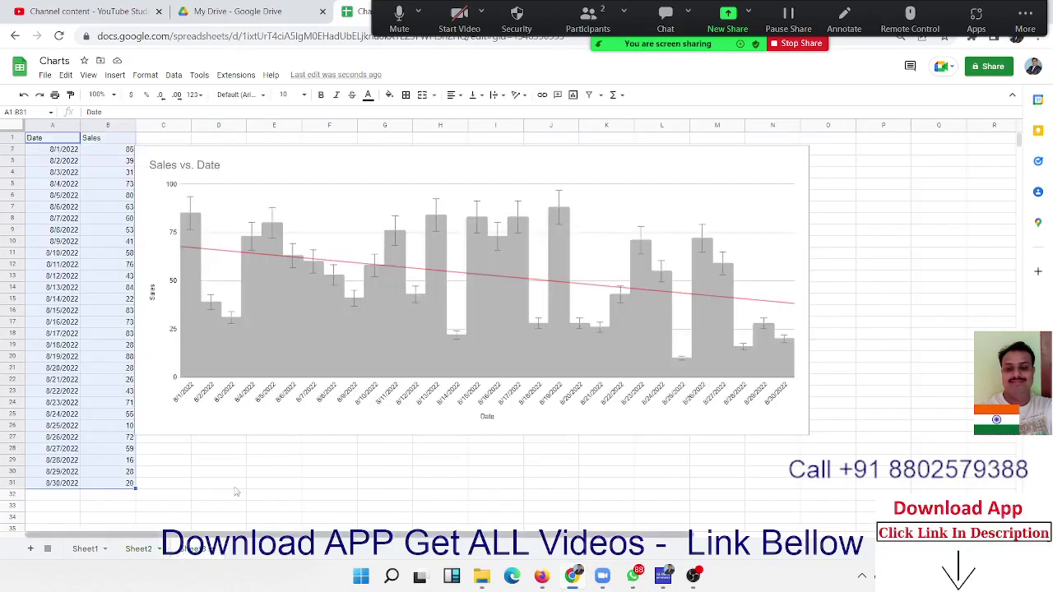
click(248, 432)
key(Delete)
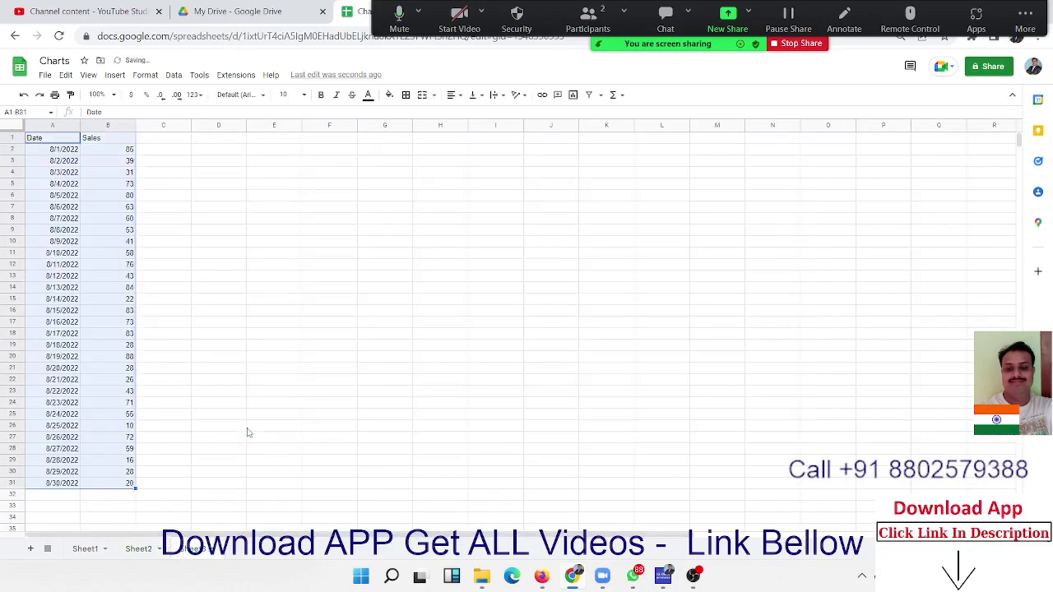
Step: Select the Date and Sales data range from 8/1/2022 to 8/30/2022
key(ctrl+a)
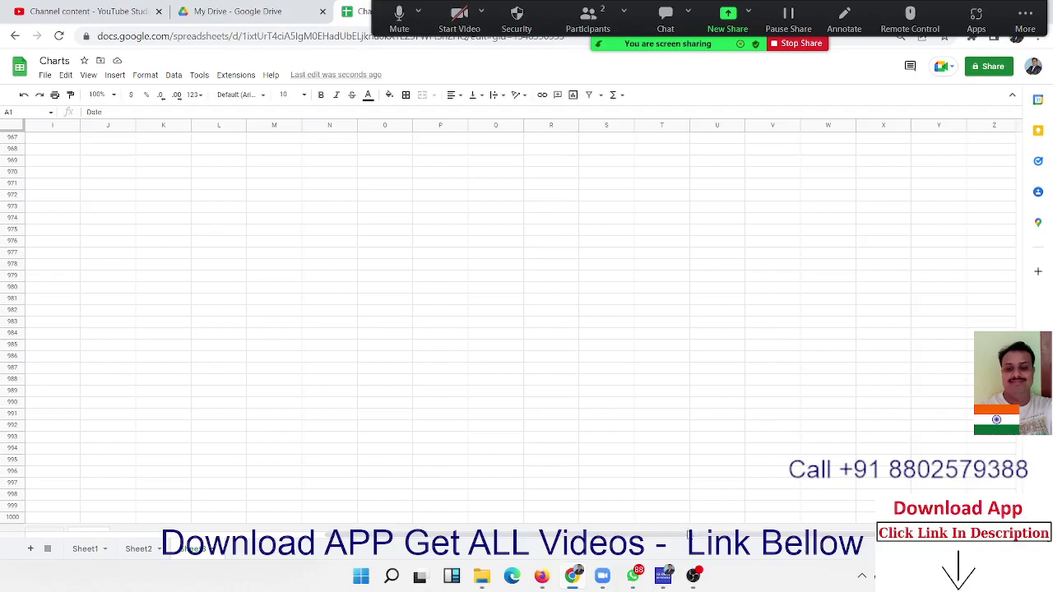
drag(683, 517, 428, 495)
drag(247, 535, 59, 538)
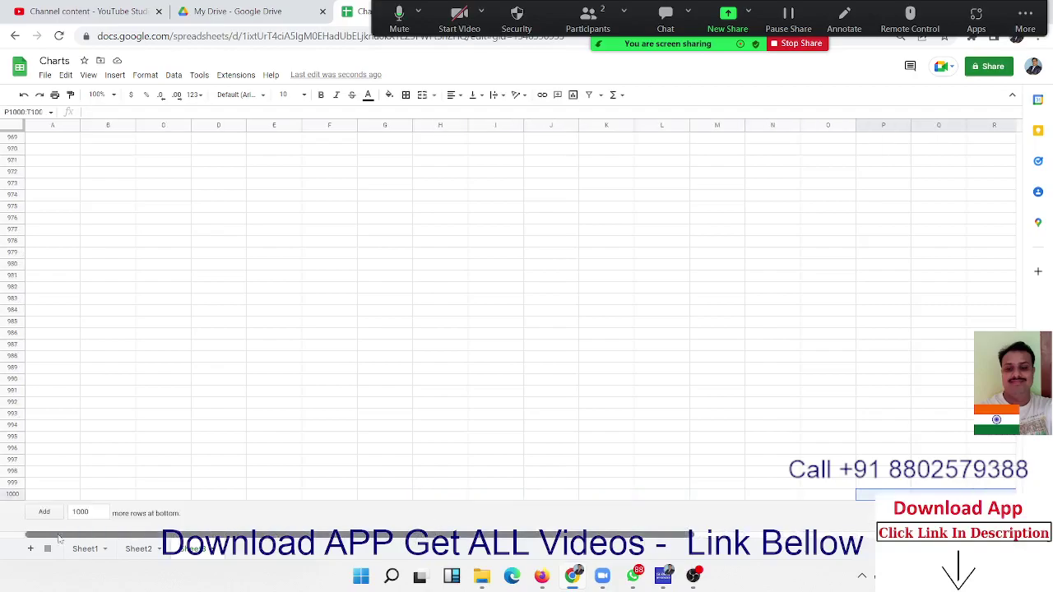
scroll(52, 359, up, 6)
click(53, 267)
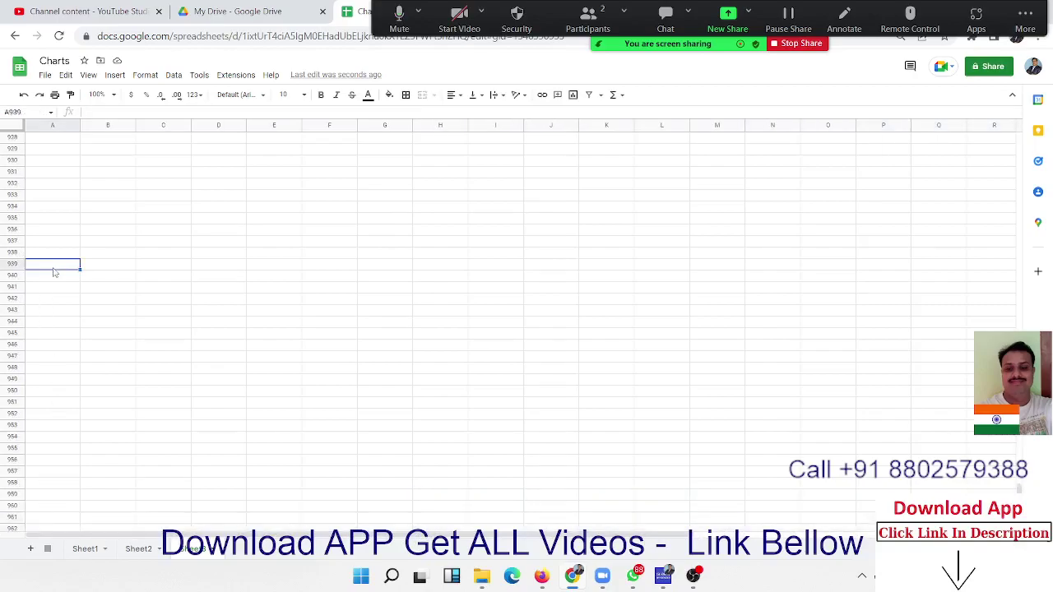
key(ctrl+Home)
key(ctrl+shift+Right)
key(ctrl+shift+Down)
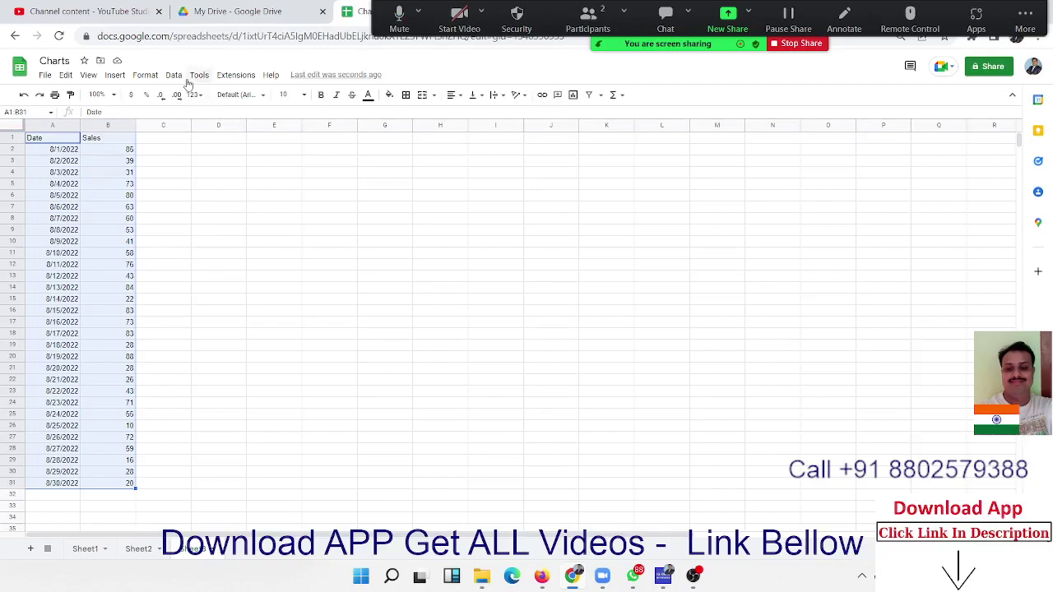
Step: Insert a chart of the A1:B31 Date and Sales data and make it a scatter chart
click(115, 75)
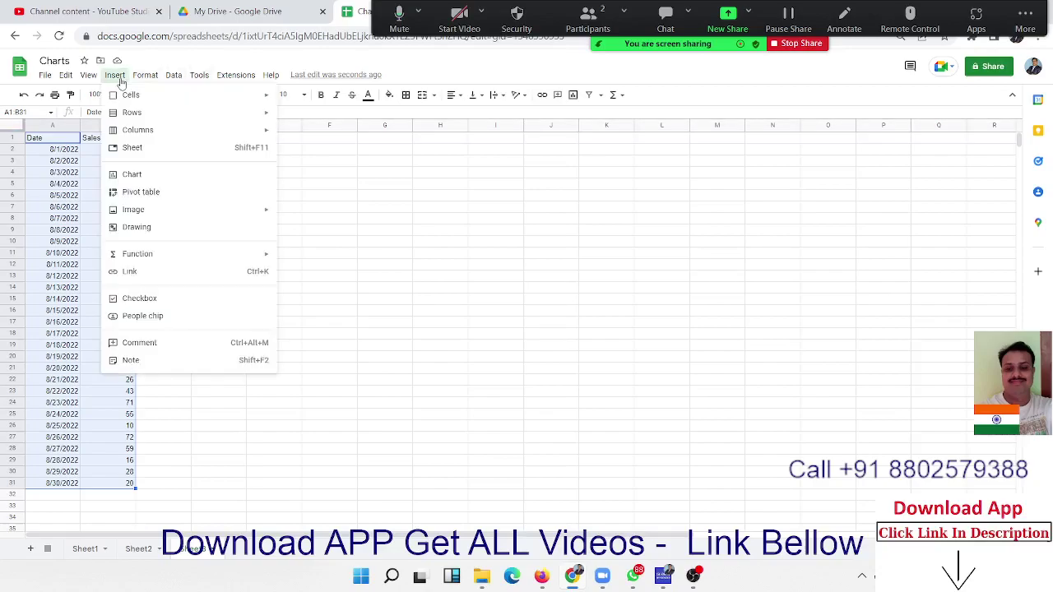
click(140, 179)
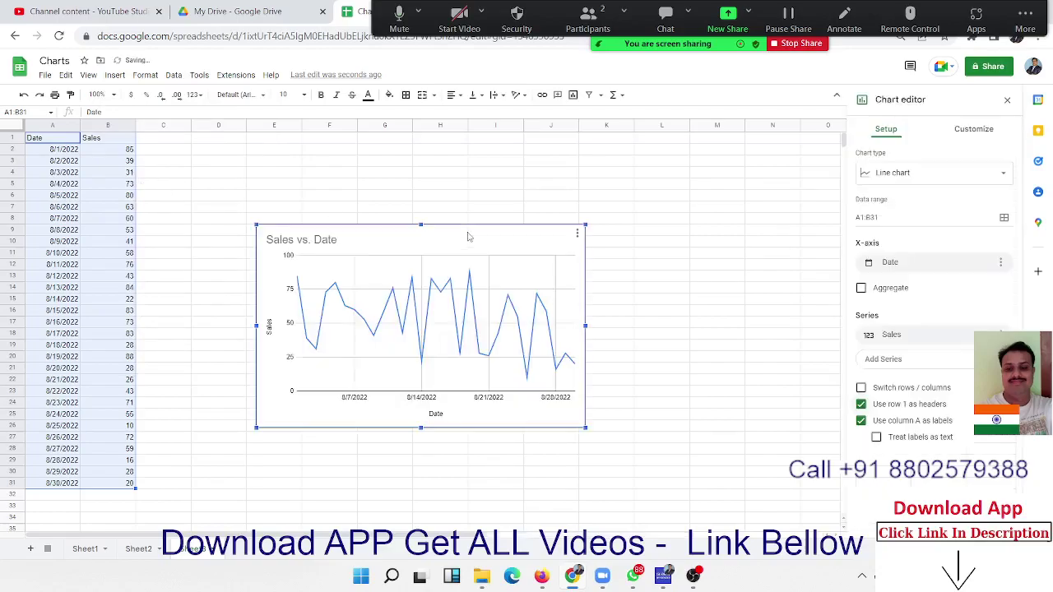
click(936, 175)
scroll(969, 292, down, 3)
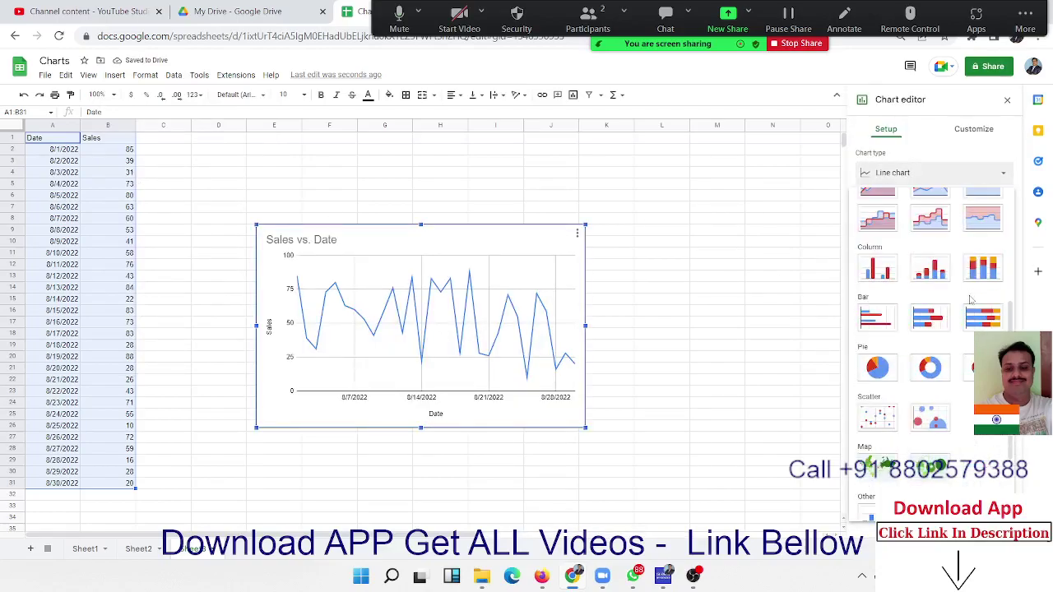
click(887, 424)
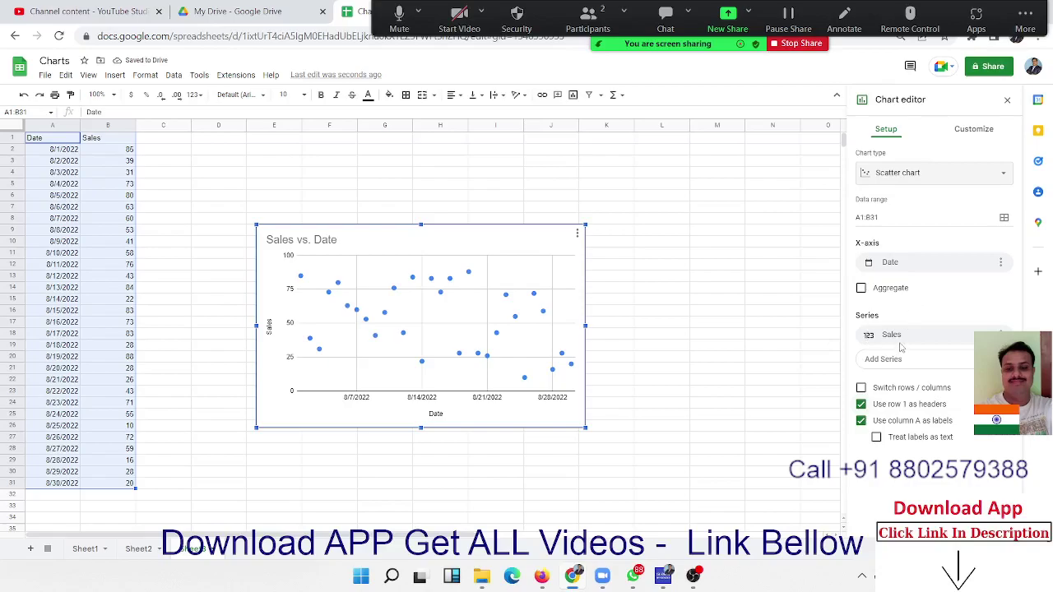
click(901, 174)
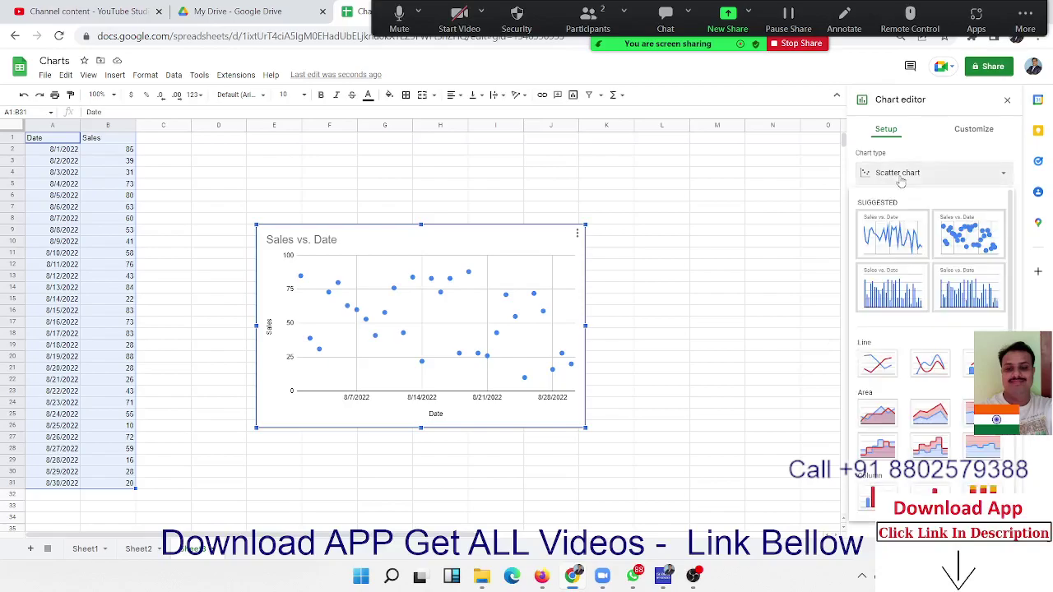
scroll(922, 330, down, 3)
scroll(921, 329, down, 2)
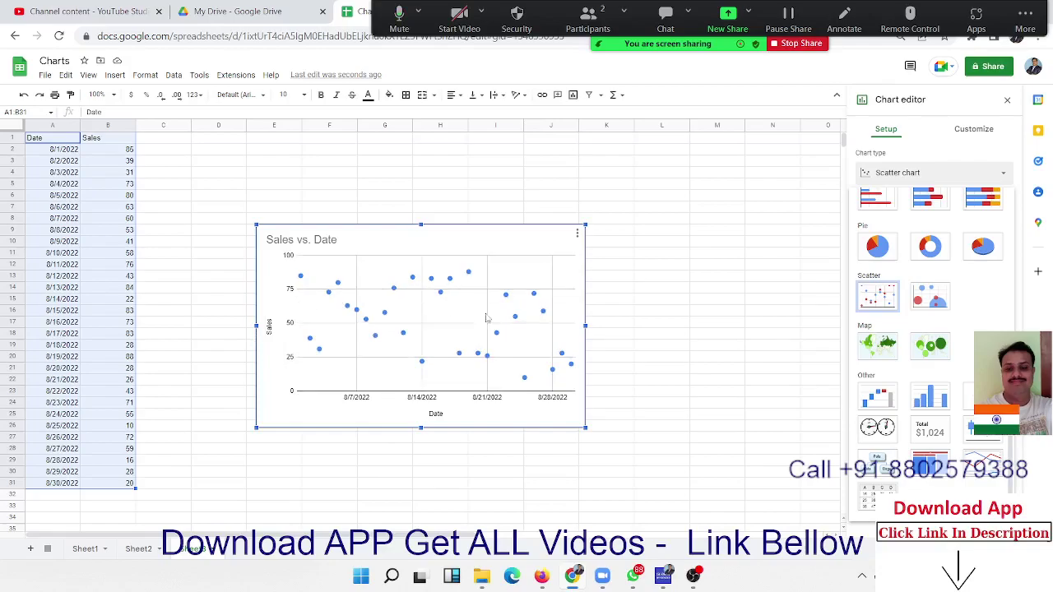
Step: Change the Sales vs. Date scatter chart into a bubble chart and check its Customize options
click(928, 301)
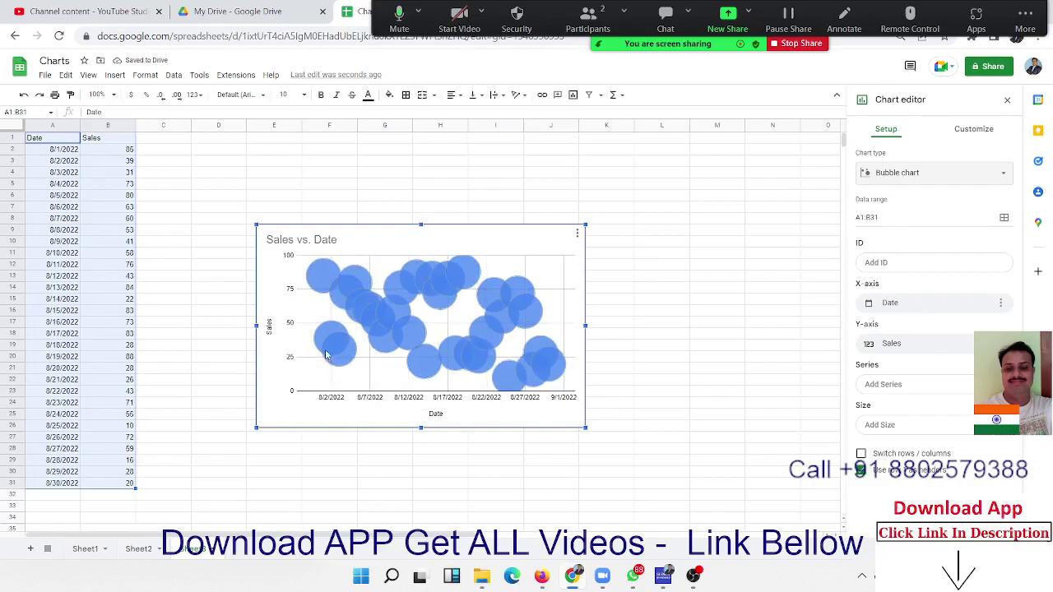
click(327, 284)
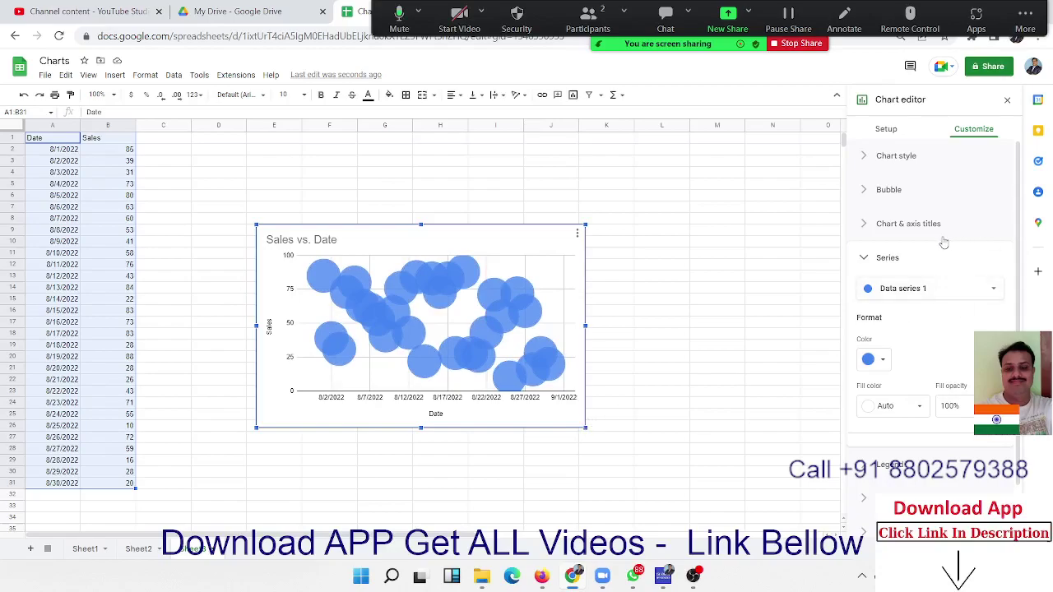
click(884, 130)
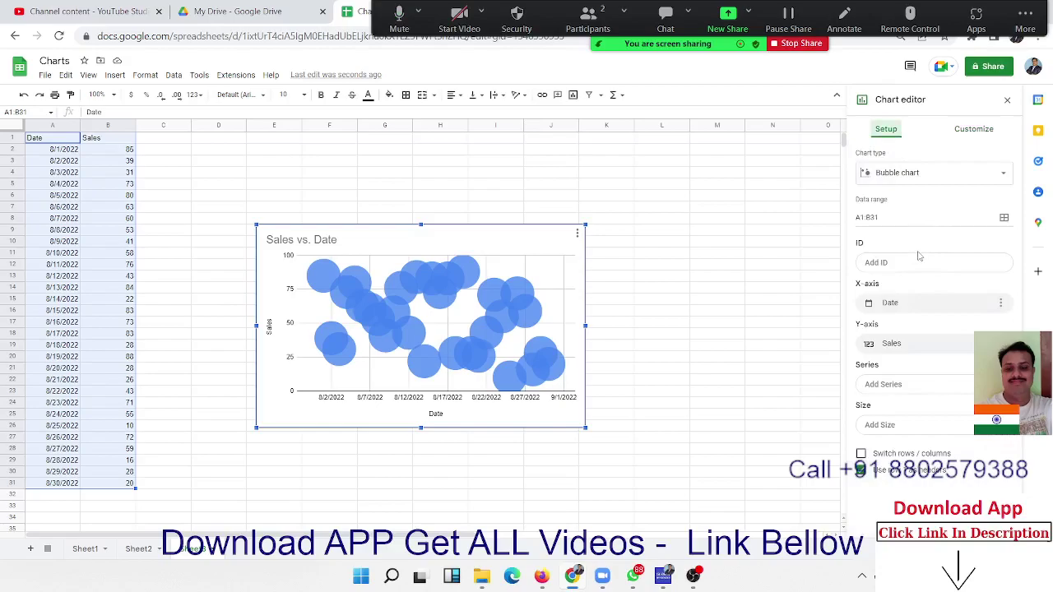
Step: Browse the list of chart types without changing the bubble chart
click(905, 177)
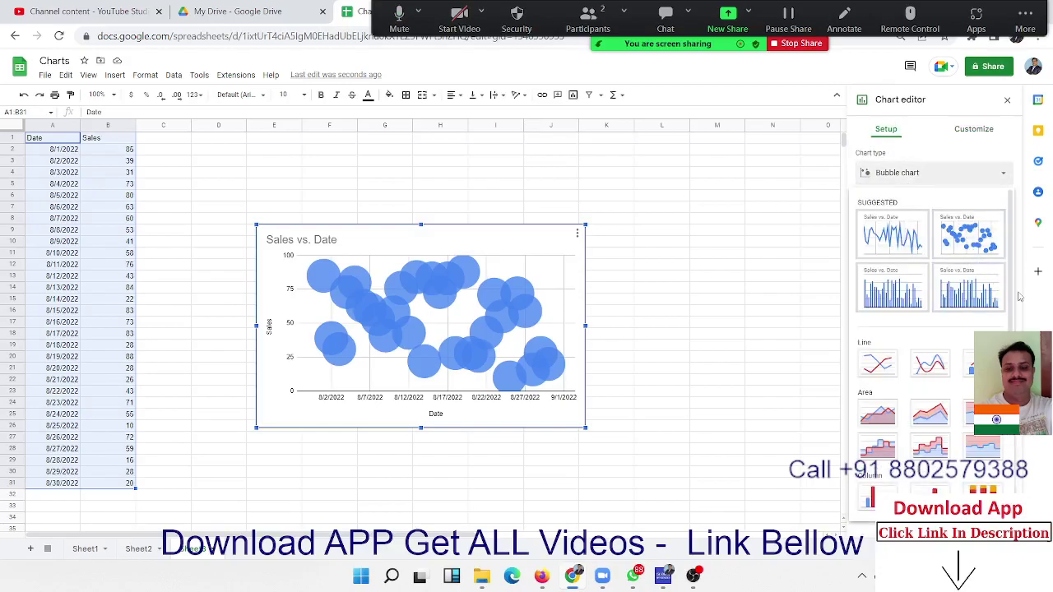
drag(1020, 296, 1023, 451)
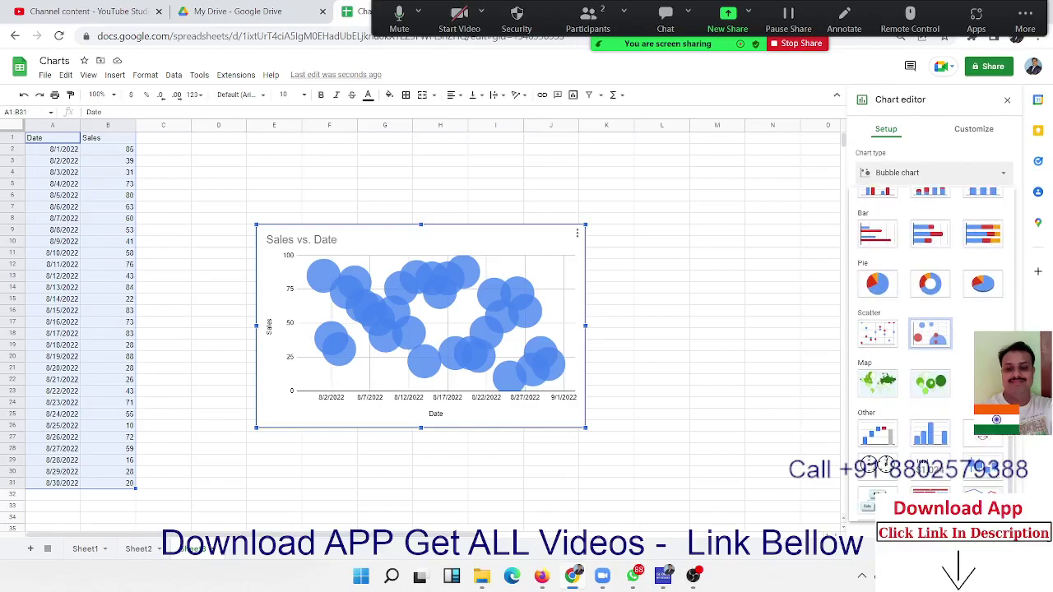
click(930, 333)
click(975, 177)
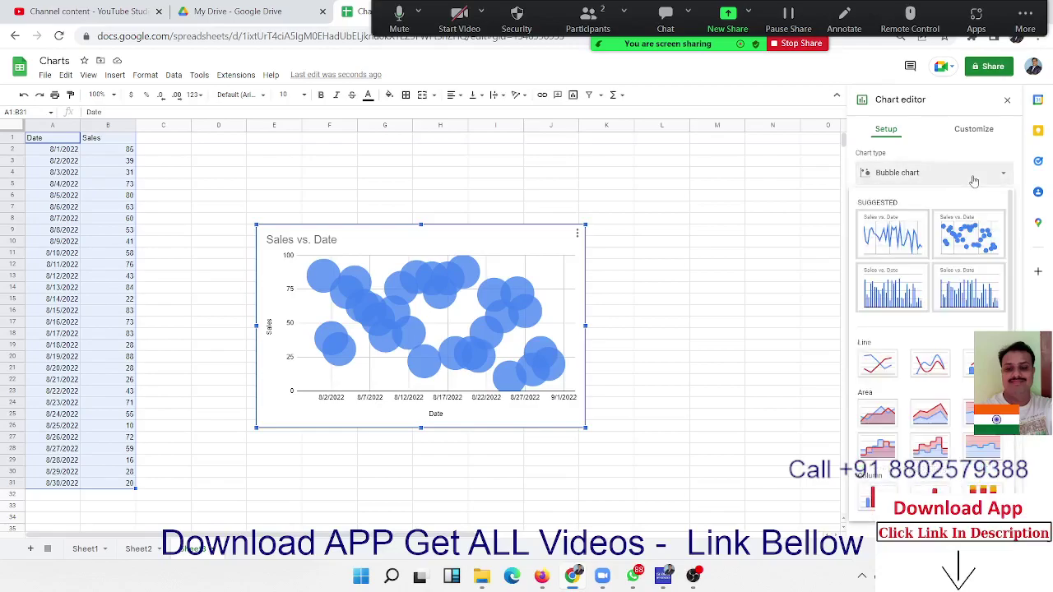
drag(1013, 304, 1017, 473)
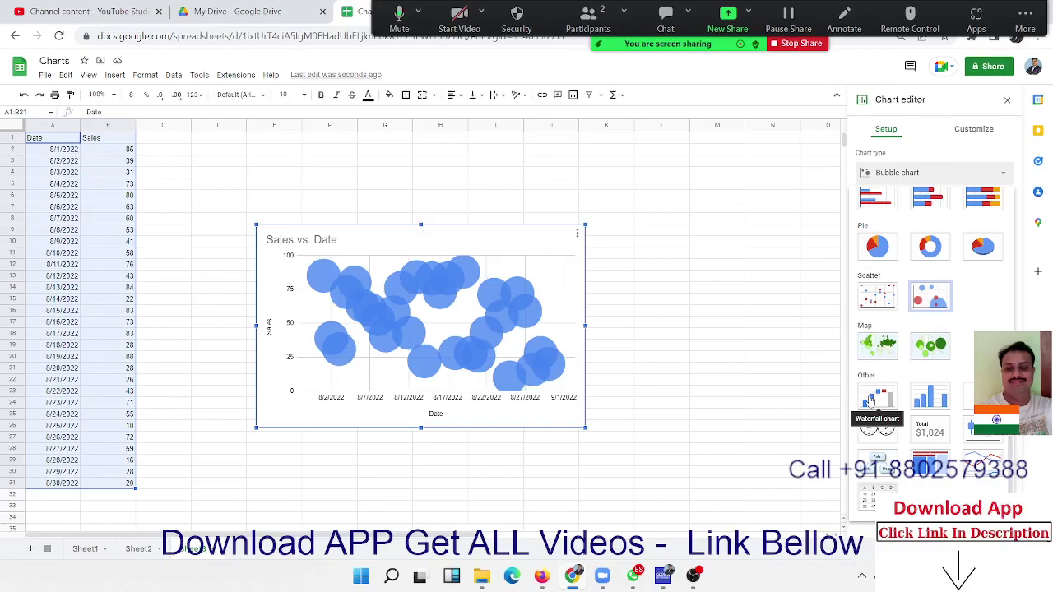
Step: Delete the Sales vs. Month scatter chart on Sheet1
click(96, 557)
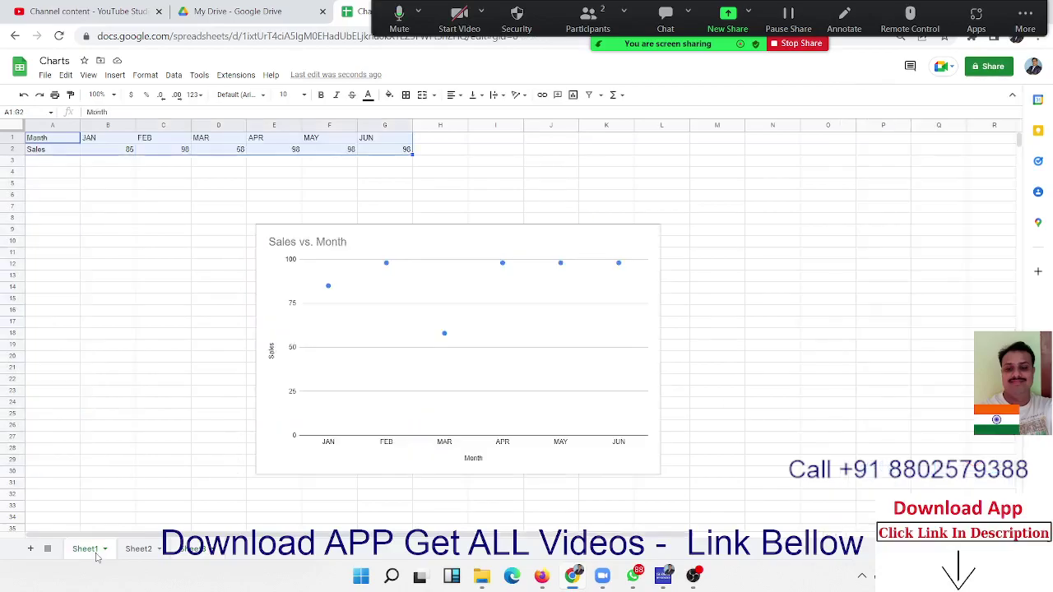
click(511, 245)
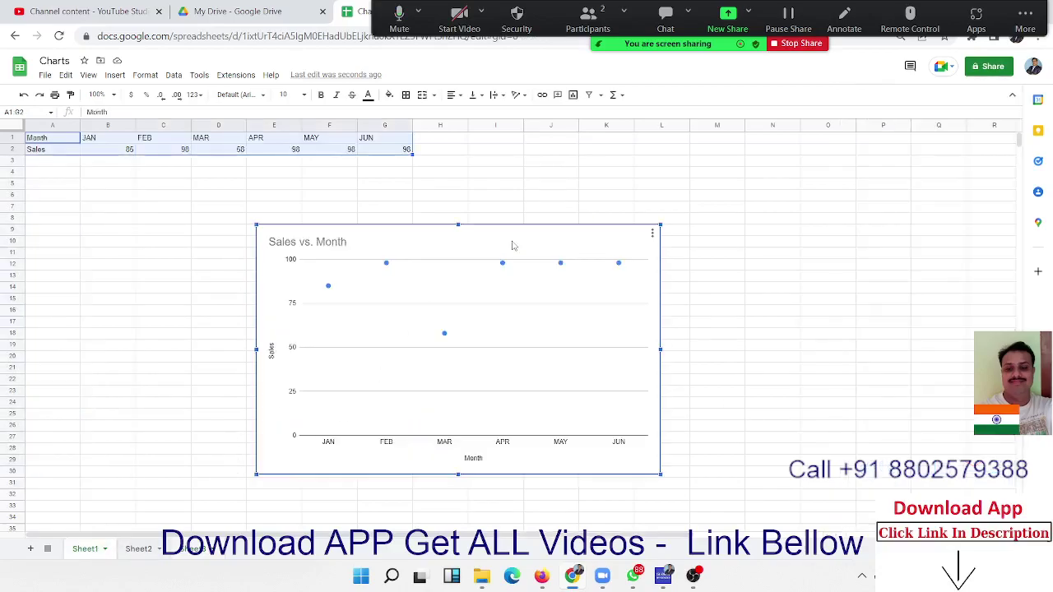
key(Delete)
Step: Insert a column chart from A1:G2, move it left under the data and enlarge it
click(93, 197)
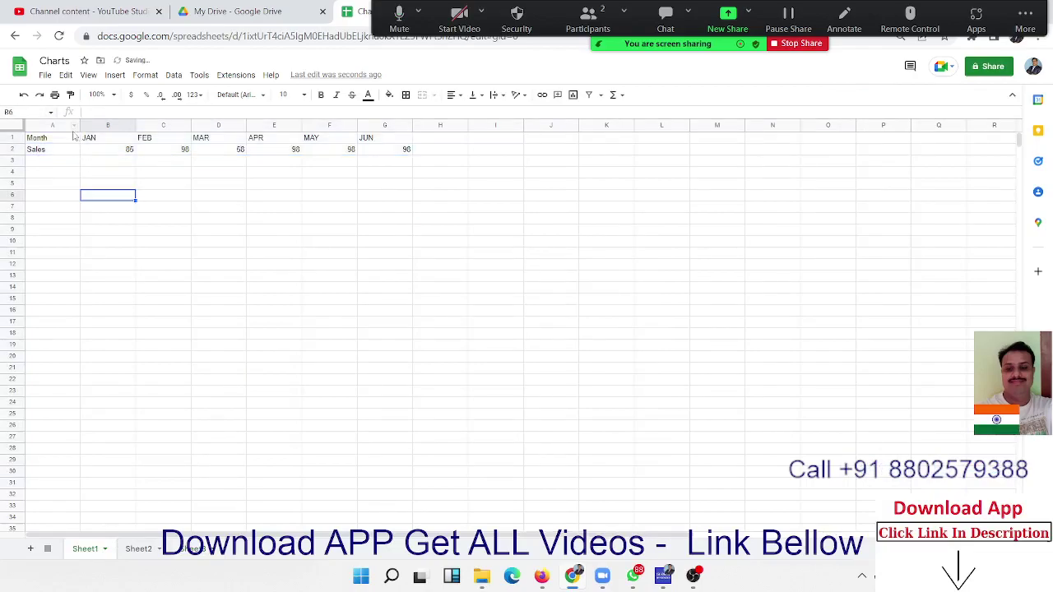
drag(52, 141, 407, 151)
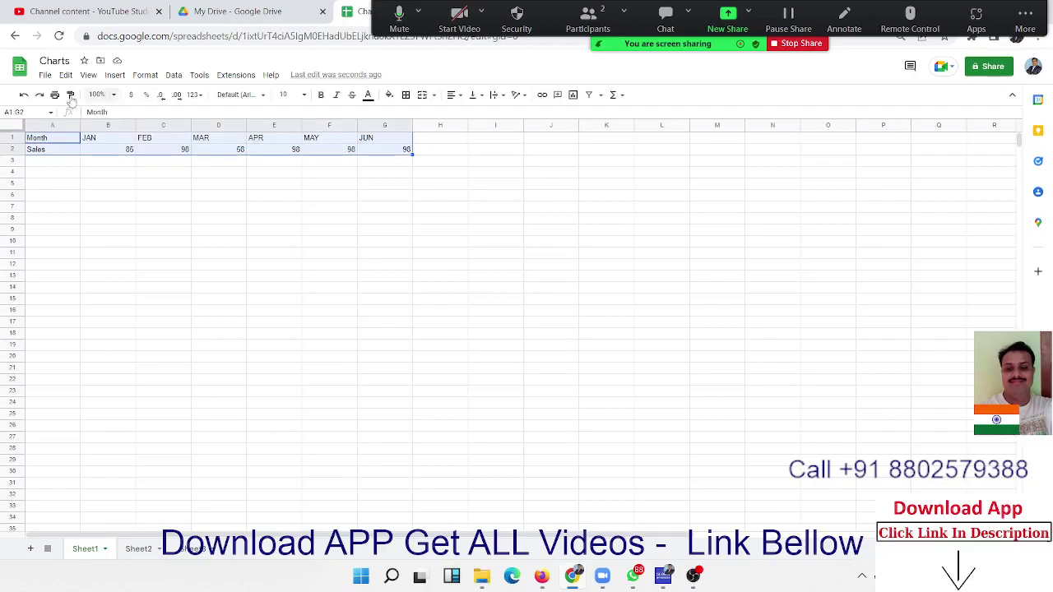
click(115, 75)
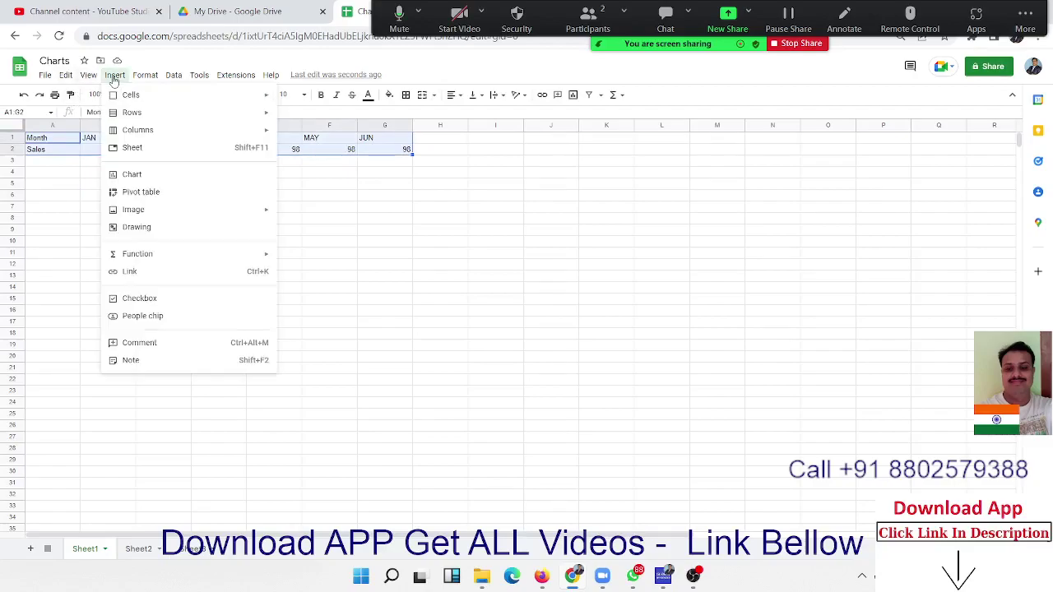
click(136, 174)
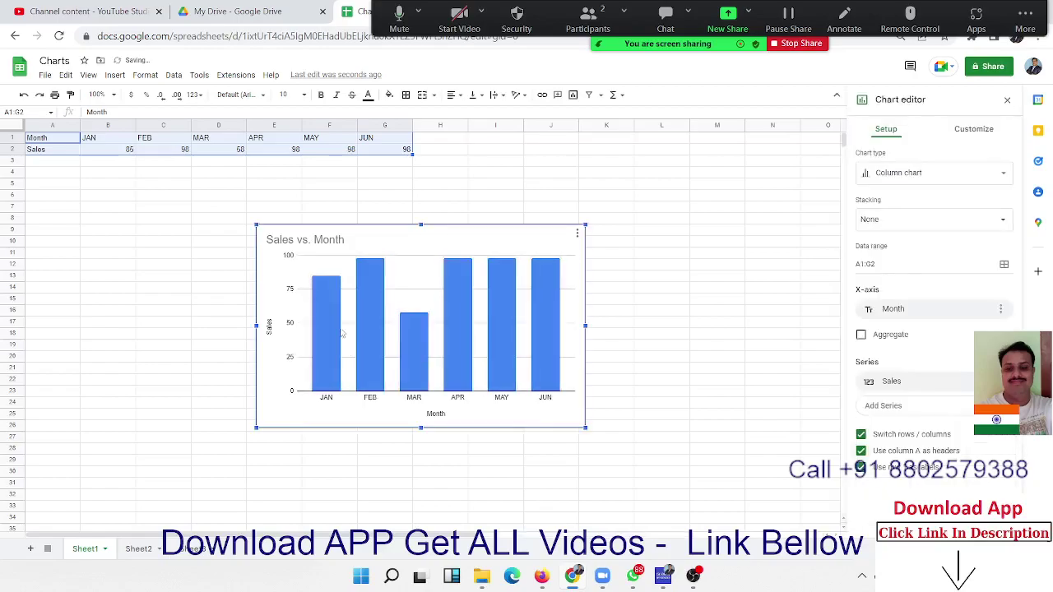
drag(262, 238, 83, 231)
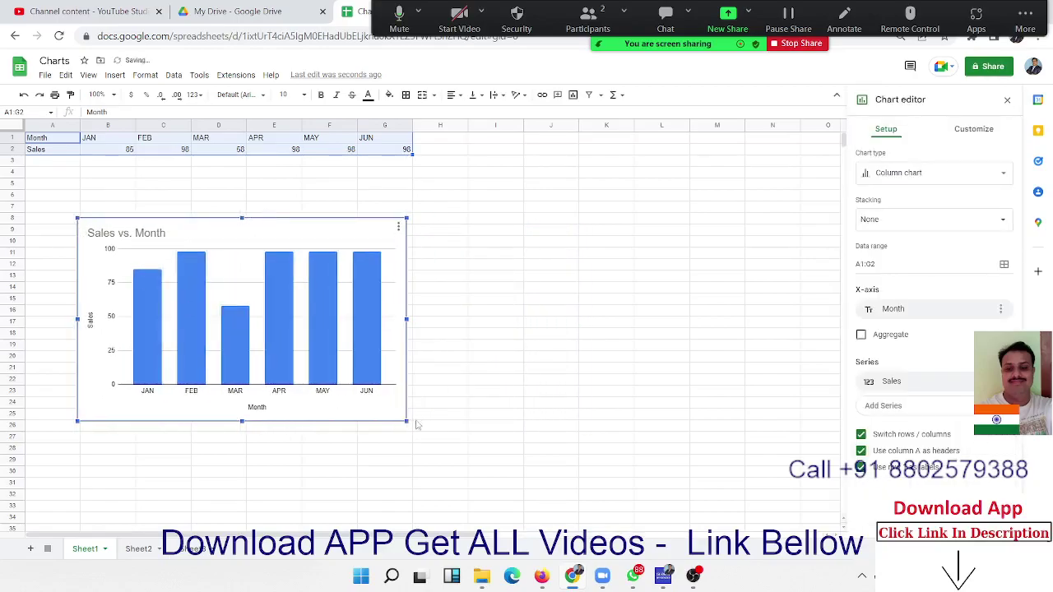
drag(410, 425, 535, 499)
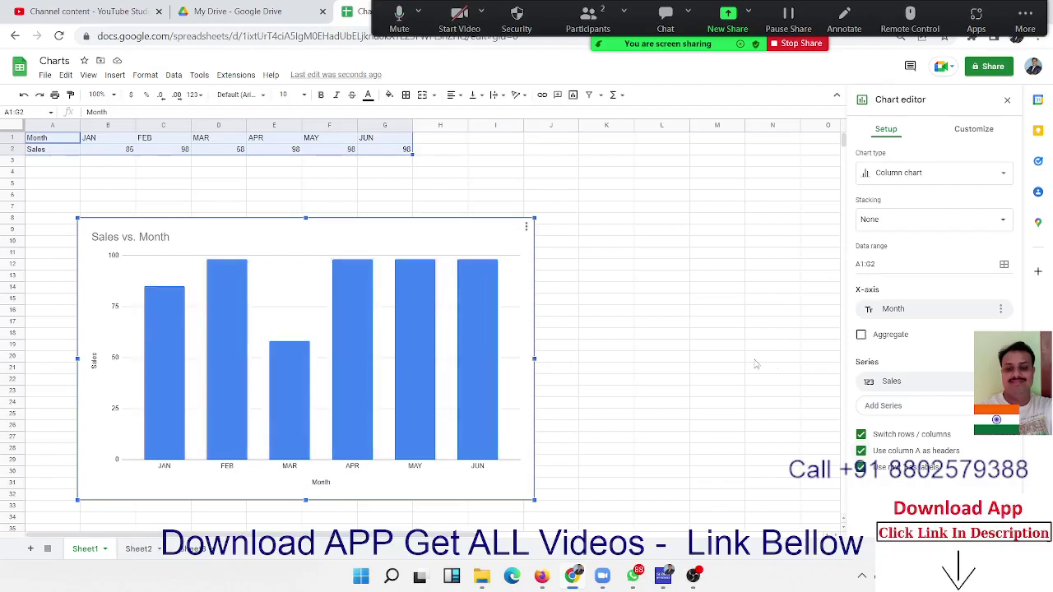
Step: Change the Sales vs. Month chart to a waterfall chart with a Subtotal bar and enlarge it slightly
click(913, 177)
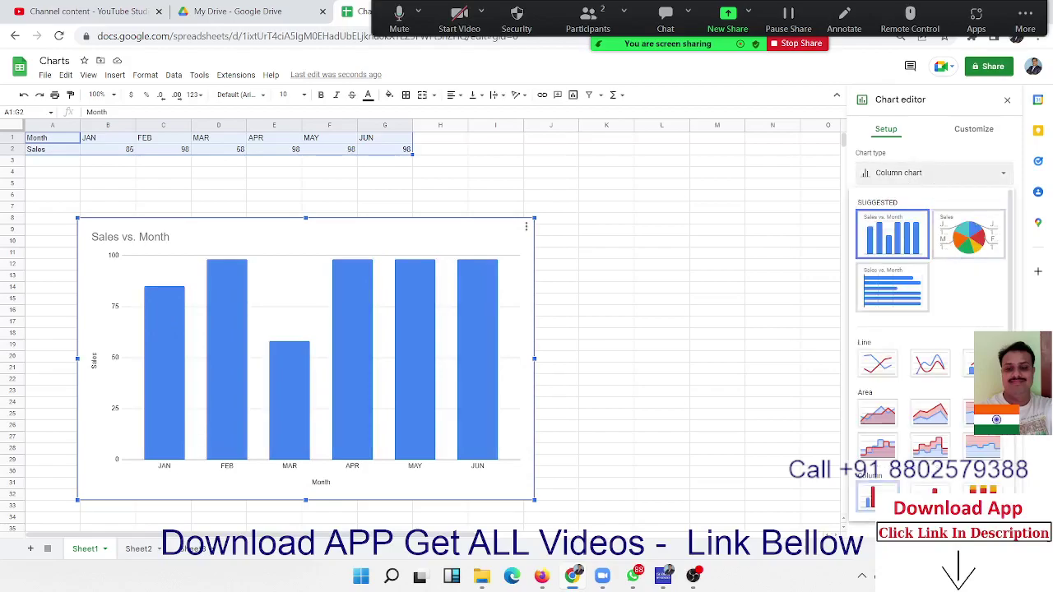
scroll(920, 329, down, 5)
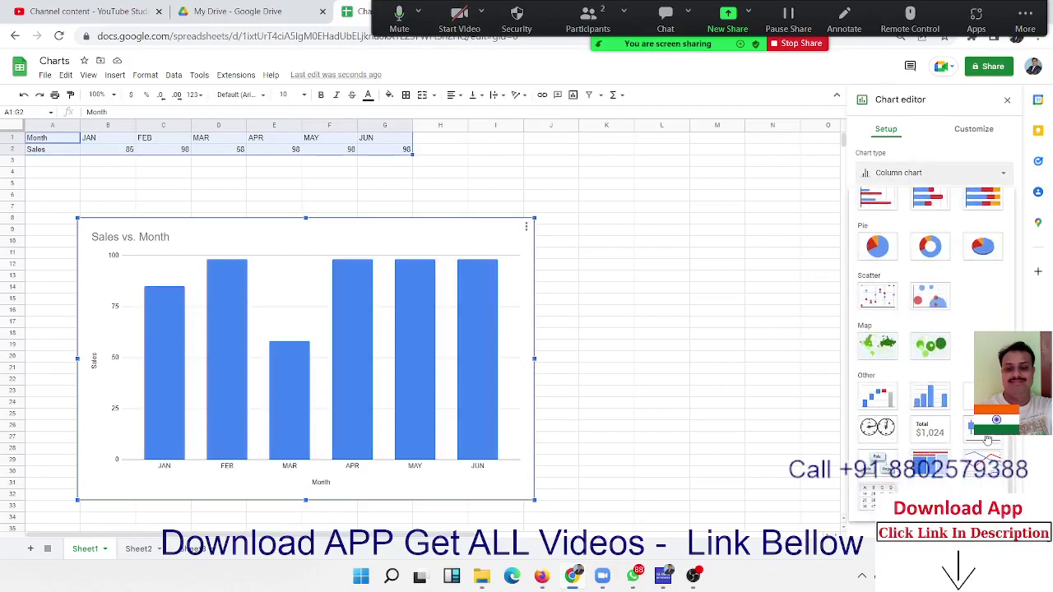
click(888, 402)
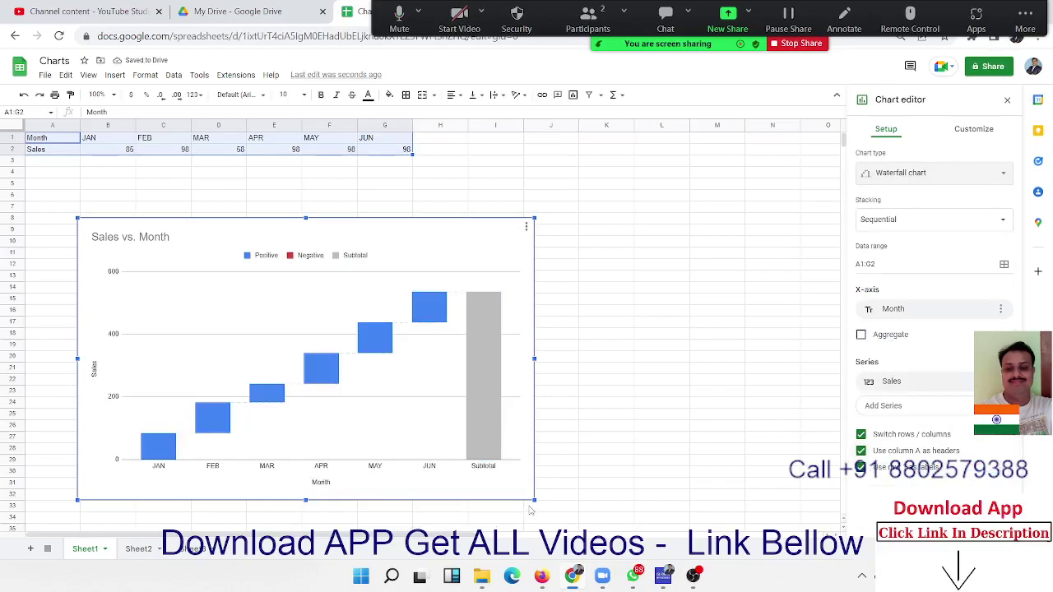
drag(535, 500, 549, 509)
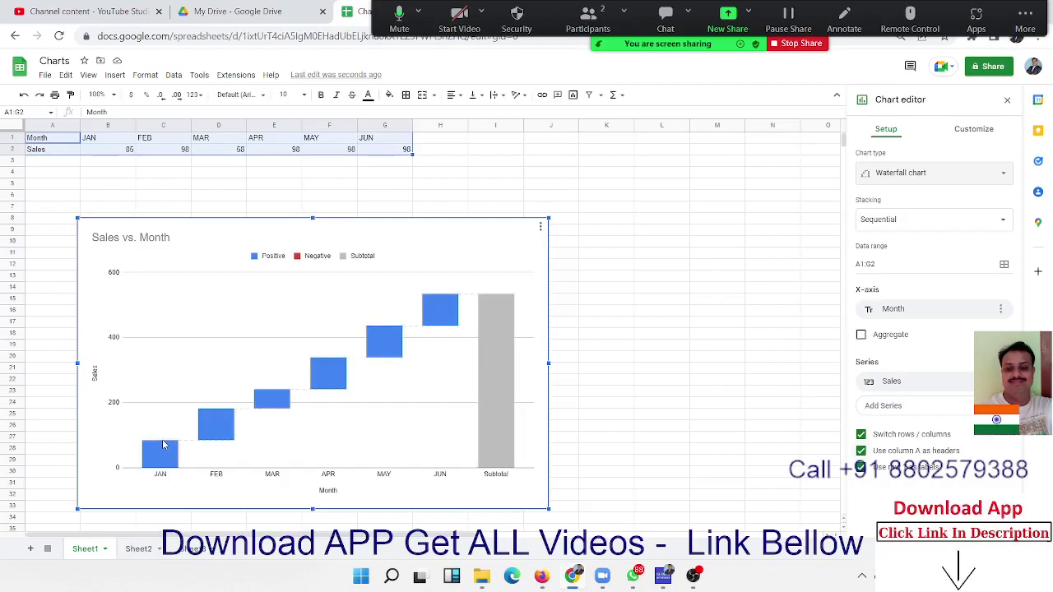
click(971, 130)
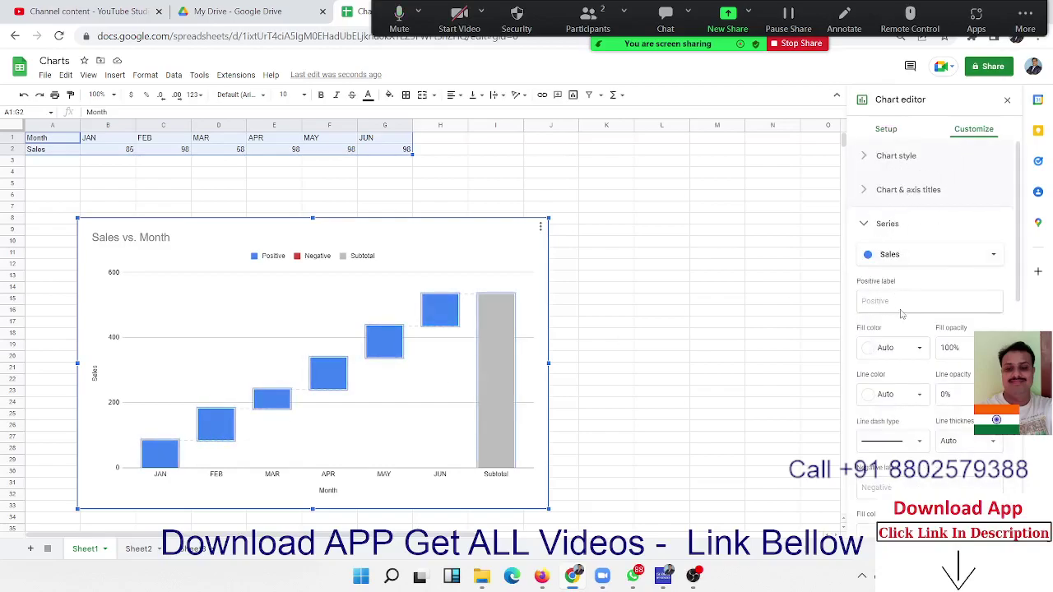
Step: Turn on data labels so every waterfall column shows its value, including 535 on Subtotal
scroll(900, 313, down, 3)
scroll(919, 299, up, 3)
click(886, 131)
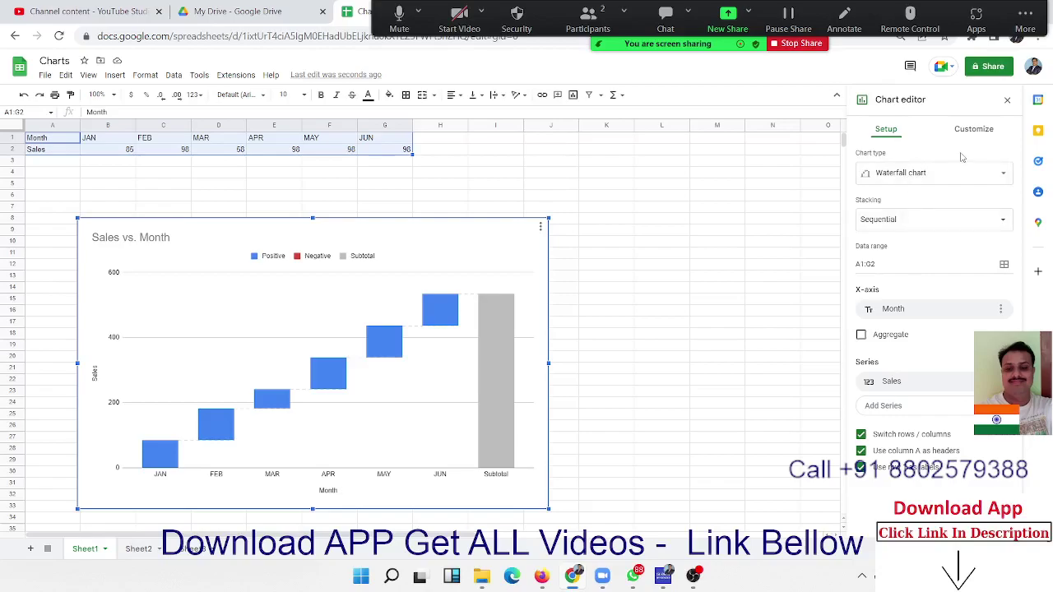
click(973, 129)
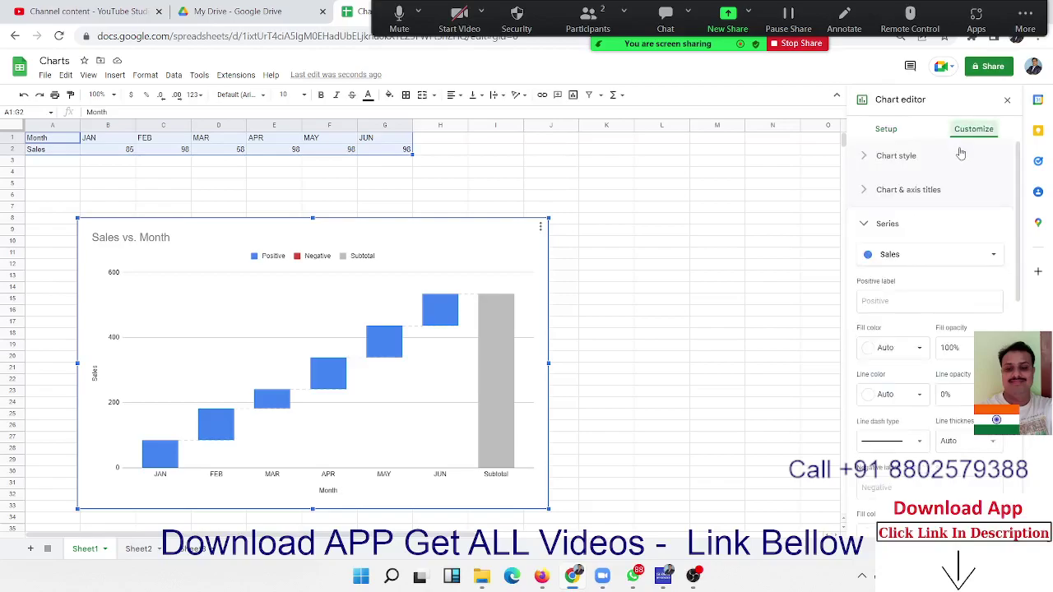
click(865, 225)
click(864, 224)
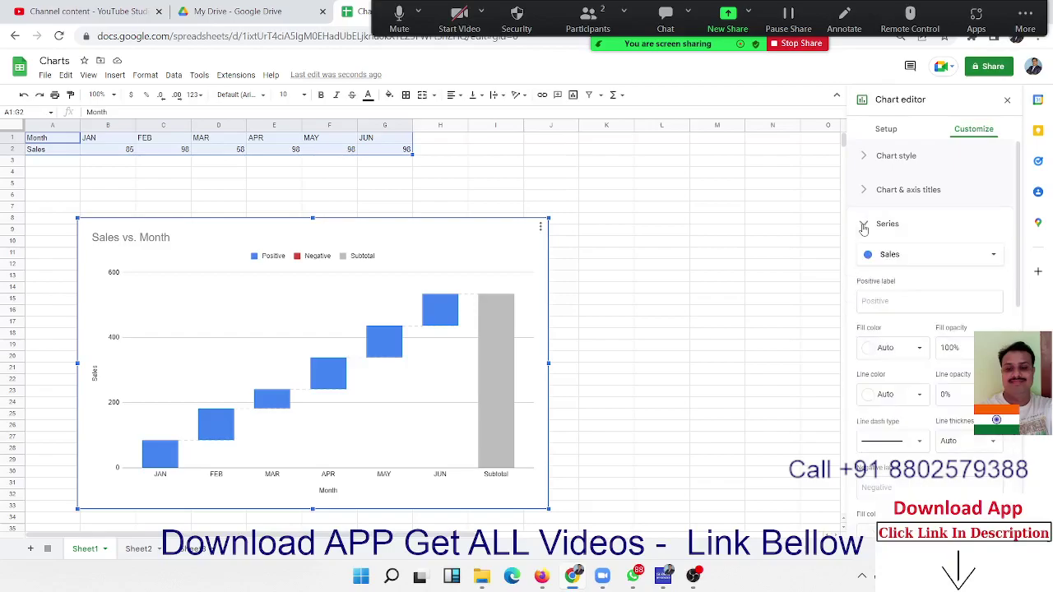
scroll(889, 251, down, 5)
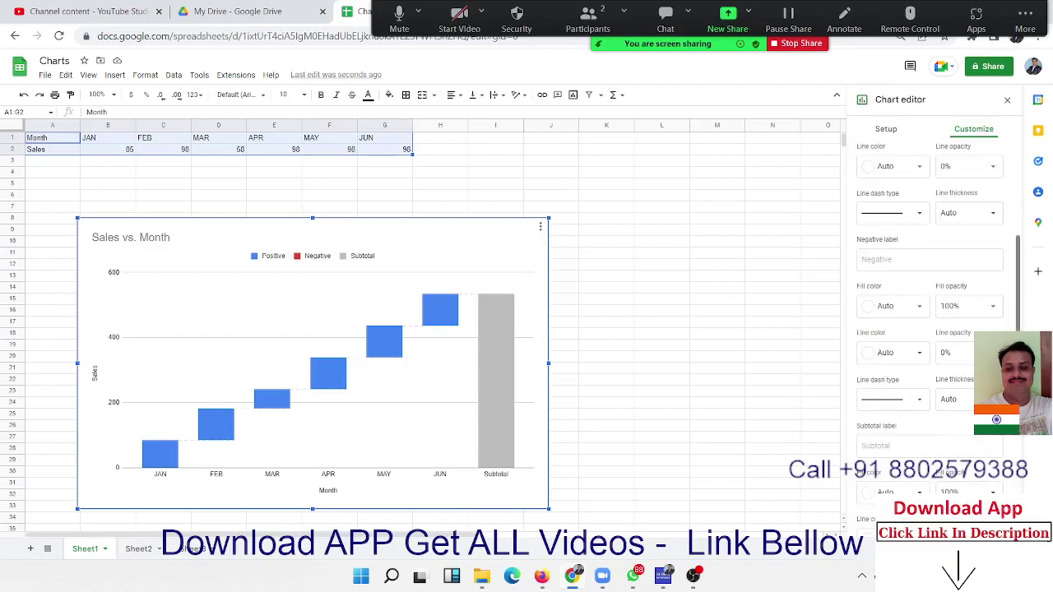
scroll(1019, 276, up, 3)
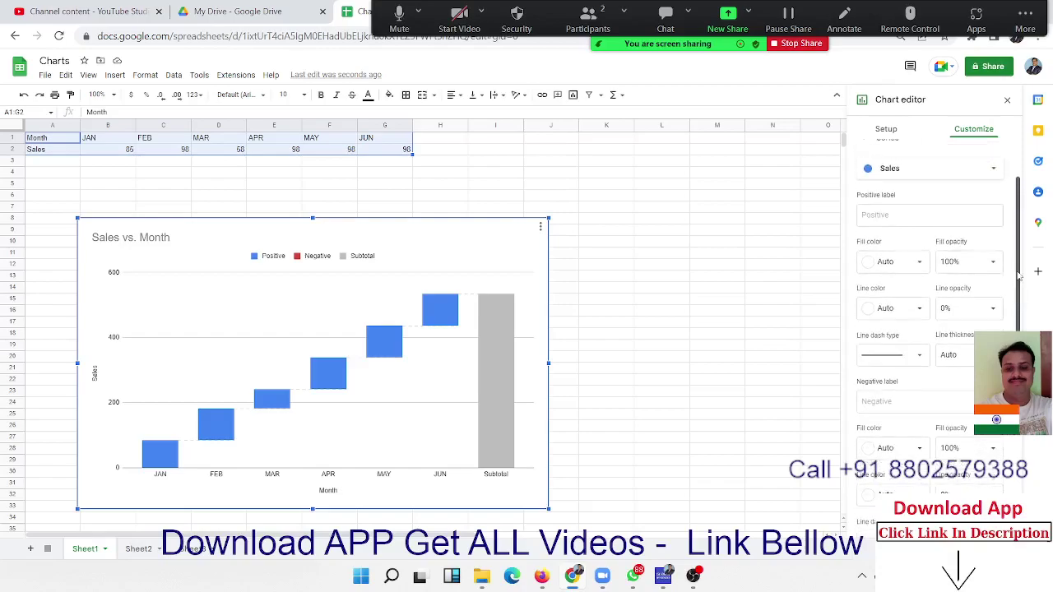
drag(1019, 277, 1018, 411)
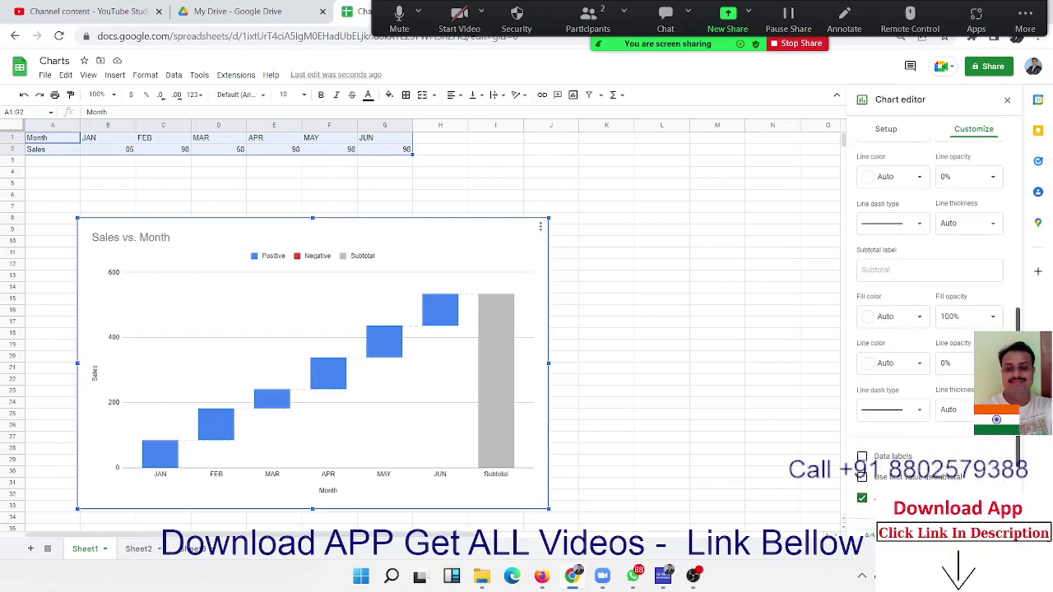
click(861, 455)
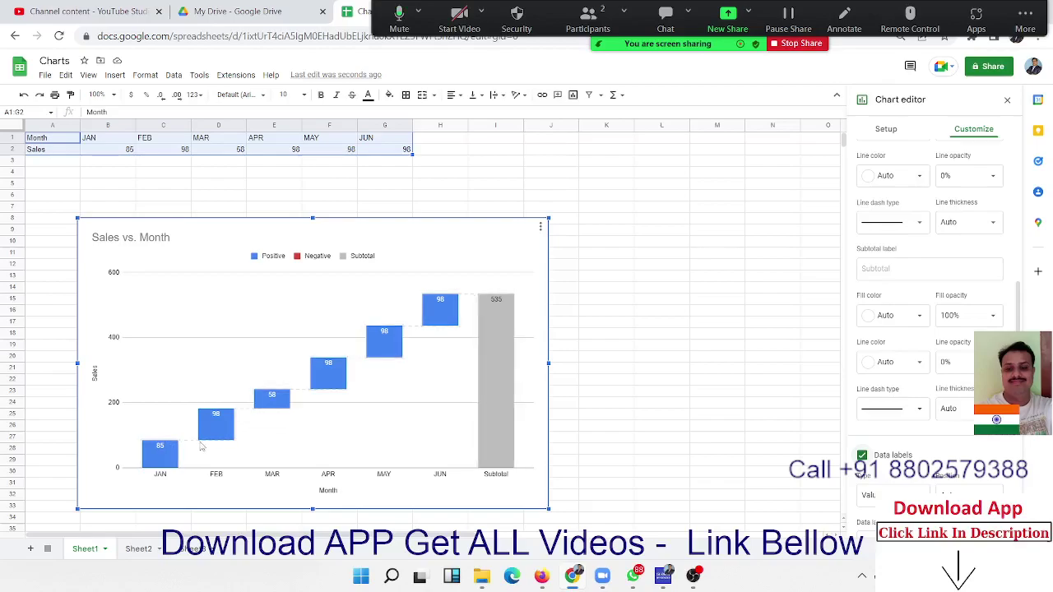
click(214, 417)
click(112, 286)
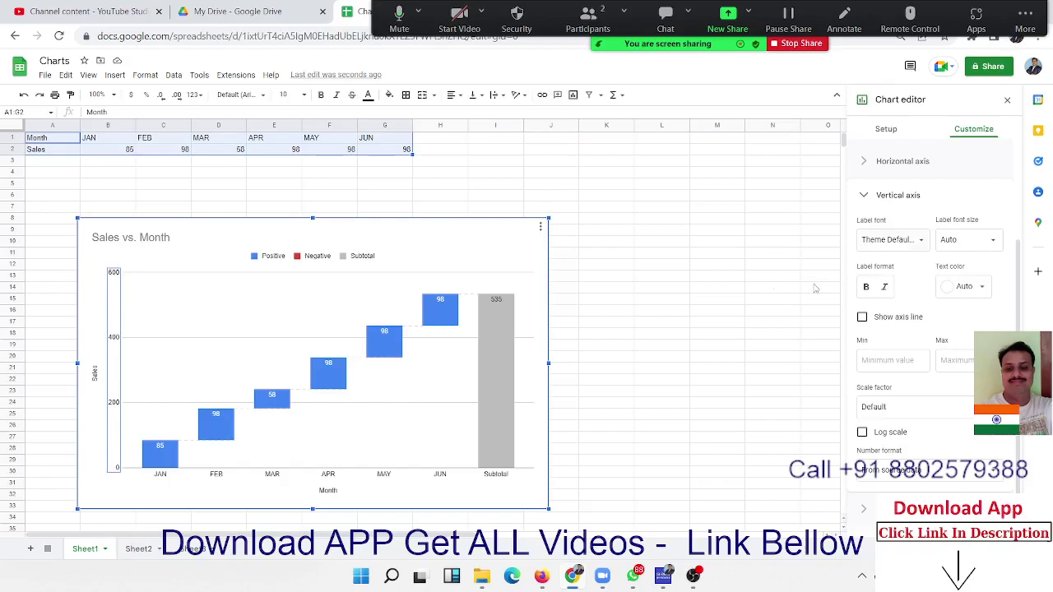
Step: Delete the waterfall chart
click(650, 249)
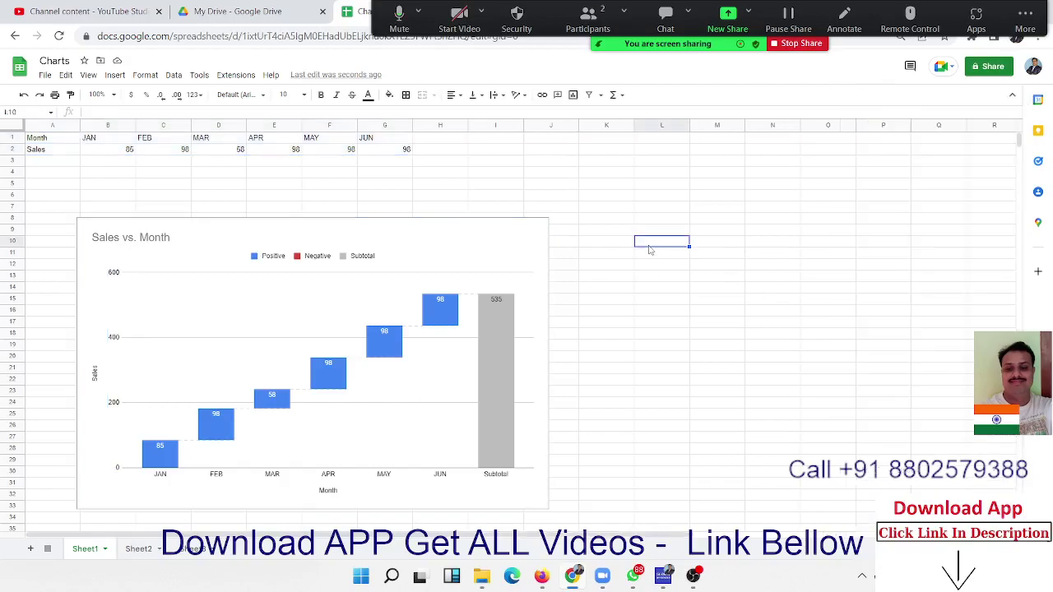
click(348, 151)
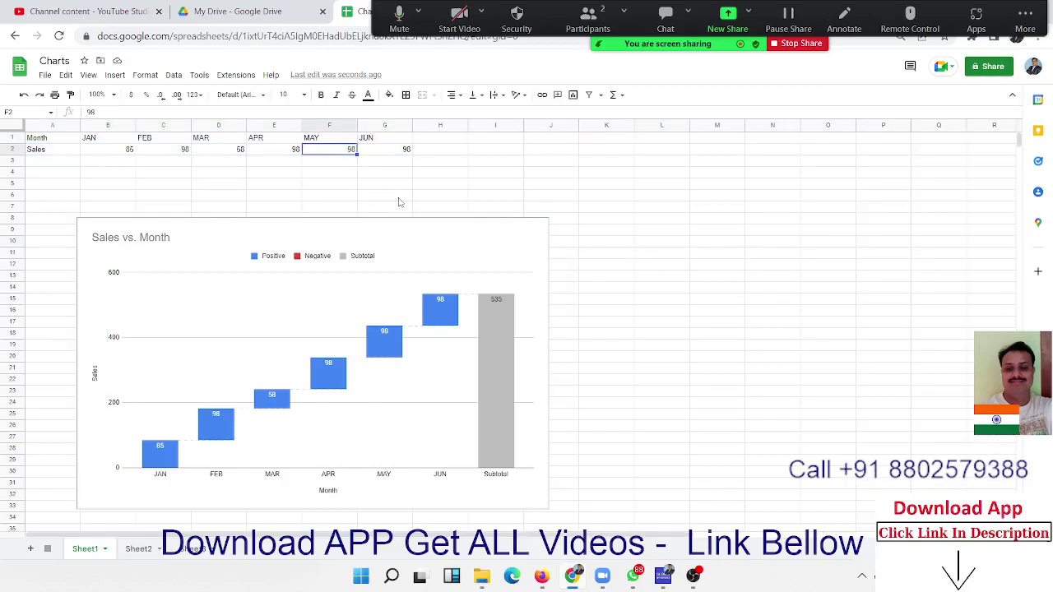
click(445, 222)
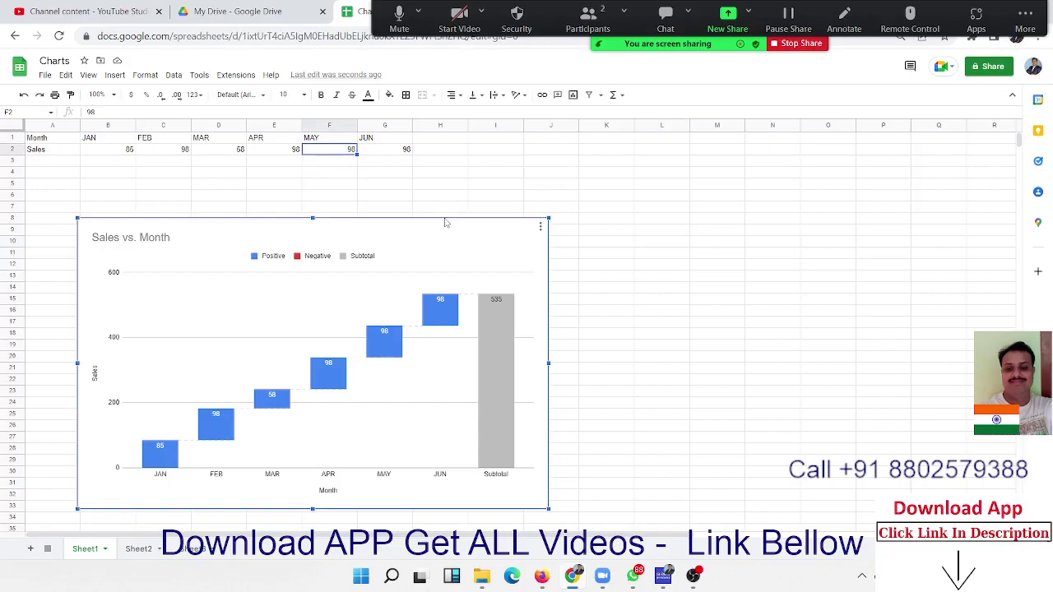
key(Delete)
Step: Insert a new chart from A1:G2 and make it a histogram chart
drag(63, 143, 107, 143)
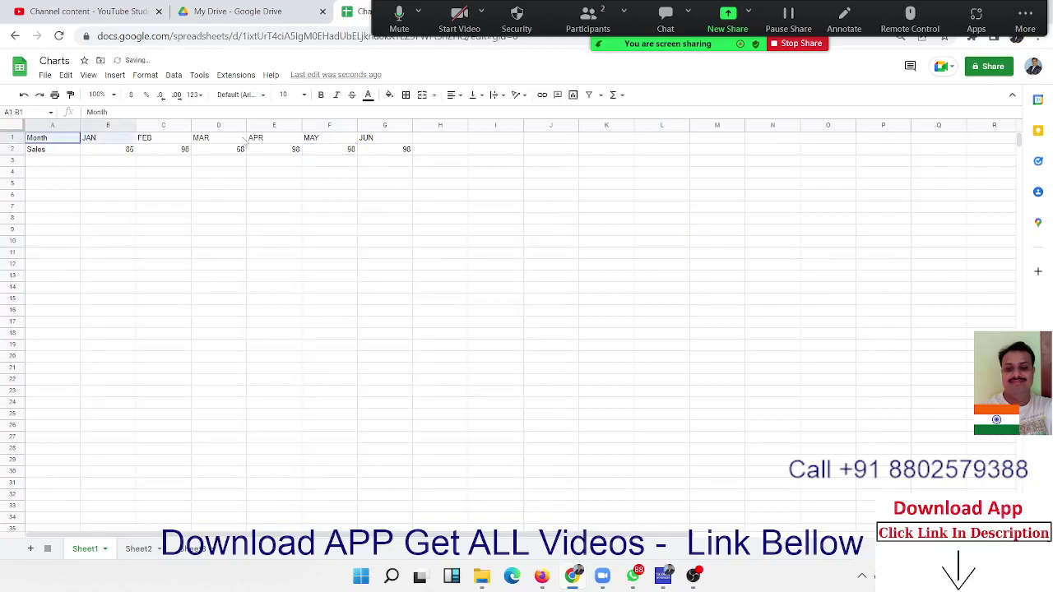
drag(245, 140, 406, 150)
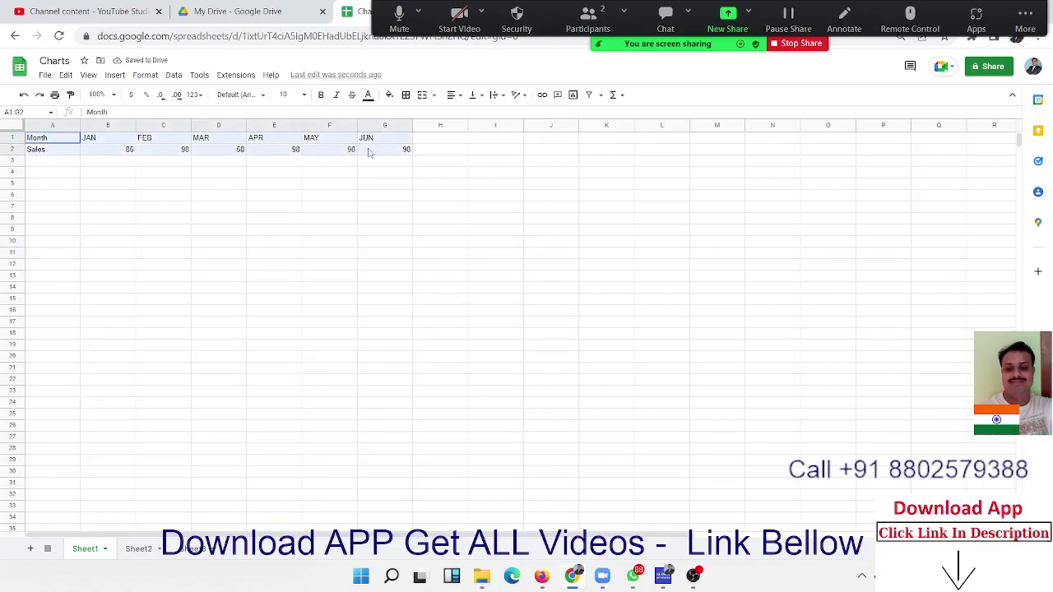
click(115, 76)
click(149, 179)
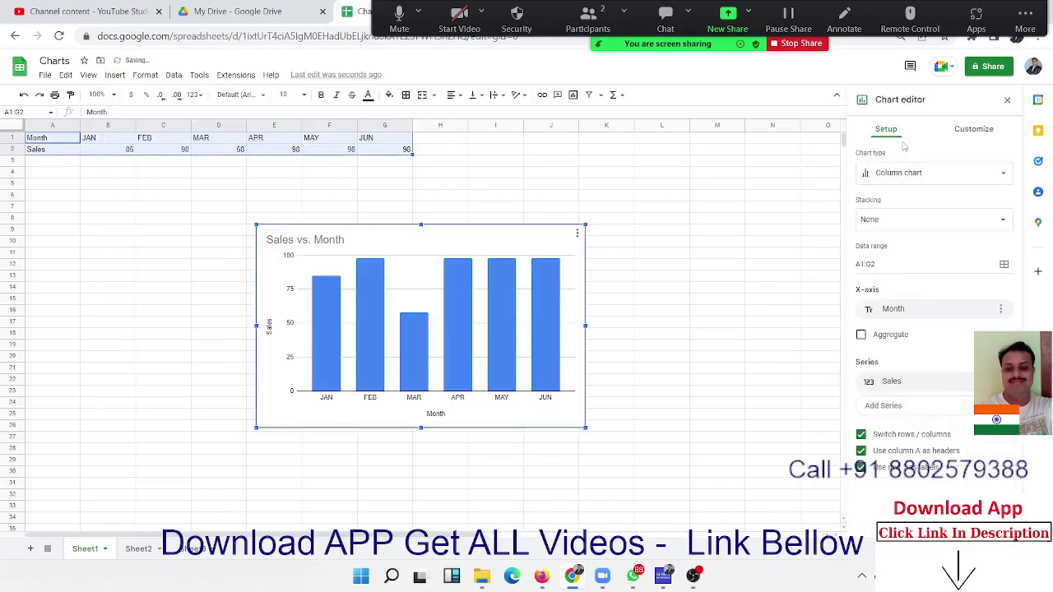
click(909, 178)
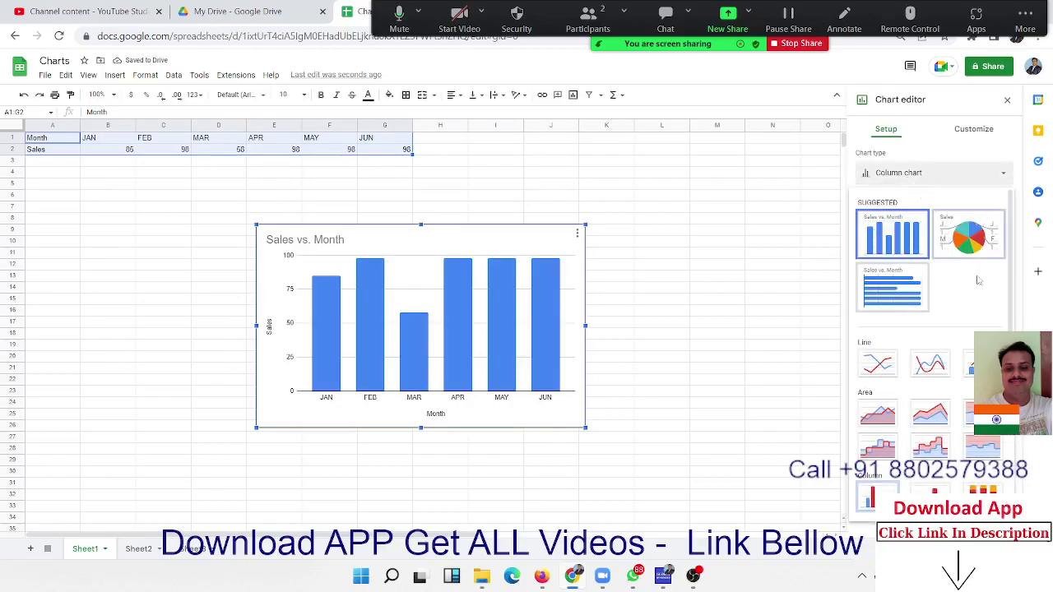
scroll(977, 280, down, 2)
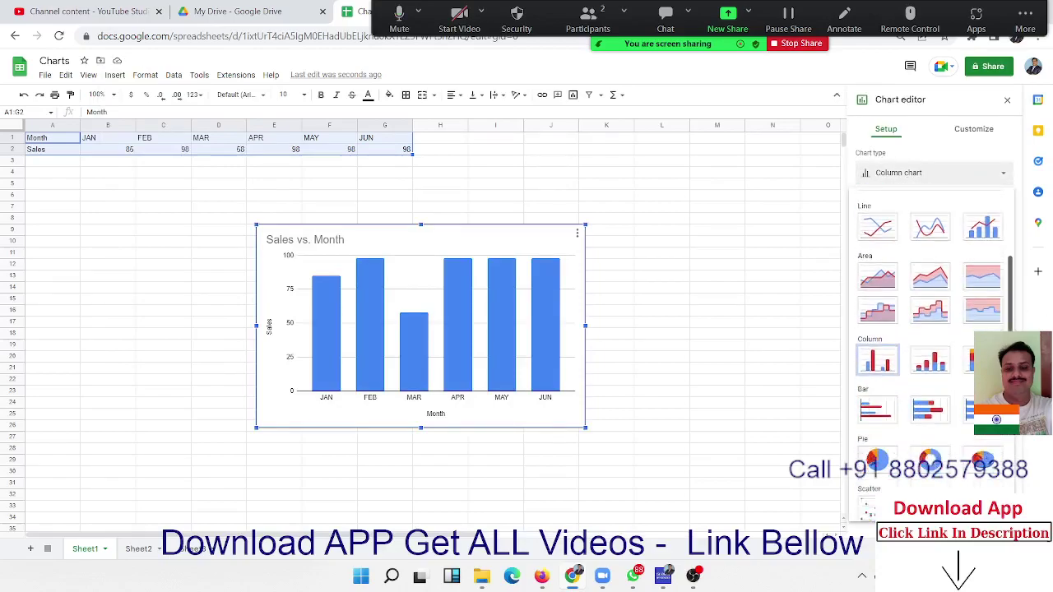
scroll(950, 417, down, 2)
scroll(950, 417, down, 1)
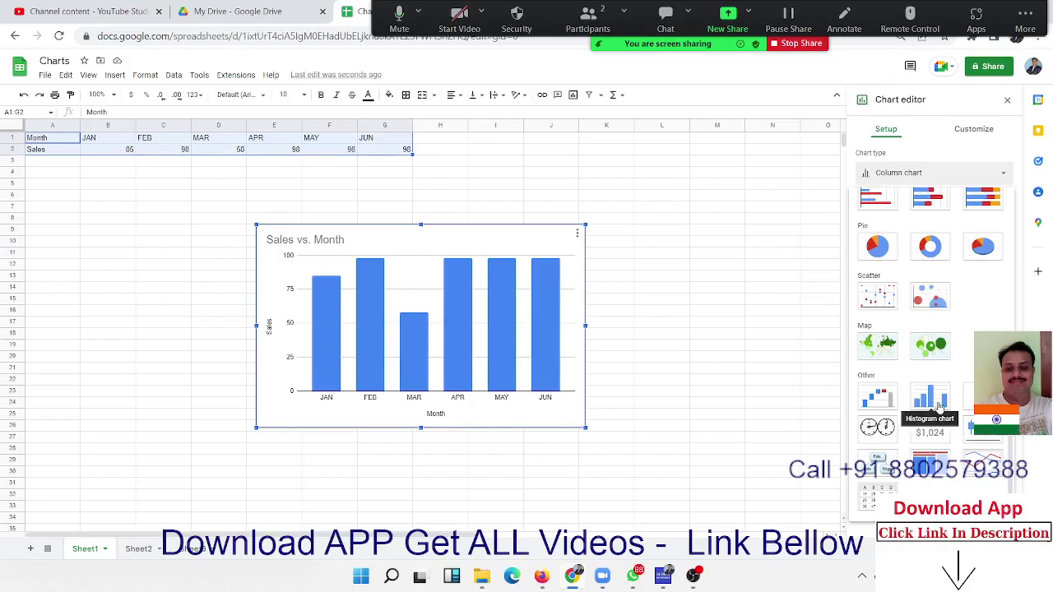
click(944, 411)
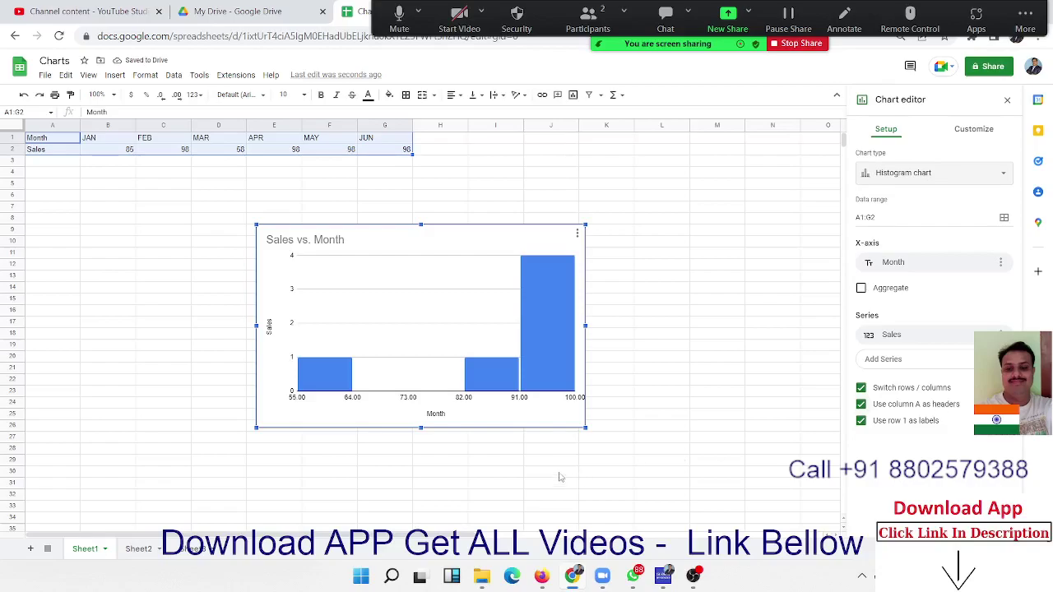
Step: Enlarge the histogram and expand its Horizontal axis customization settings
drag(585, 428, 665, 477)
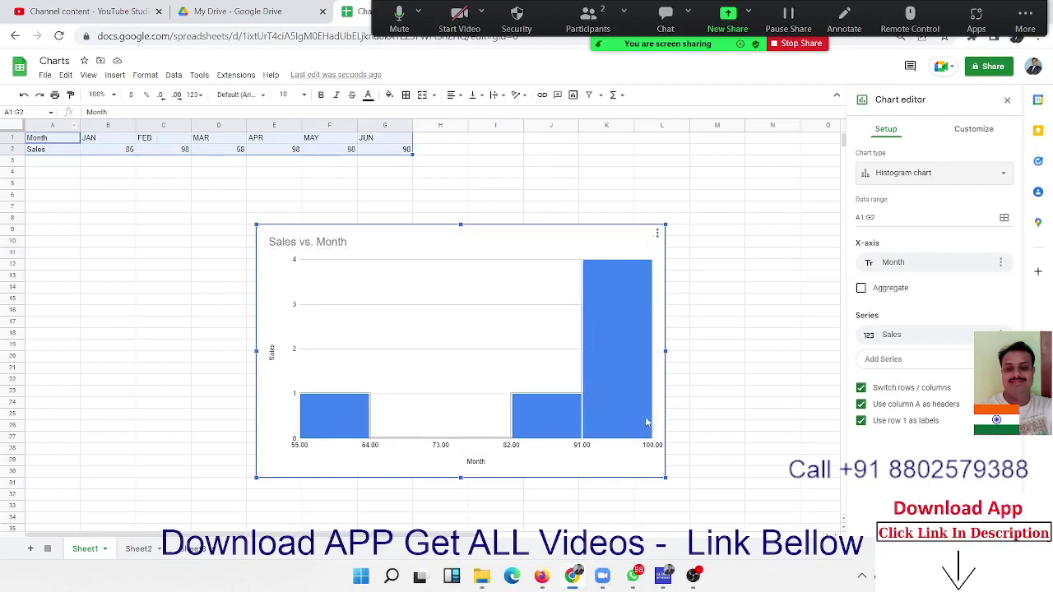
click(958, 129)
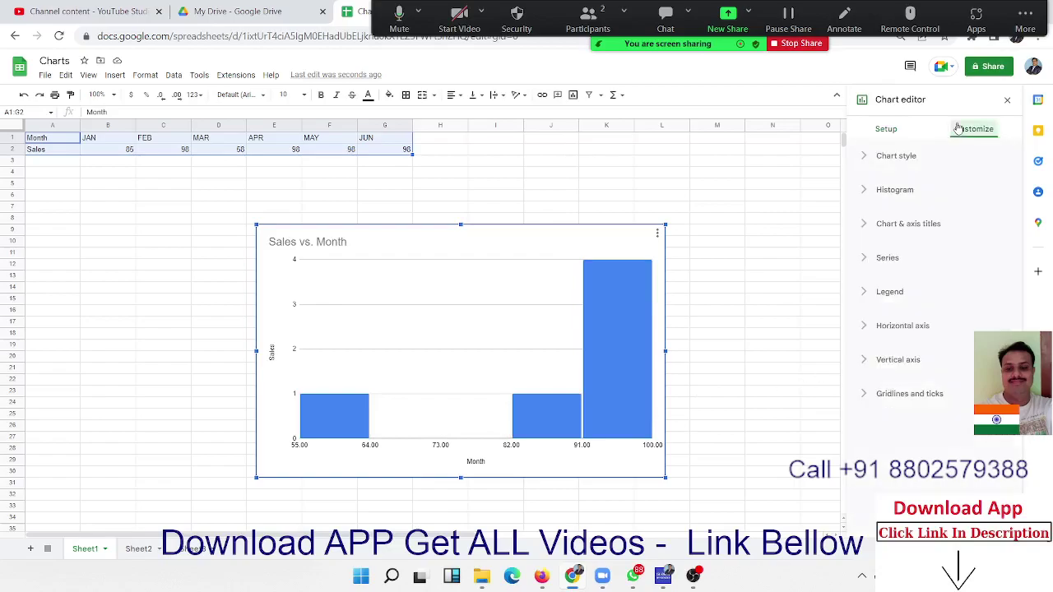
click(903, 190)
click(902, 190)
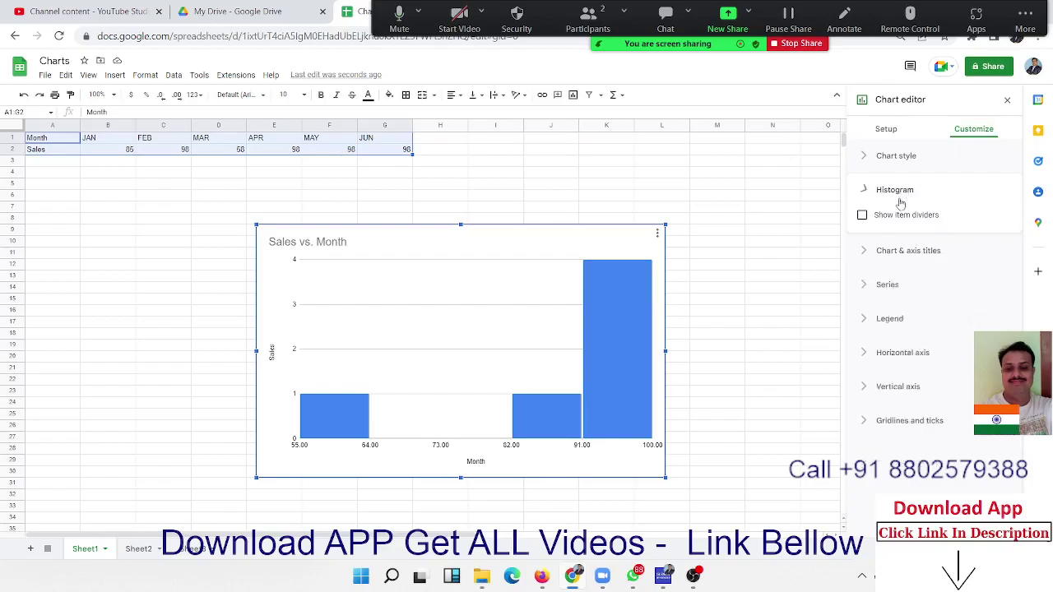
click(891, 226)
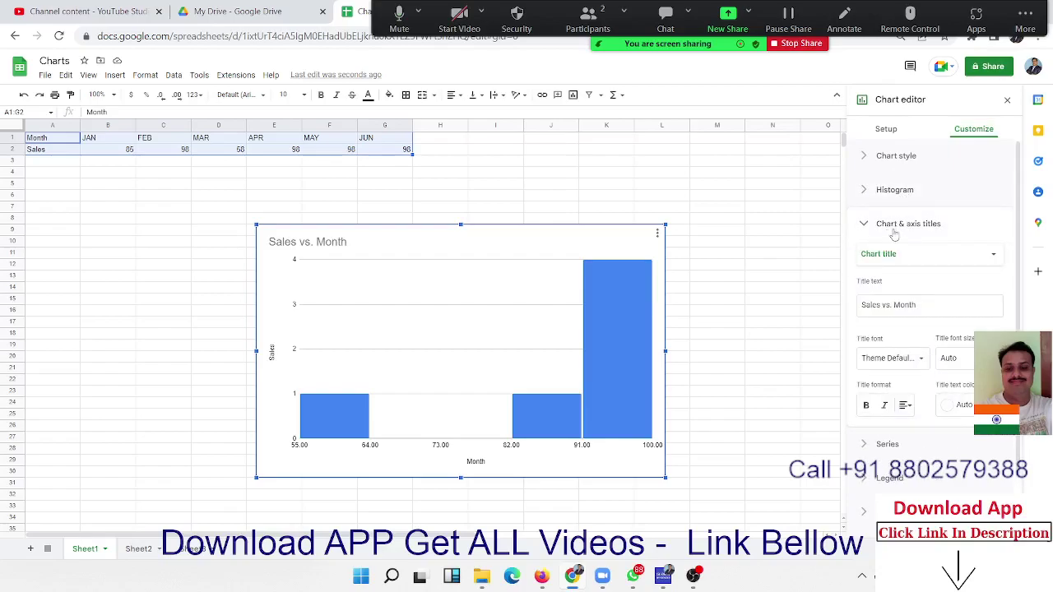
click(895, 233)
click(889, 264)
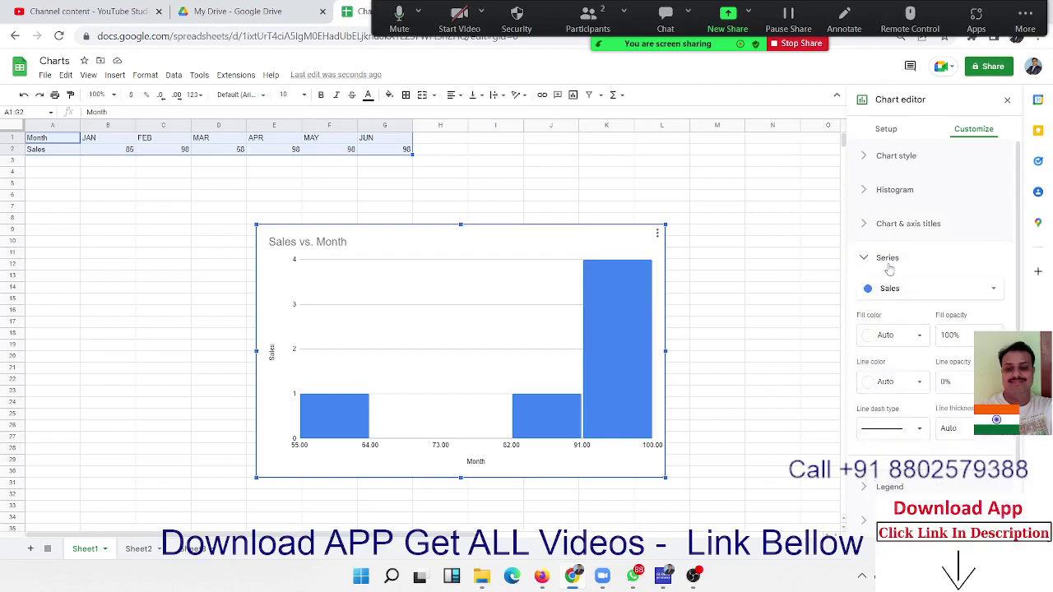
click(888, 264)
click(890, 296)
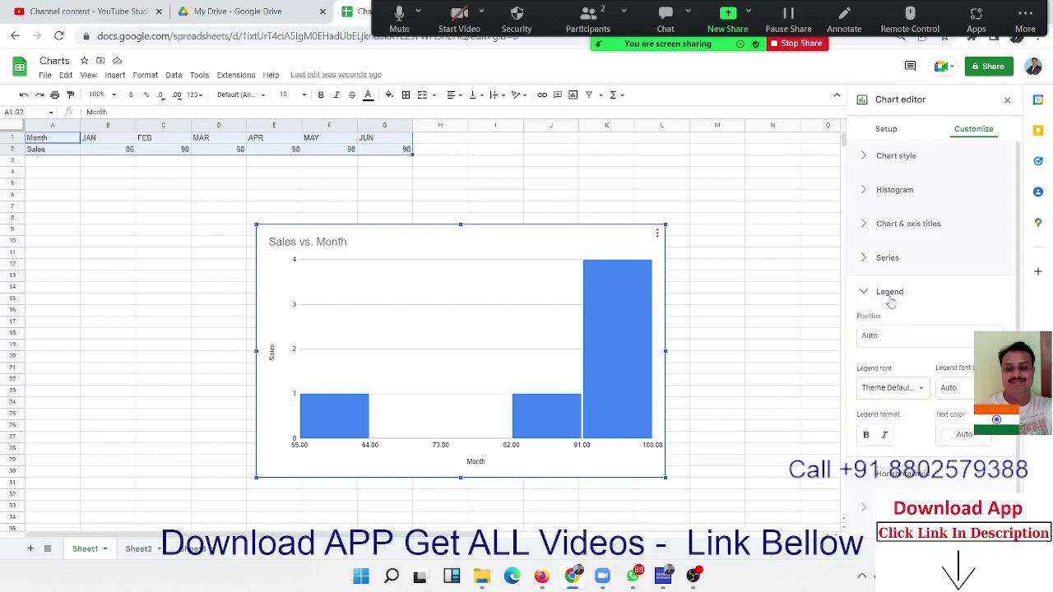
click(891, 296)
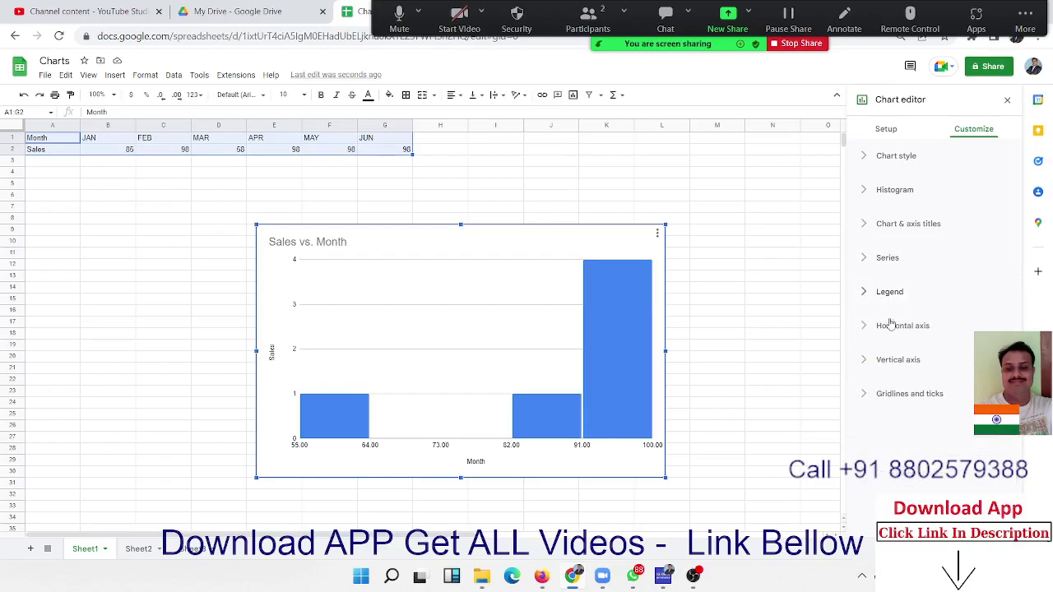
click(889, 332)
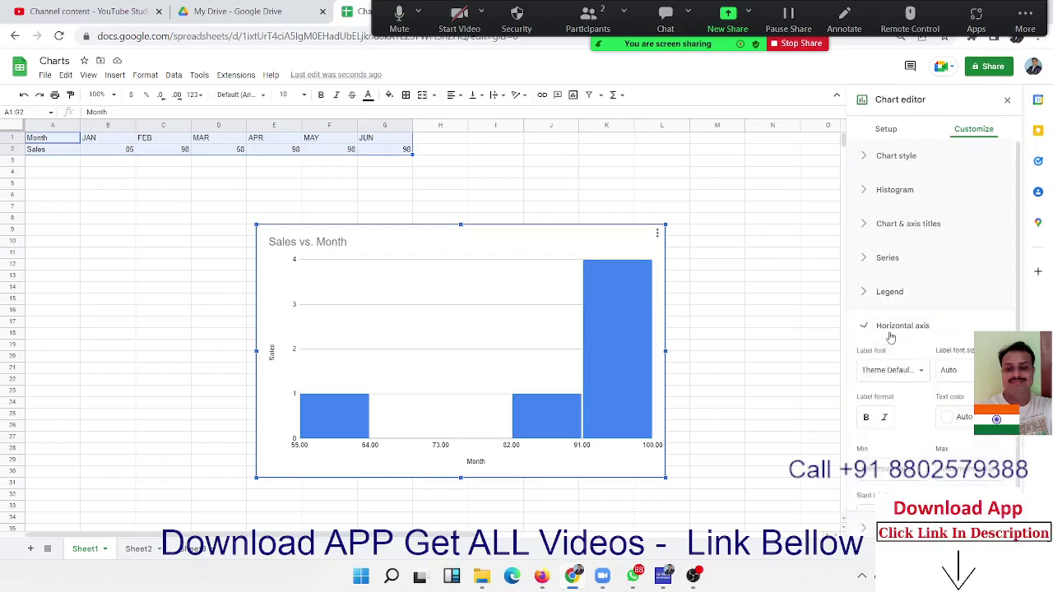
click(890, 336)
click(890, 336)
Step: Set the horizontal axis label text colour to dark blue
click(954, 425)
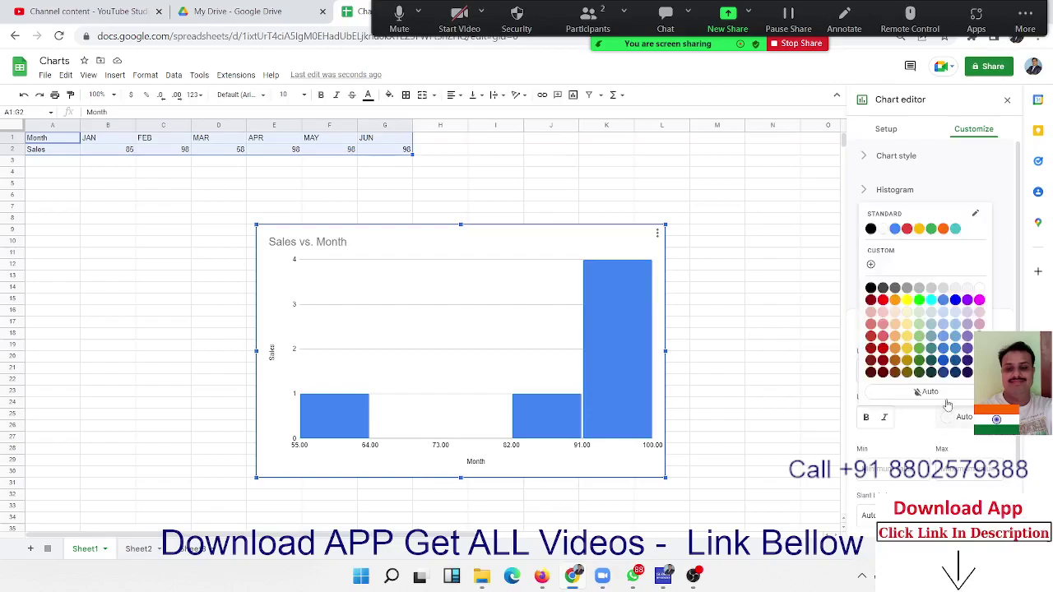
click(942, 374)
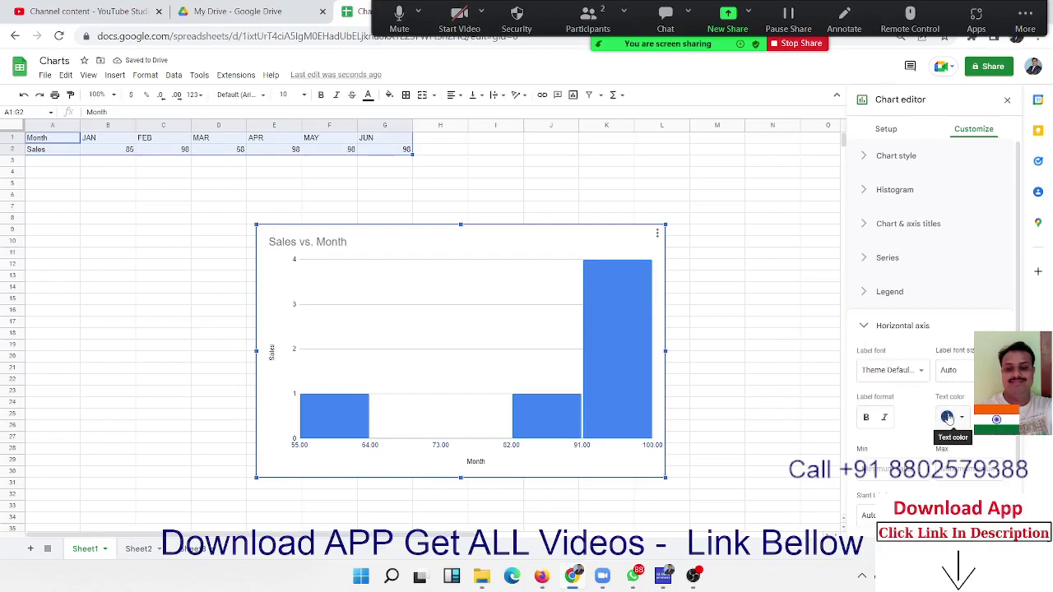
click(893, 469)
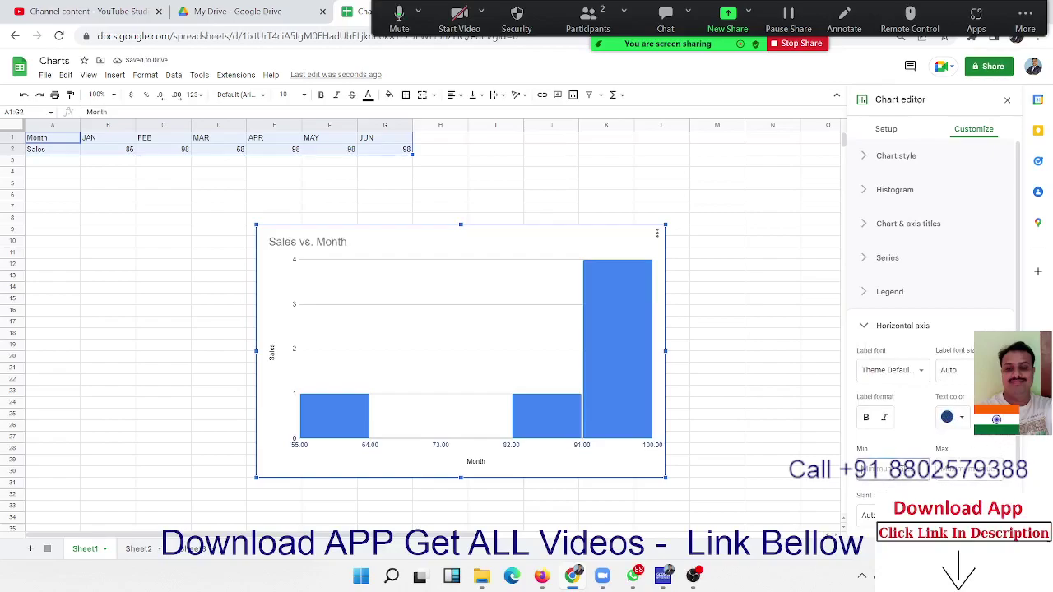
scroll(1018, 450, down, 1)
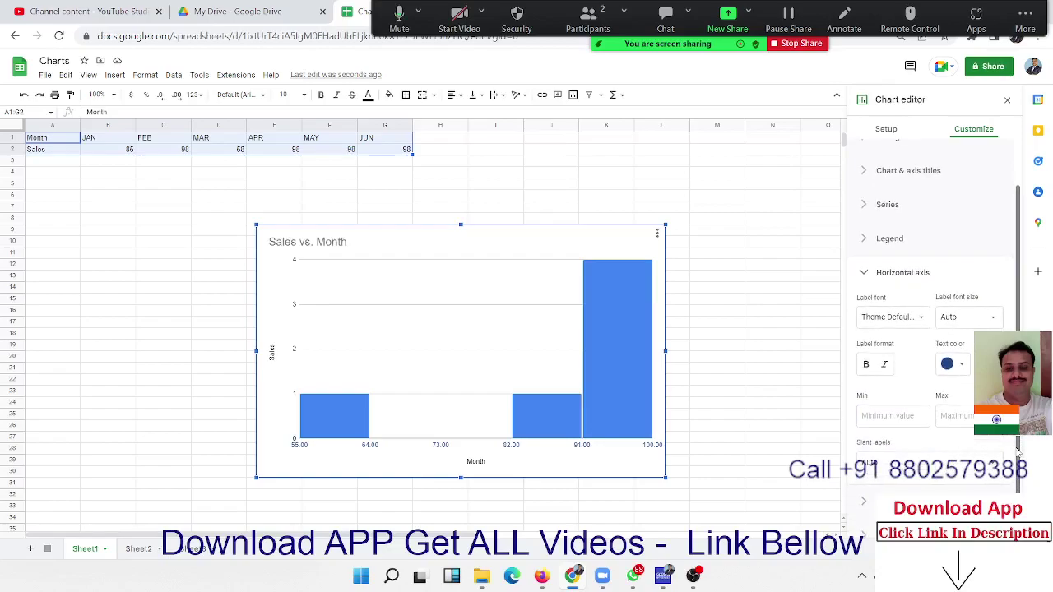
Step: Set the horizontal axis minimum to 0 and maximum to 100
click(908, 420)
text(0)
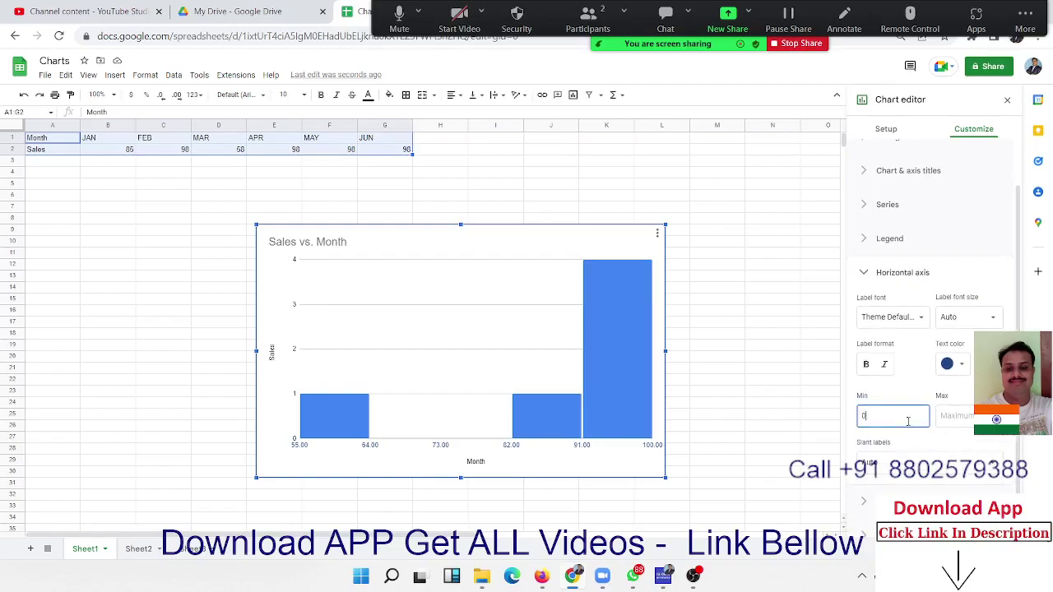
click(947, 420)
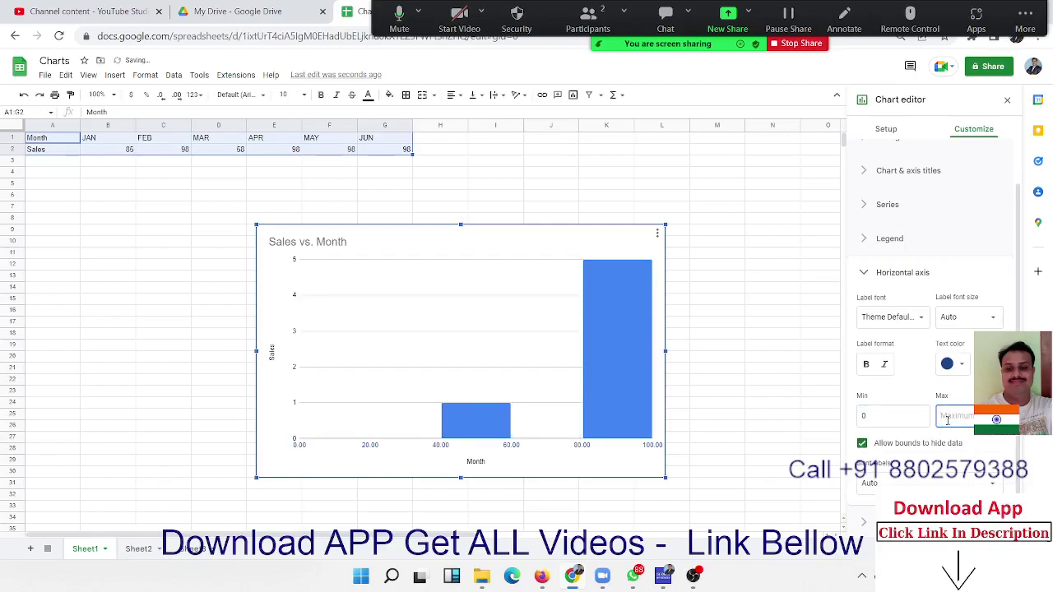
text(100)
scroll(991, 457, down, 1)
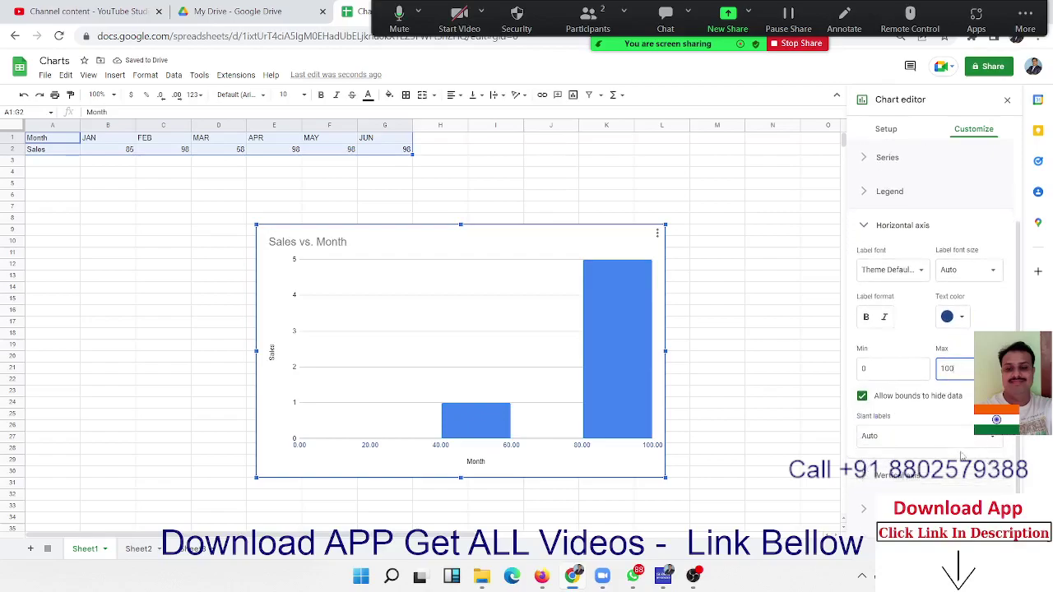
Step: Try 30° label slant and the Allow bounds option, then return slant labels to Auto
click(921, 436)
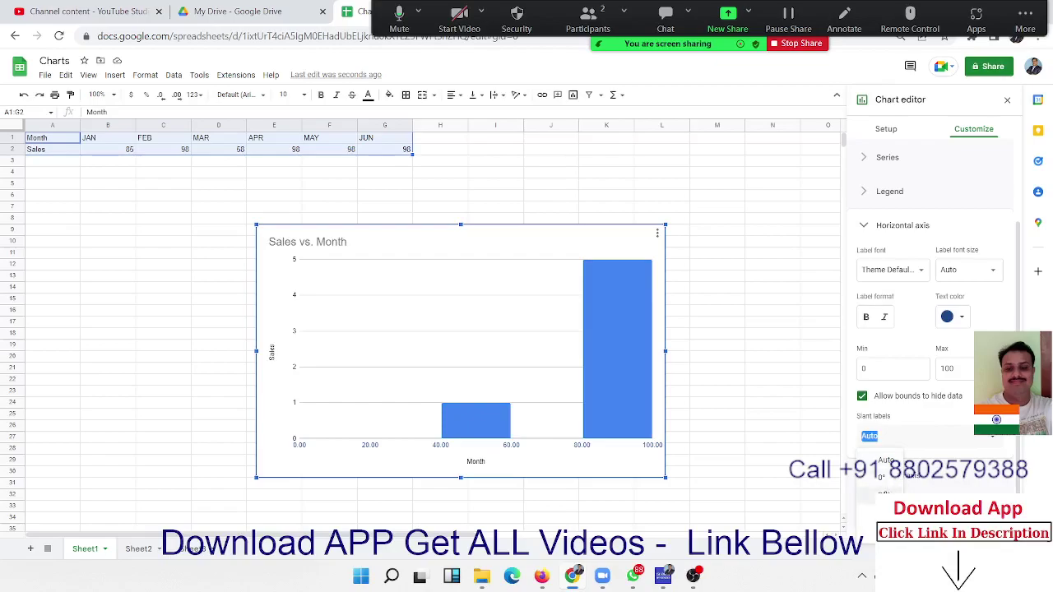
click(874, 494)
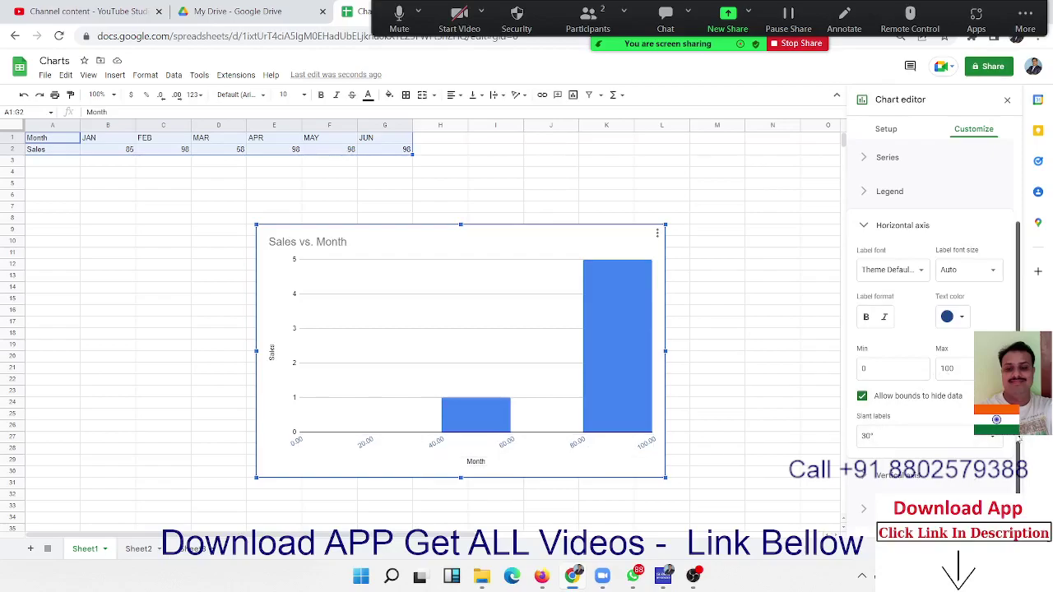
scroll(1019, 442, up, 1)
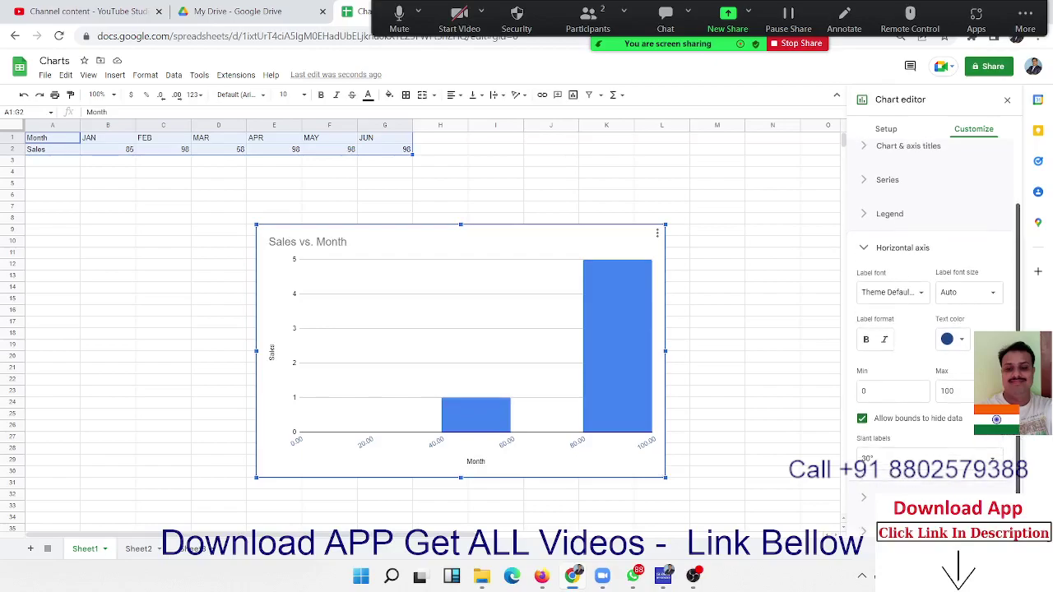
scroll(1019, 441, up, 1)
click(941, 437)
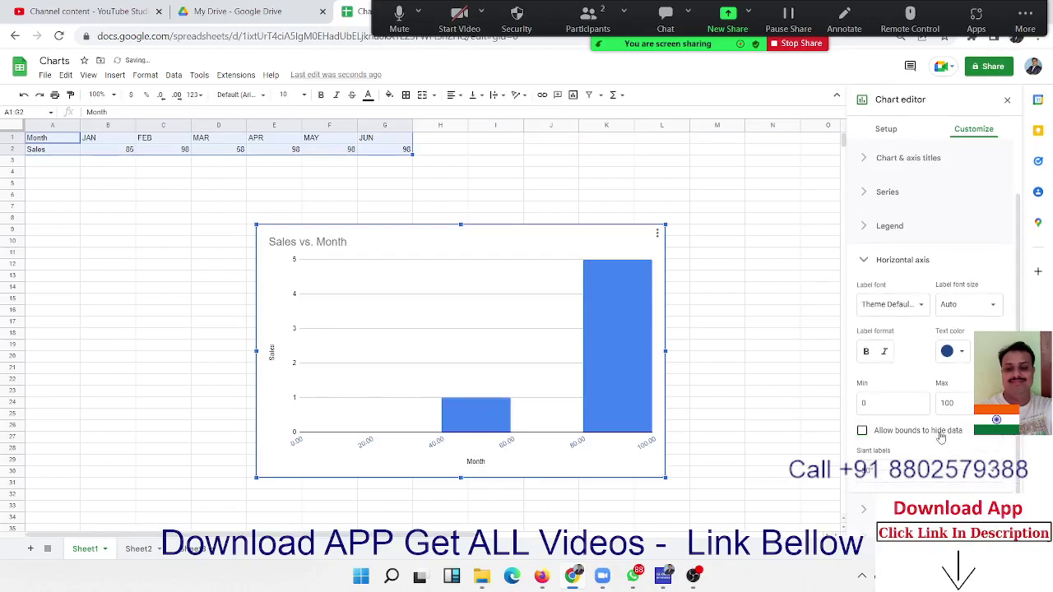
click(940, 437)
scroll(934, 345, down, 1)
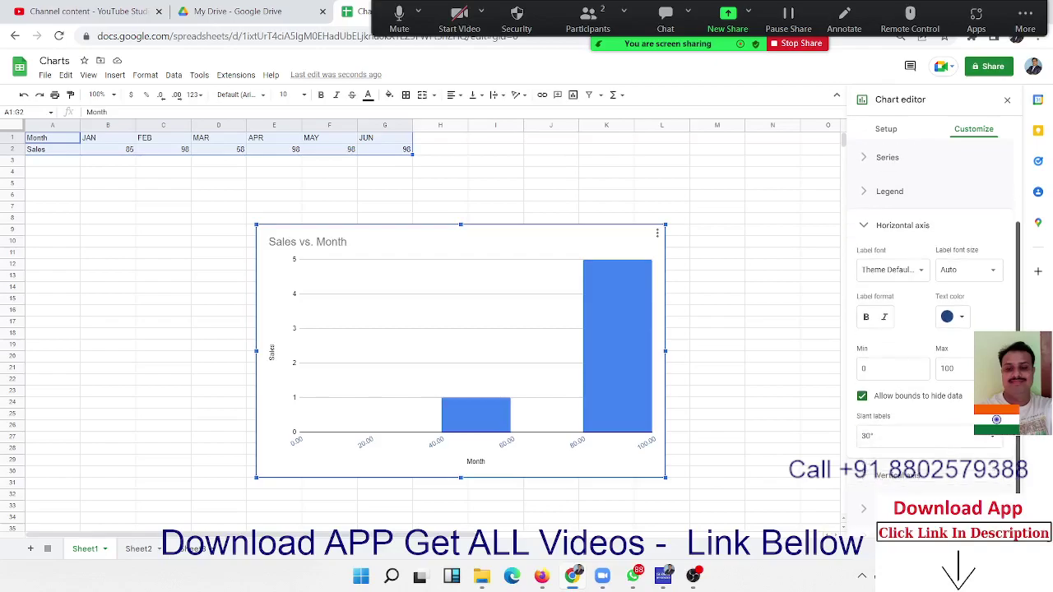
click(885, 438)
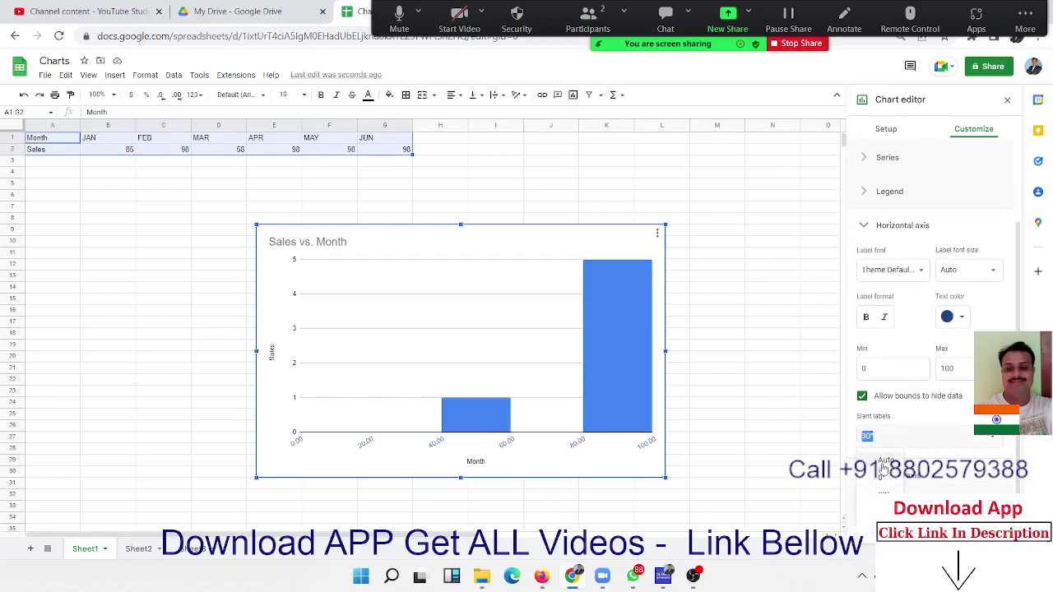
click(884, 462)
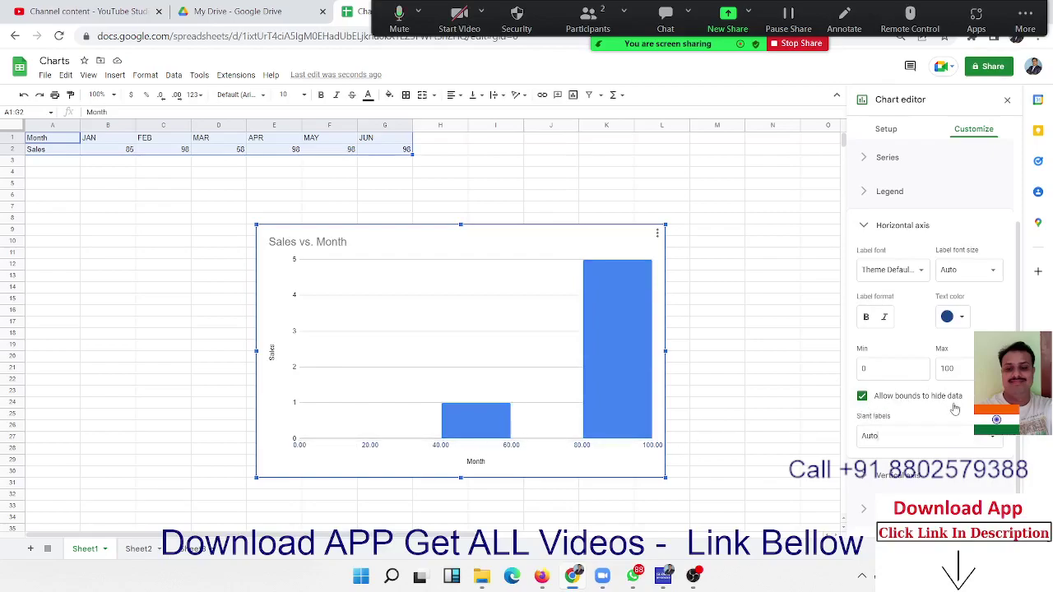
scroll(908, 312, up, 3)
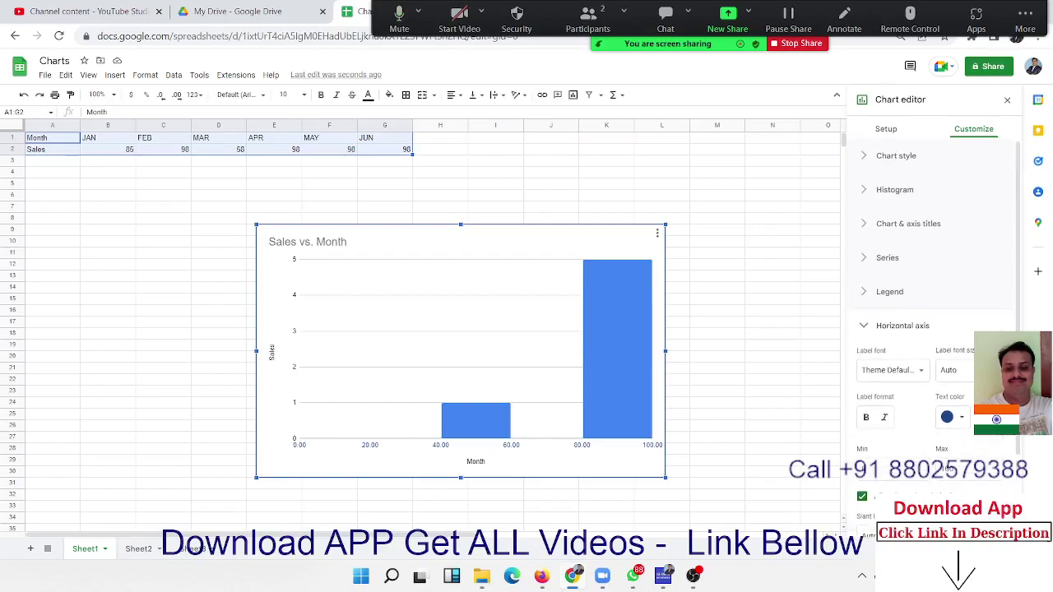
Step: Change the Sales vs. Month chart to a radar chart
click(885, 130)
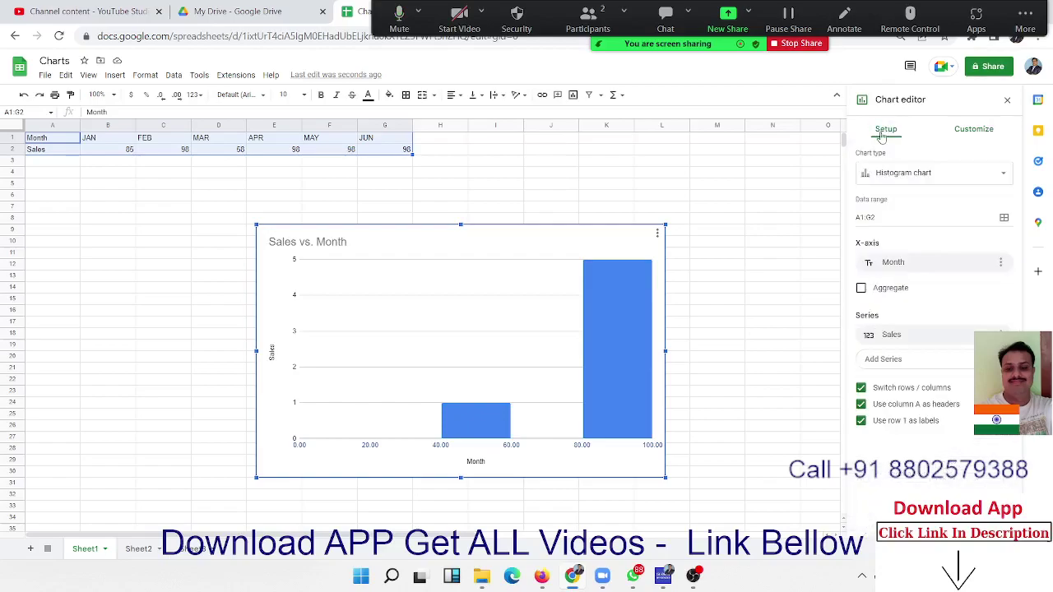
click(913, 174)
scroll(935, 333, down, 5)
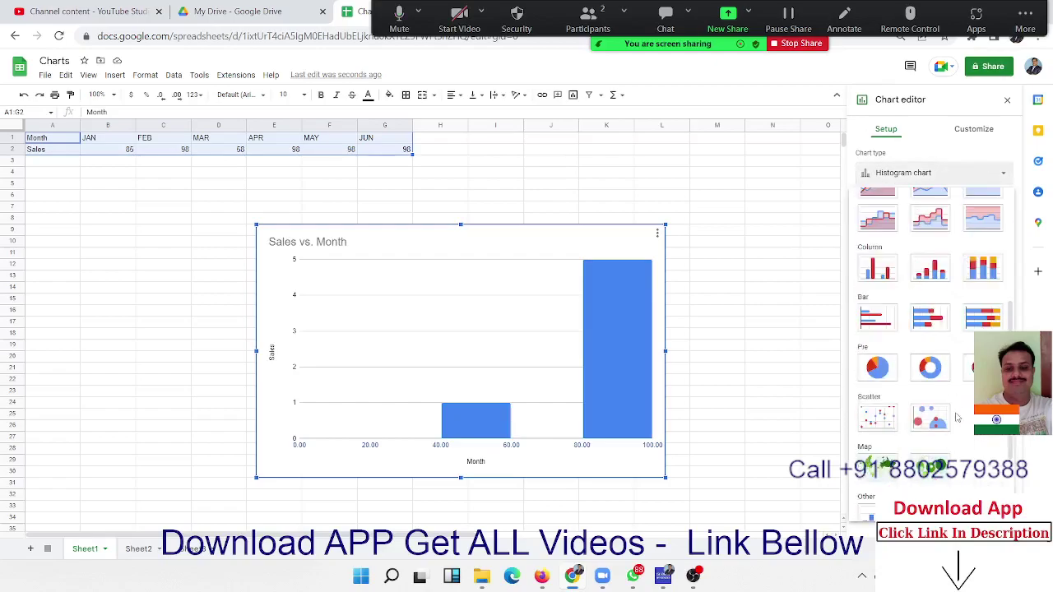
scroll(945, 450, down, 3)
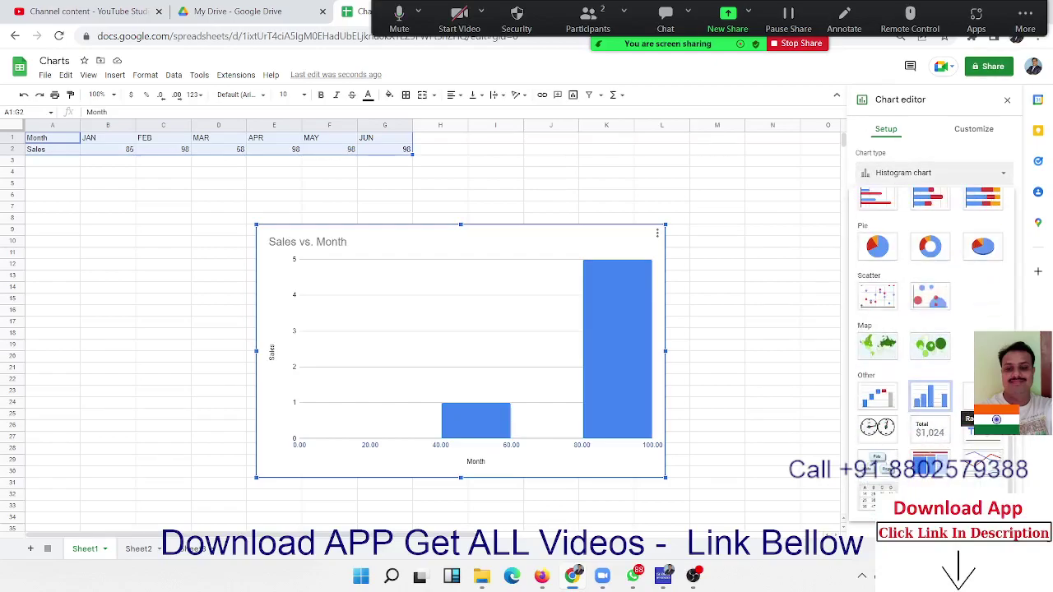
click(983, 396)
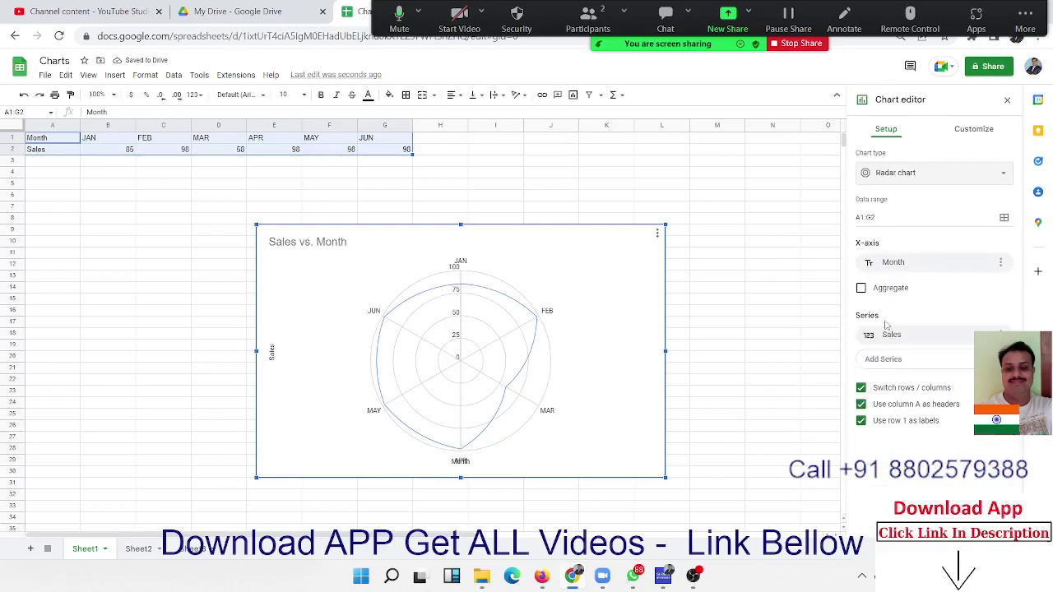
Step: Change the chart to a gauge chart with one dial per month JAN–JUN
click(896, 176)
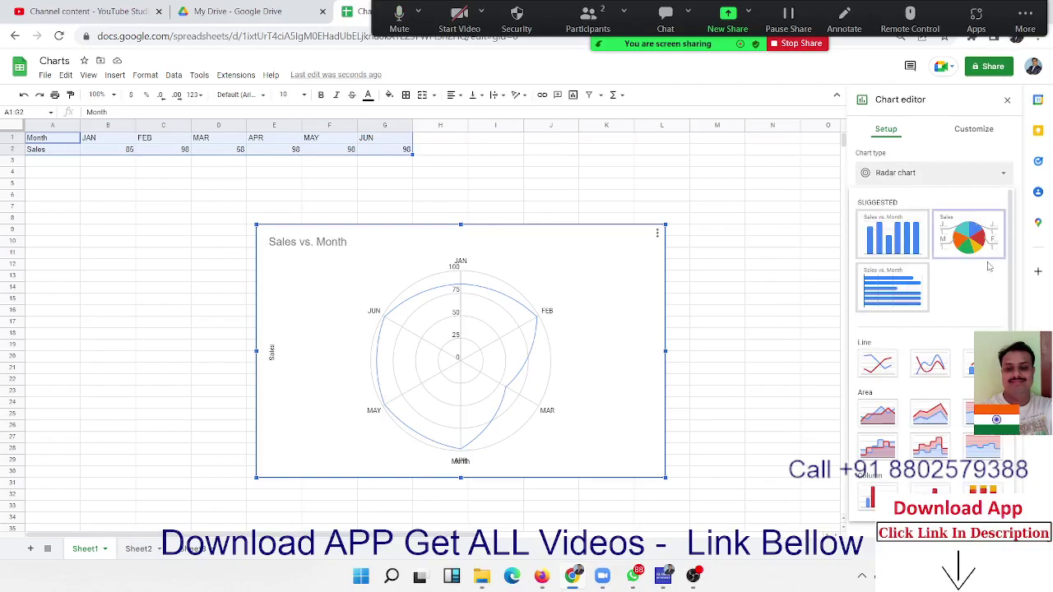
scroll(991, 271, down, 5)
scroll(991, 283, down, 1)
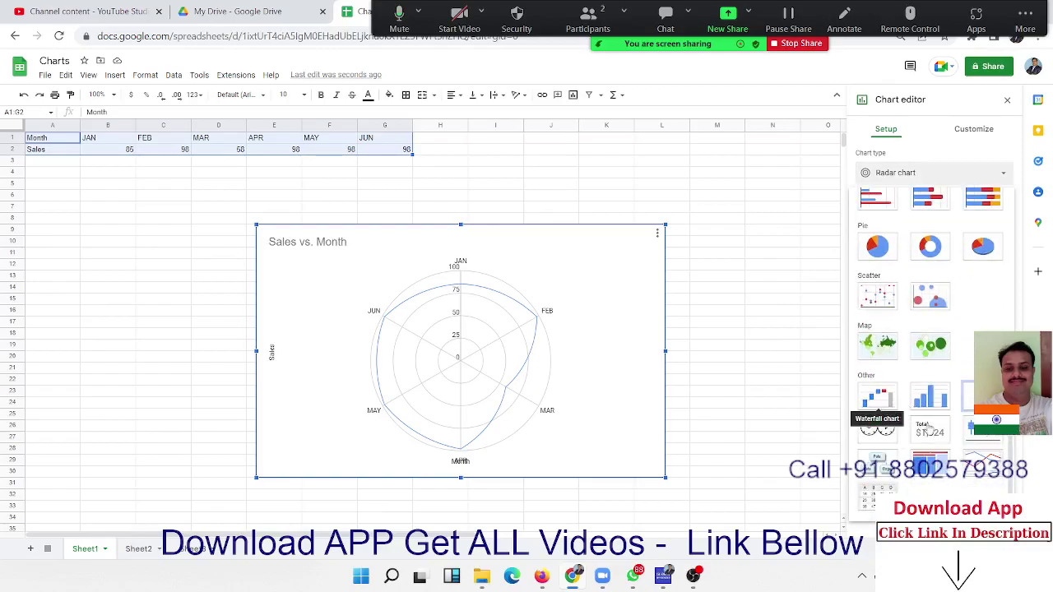
click(877, 436)
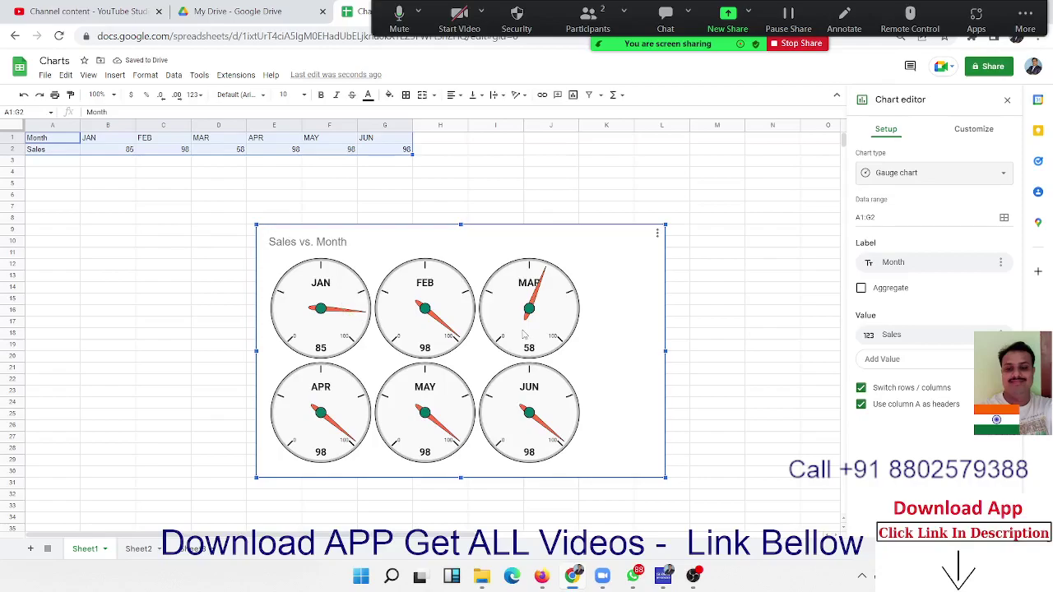
Step: Set the gauge's red range from 0 to 10
click(973, 132)
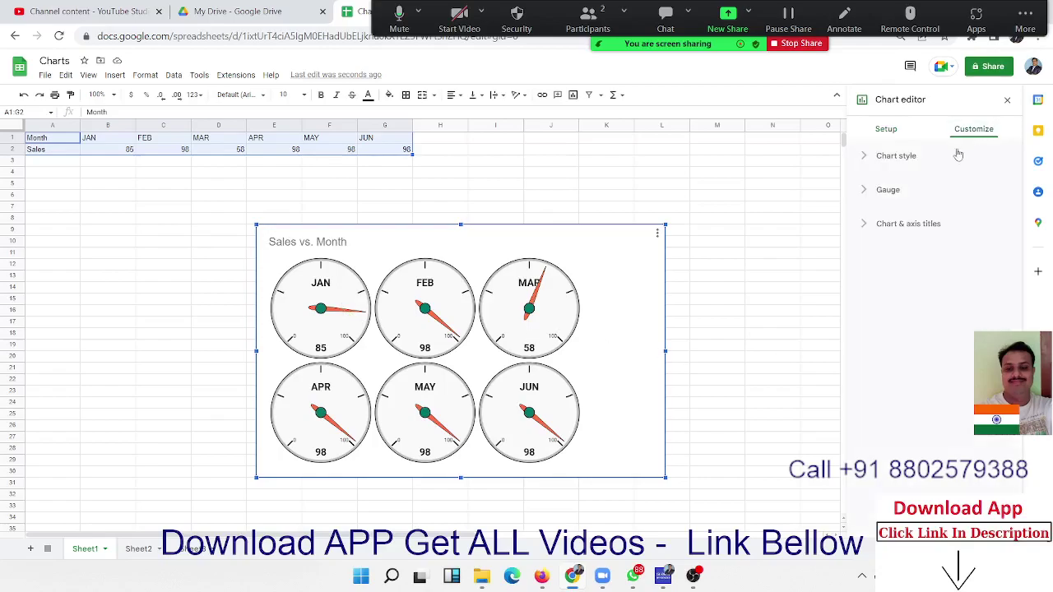
click(910, 192)
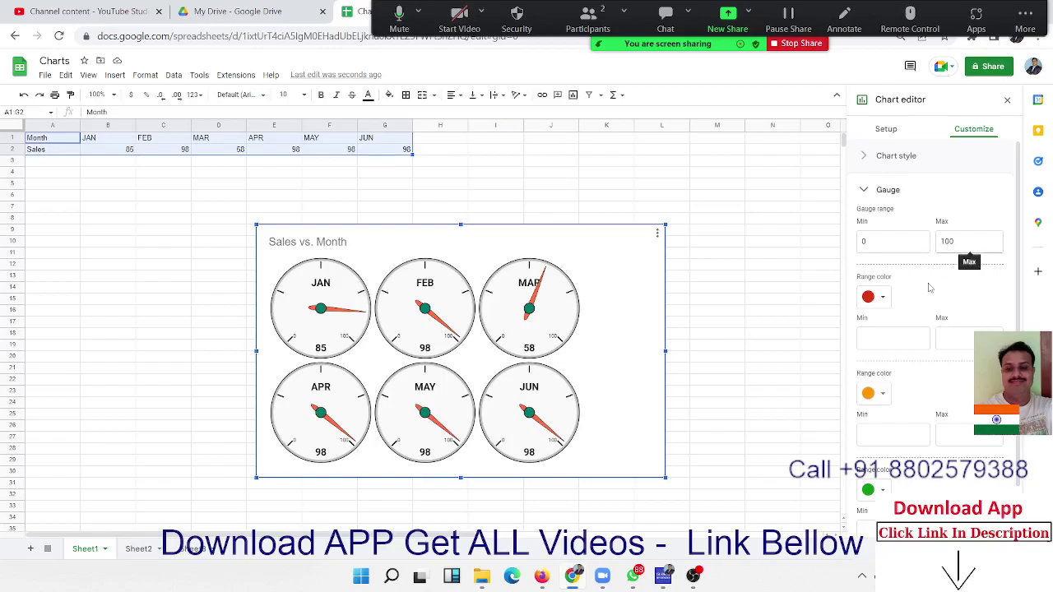
click(883, 336)
text(0)
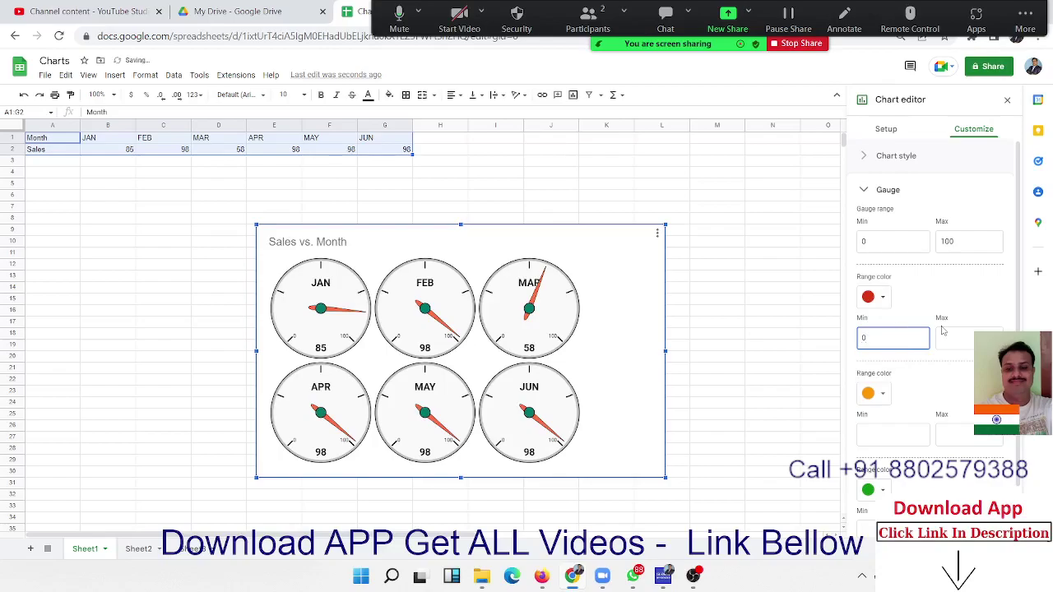
click(952, 341)
text(50)
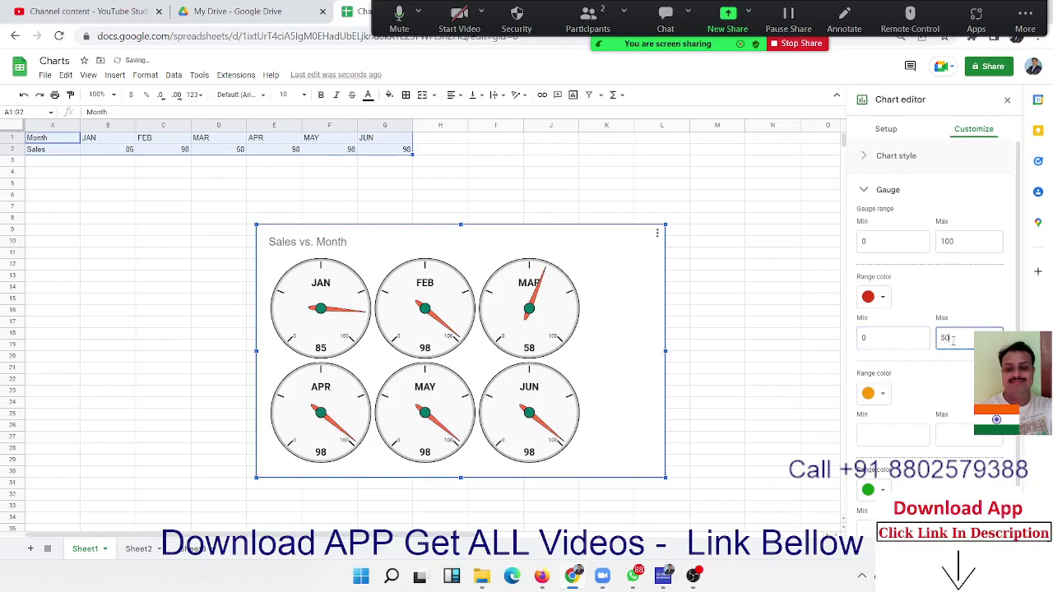
click(893, 339)
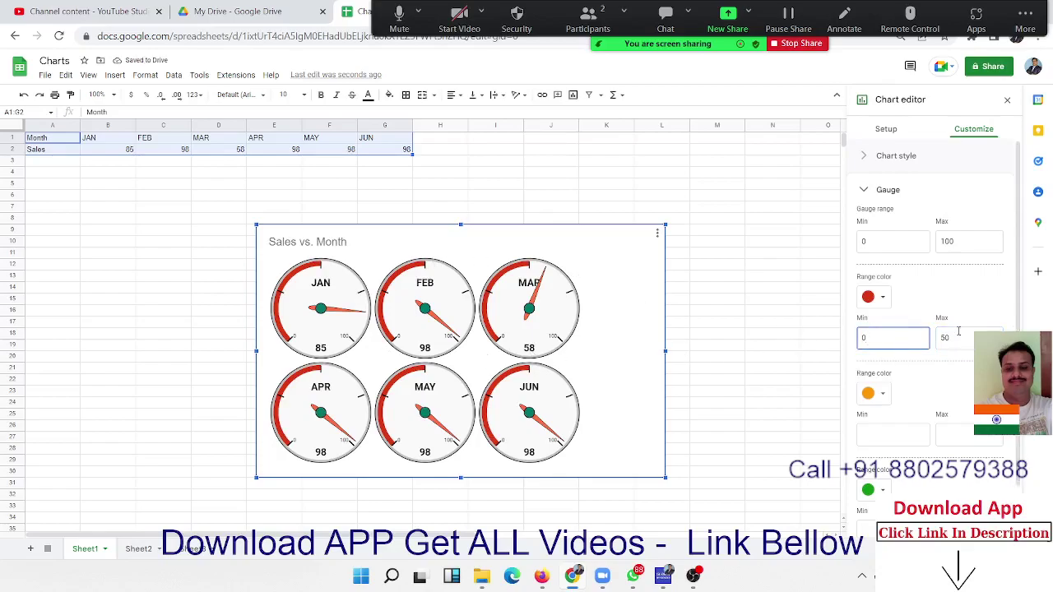
drag(959, 331, 931, 333)
text(10)
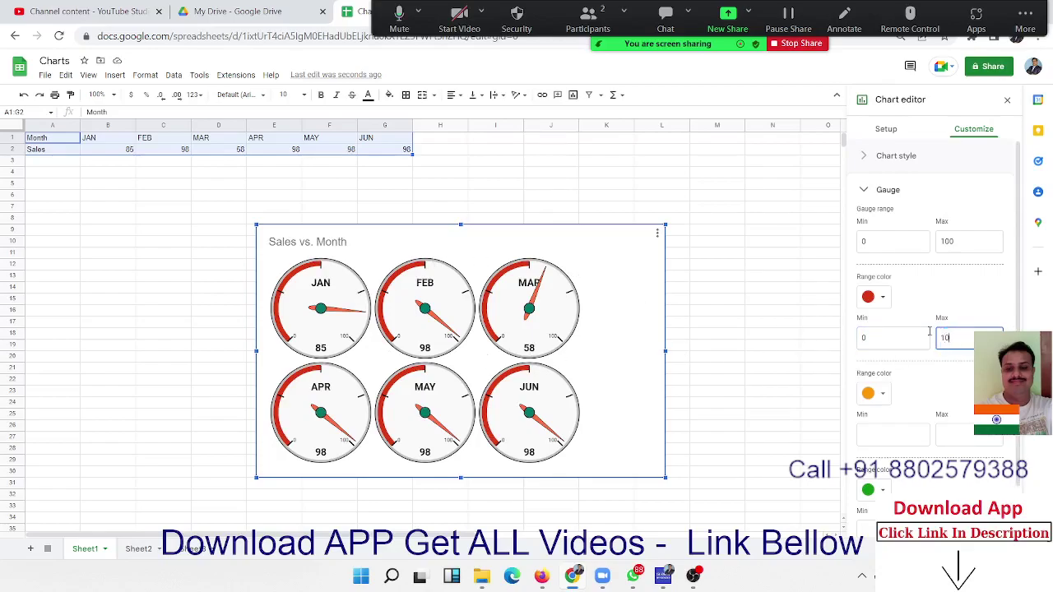
click(929, 331)
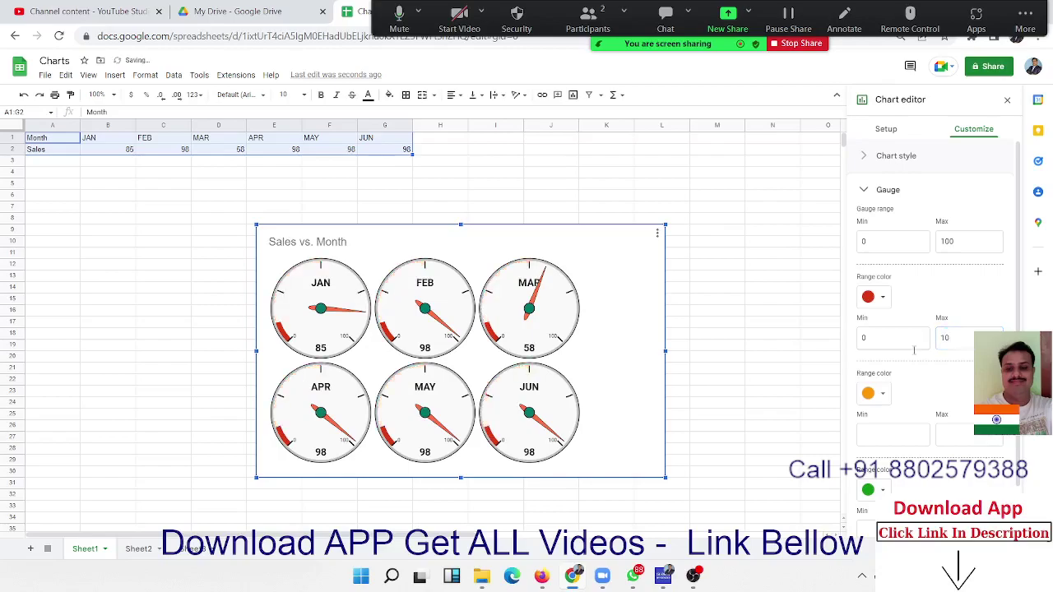
Step: Set the orange range to 12–30 and the green range maximum to 100
click(883, 439)
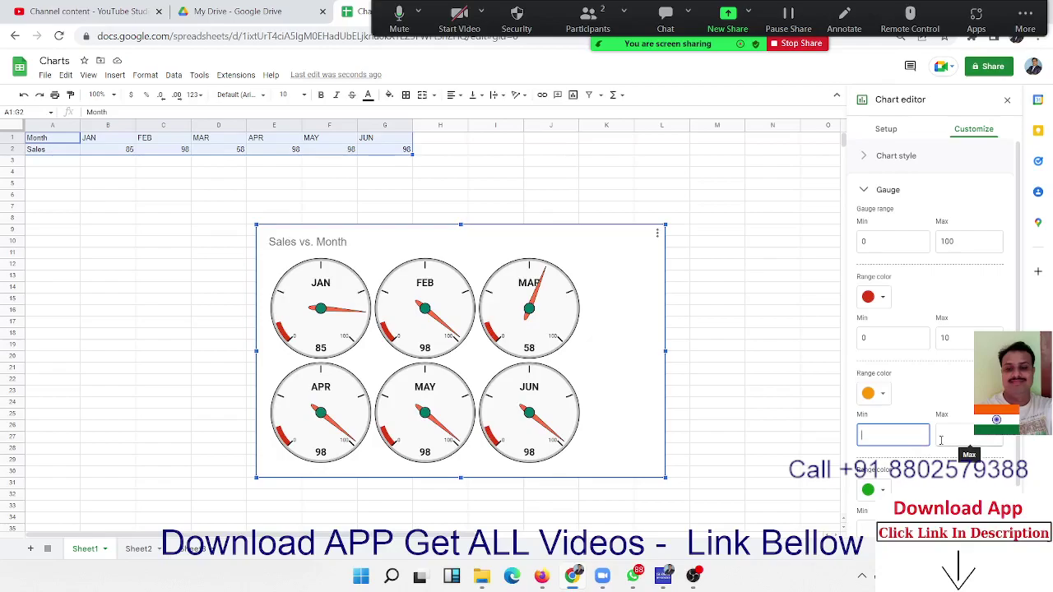
text(10)
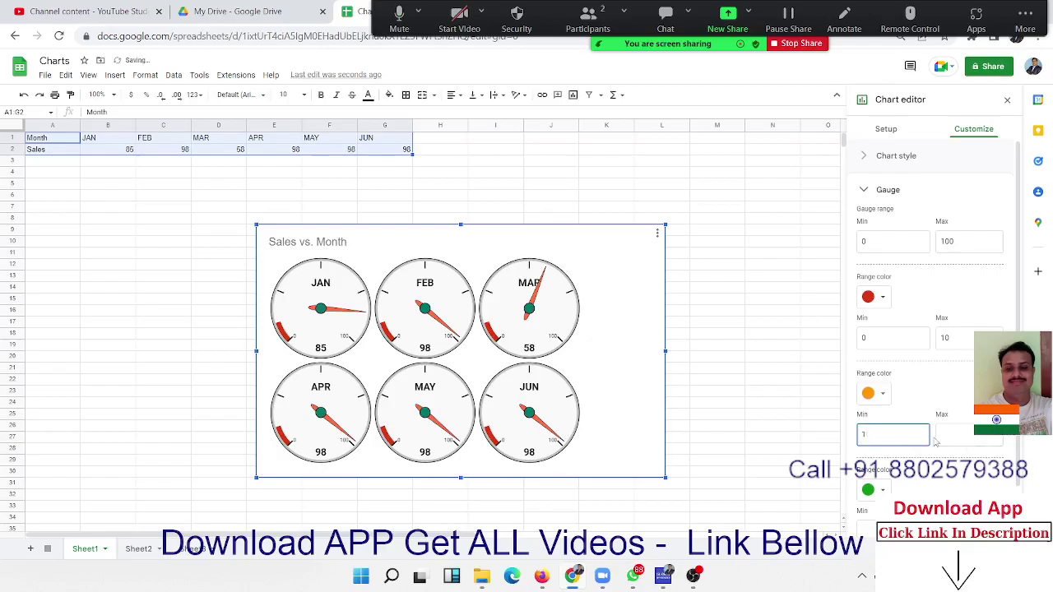
click(952, 437)
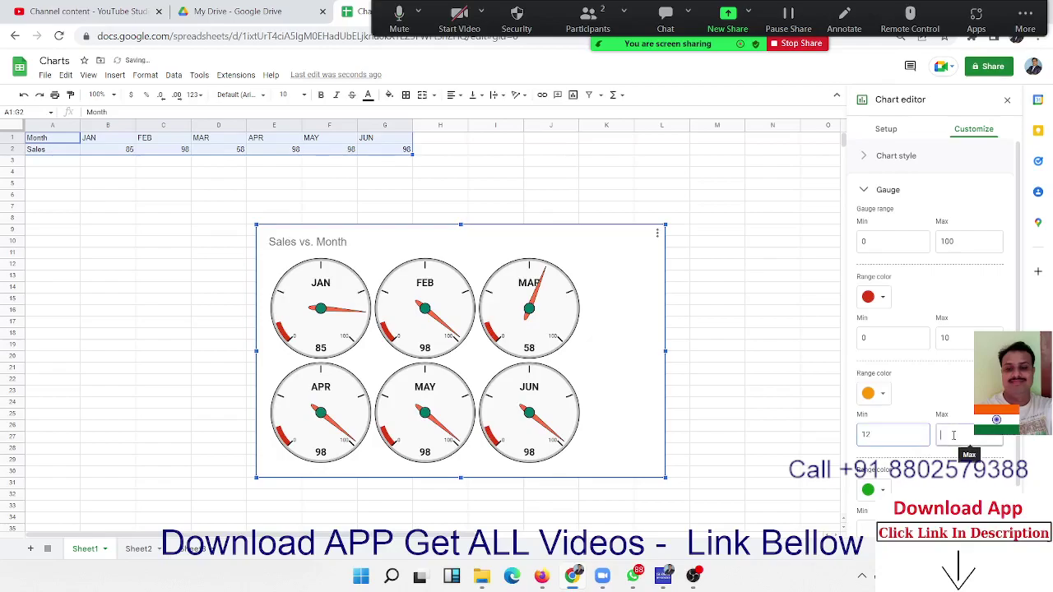
text(30)
scroll(933, 439, down, 1)
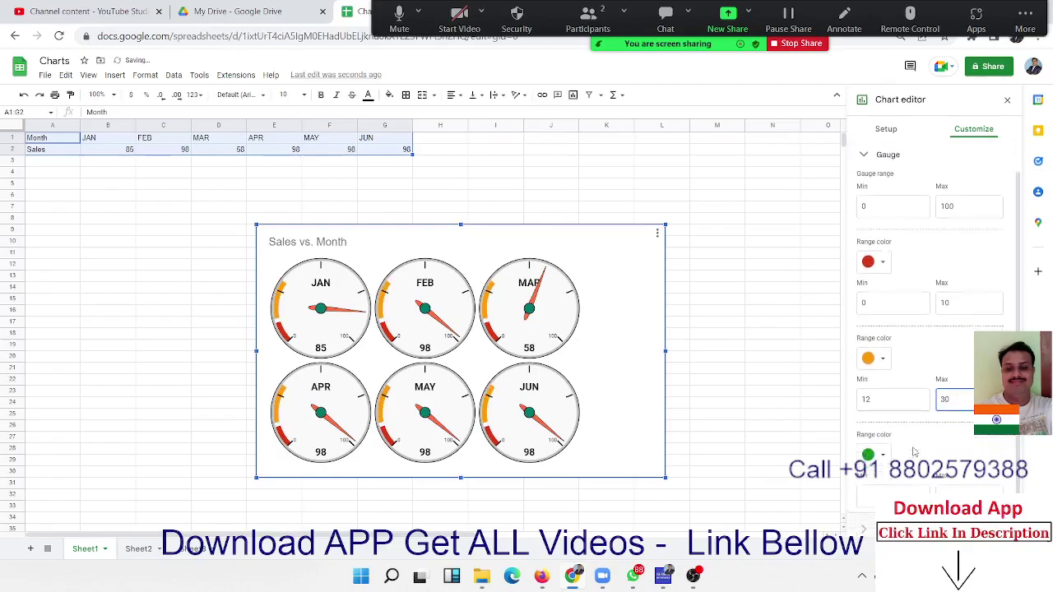
click(886, 475)
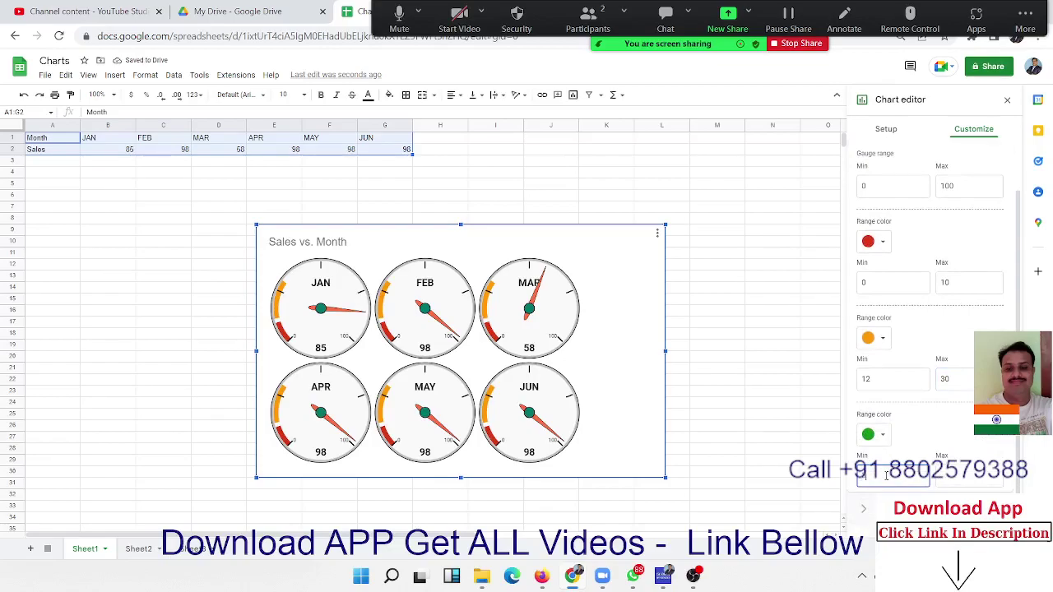
text(30)
click(966, 483)
text(100)
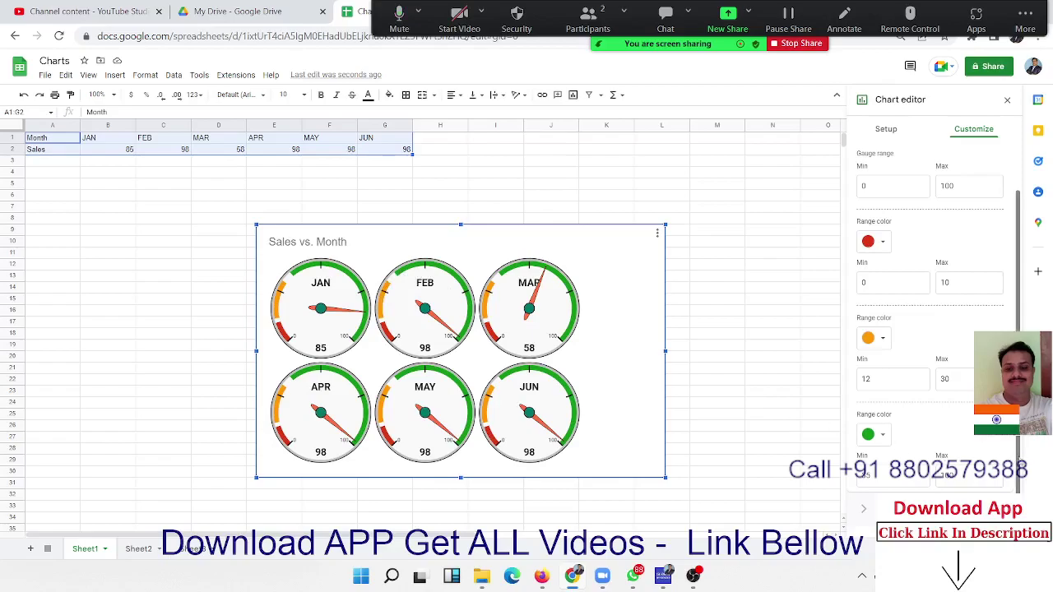
scroll(1018, 247, up, 2)
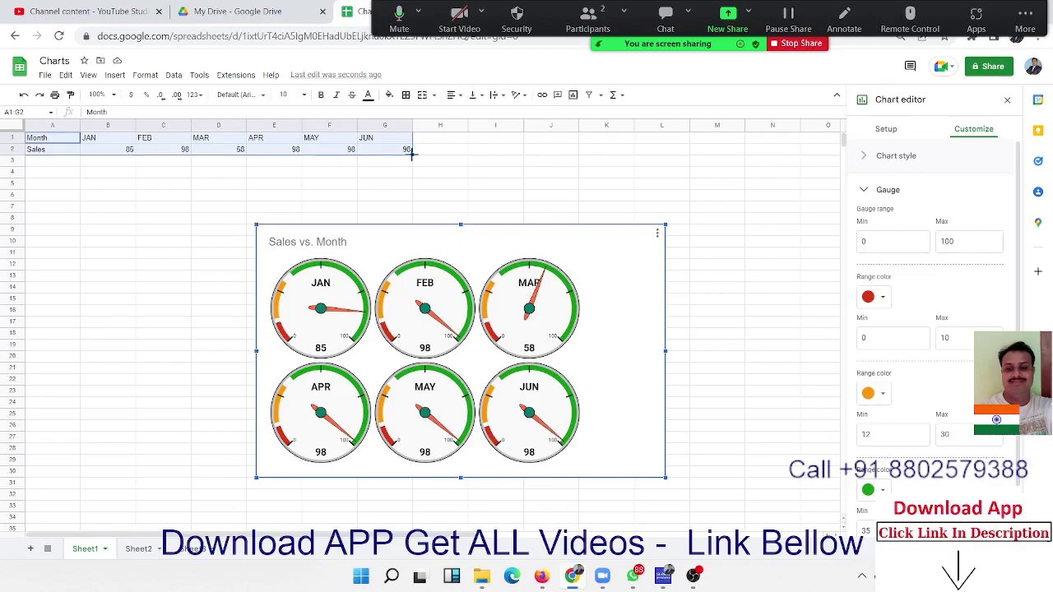
Step: Delete the gauge chart, type Total in H1 and =SUM(B2:G2) in H2, giving 535
click(440, 149)
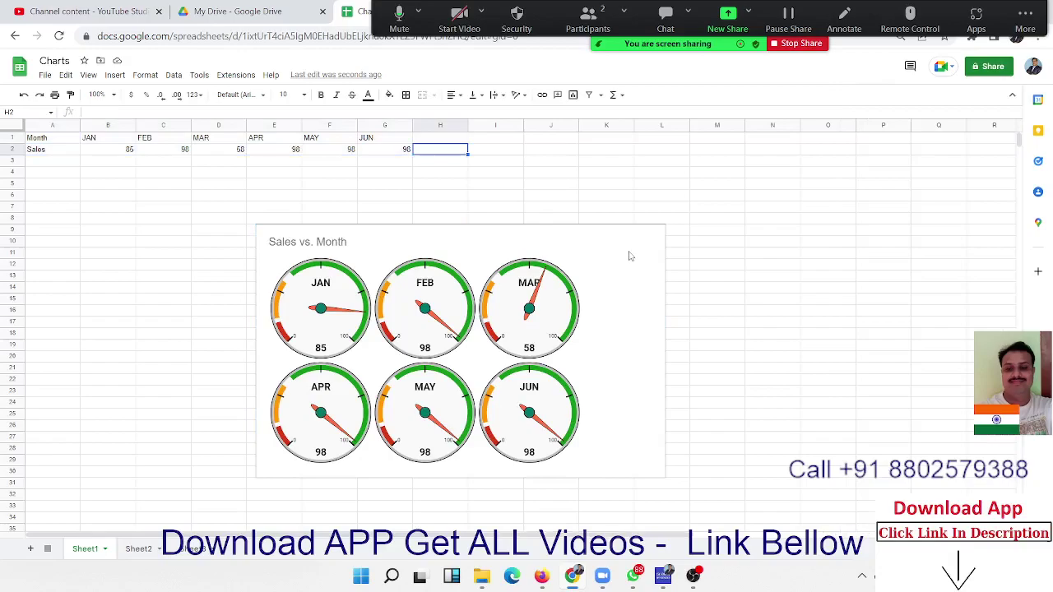
key(Delete)
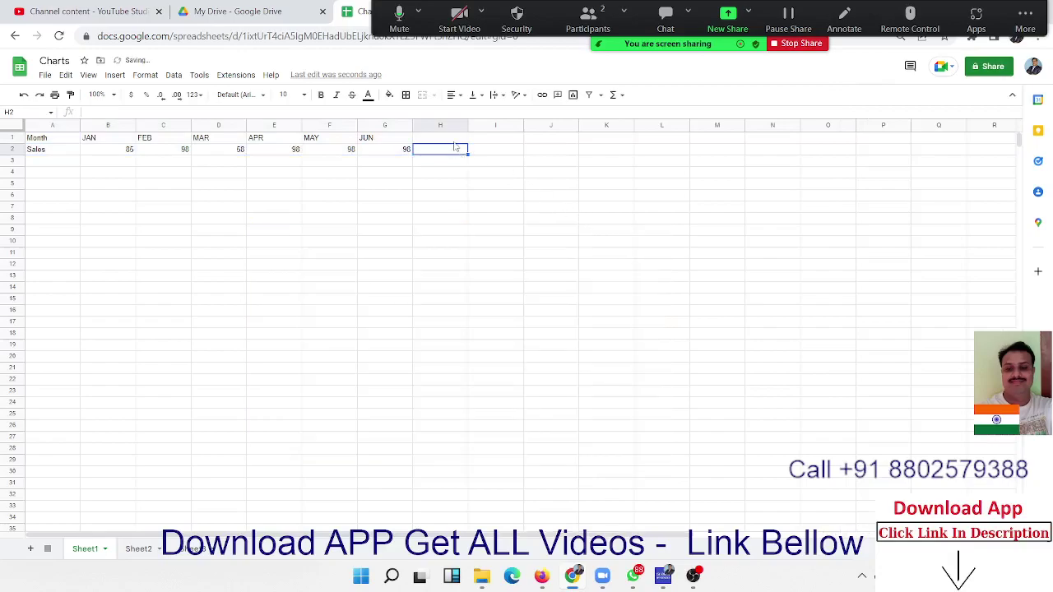
click(453, 143)
text(Total)
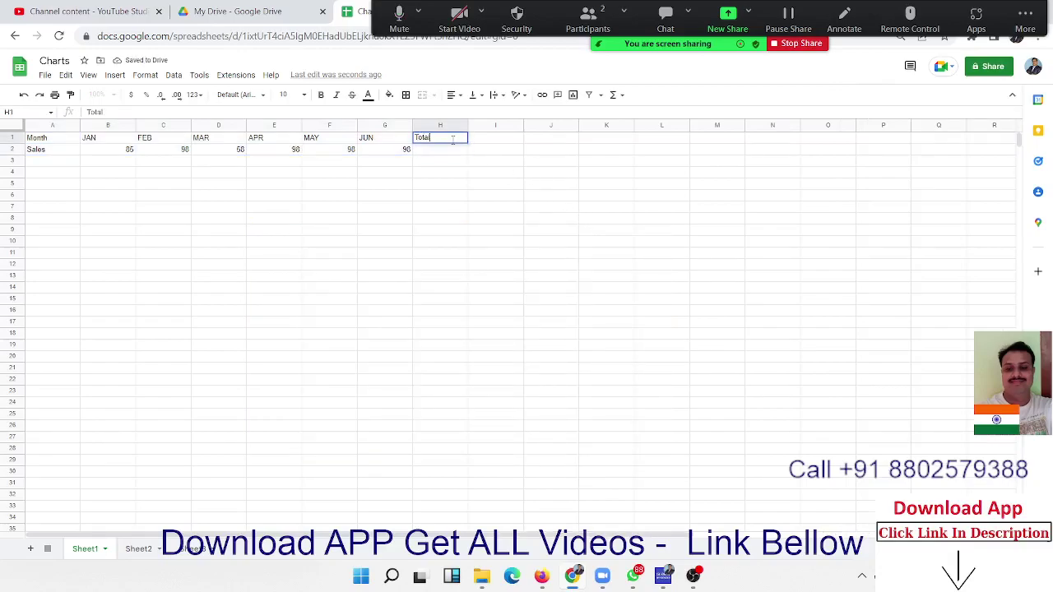
key(Return)
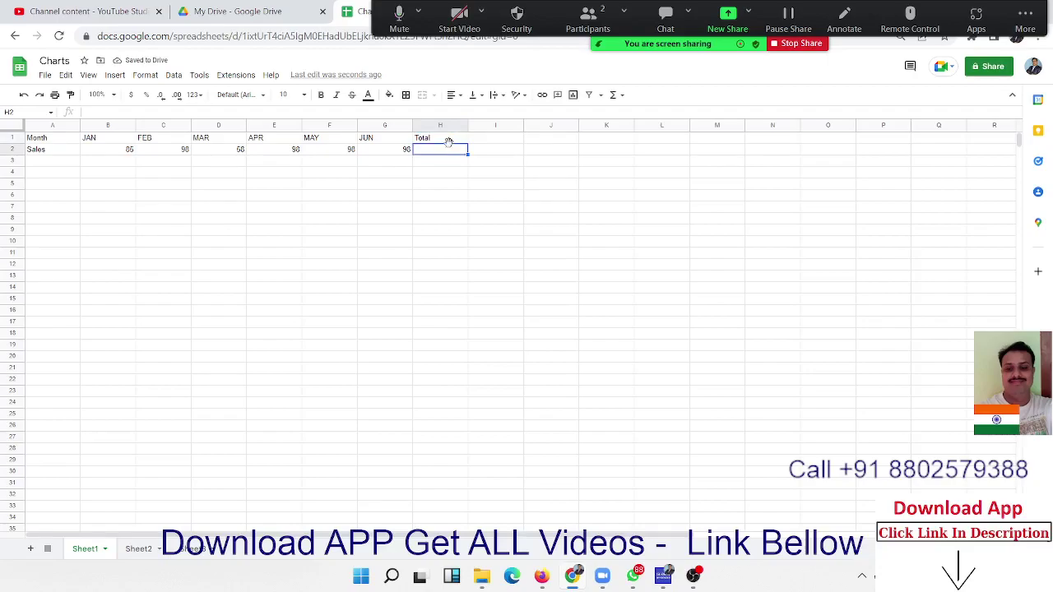
text(=sum(B2:G2)
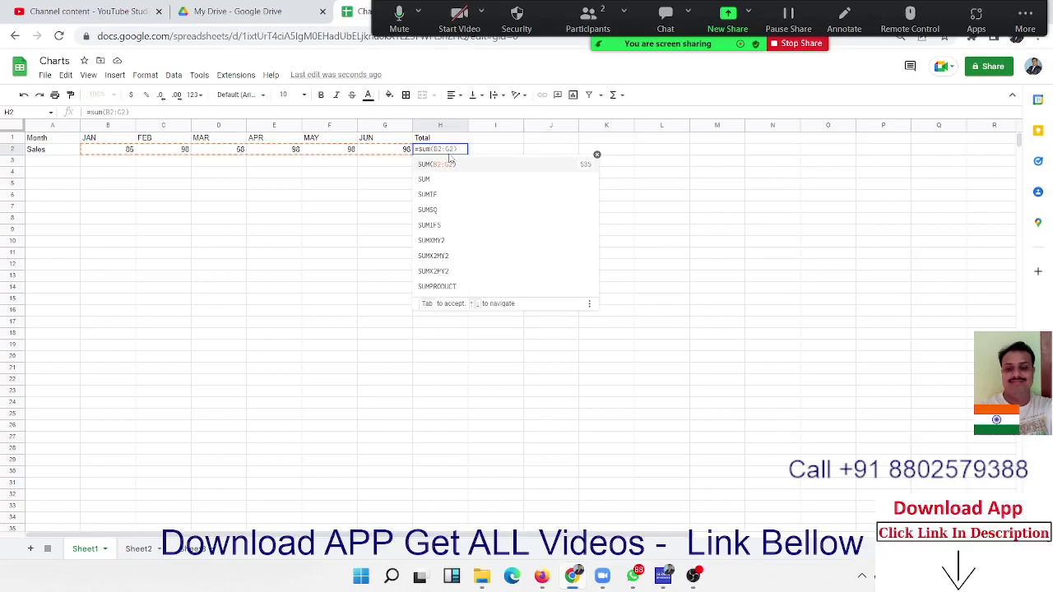
key(Tab)
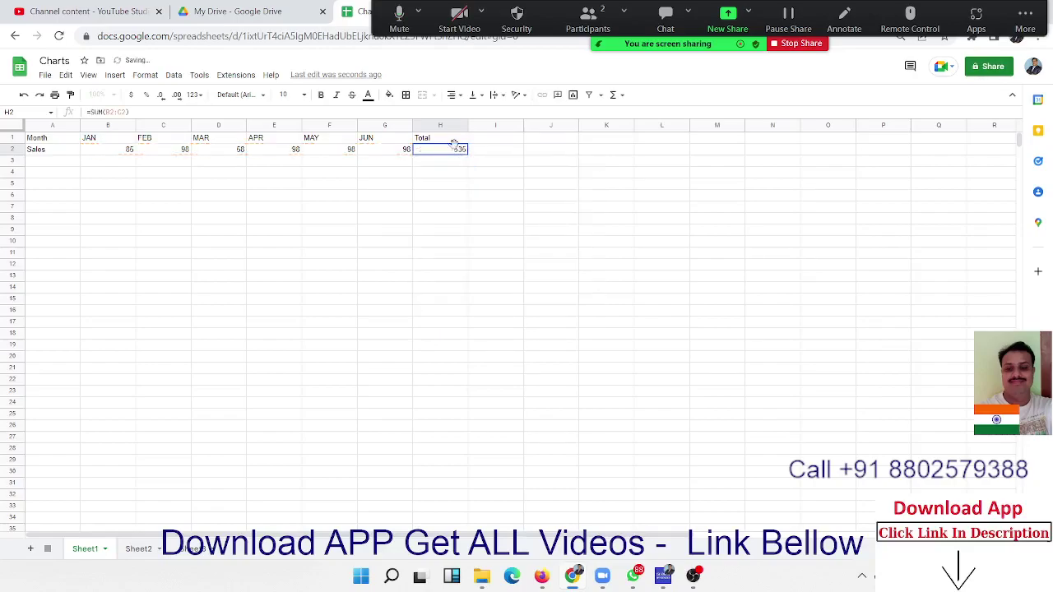
click(116, 77)
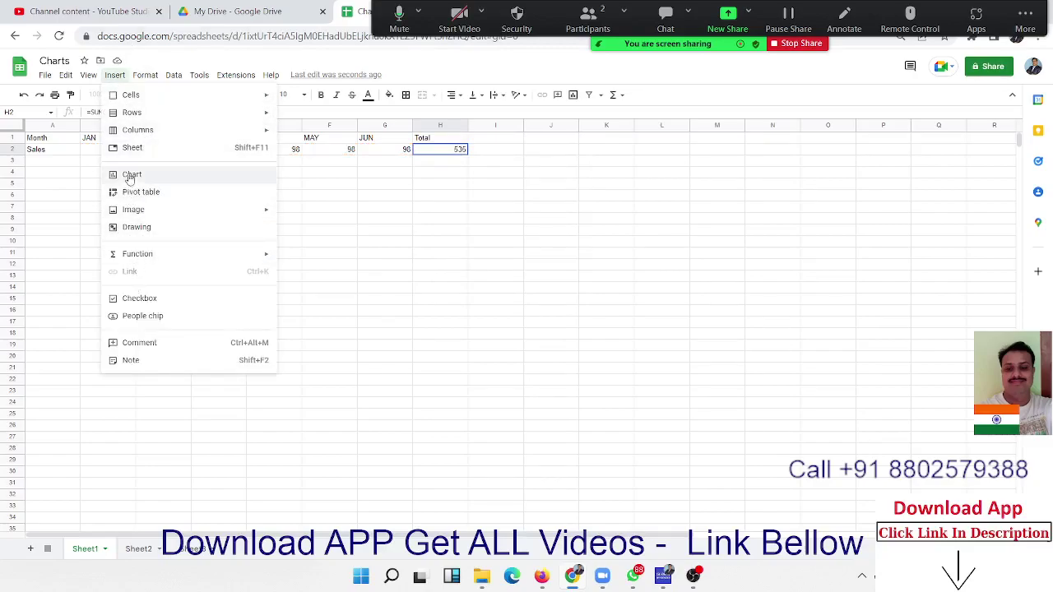
Step: Insert a new chart and cut its data range down to H2, so it shows No data
click(129, 175)
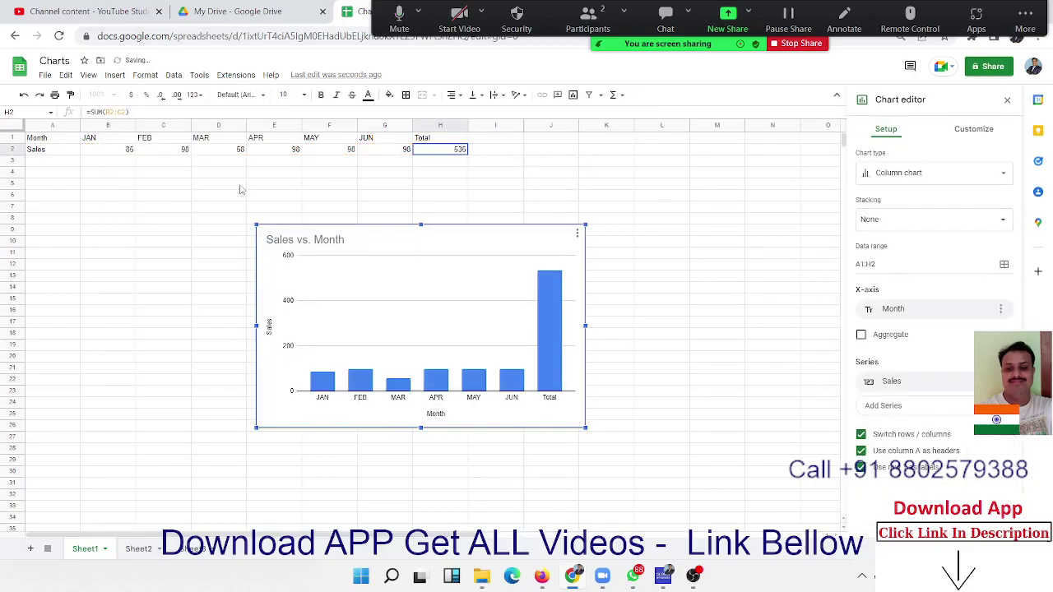
click(867, 263)
double_click(867, 264)
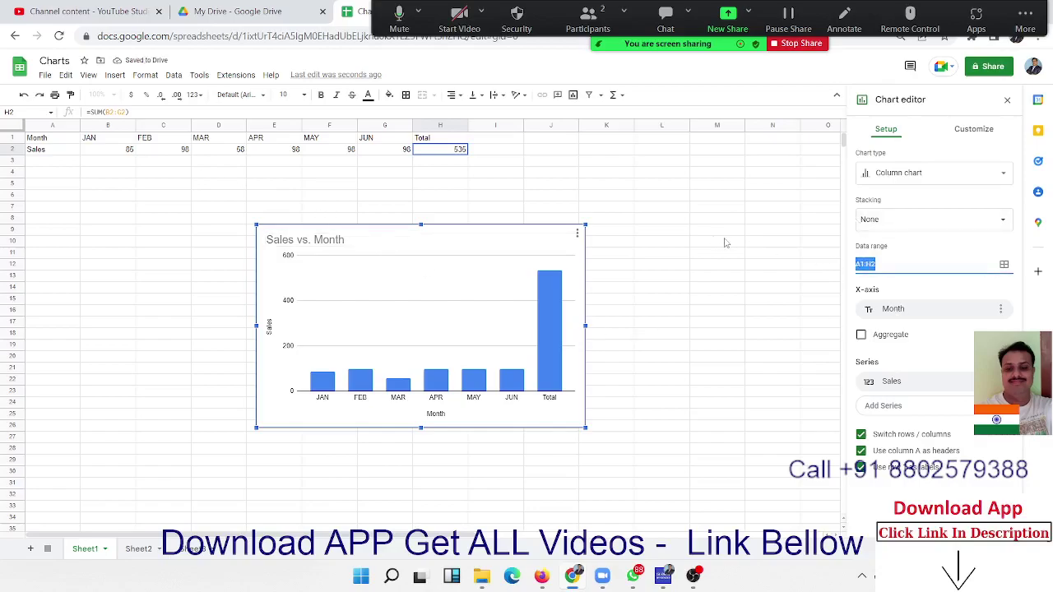
key(BackSpace)
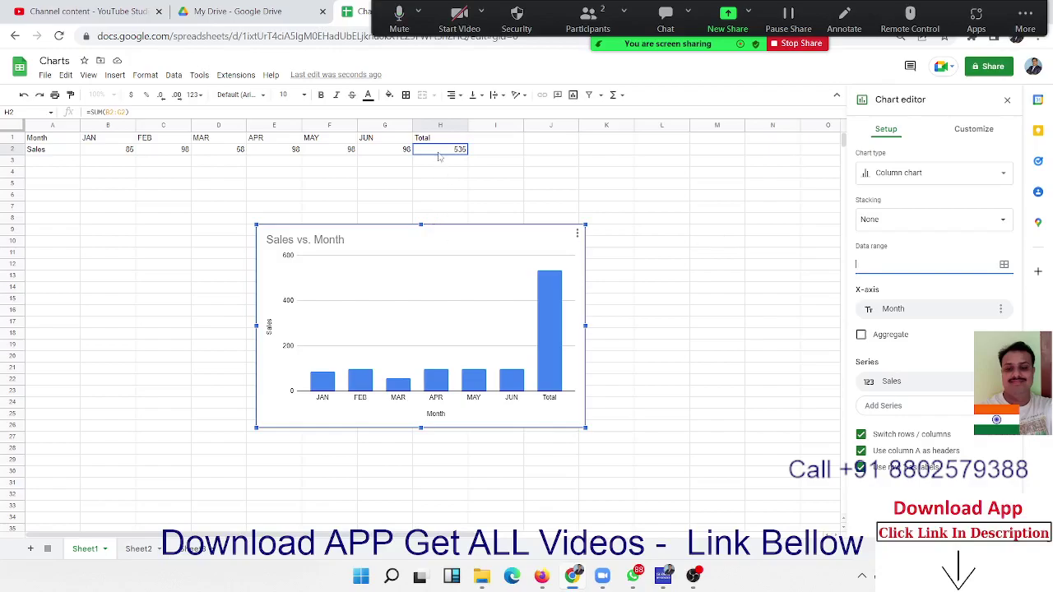
click(443, 141)
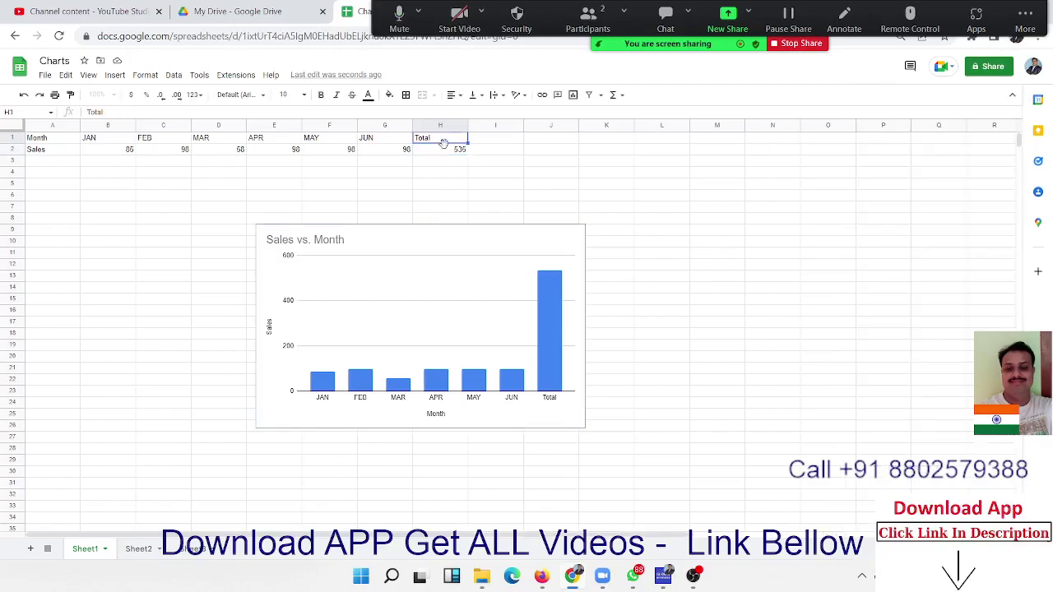
double_click(529, 250)
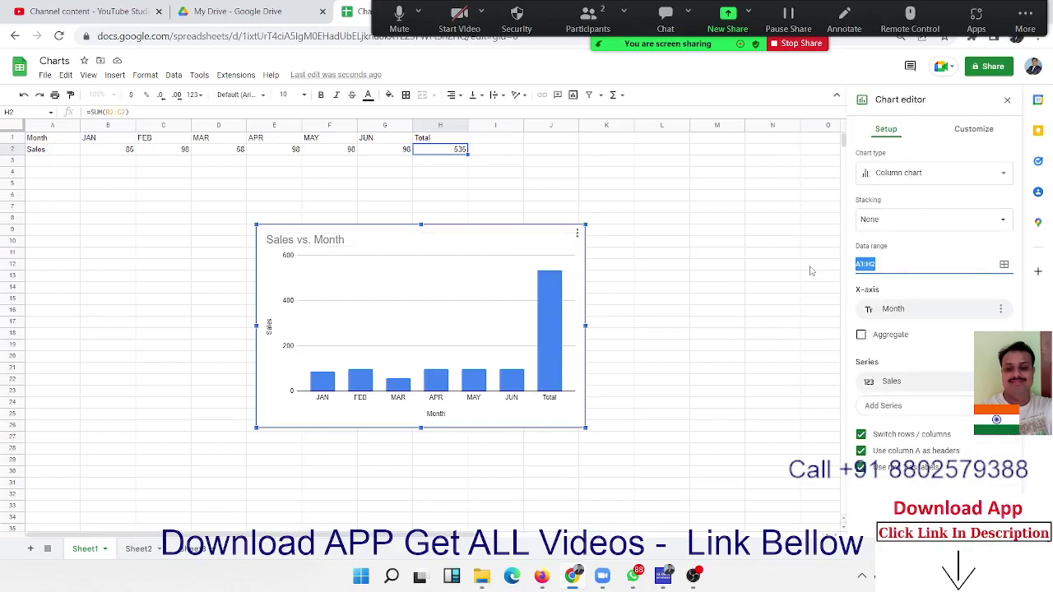
key(BackSpace)
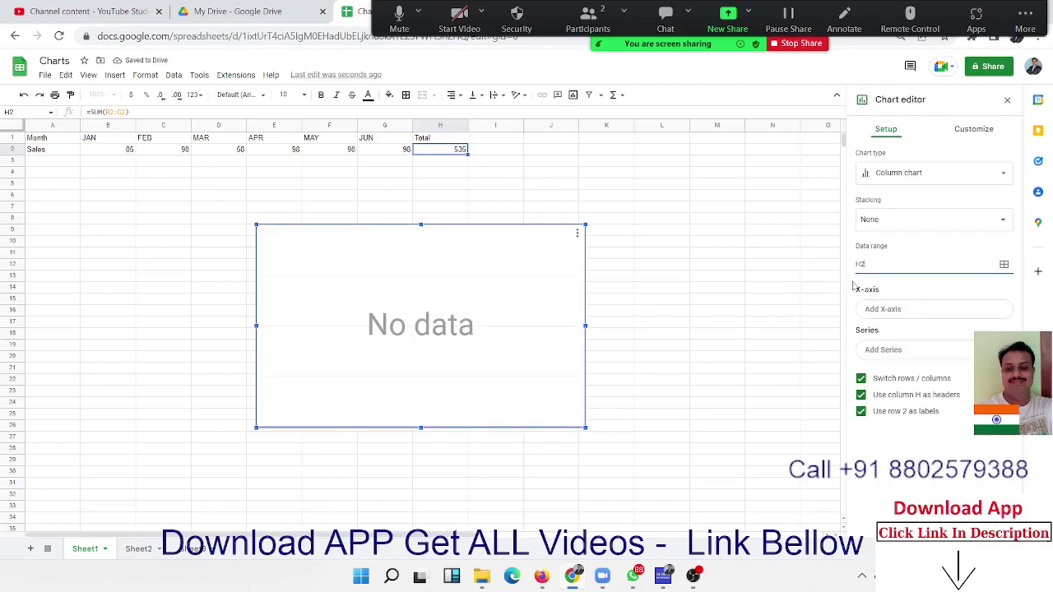
Step: Change the empty chart's type to a Gauge chart
click(919, 181)
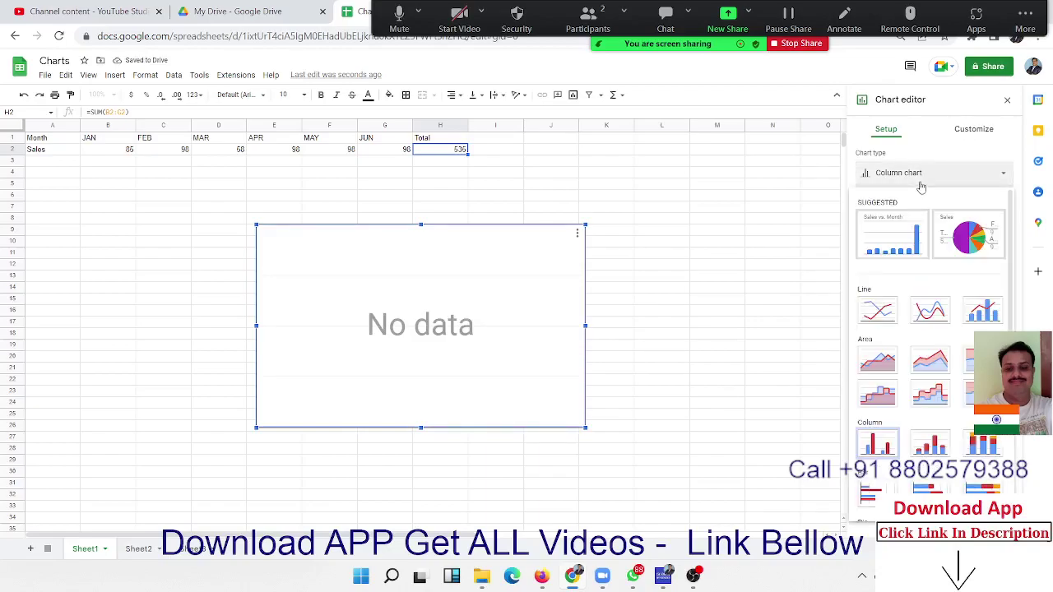
scroll(987, 456, down, 5)
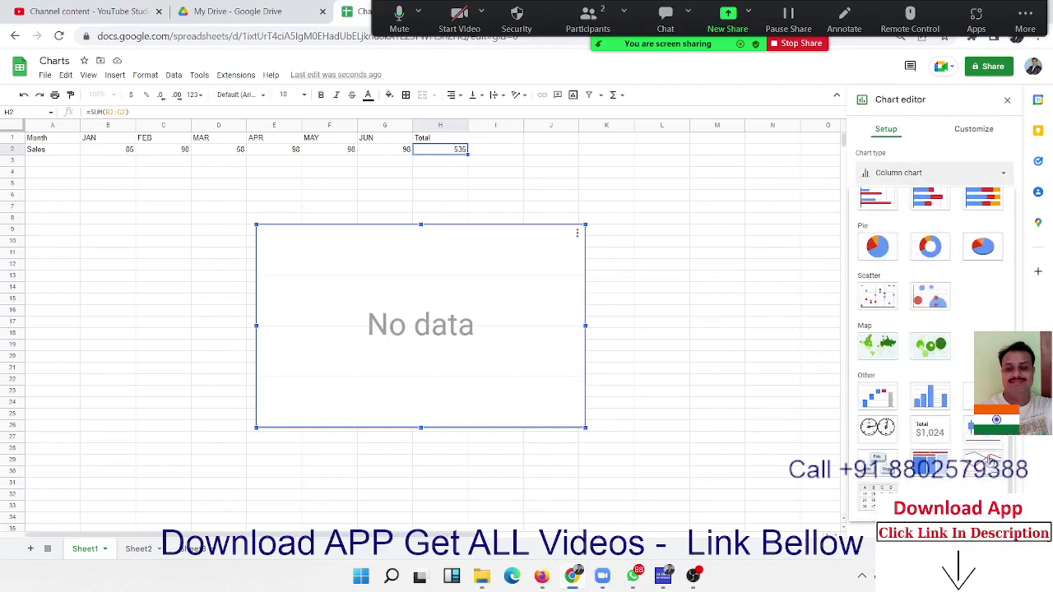
click(882, 438)
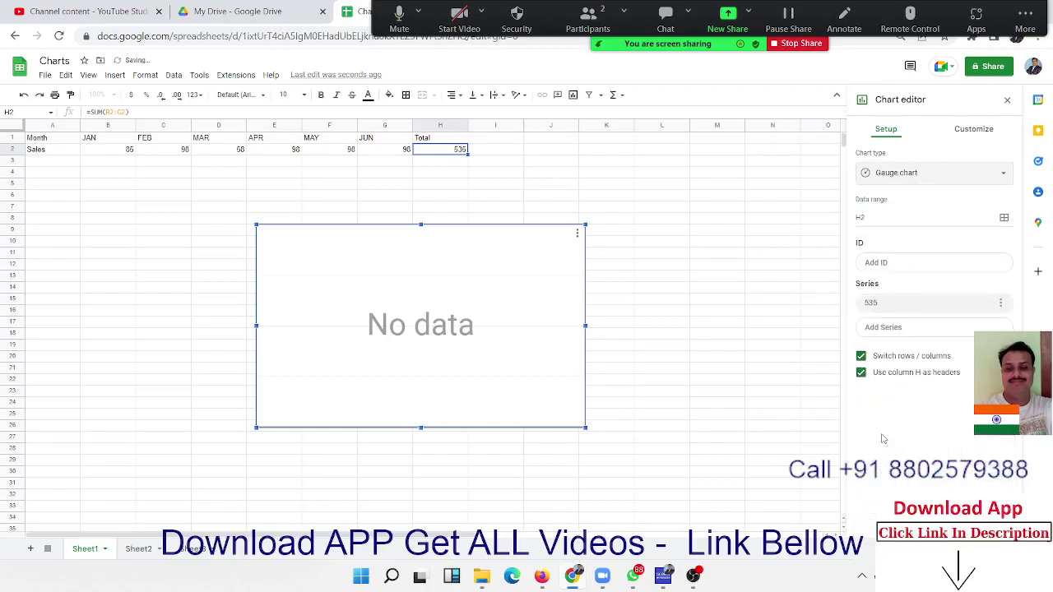
Step: Set the data range to H1:H2, then delete the chart since it still shows no data
click(859, 216)
text(H1:)
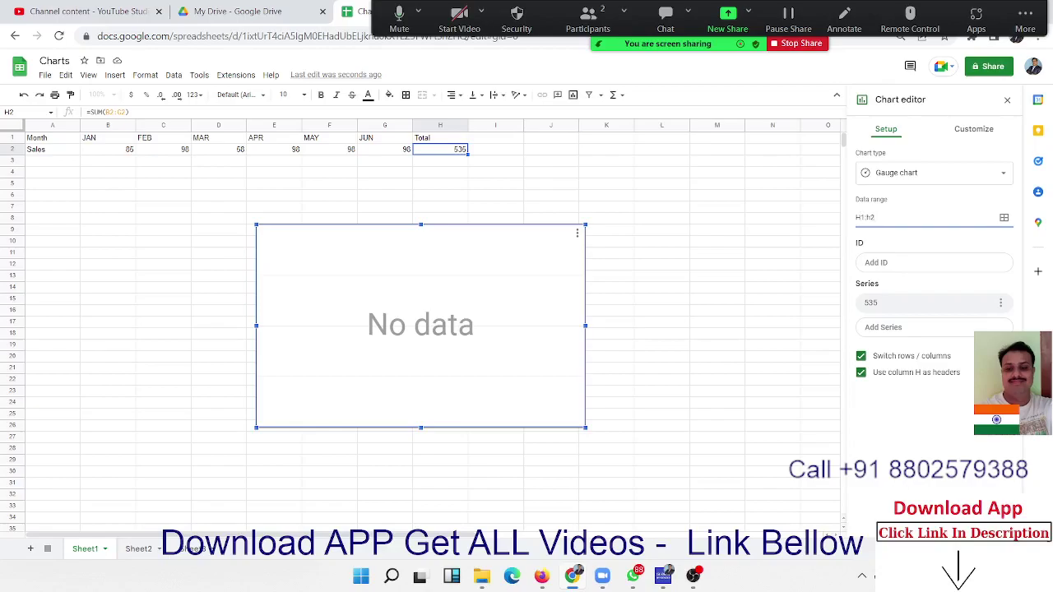
key(Tab)
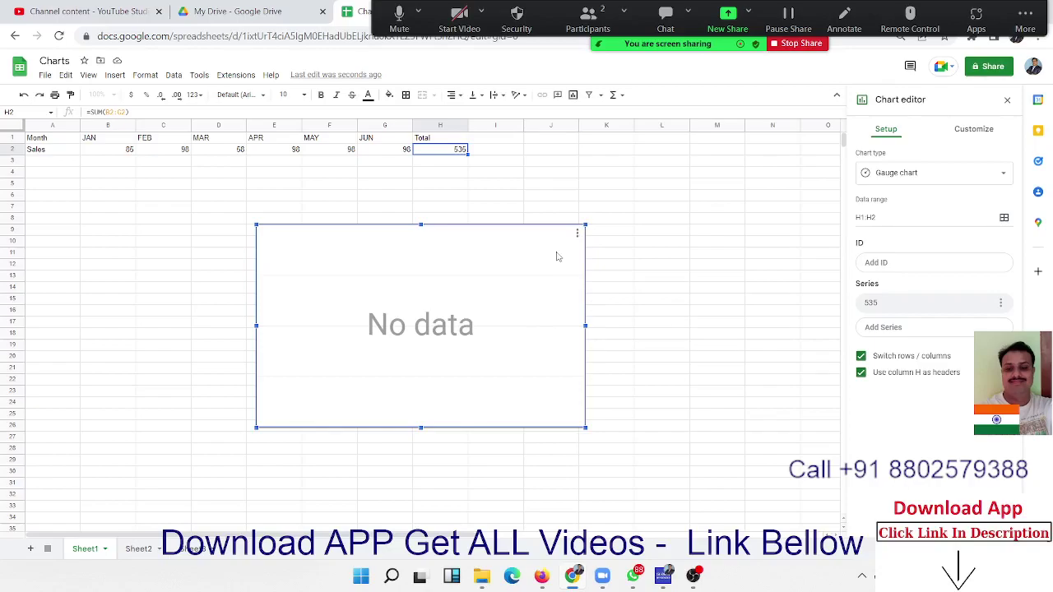
key(Delete)
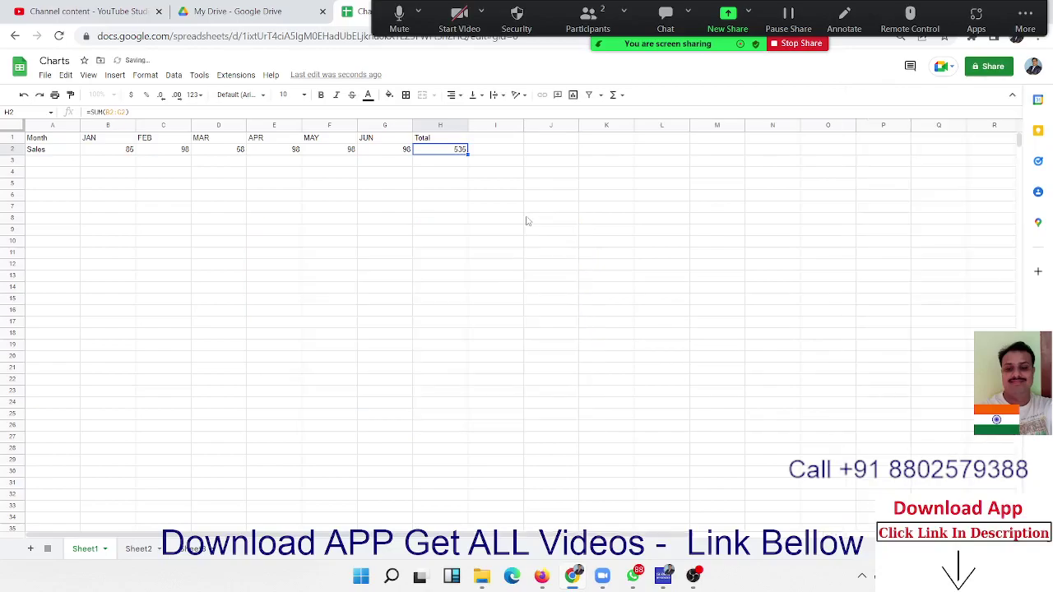
Step: Copy the Total heading and its 535 value, then select column H
click(527, 220)
drag(440, 137, 440, 149)
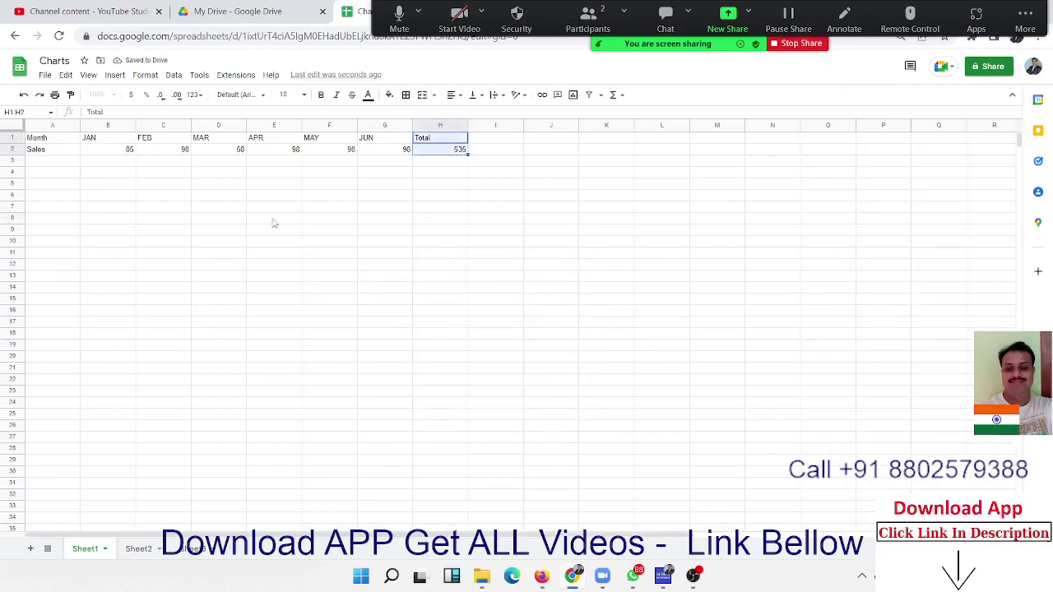
key(ctrl+c)
click(422, 129)
key(ctrl+plus)
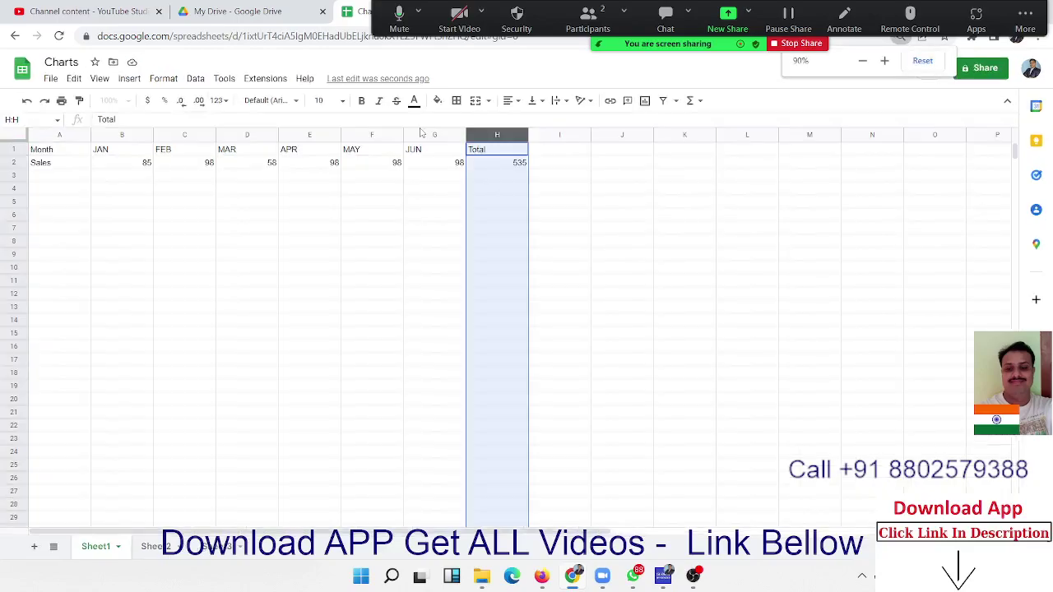
key(ctrl+plus)
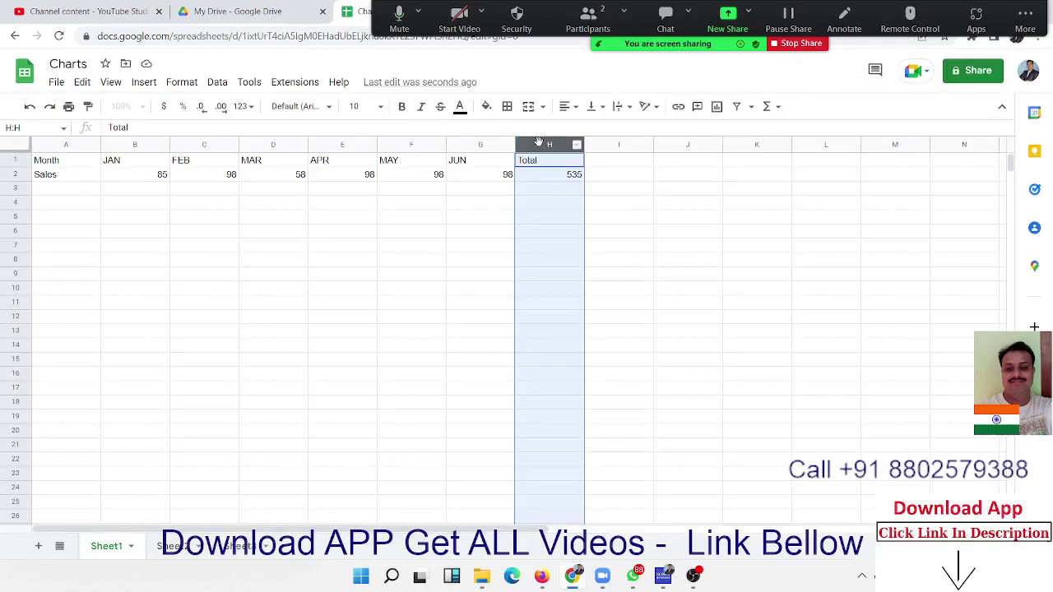
Step: Insert a blank column left of Total and select the Total heading and 535 in column I
right_click(535, 138)
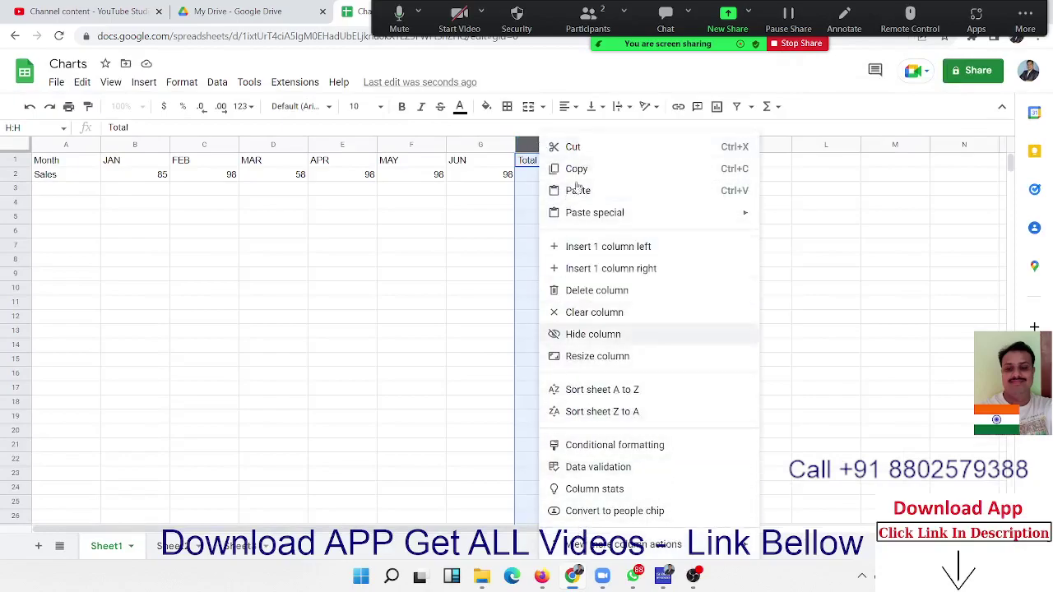
click(579, 247)
click(578, 252)
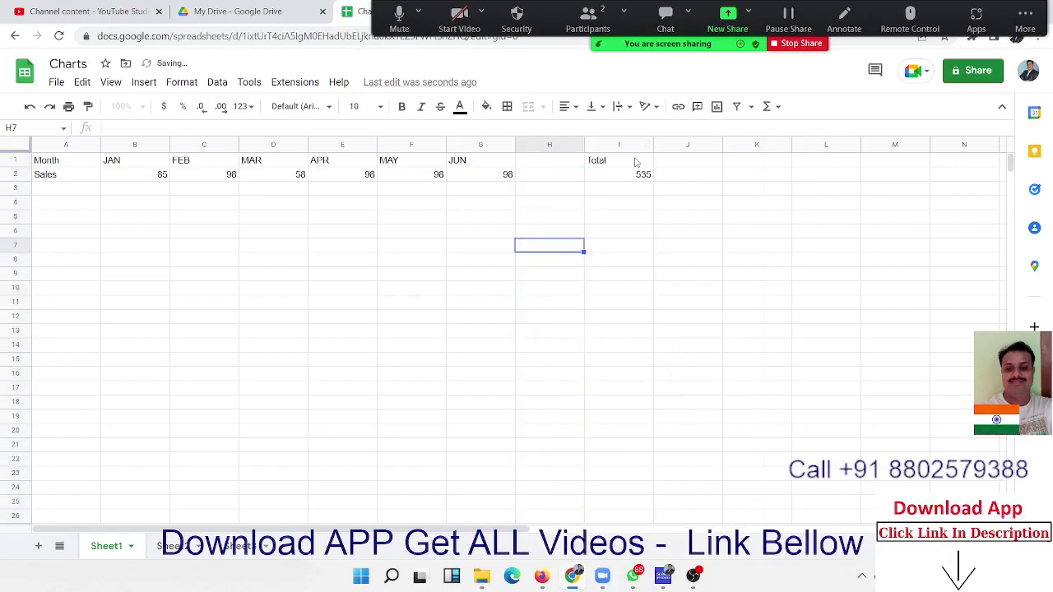
drag(634, 160, 640, 176)
Step: Insert a chart of the Total in I1:I2, make it a Gauge chart, and shrink it
click(143, 82)
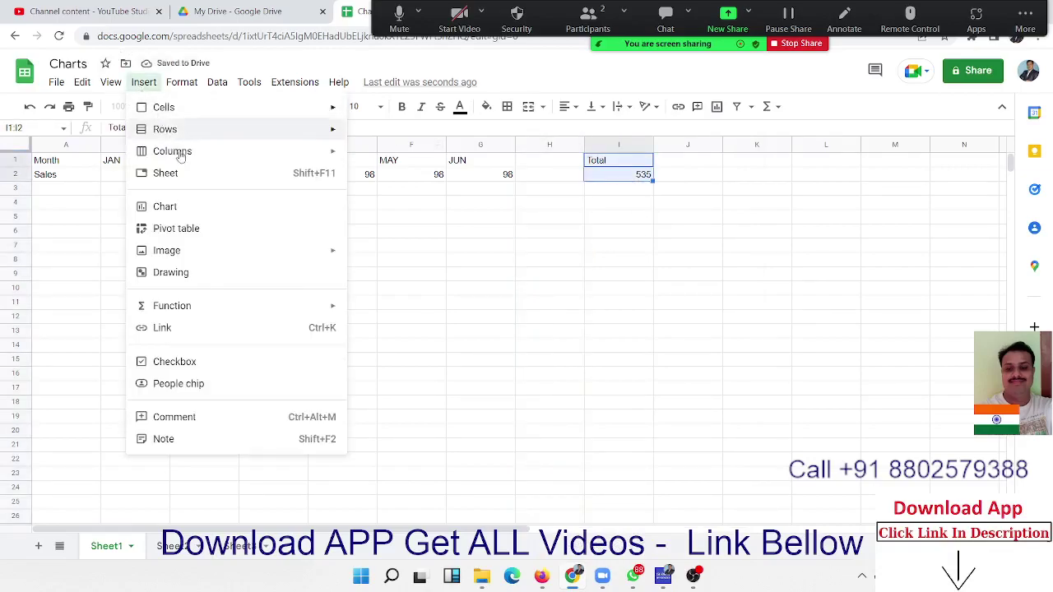
click(173, 209)
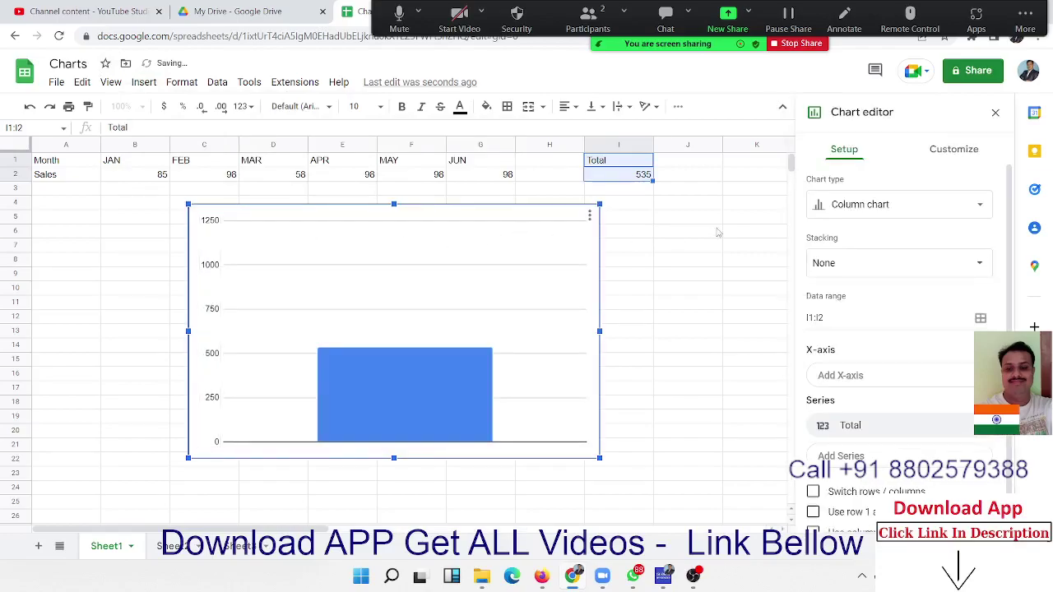
click(823, 206)
scroll(848, 329, down, 2)
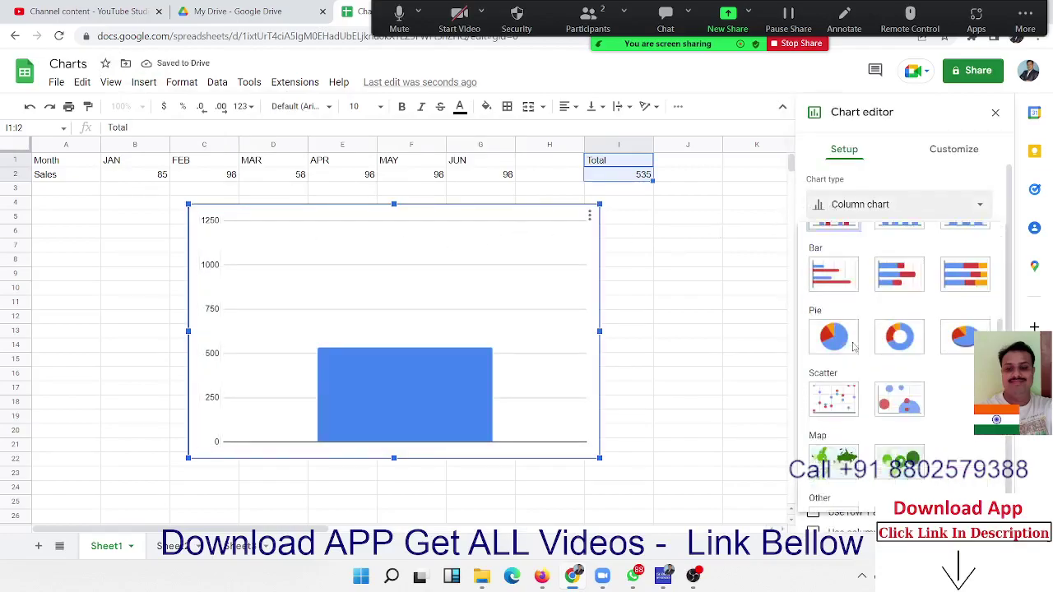
scroll(854, 347, down, 2)
click(829, 375)
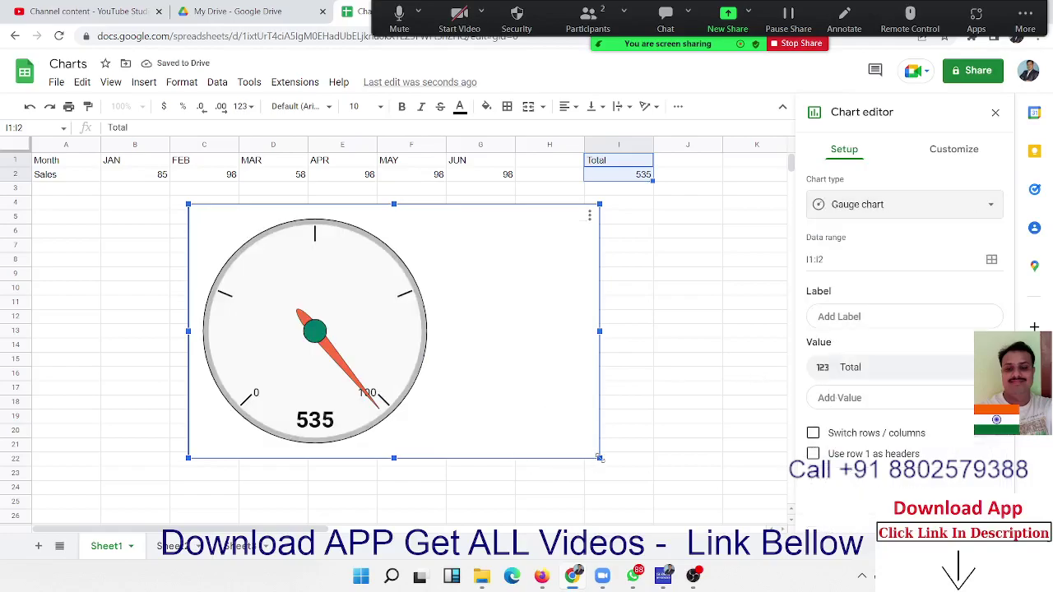
drag(597, 463, 440, 418)
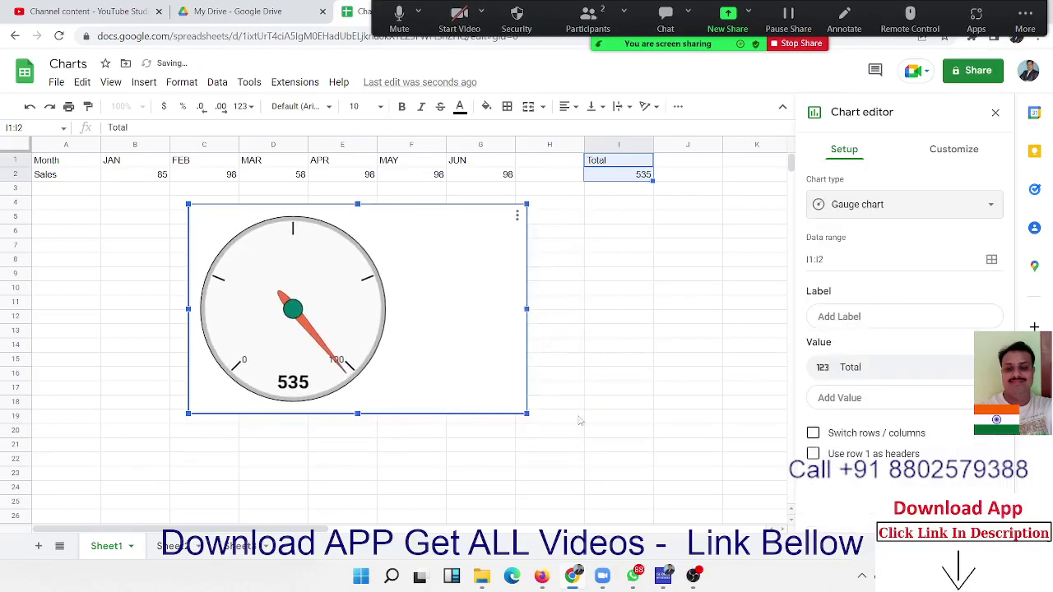
Step: In the chart's Customize Gauge settings, set the gauge maximum to 1000
click(967, 155)
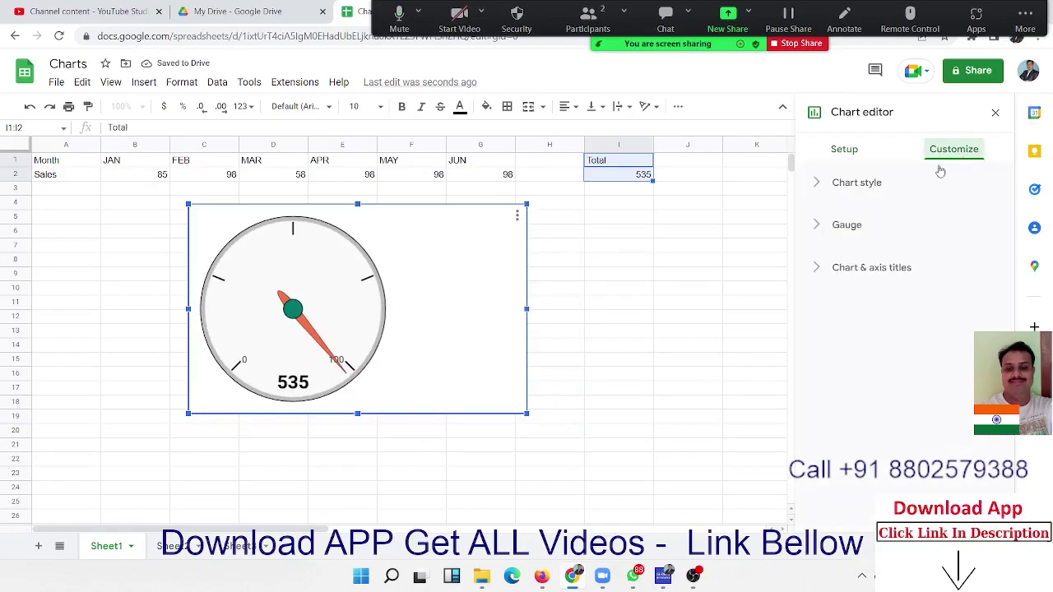
click(877, 197)
click(873, 183)
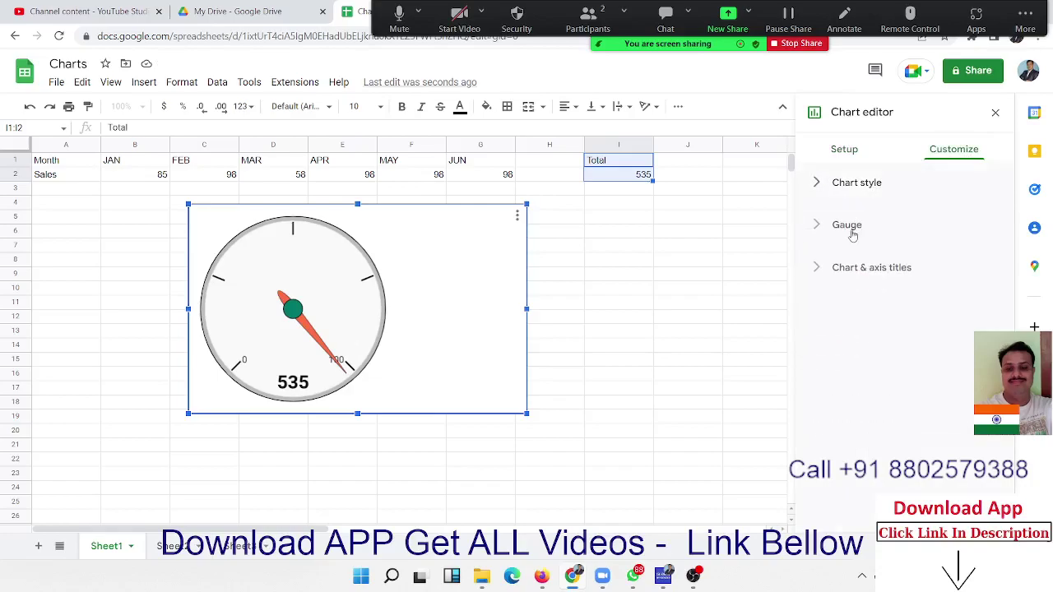
click(852, 231)
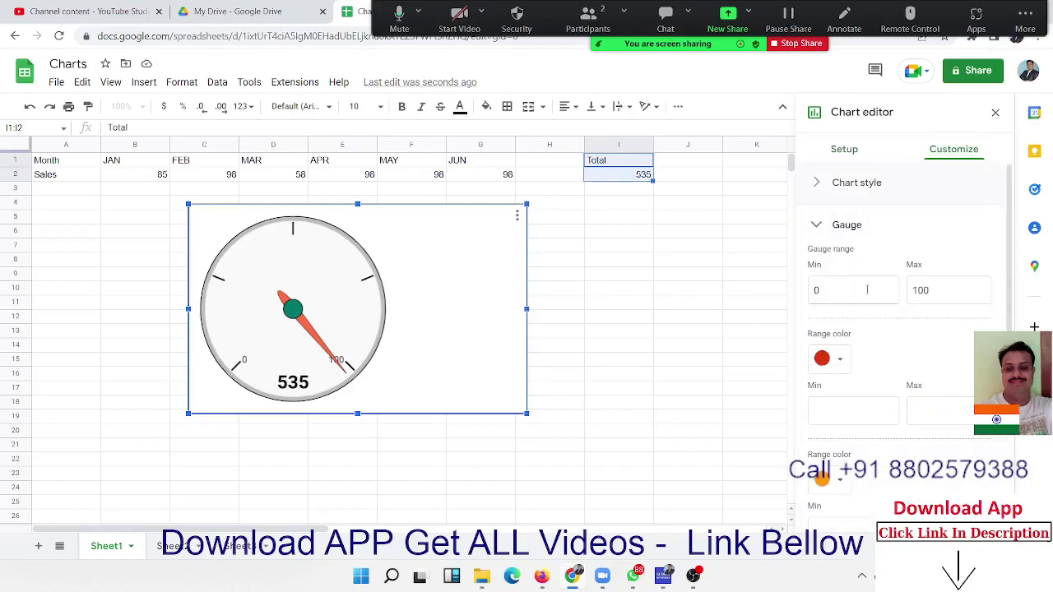
click(822, 292)
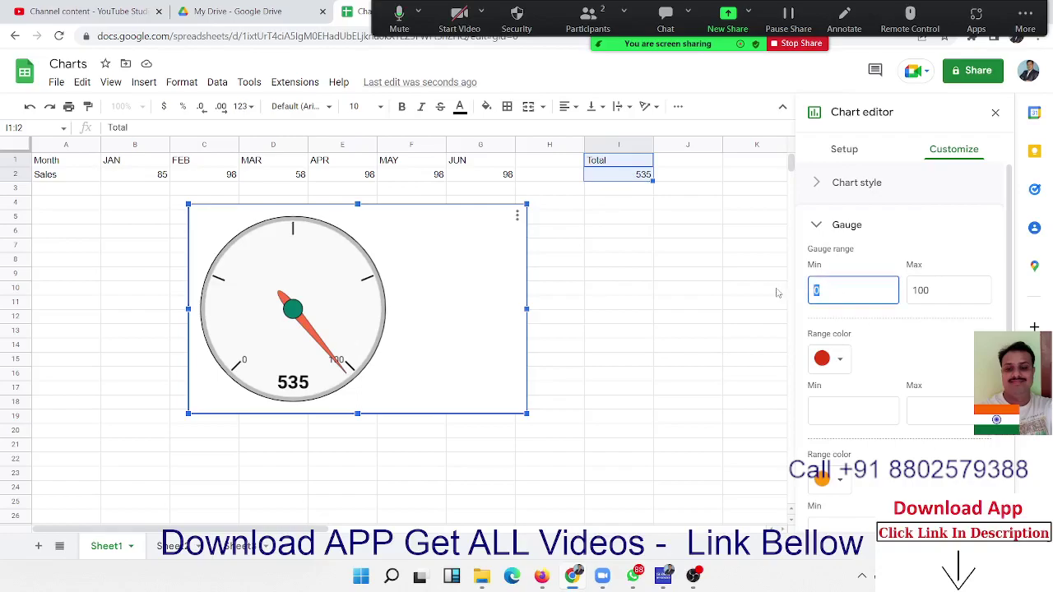
click(938, 290)
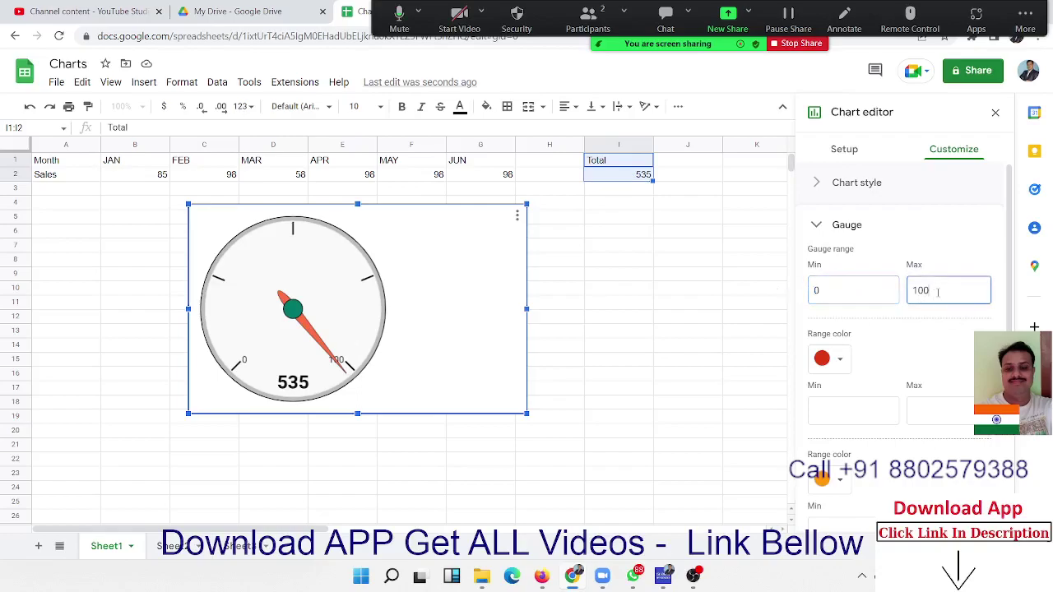
text(0)
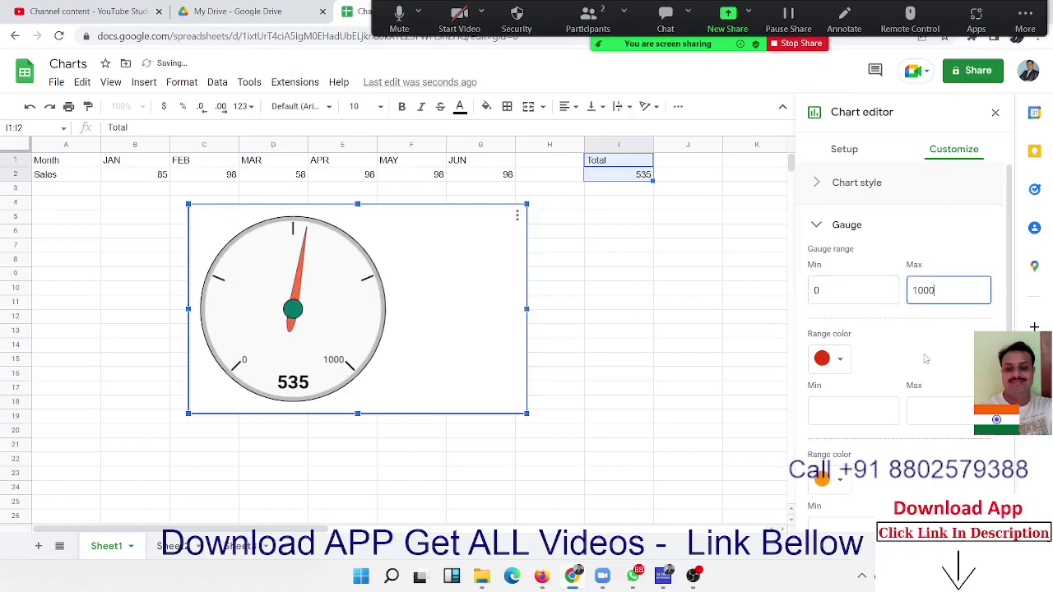
click(926, 360)
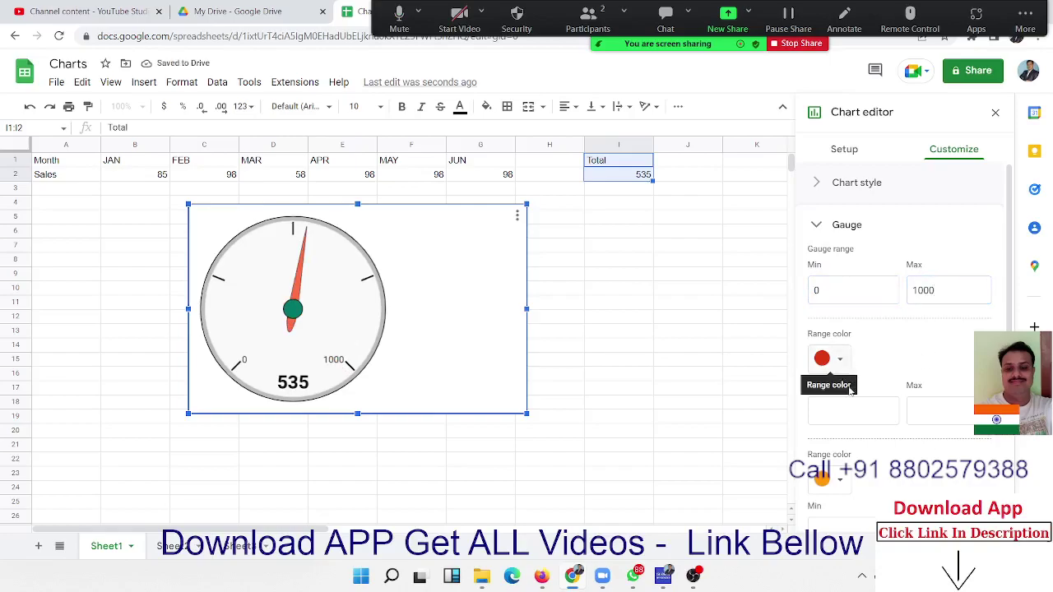
Step: Enter the red colour range from 0 to 100
click(836, 418)
text(0)
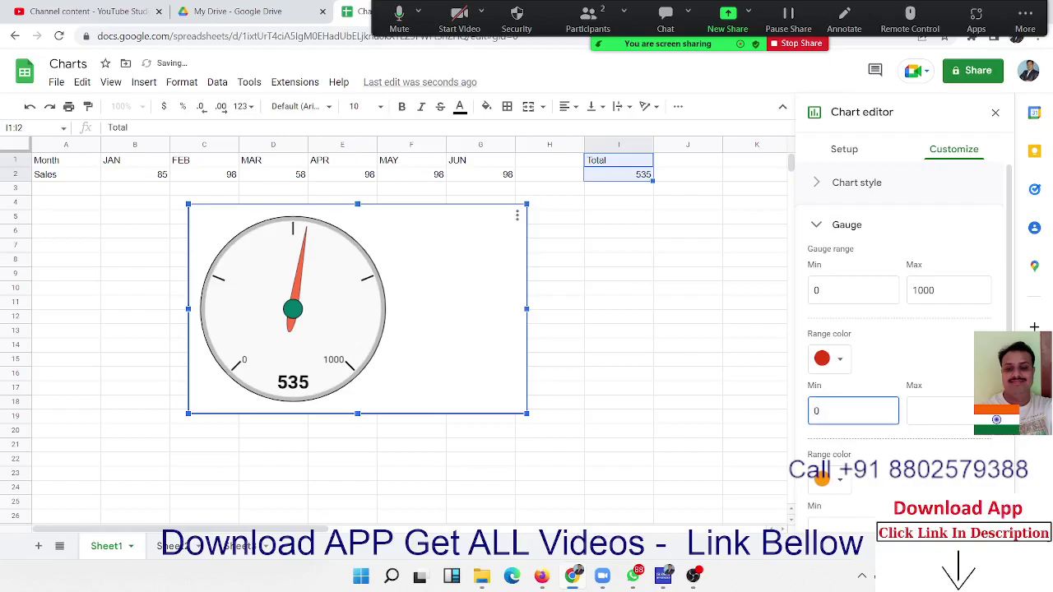
key(Tab)
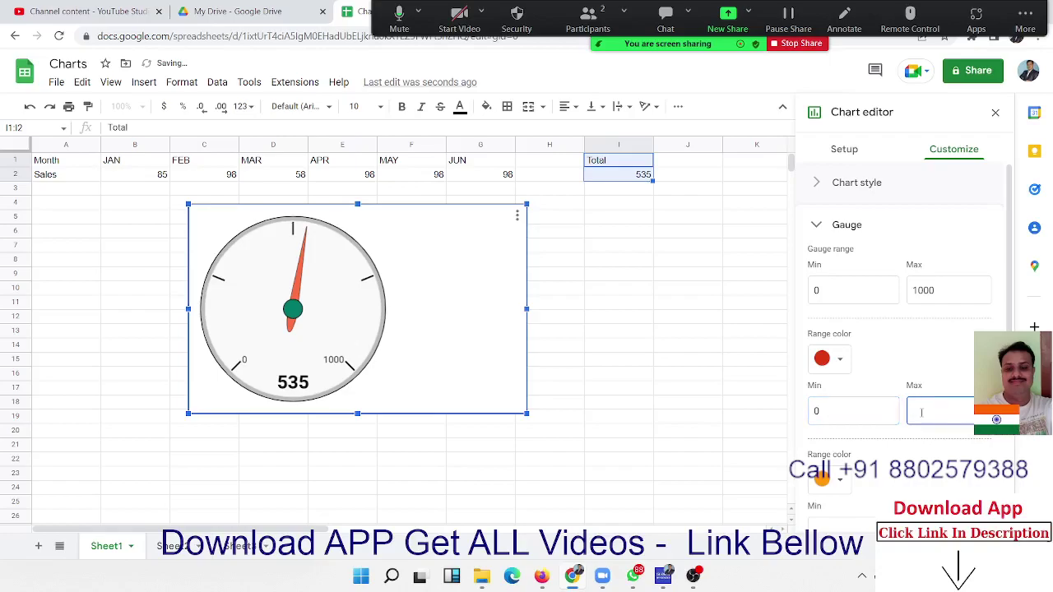
text(100)
key(Tab)
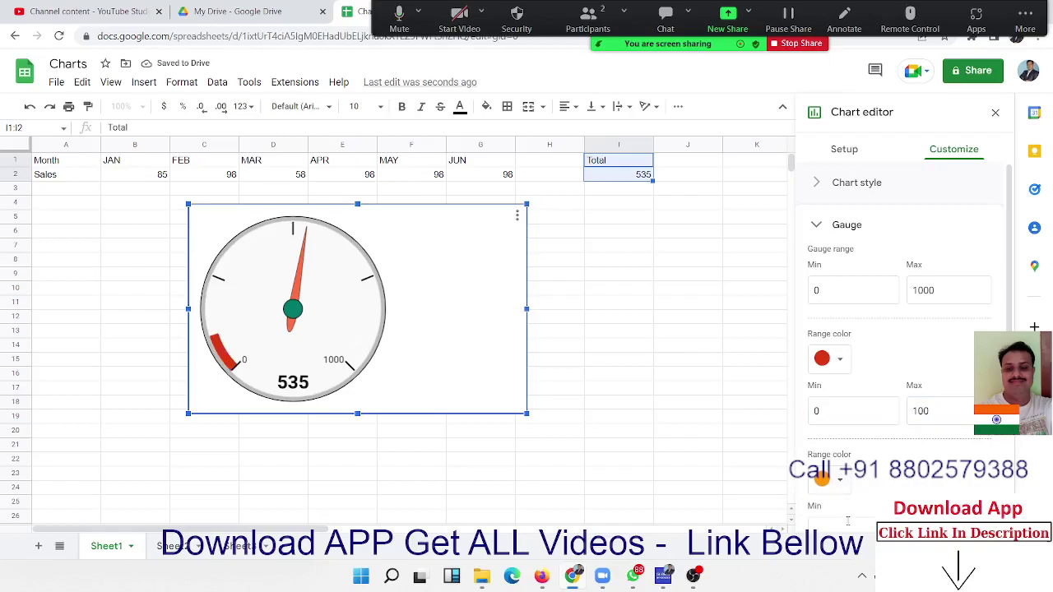
key(Tab)
Step: Fill in provisional range limits, 250 for the orange band and 275 for the green band's start
text(10)
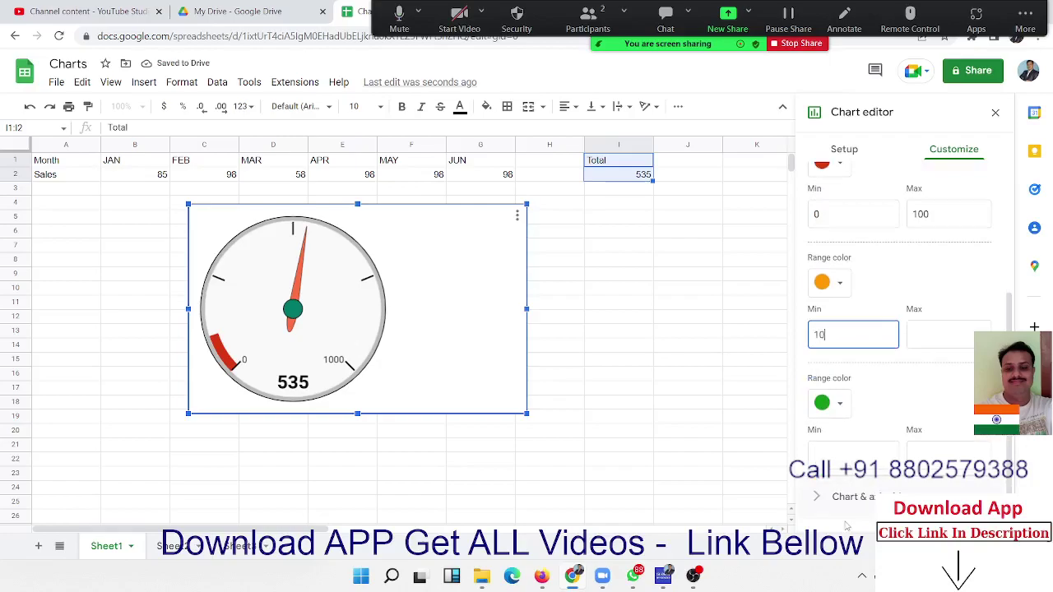
click(930, 335)
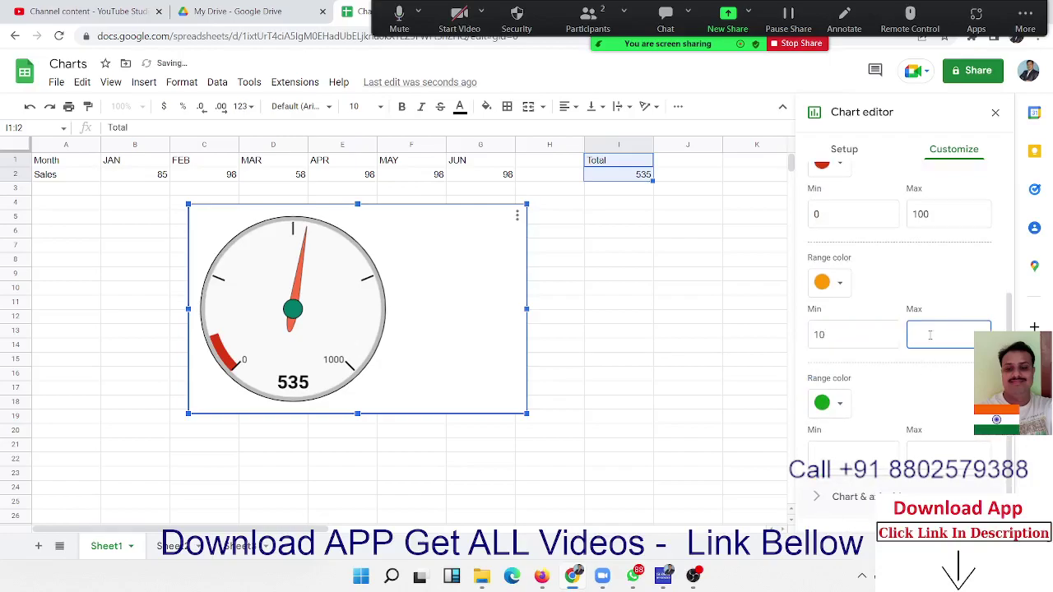
text(250)
key(Tab)
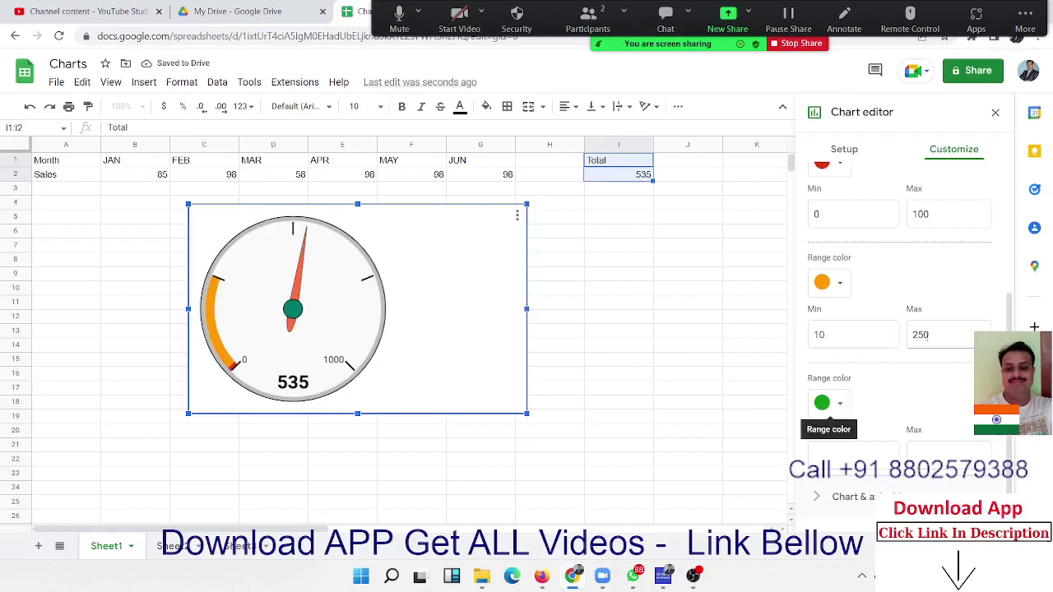
click(879, 336)
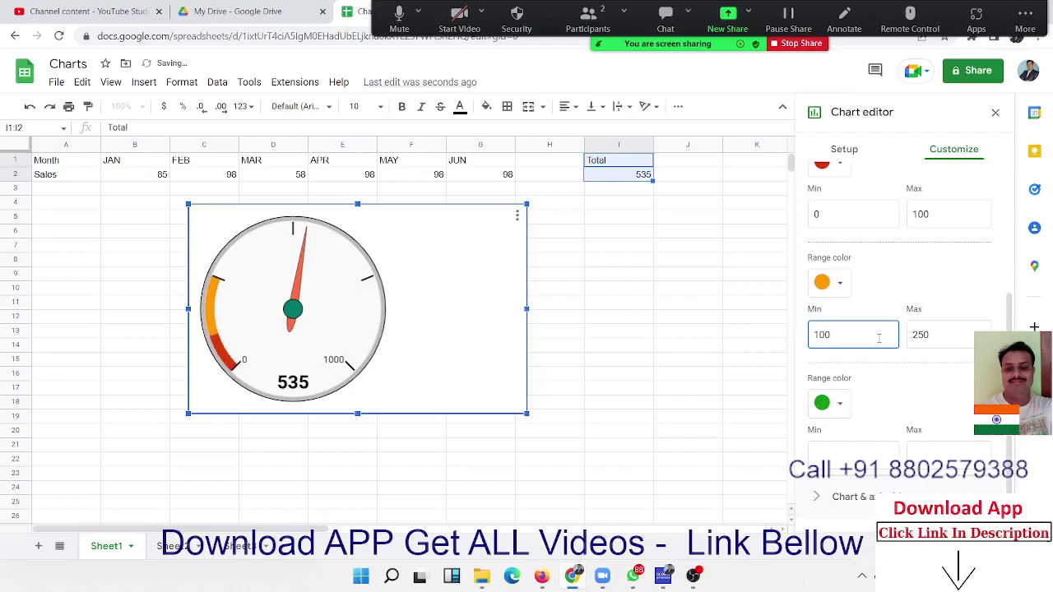
key(Tab)
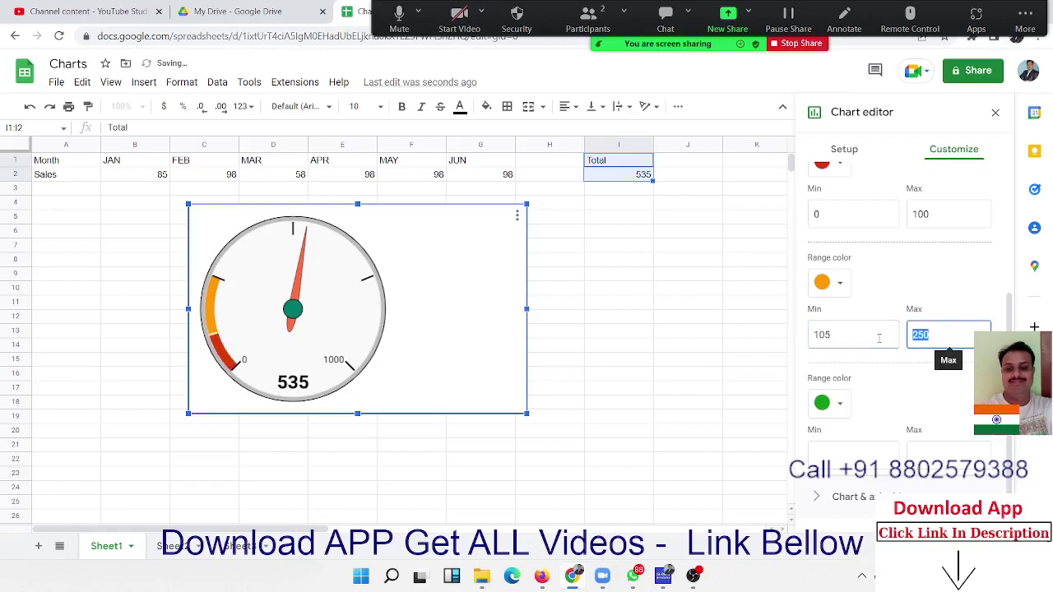
click(854, 461)
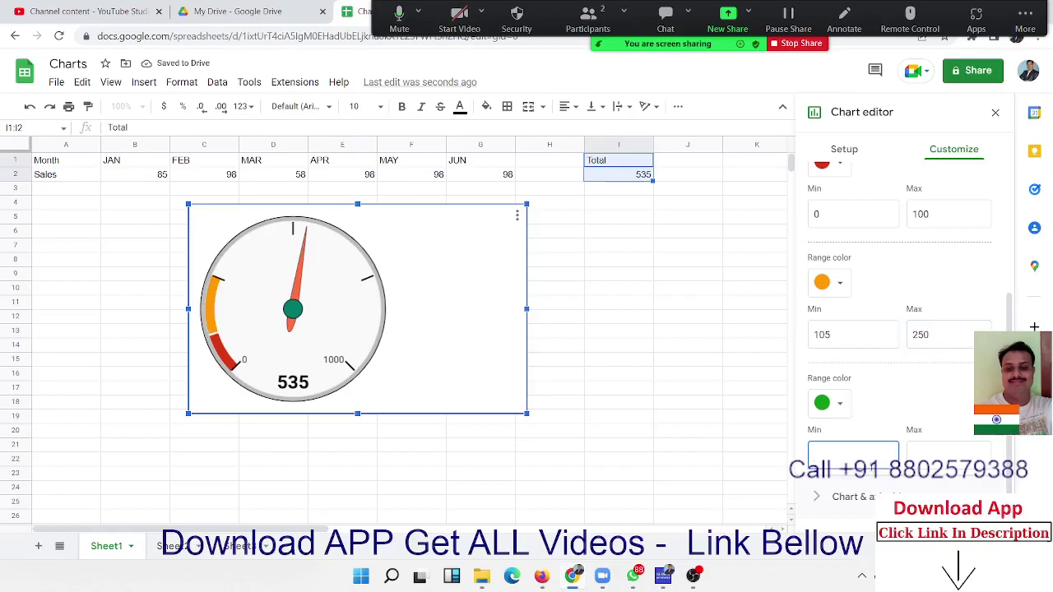
text(275)
click(960, 453)
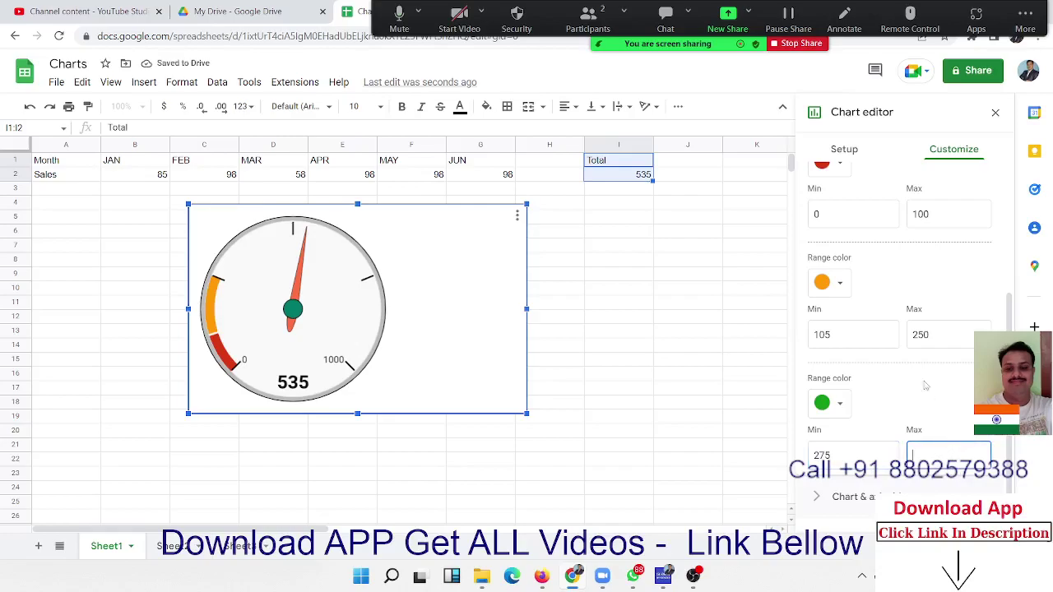
Step: Change the red band's upper limit to 300 and the orange band's upper limit to 700
click(931, 215)
double_click(931, 216)
text(3)
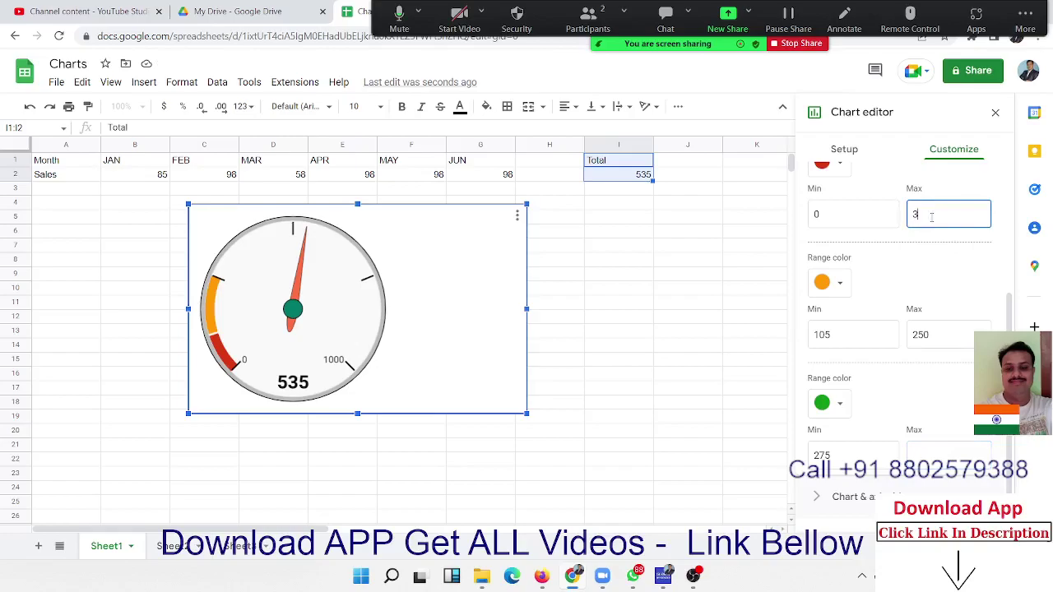
text(00)
double_click(820, 335)
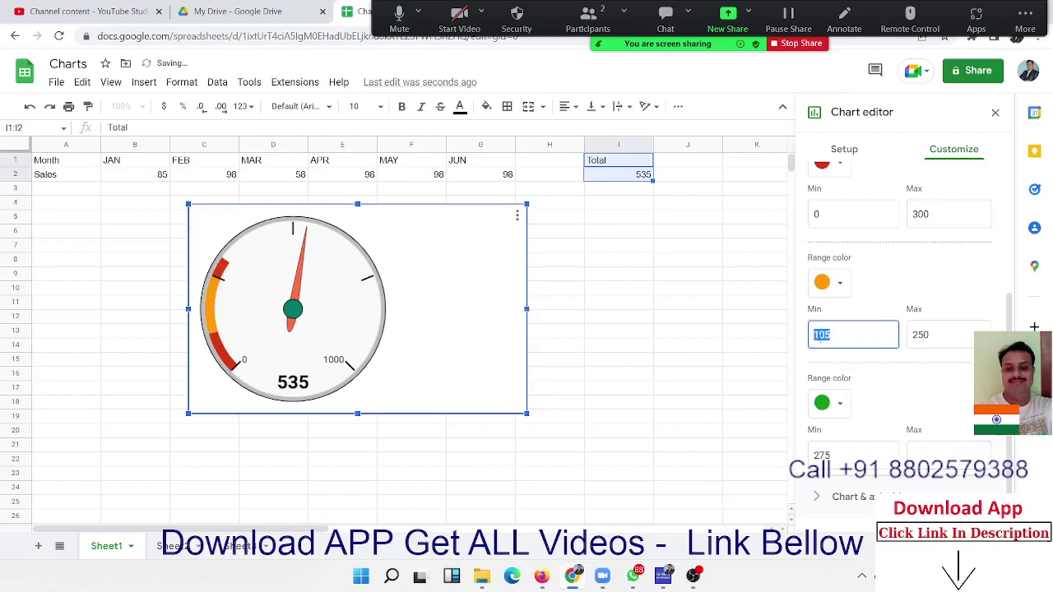
text(300)
click(916, 336)
double_click(915, 335)
text(7)
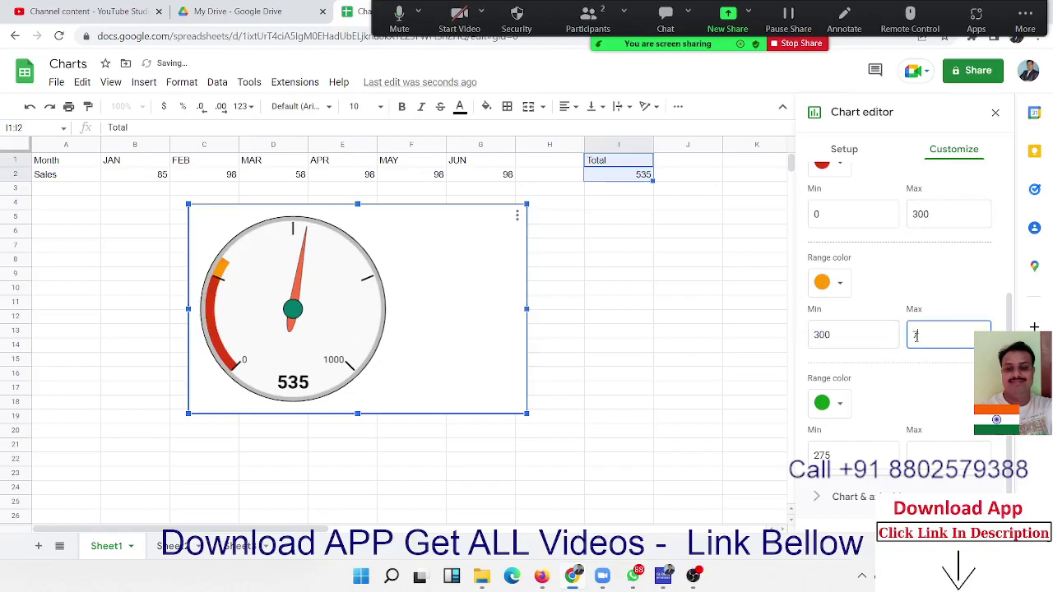
text(00)
Step: Set the green band to run from 700 to 1000
click(853, 455)
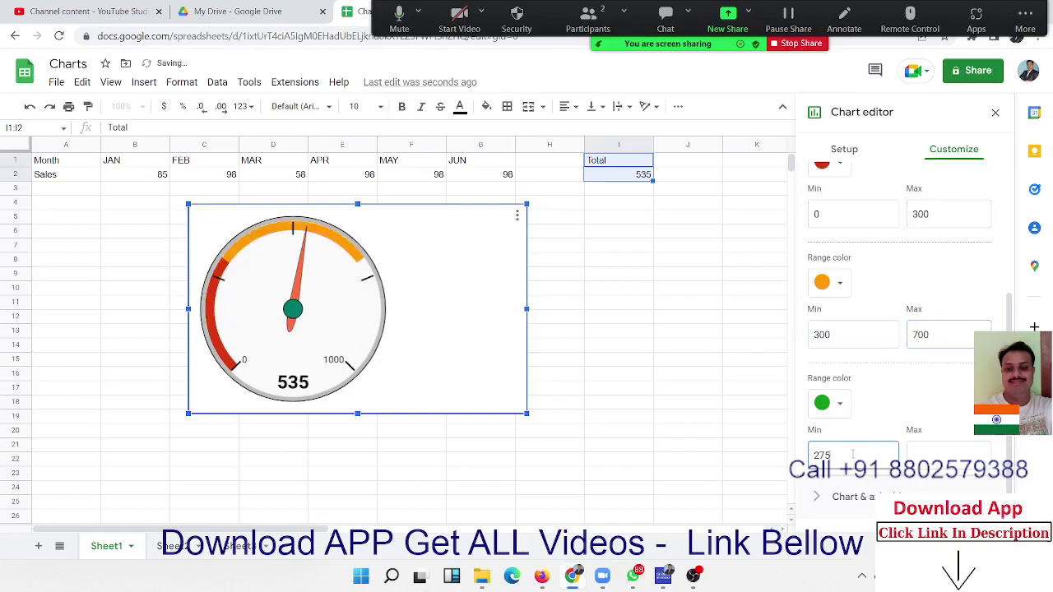
double_click(853, 455)
text(700)
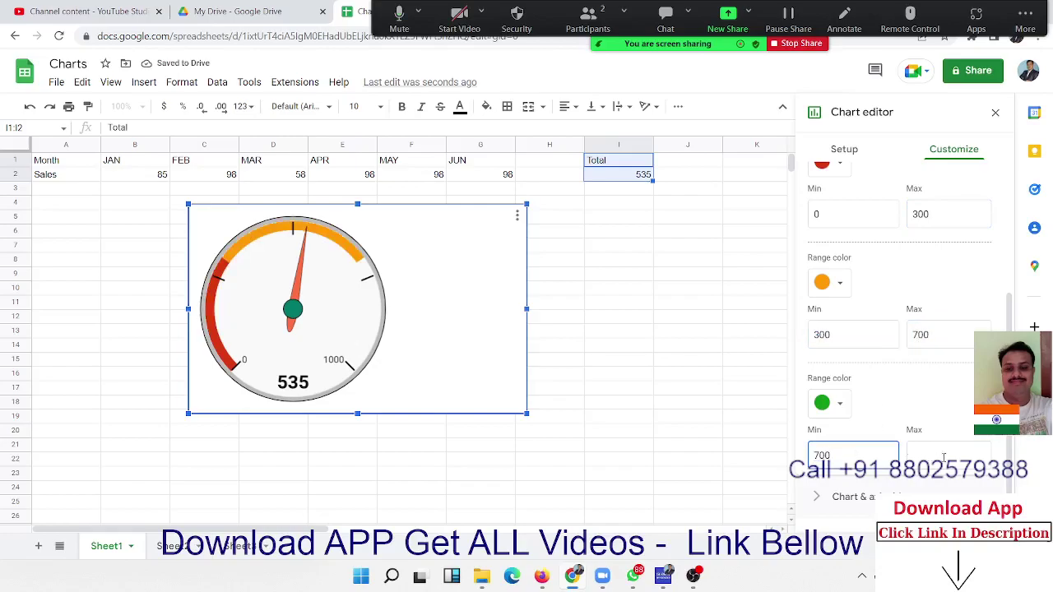
click(943, 457)
text(1000)
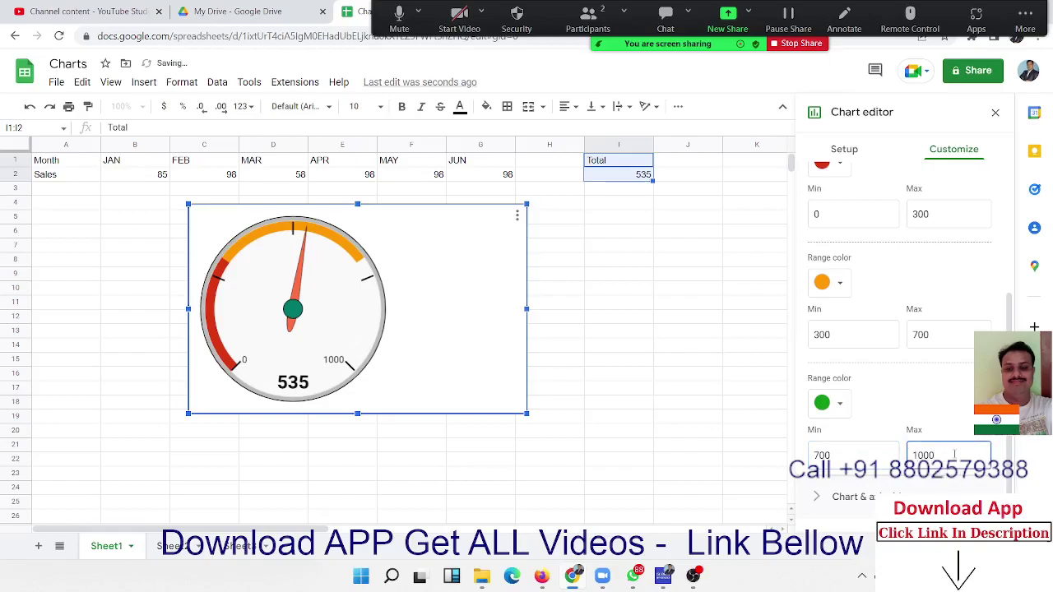
click(950, 383)
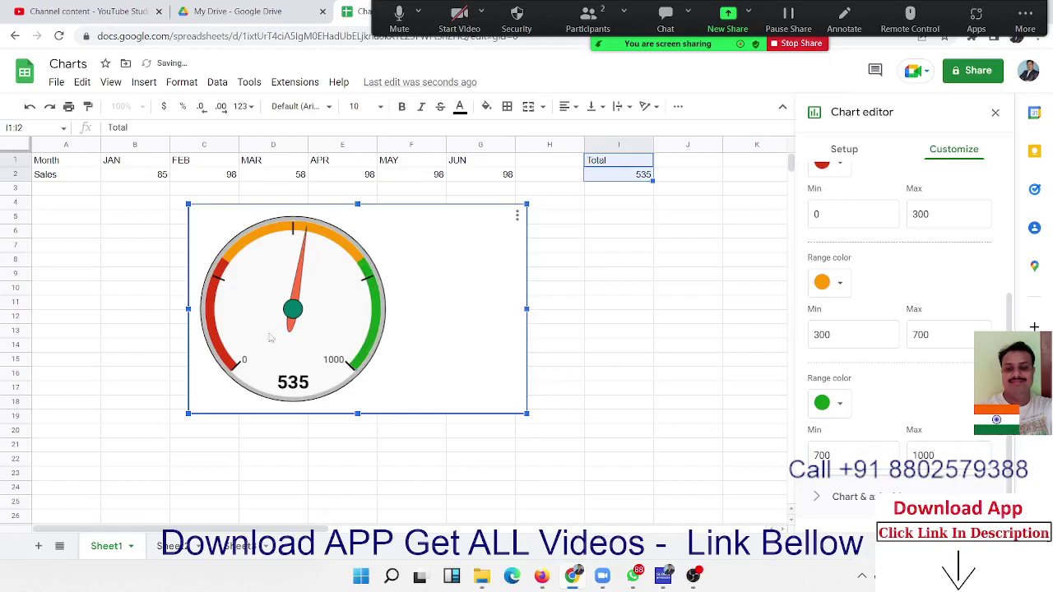
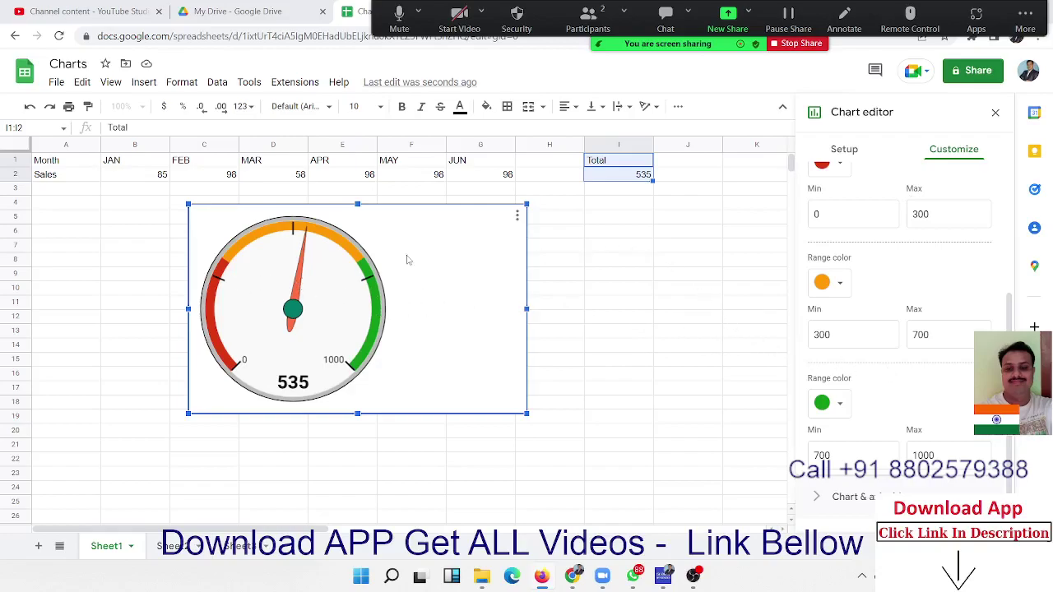
Step: Enter test Totals 250, 10, 15 and 20 in cell I2 to watch the gauge respond
click(642, 176)
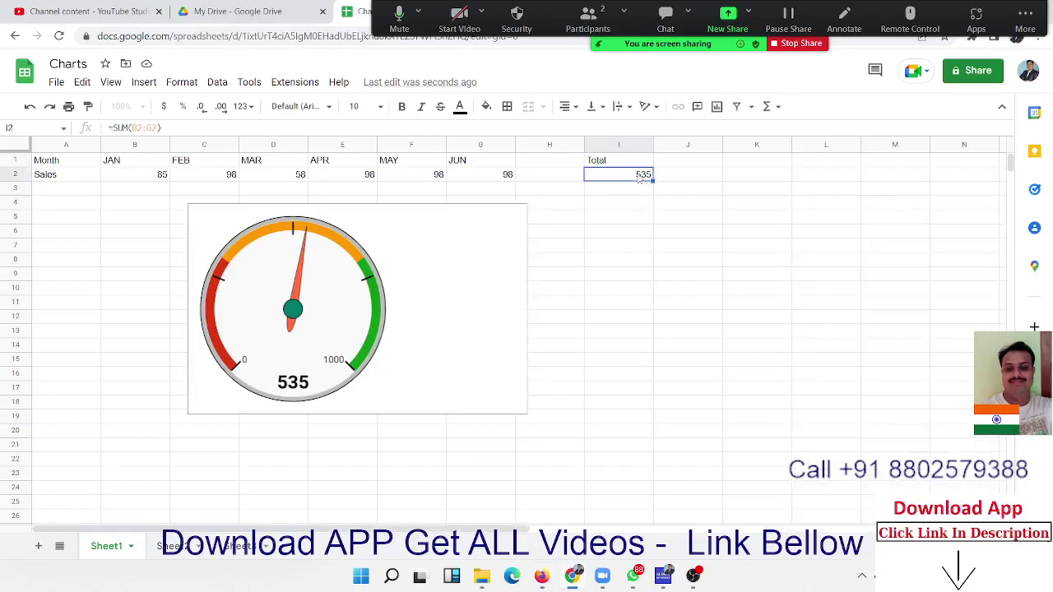
text(250)
key(Return)
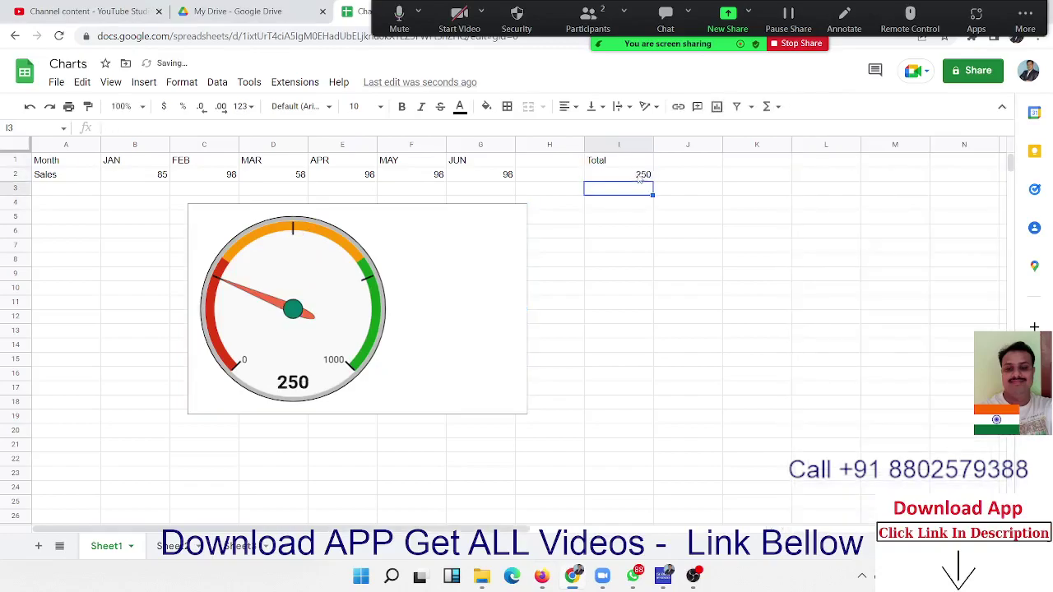
click(640, 176)
text(10)
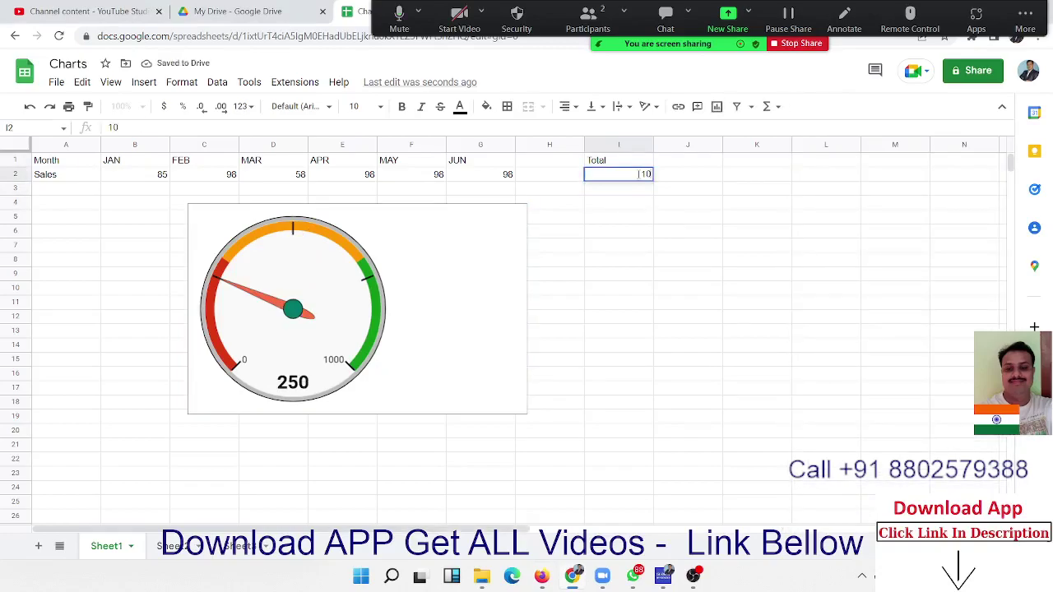
key(Return)
click(641, 176)
text(15)
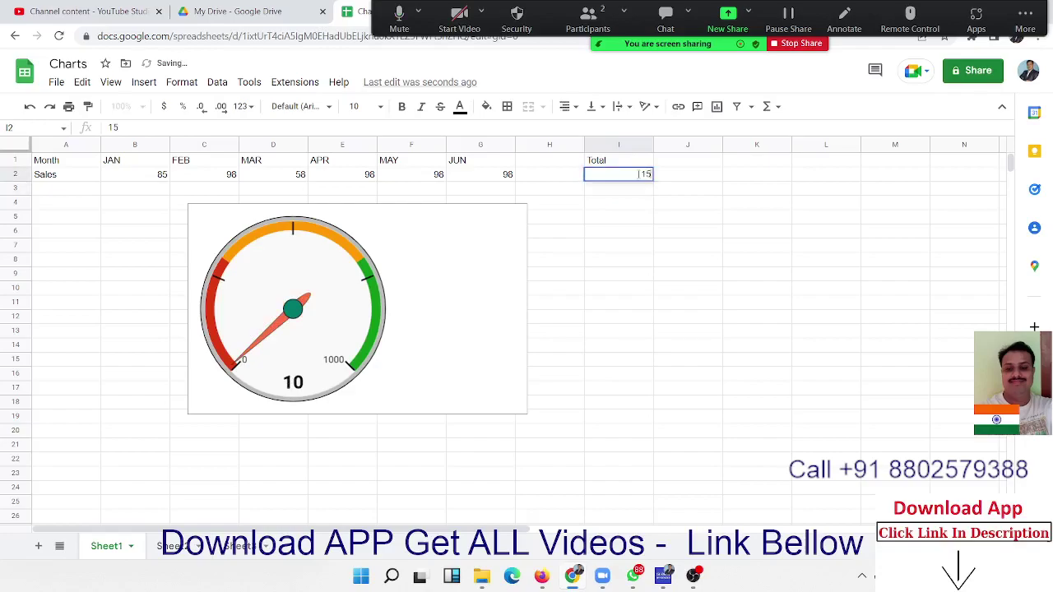
key(Return)
click(640, 176)
text(20)
key(Return)
Step: Set the I2 Total to 700, then 800, and select the gauge chart
click(641, 176)
text(700)
key(Return)
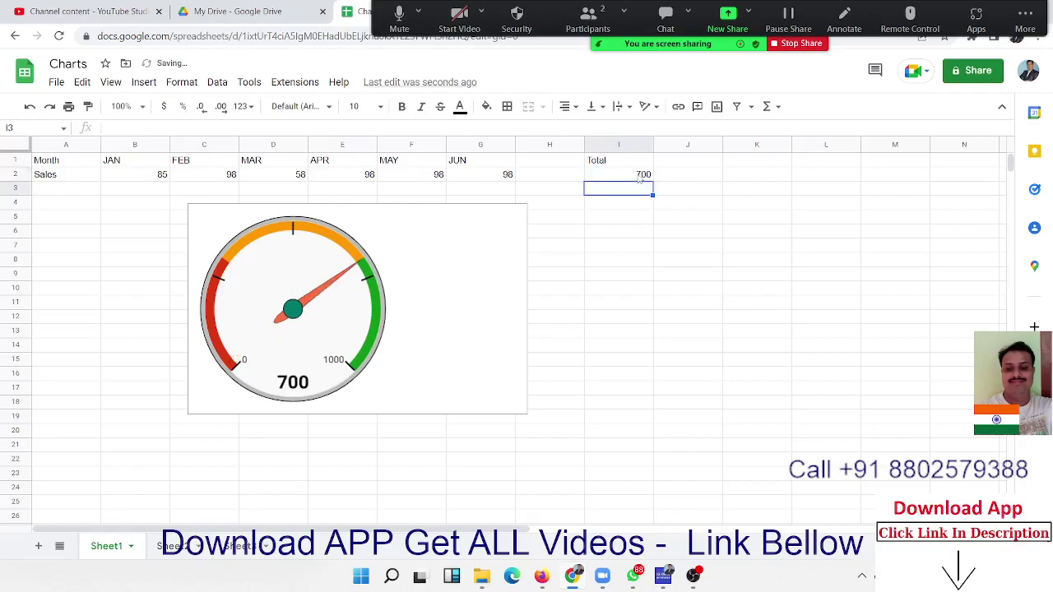
click(640, 176)
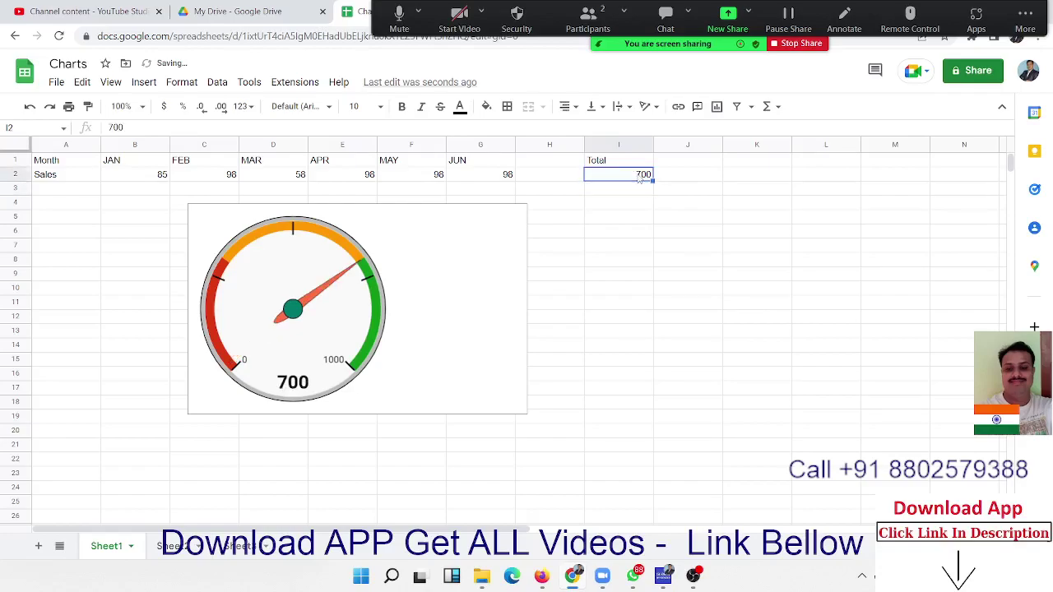
text(800)
key(Return)
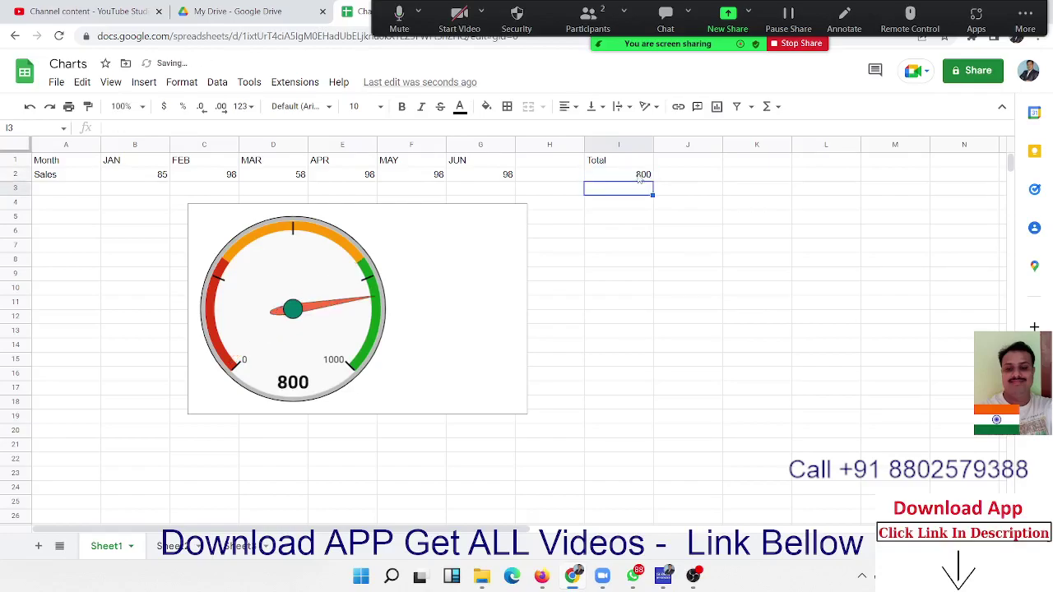
click(423, 233)
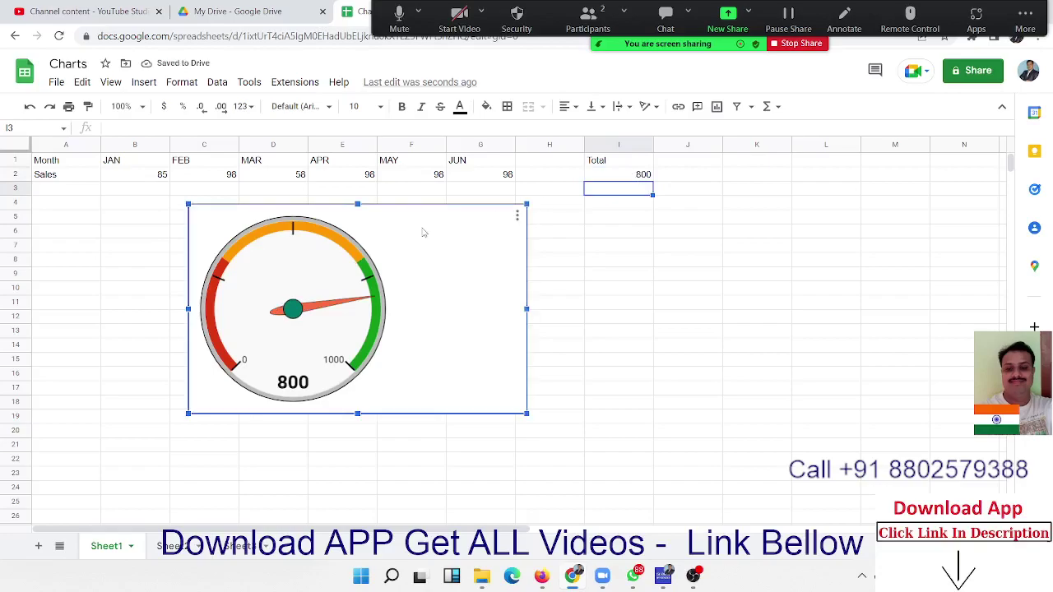
Step: Open the gauge chart's editor and change it to a scorecard chart
click(675, 250)
click(142, 84)
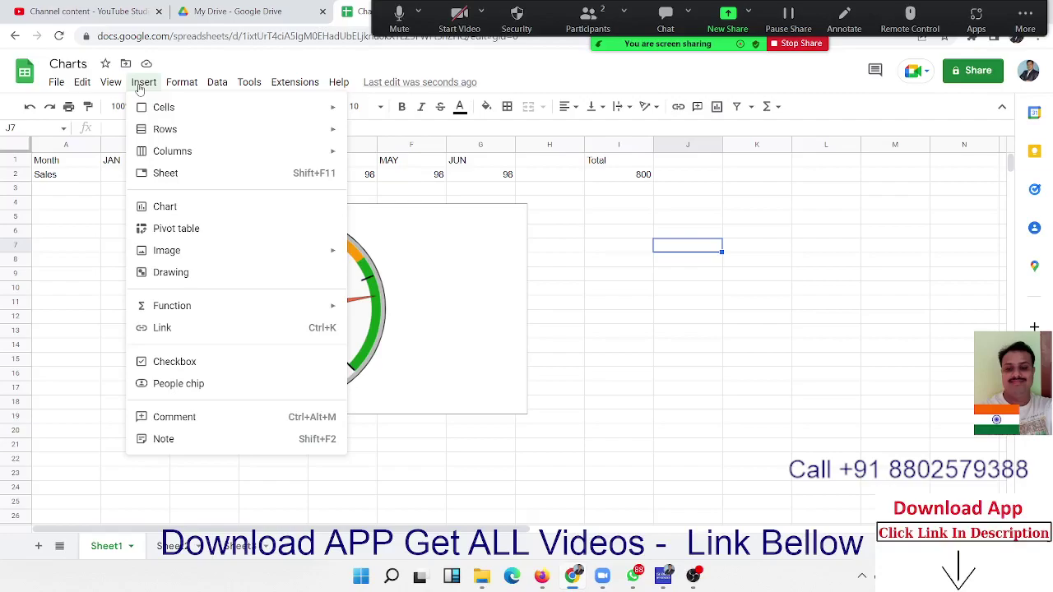
double_click(517, 247)
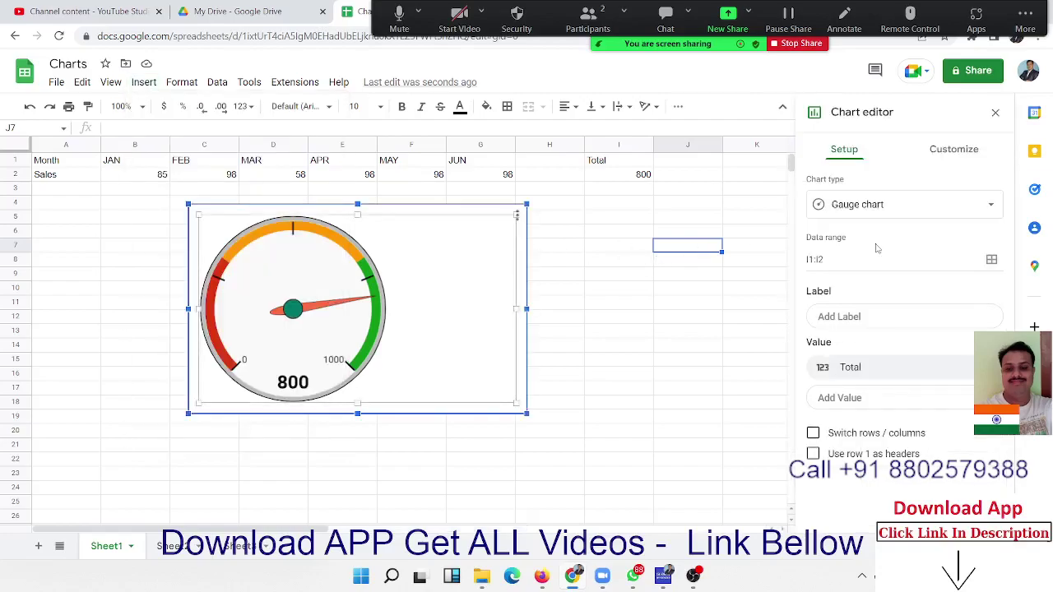
click(931, 214)
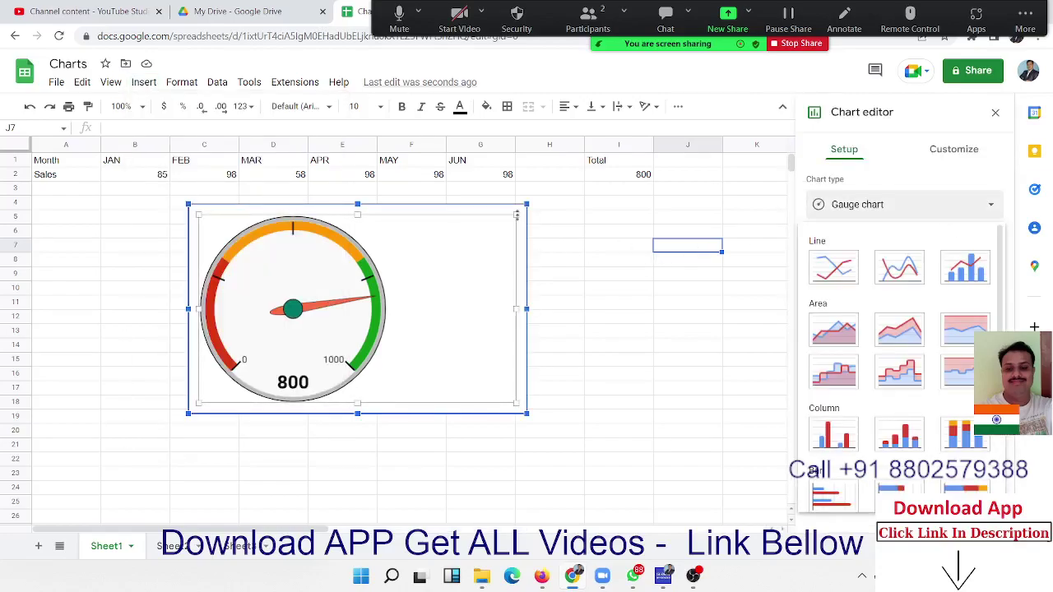
scroll(905, 370, down, 10)
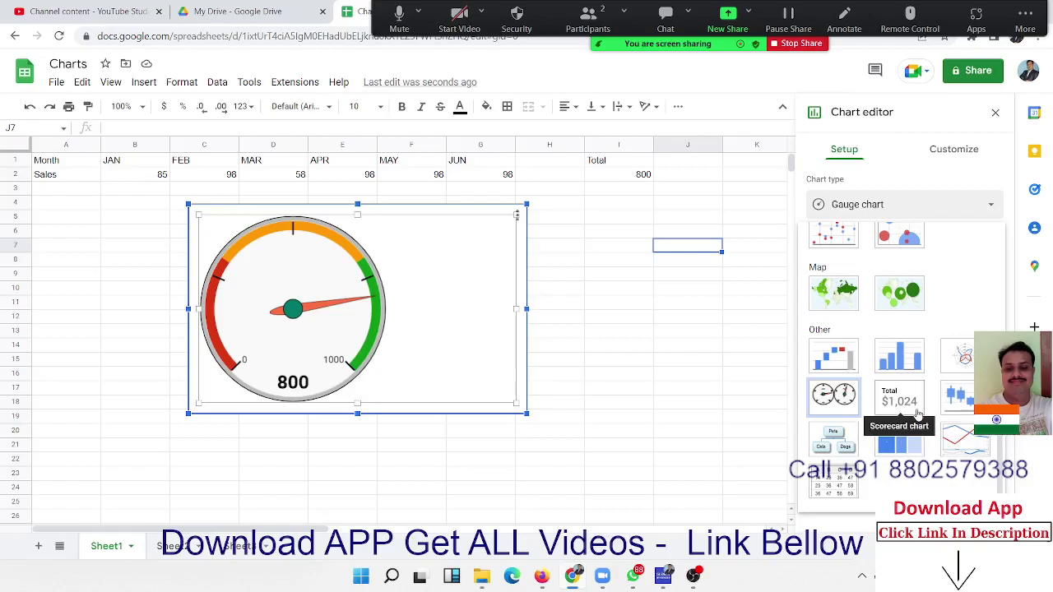
click(899, 399)
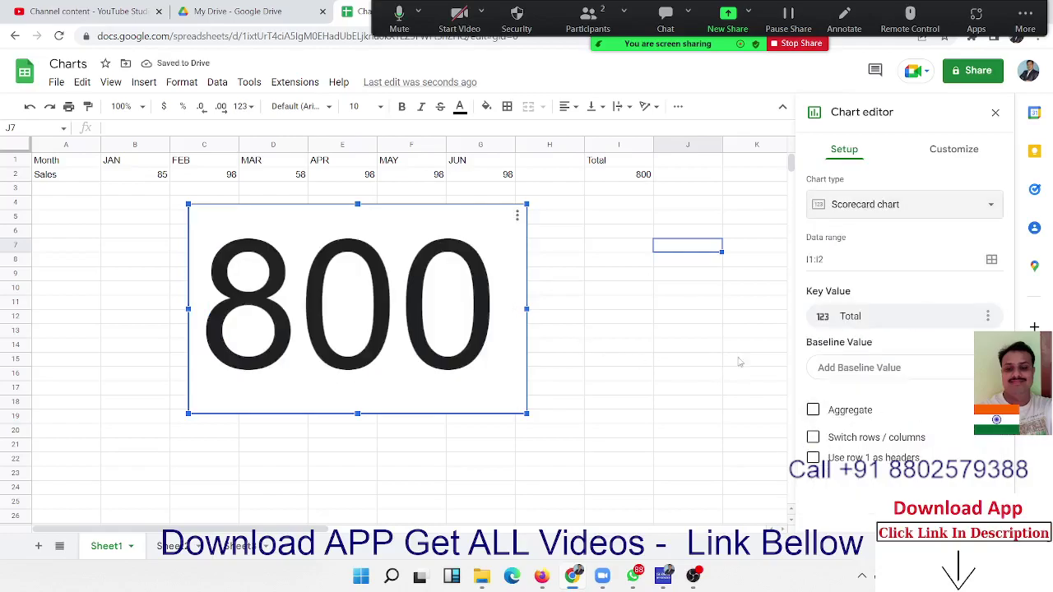
click(855, 319)
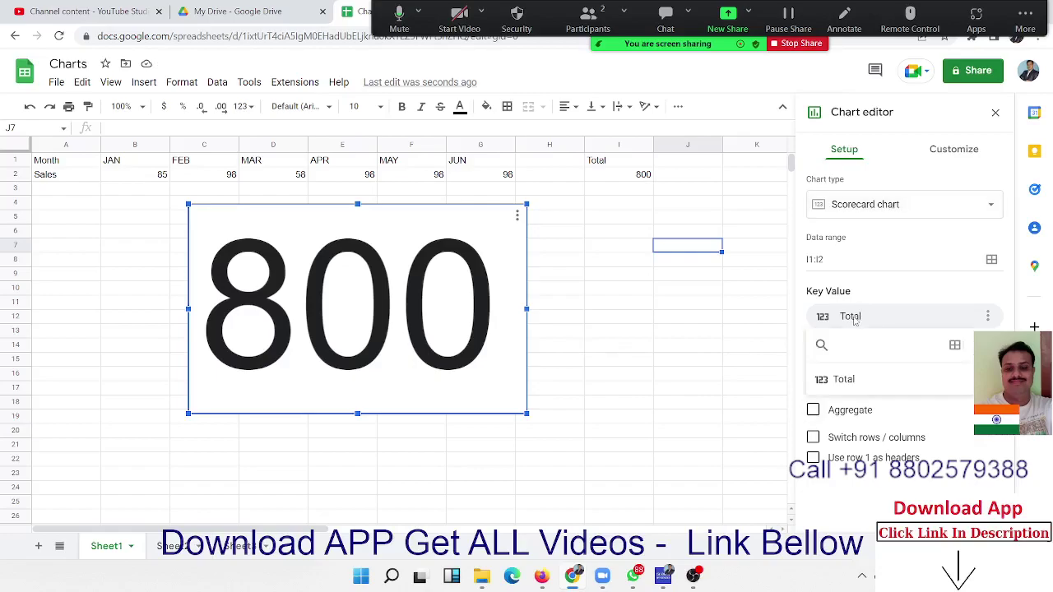
click(855, 319)
Step: Try the chart as a candlestick chart, then as an organizational chart
click(876, 212)
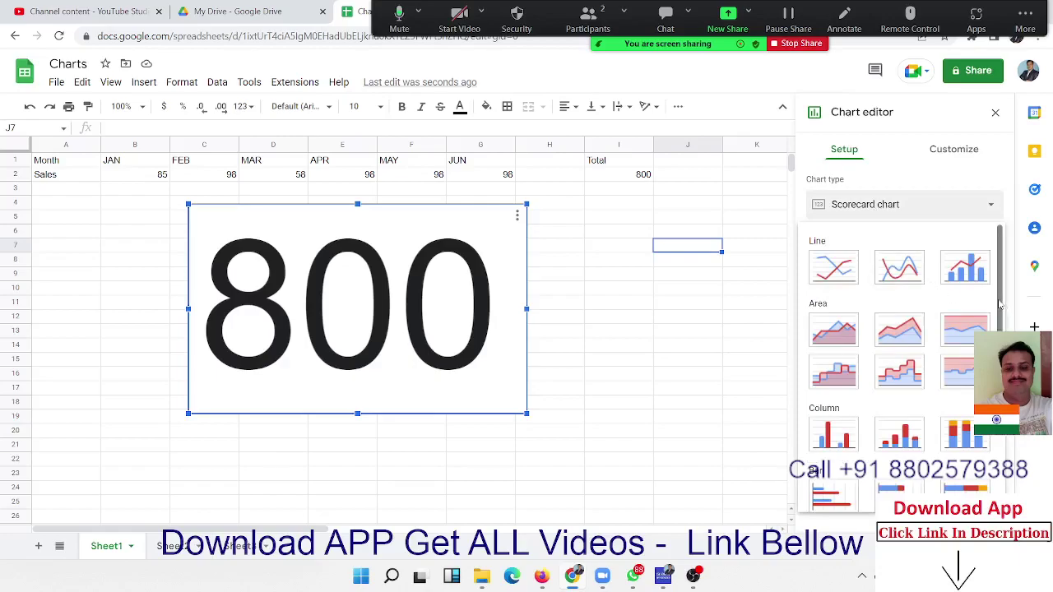
drag(1000, 305, 1000, 489)
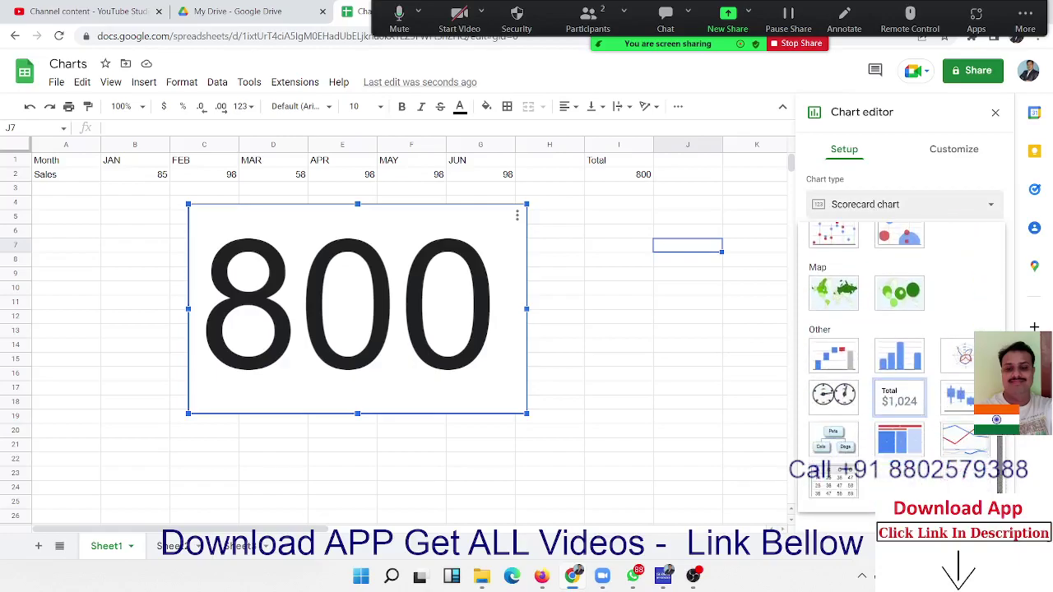
click(971, 397)
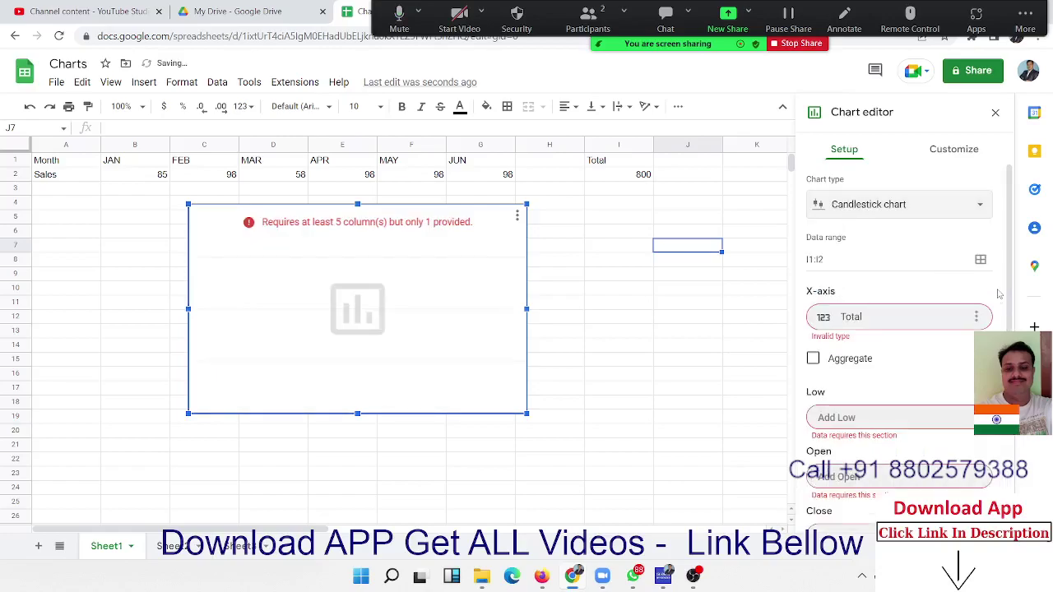
click(943, 216)
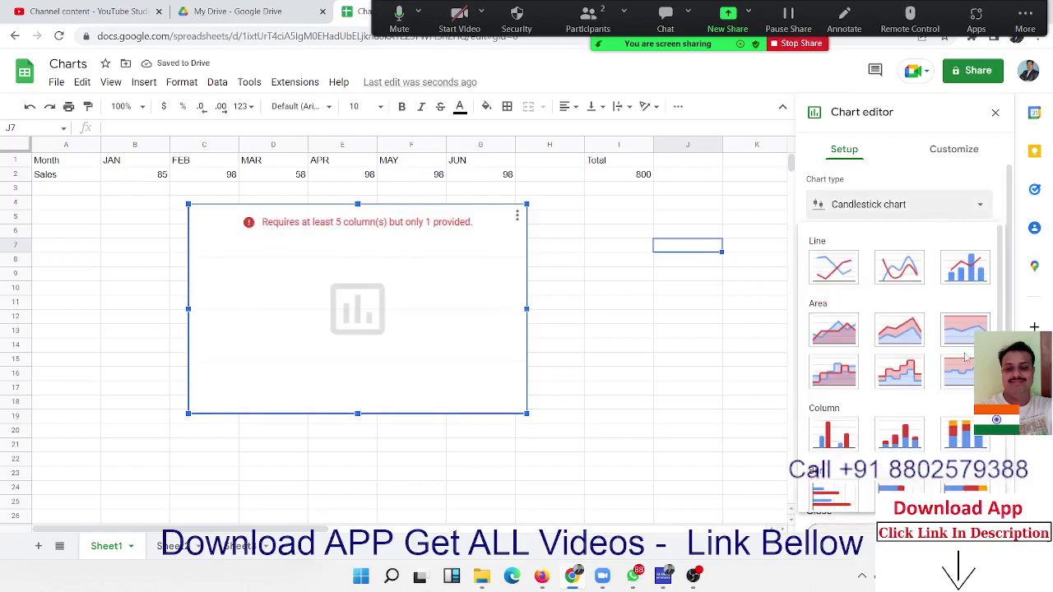
scroll(965, 355, down, 10)
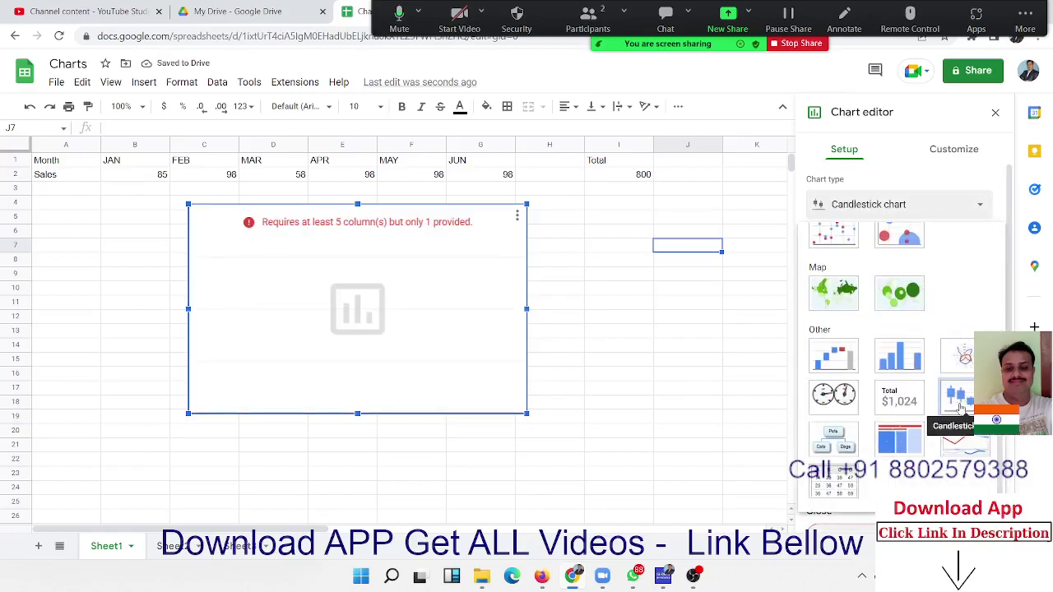
click(829, 450)
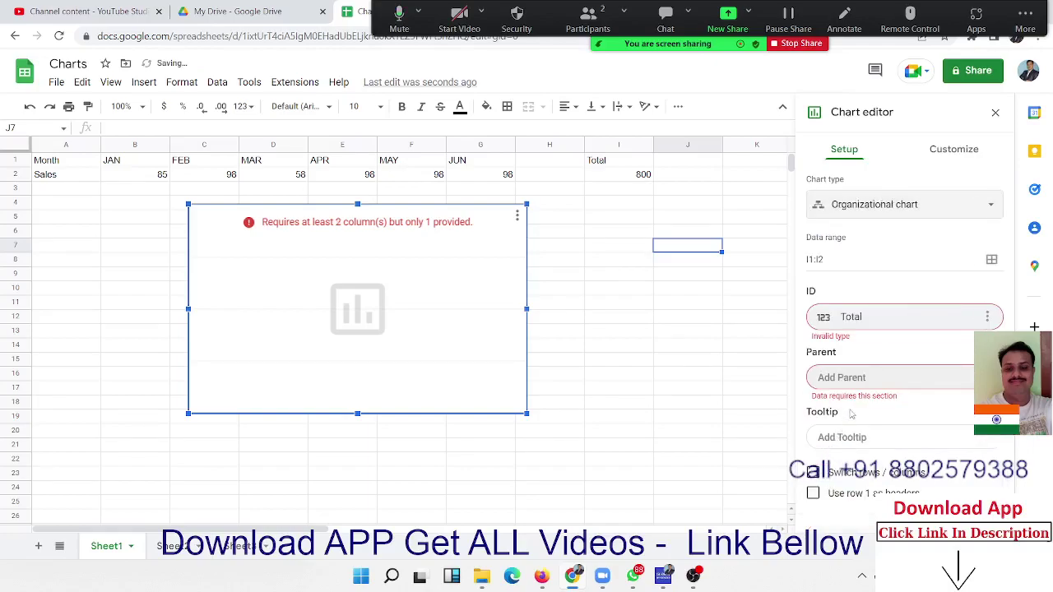
Step: Switch the chart to a tree map and deselect it
click(944, 210)
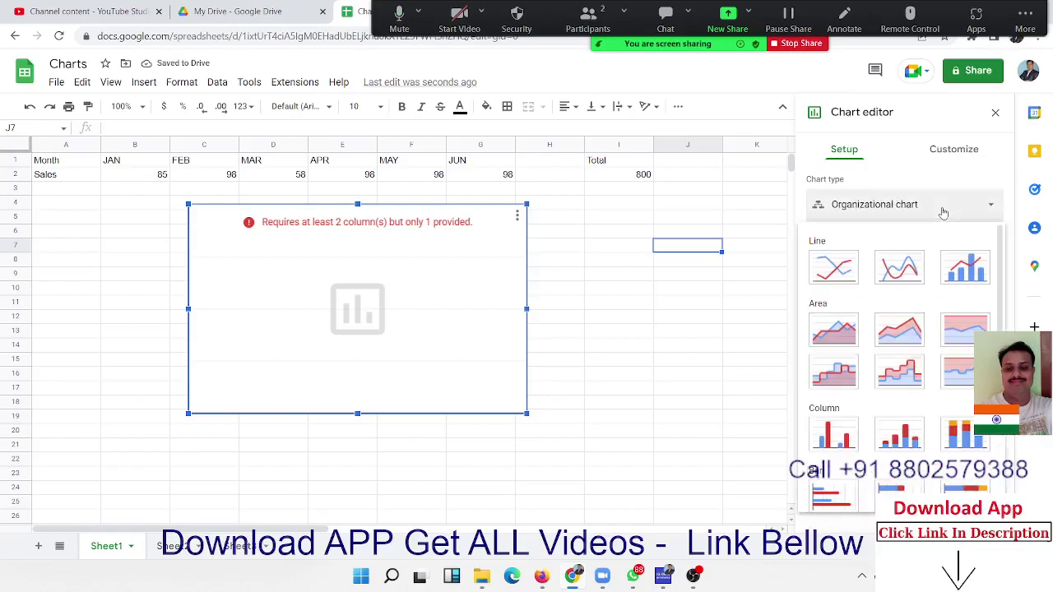
scroll(948, 364, down, 10)
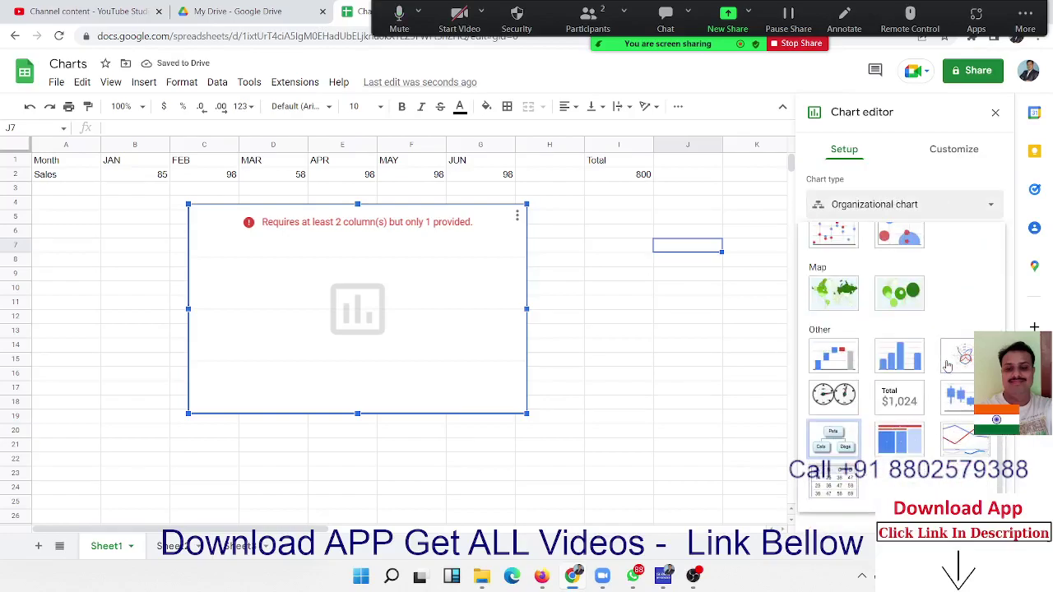
click(914, 445)
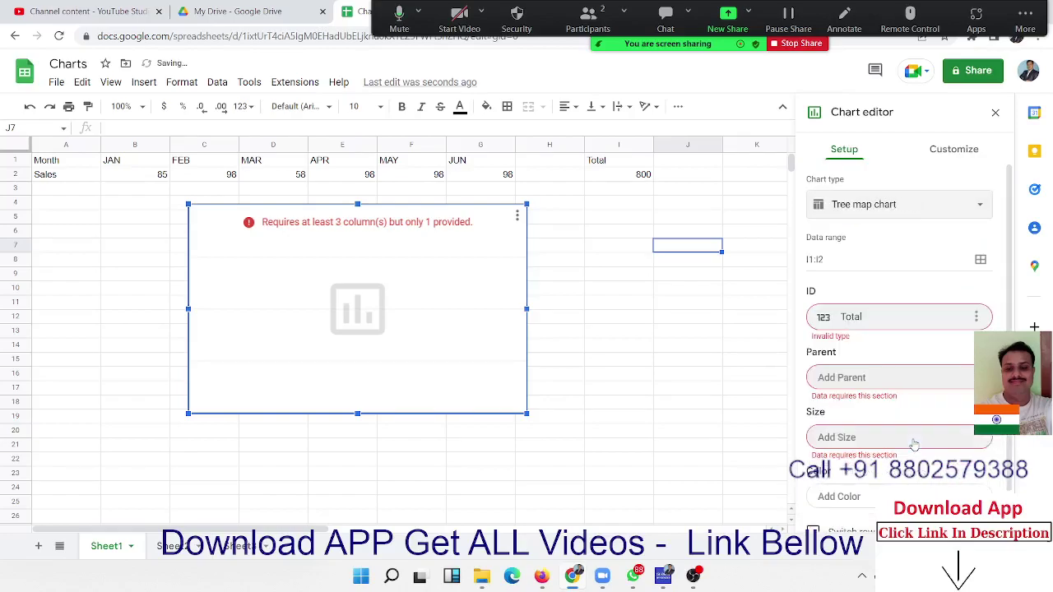
click(118, 175)
Step: Delete the broken chart and insert a new tree map chart from A1:G2
key(Delete)
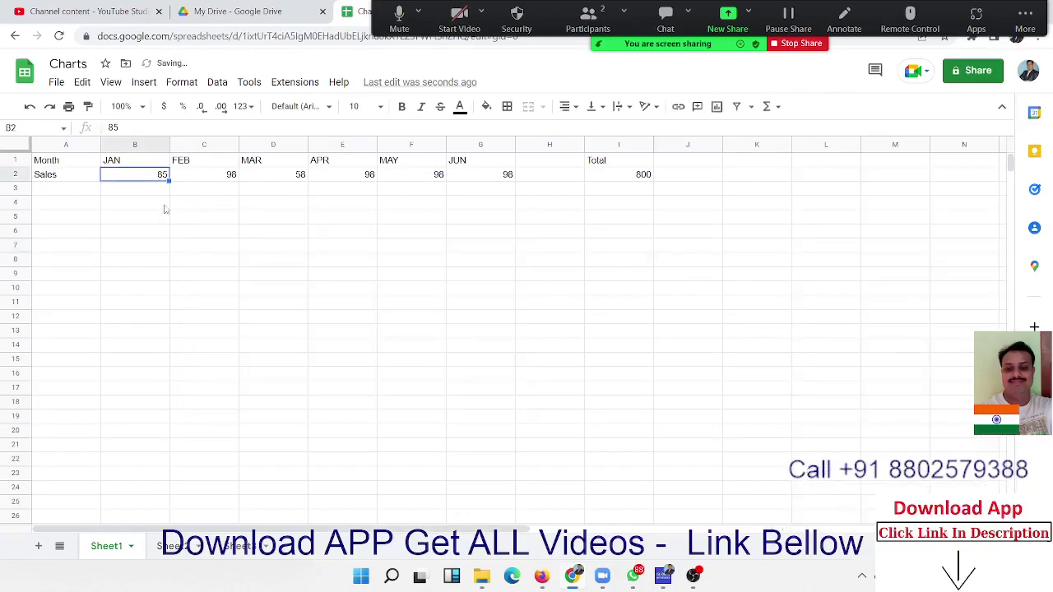
drag(90, 165, 486, 176)
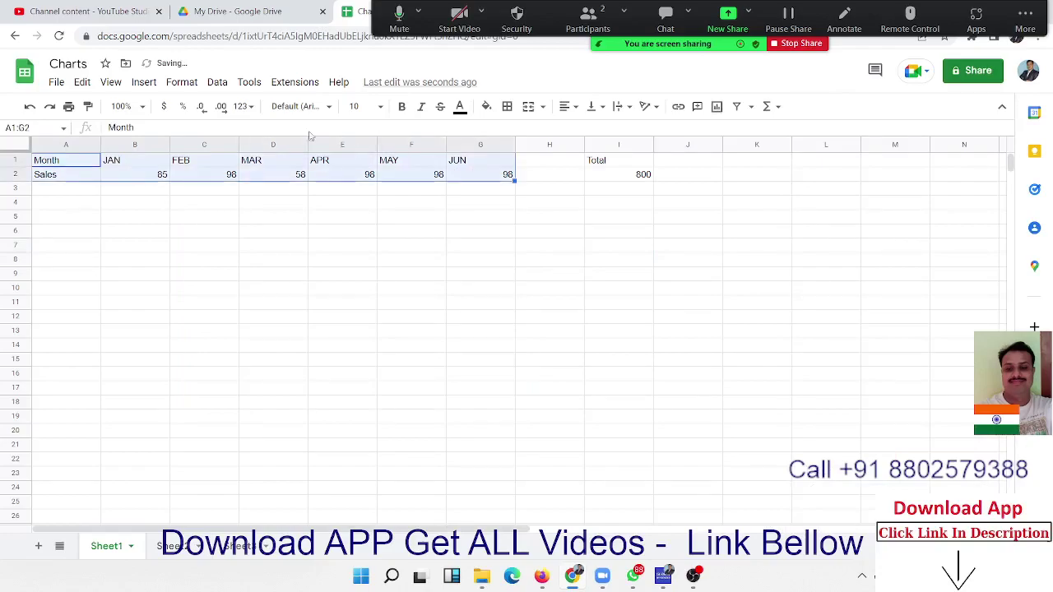
click(146, 87)
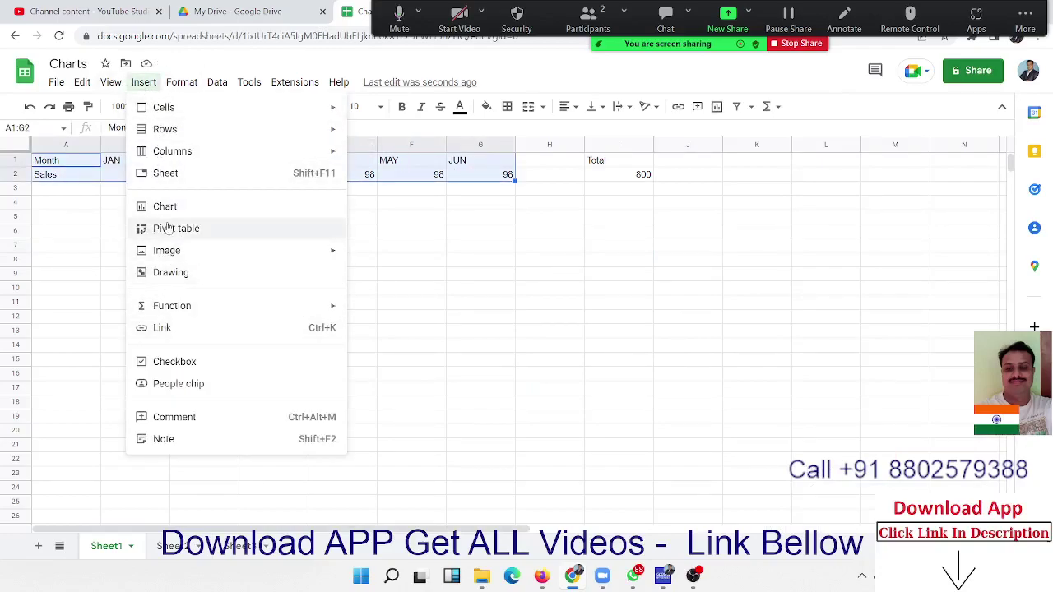
click(173, 212)
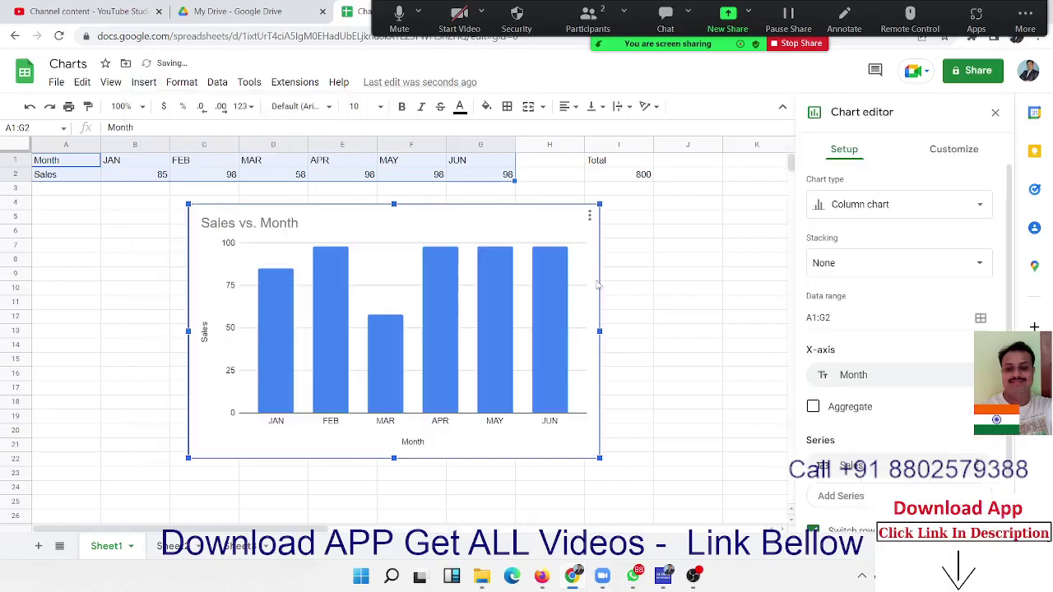
click(847, 211)
scroll(913, 461, down, 10)
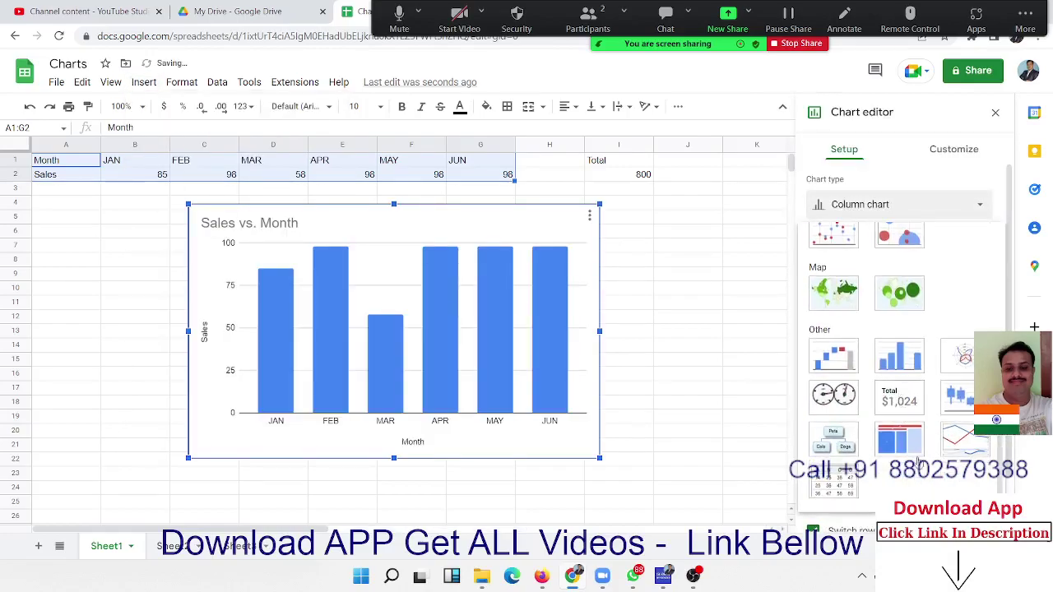
click(899, 442)
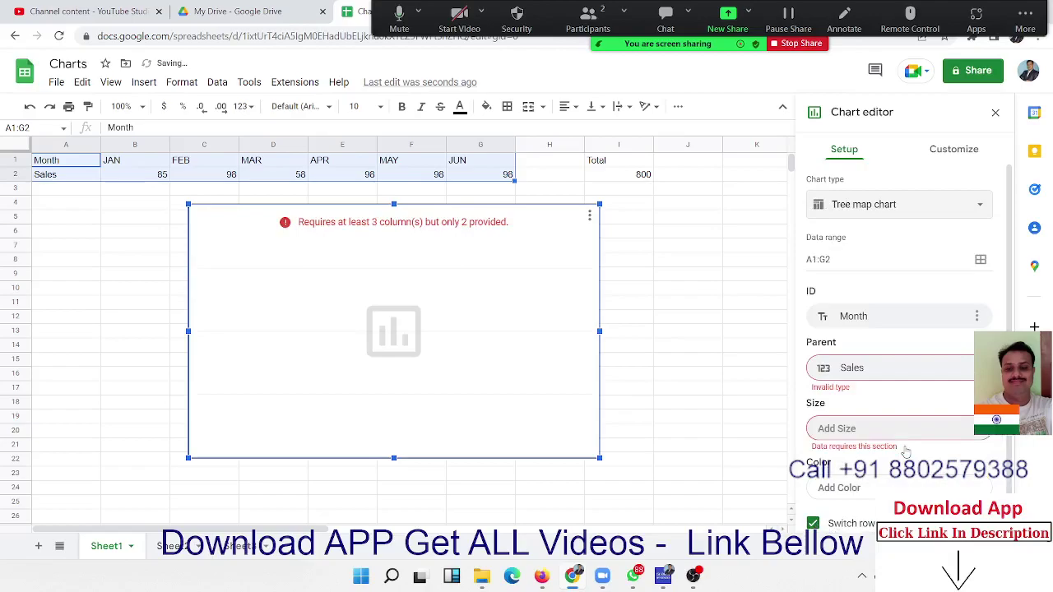
Step: Set the tree map's Size to Sales and Parent to Month
click(856, 372)
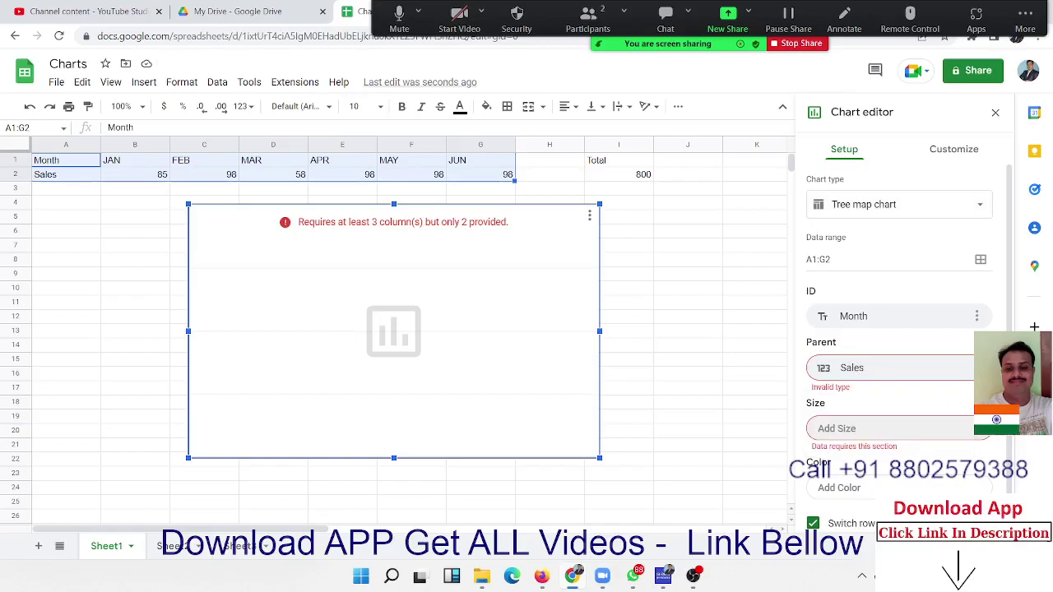
click(937, 436)
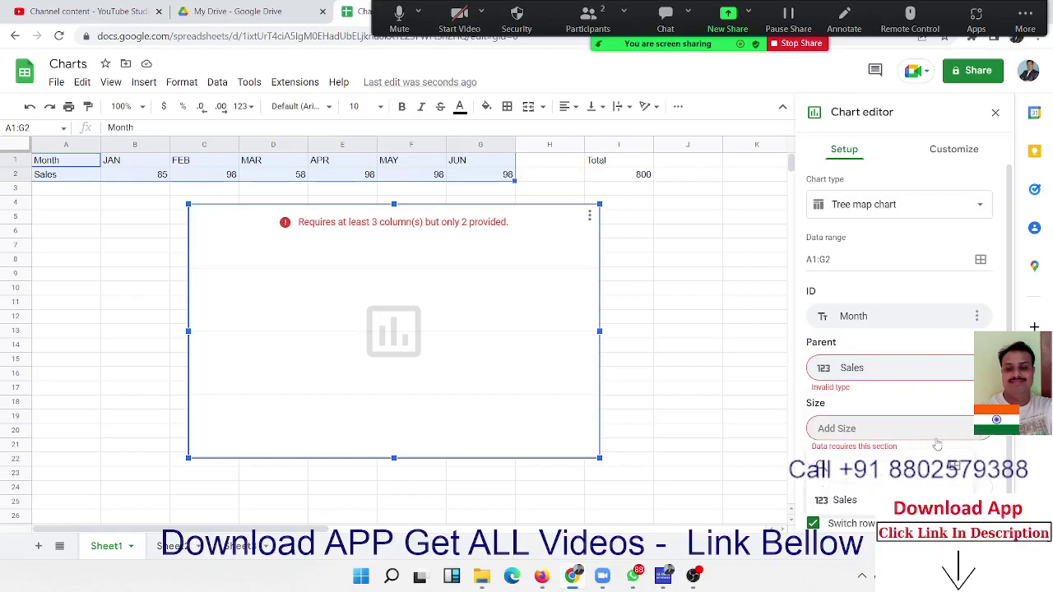
click(852, 500)
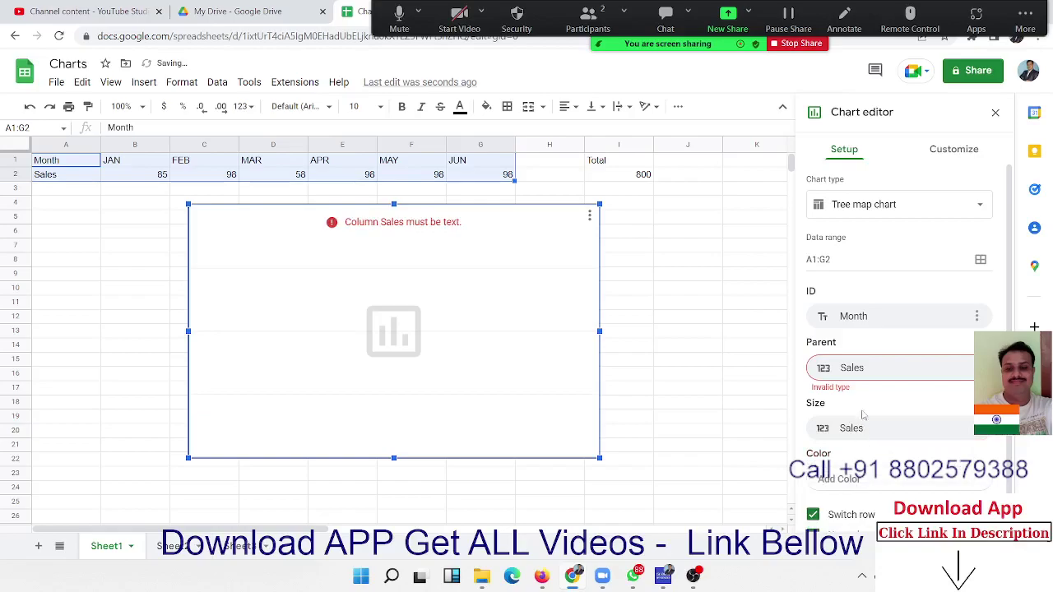
click(855, 374)
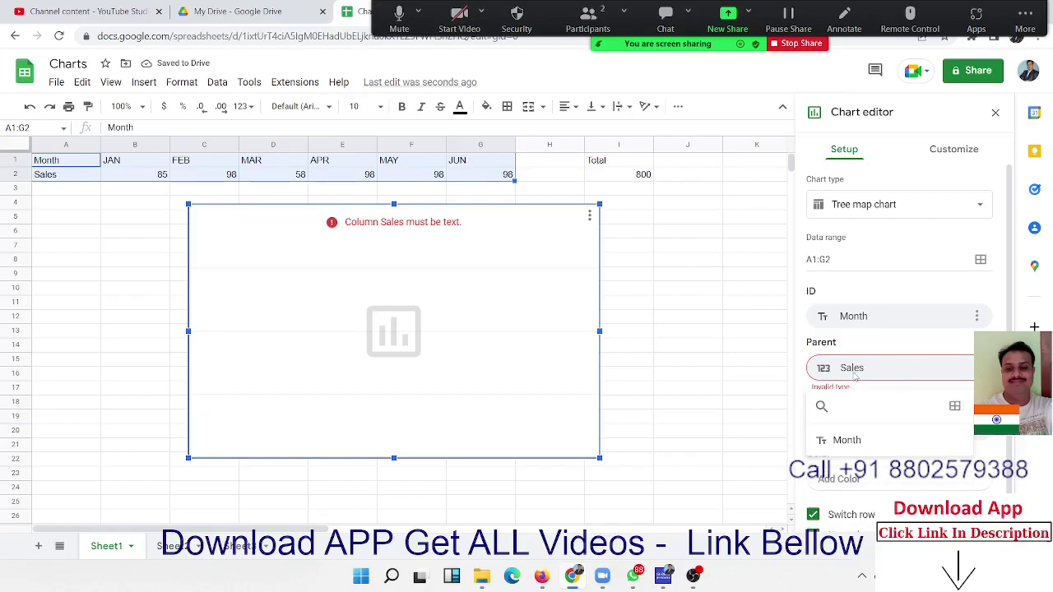
click(852, 442)
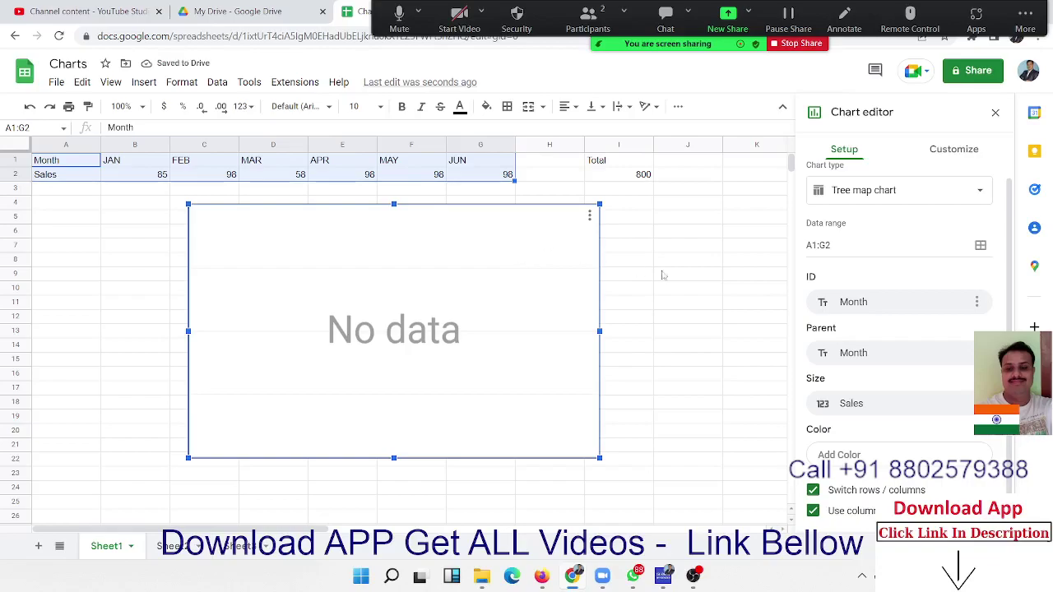
scroll(881, 411, up, 1)
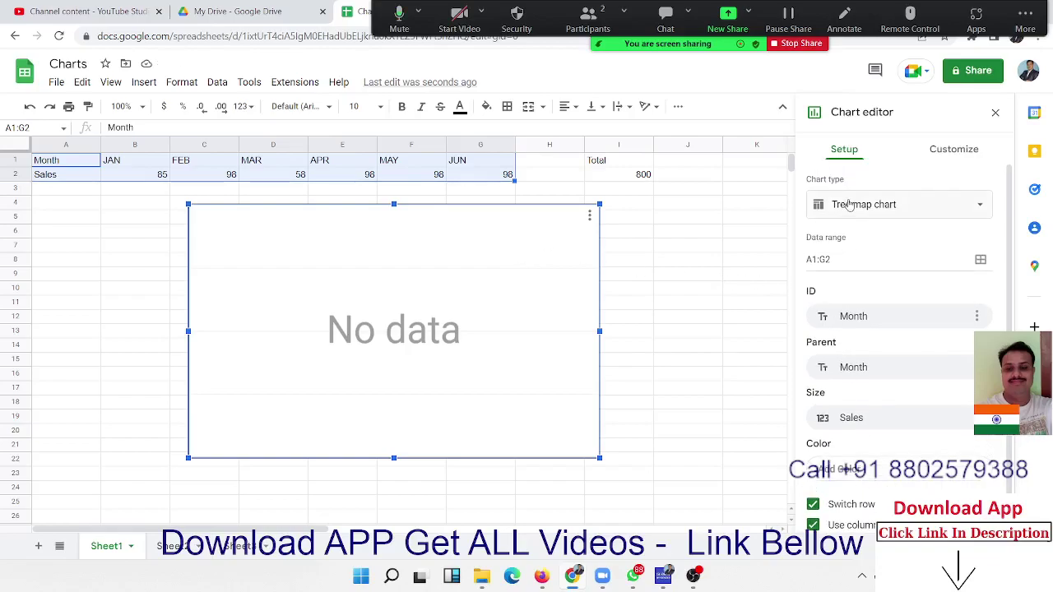
click(858, 204)
scroll(942, 370, down, 5)
scroll(942, 370, down, 10)
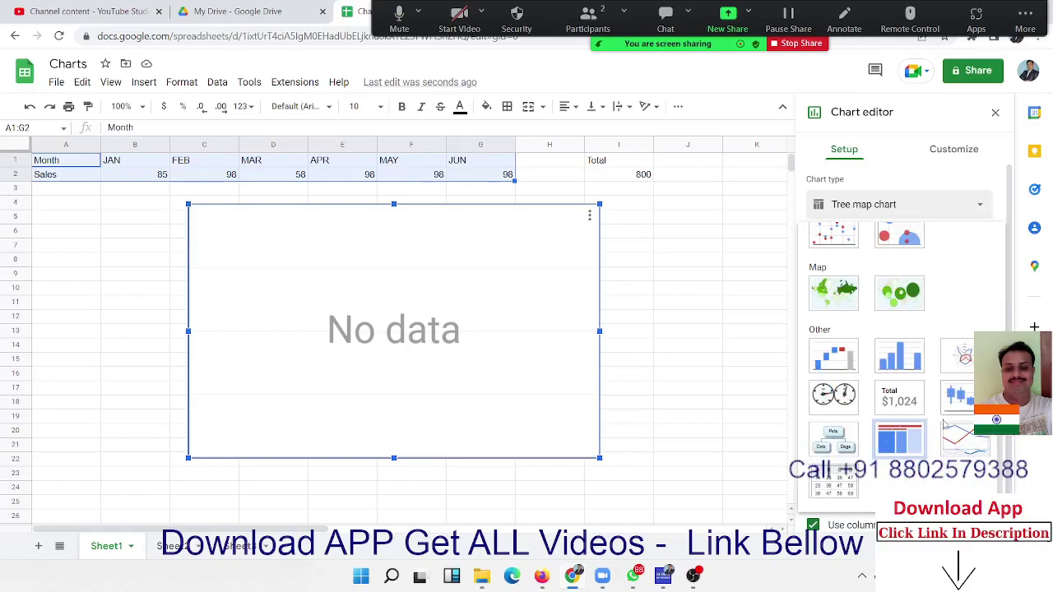
Step: Change the chart to a timeline, then to a table chart of JAN–JUN sales, and close the editor
click(965, 442)
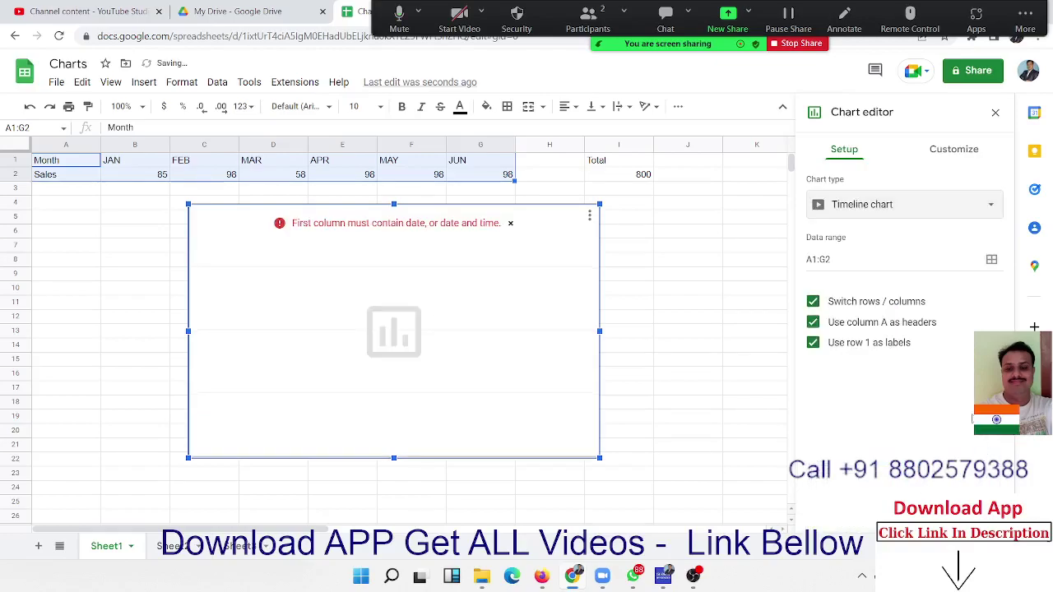
click(888, 215)
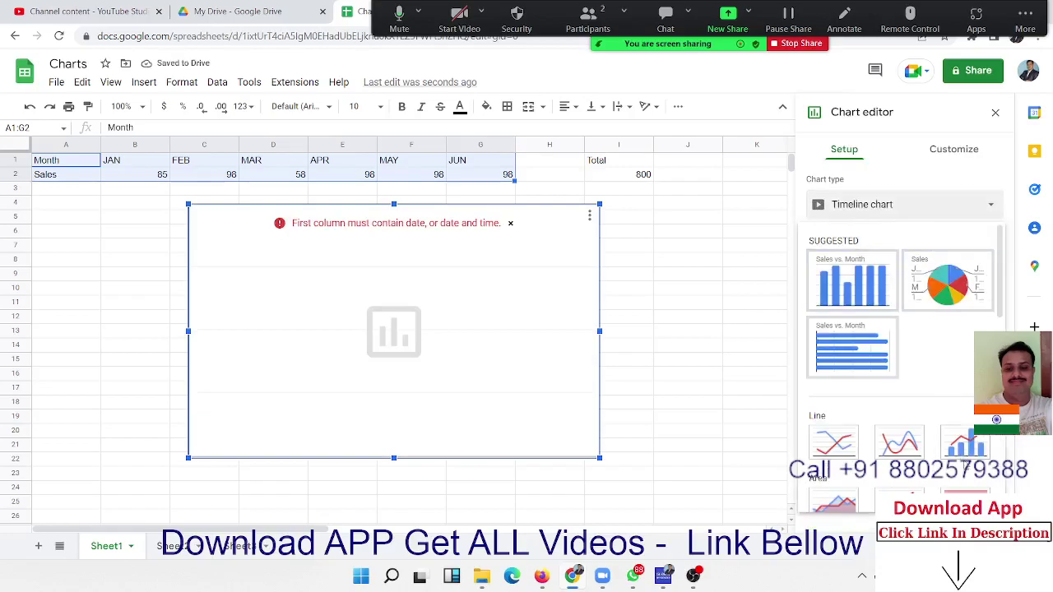
scroll(963, 464, down, 10)
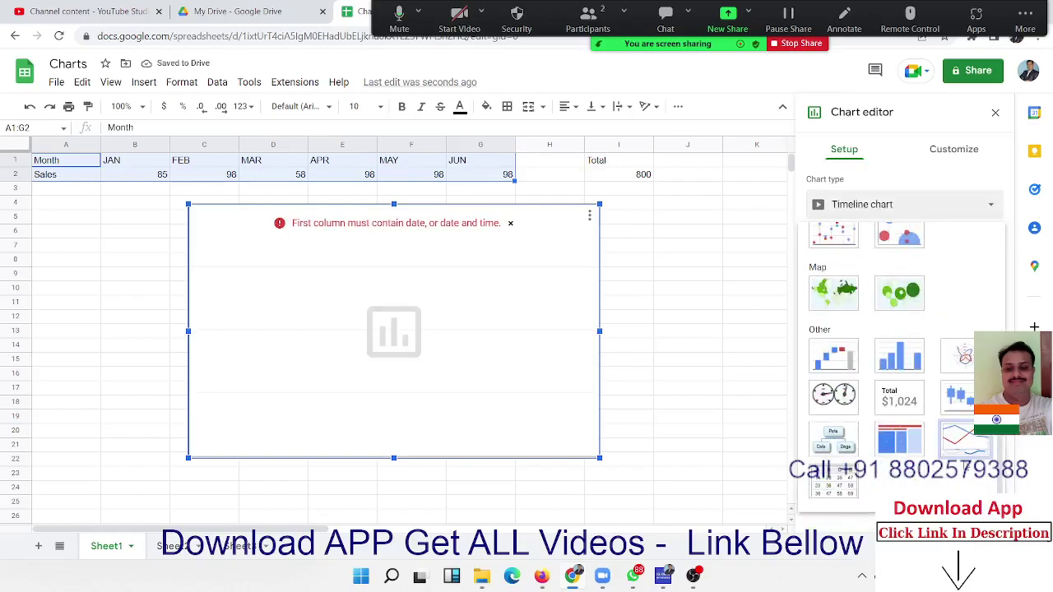
click(836, 487)
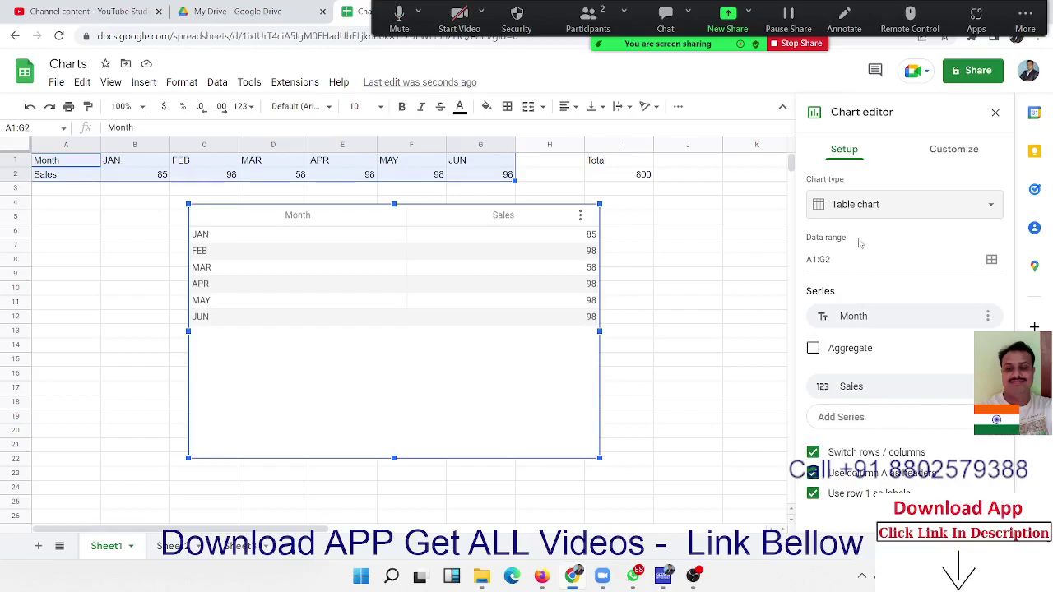
click(856, 207)
scroll(831, 346, down, 10)
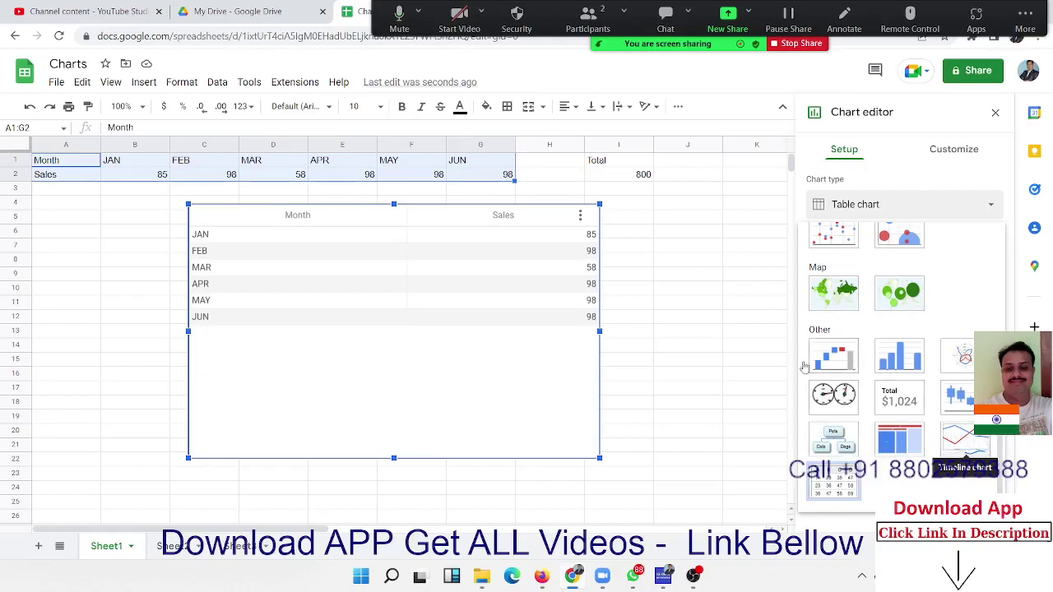
click(720, 304)
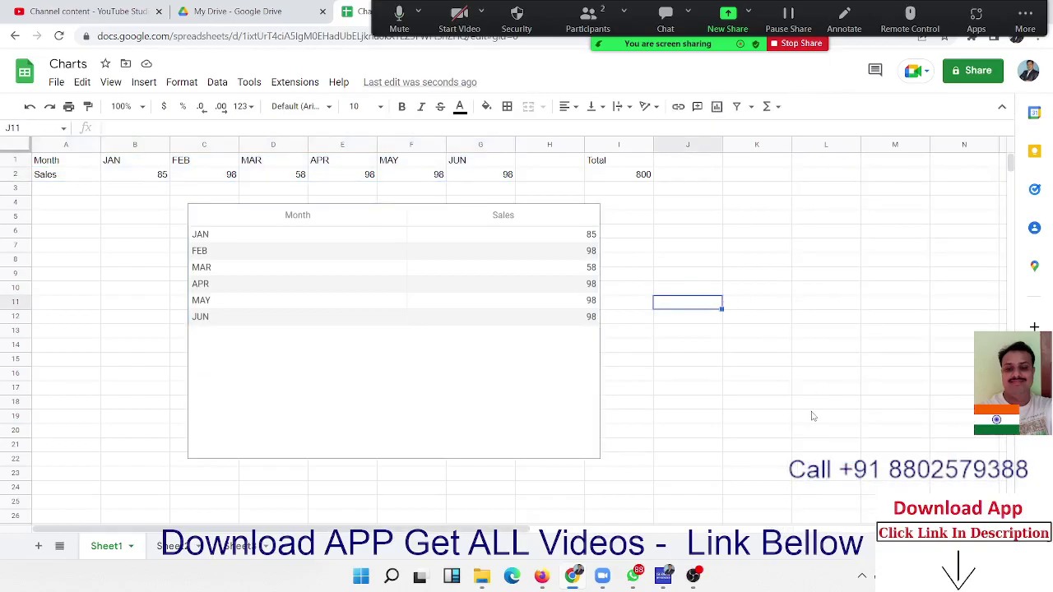